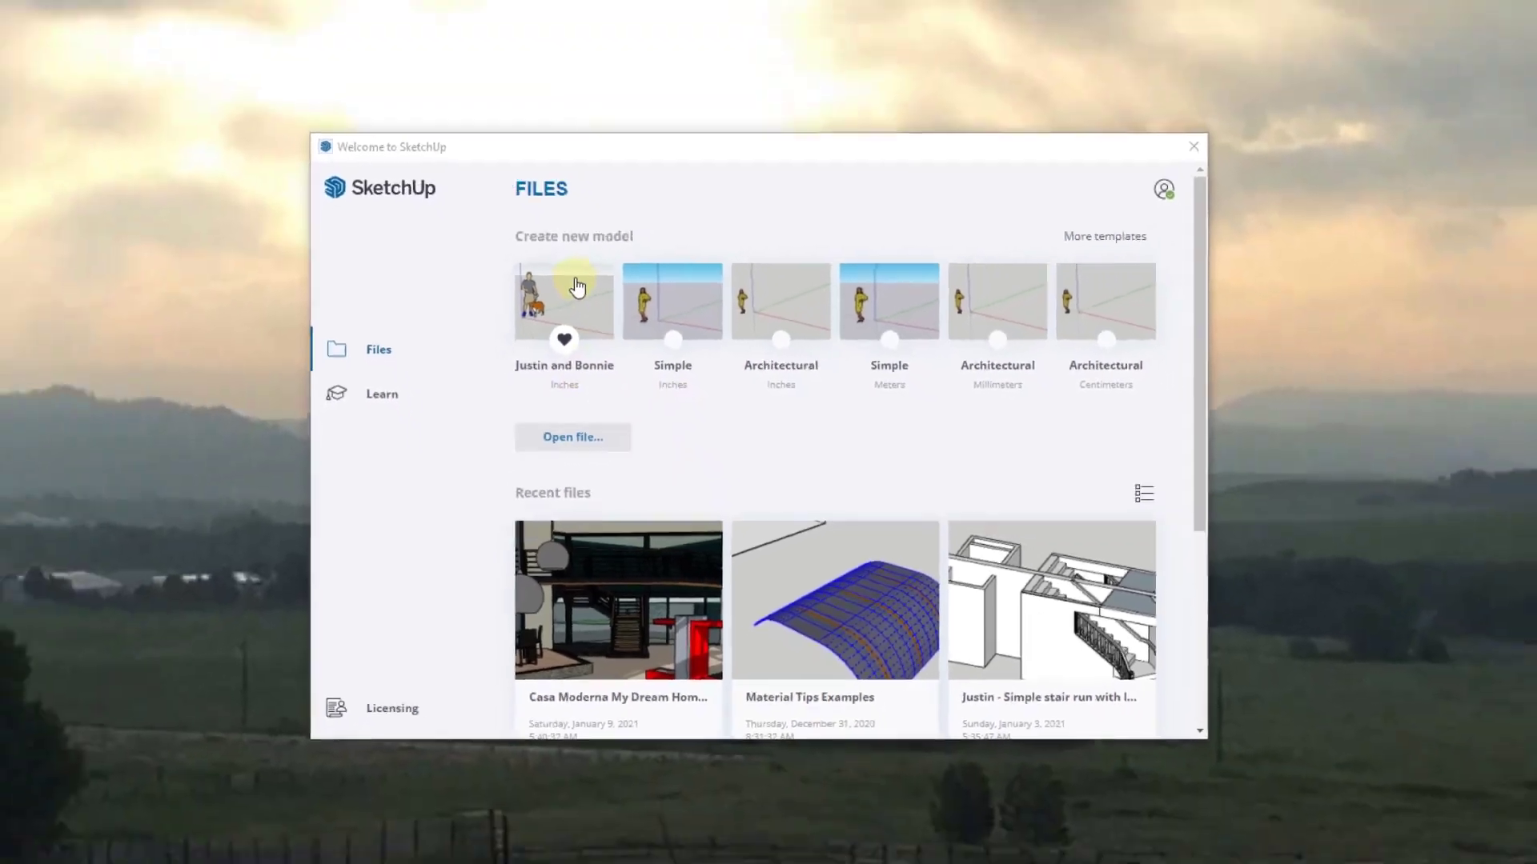
- Create a new model from the favorited inches template with the person and dog scale figures
{"action": "left_click", "coordinate": [577, 286]}
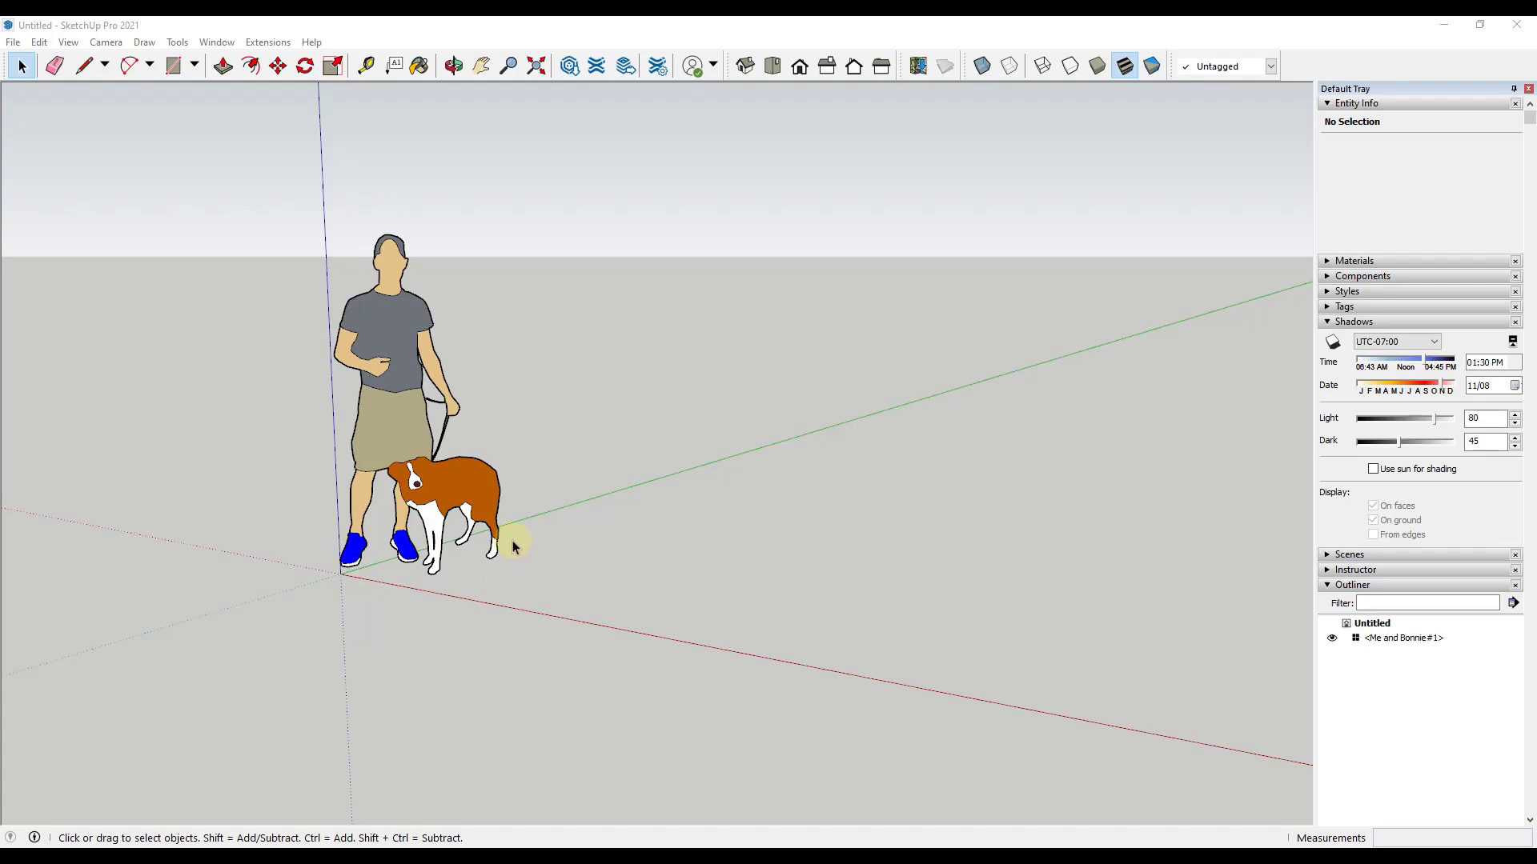
{"action": "left_click", "coordinate": [23, 44]}
{"action": "mouse_move", "coordinate": [145, 50]}
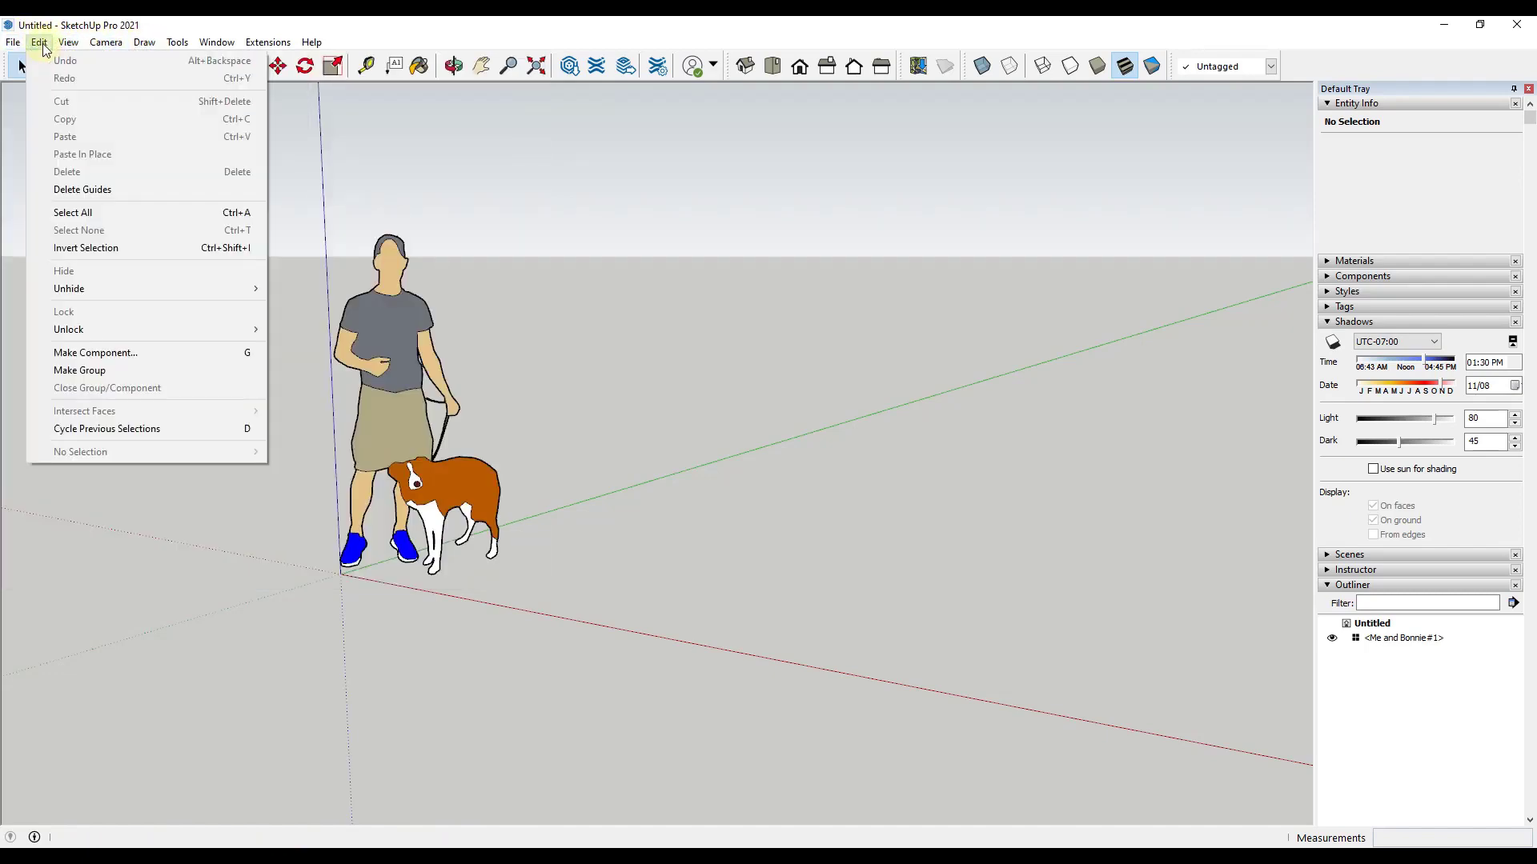
{"action": "left_click", "coordinate": [15, 44]}
{"action": "left_click", "coordinate": [16, 44]}
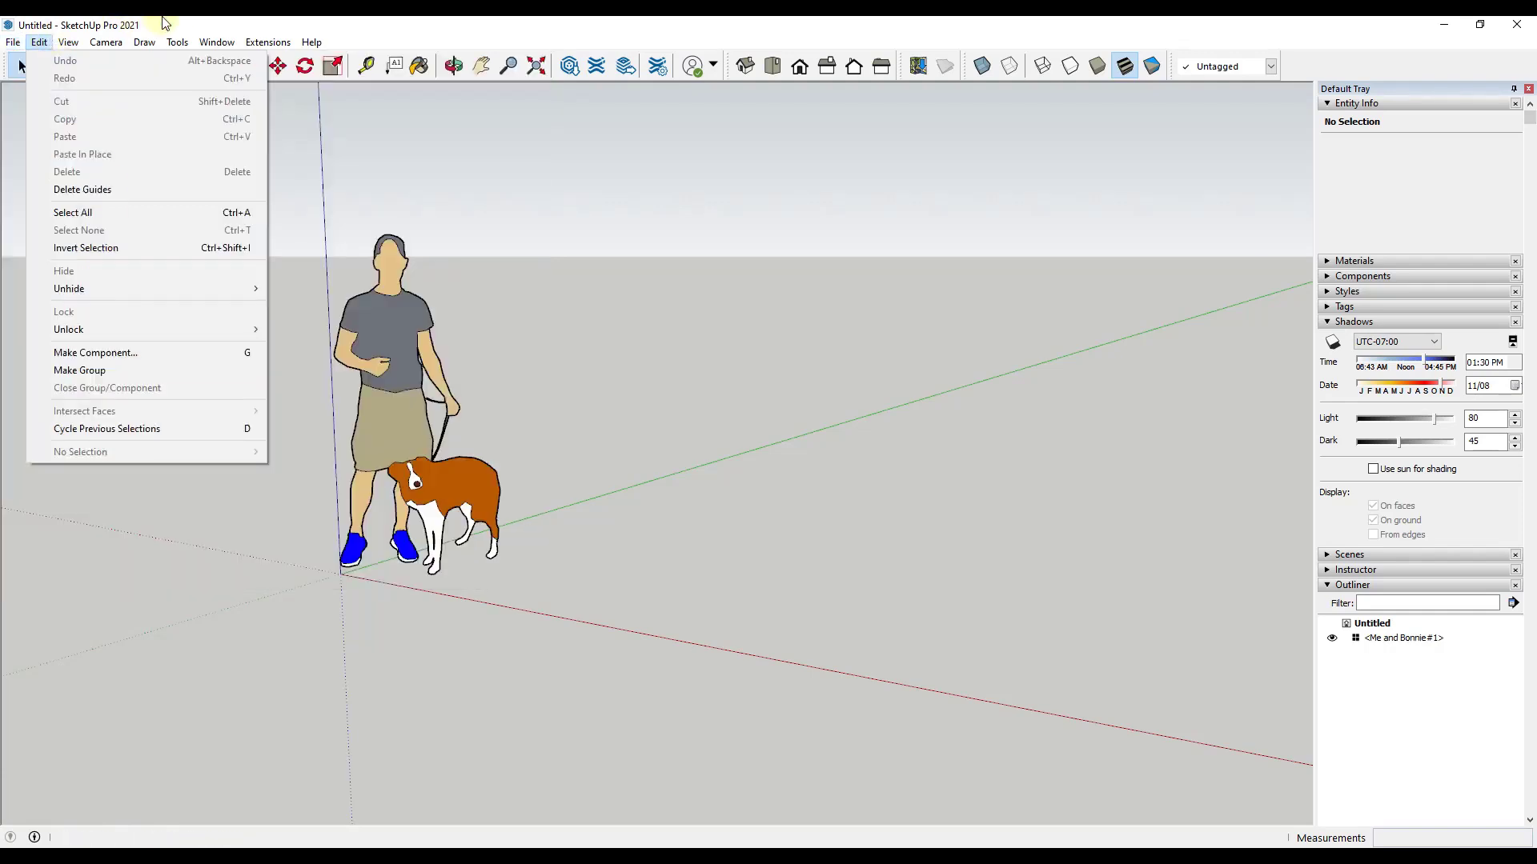
{"action": "mouse_move", "coordinate": [69, 48]}
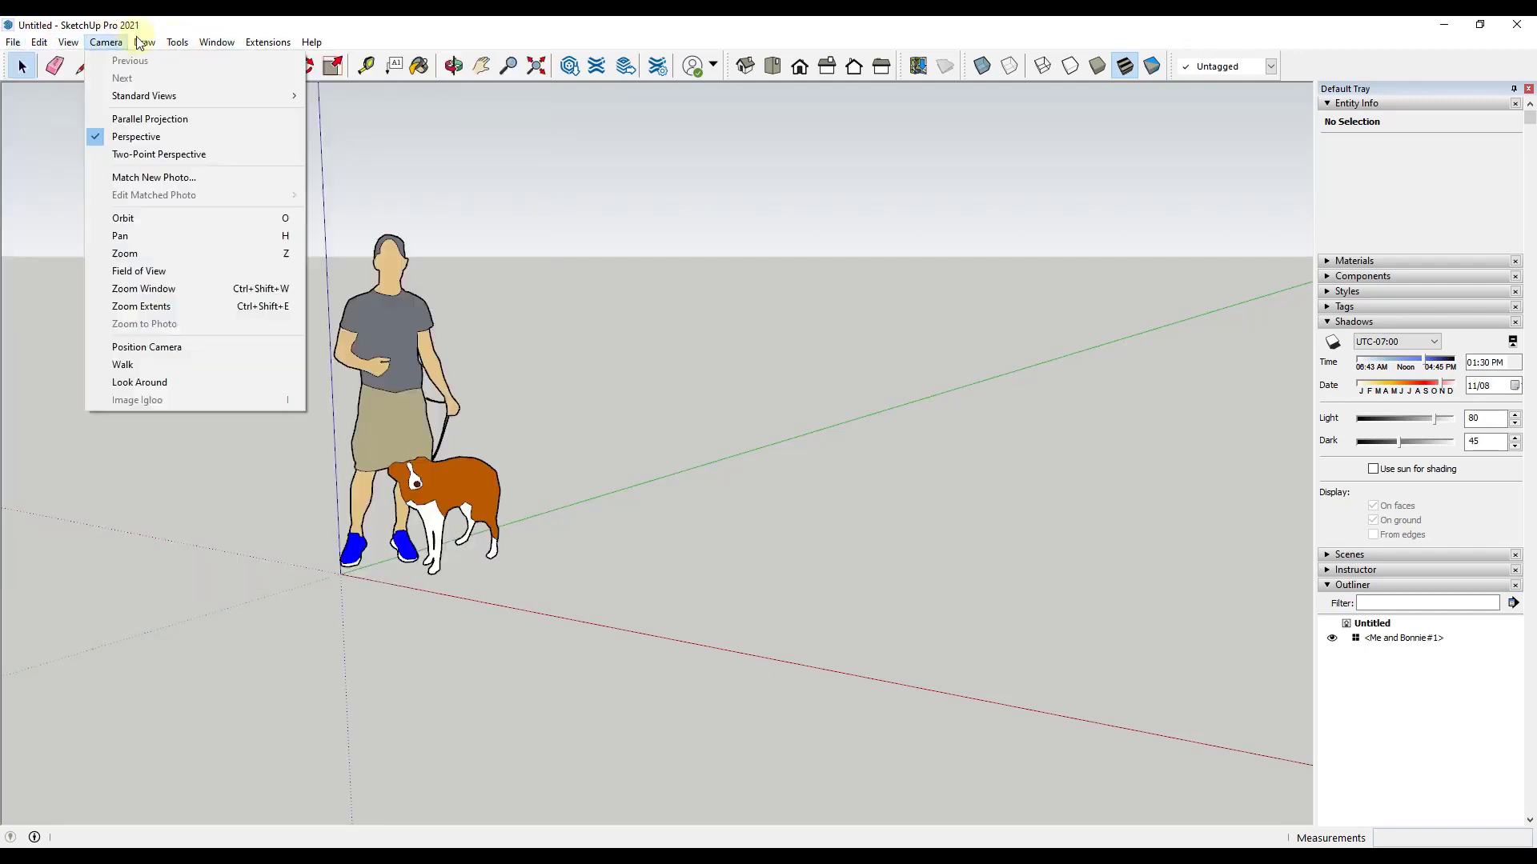
{"action": "mouse_move", "coordinate": [216, 42]}
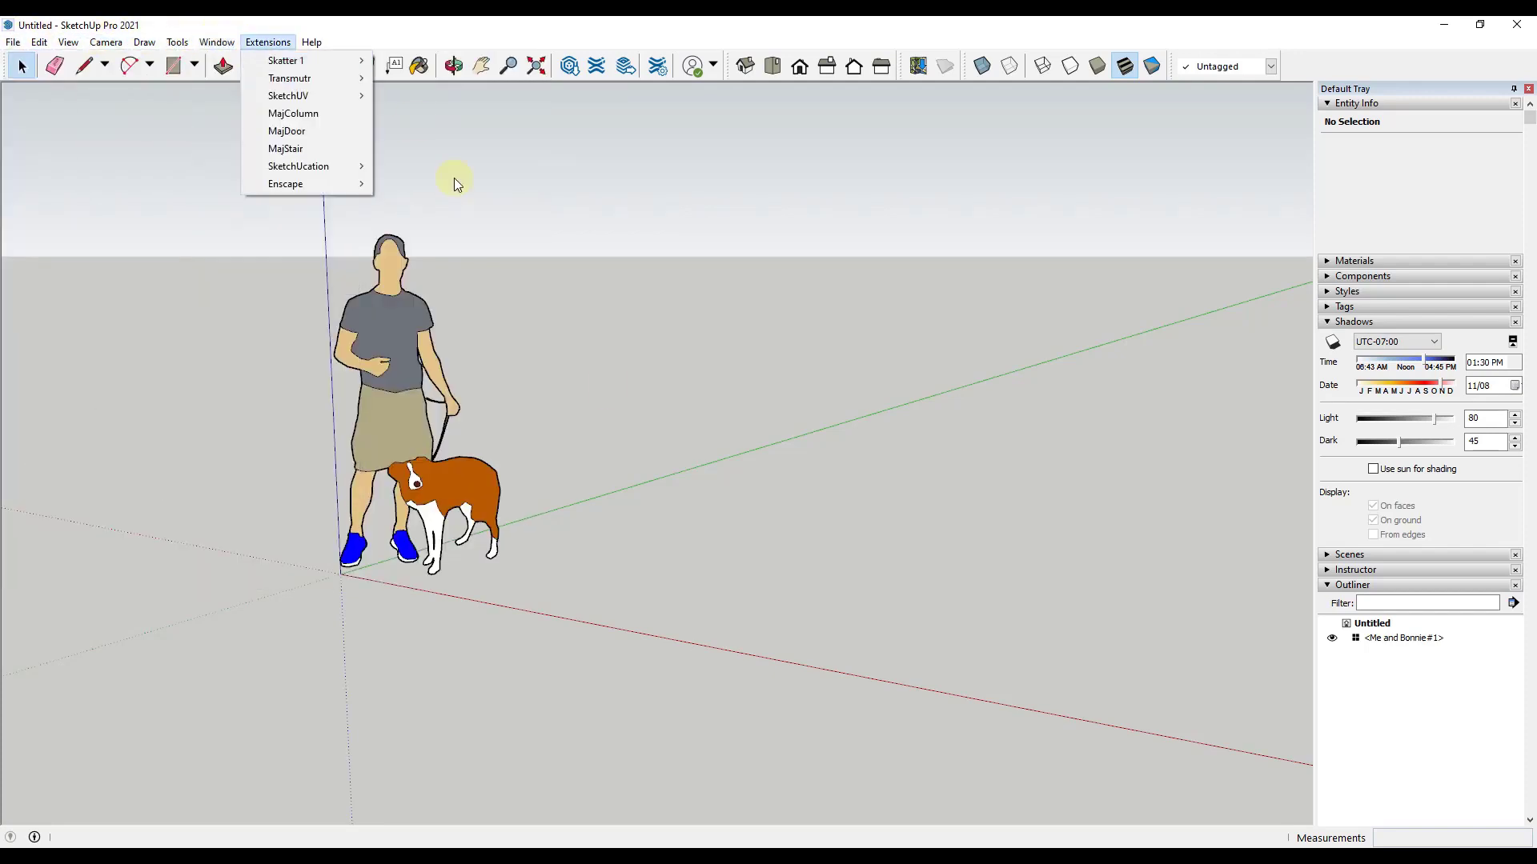
{"action": "left_click", "coordinate": [618, 412]}
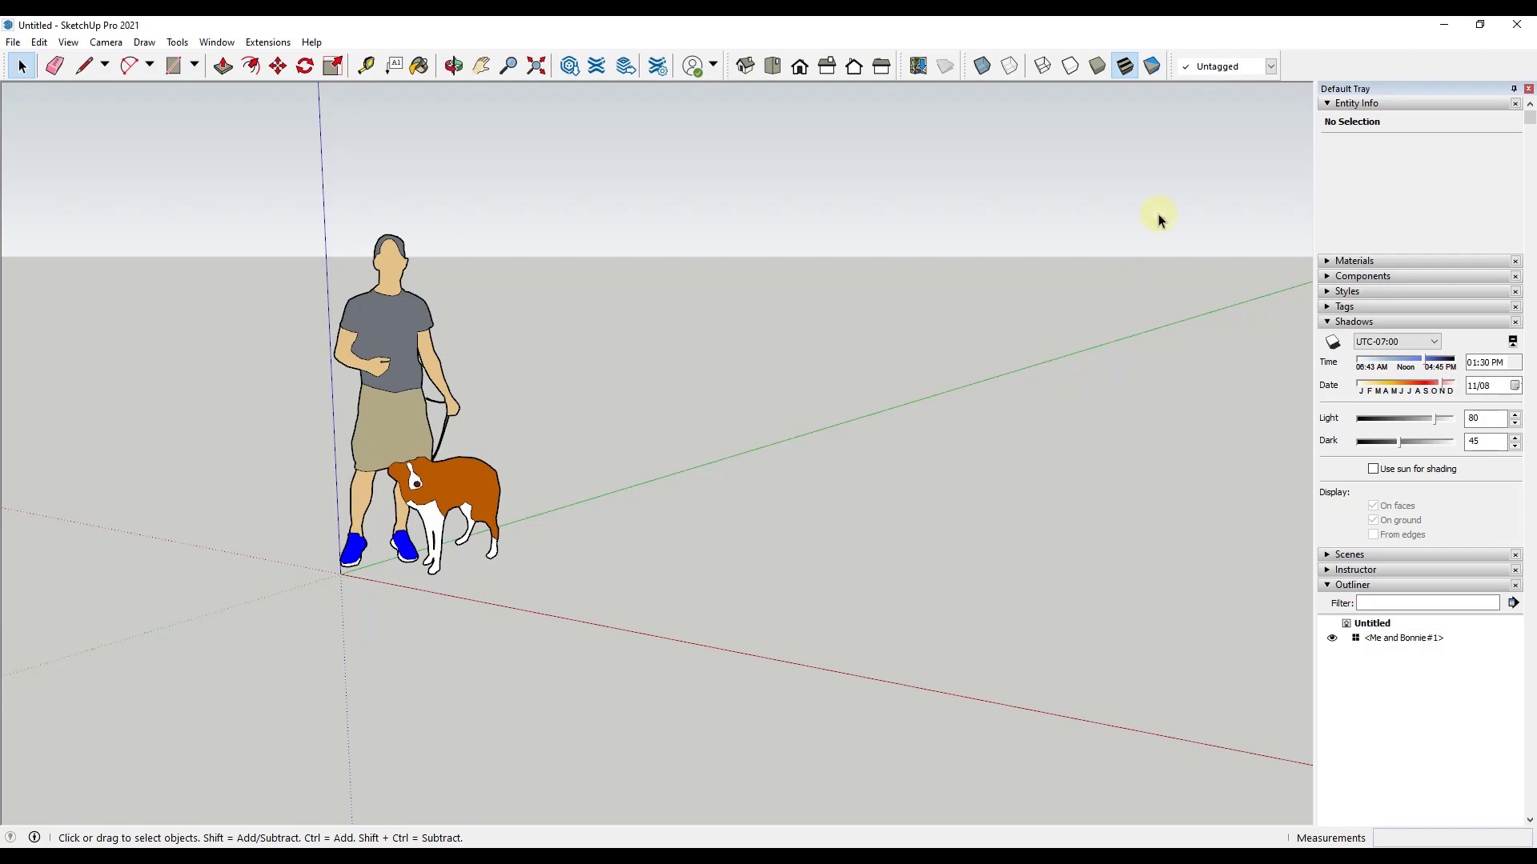
- Show the Large Tool Set toolbar alongside the modeling area
{"action": "right_click", "coordinate": [1310, 71]}
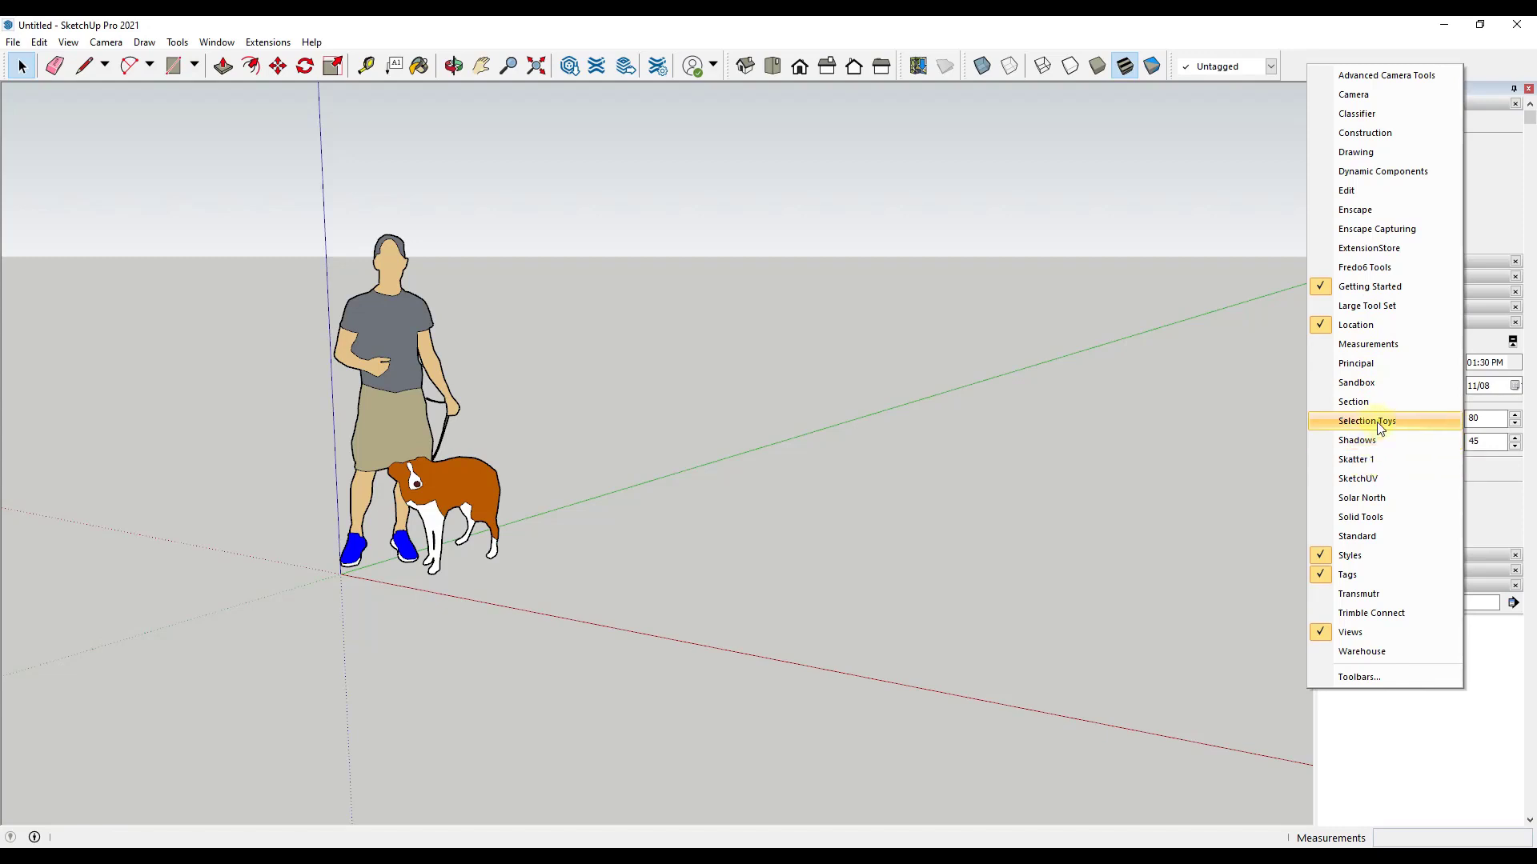
{"action": "right_click", "coordinate": [1296, 64]}
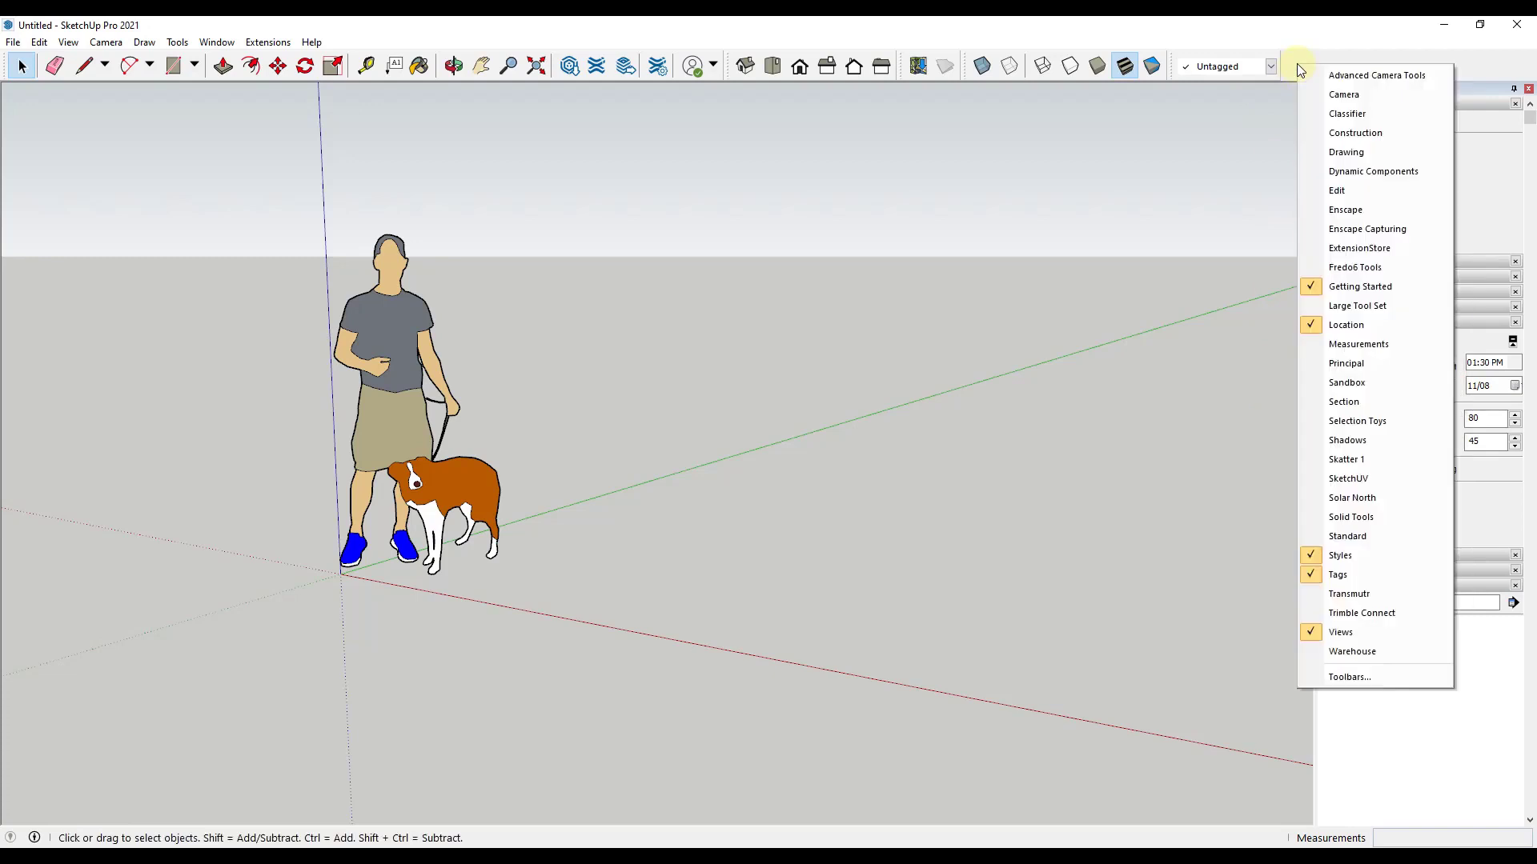
{"action": "left_click", "coordinate": [1361, 307]}
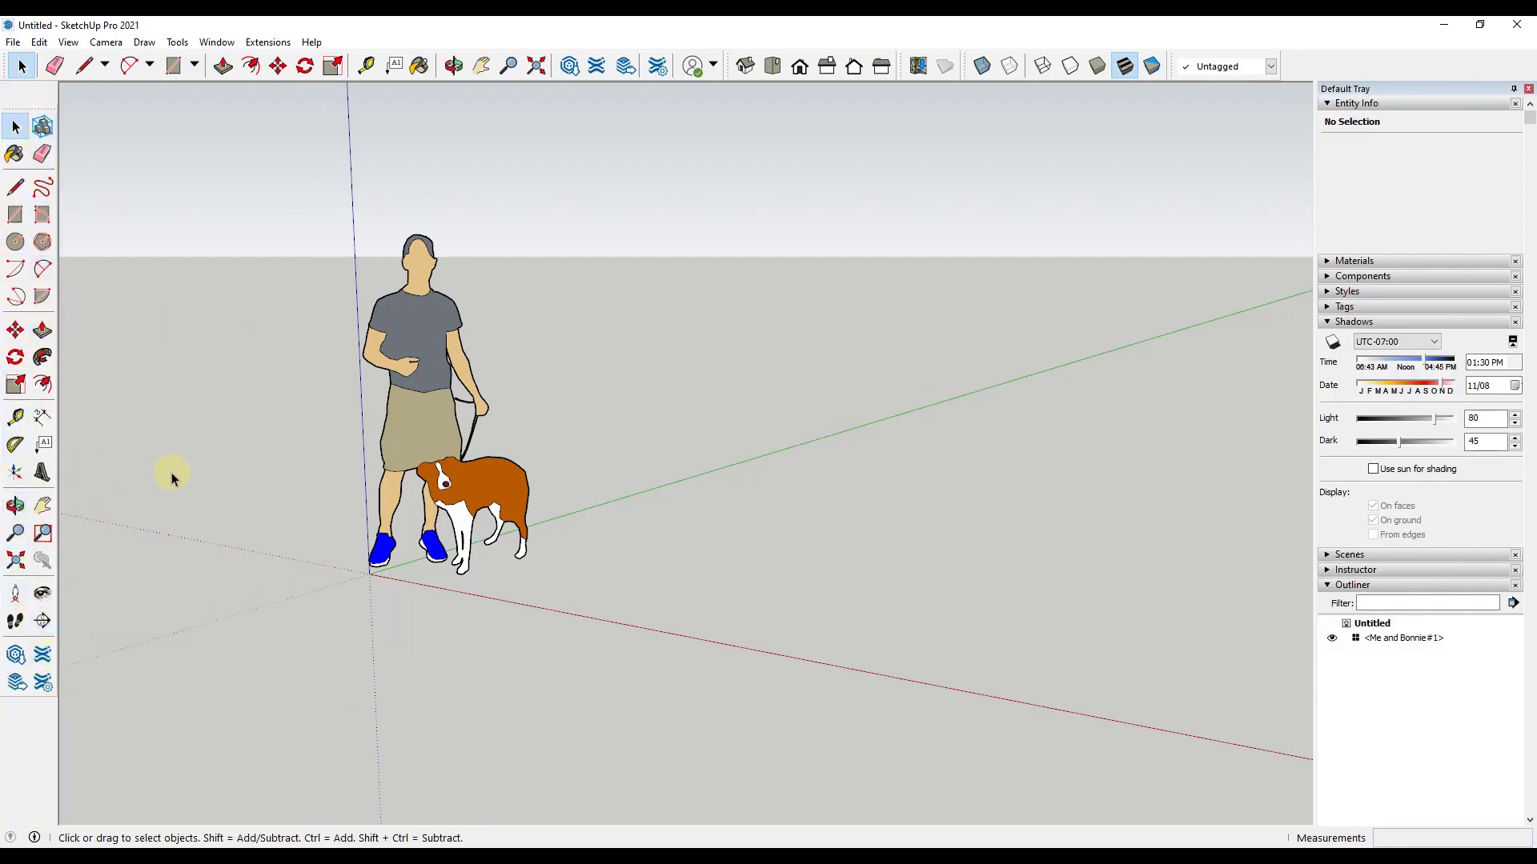
- Turn off the Large Icons option for the toolbars and close the toolbar settings
{"action": "right_click", "coordinate": [1301, 72]}
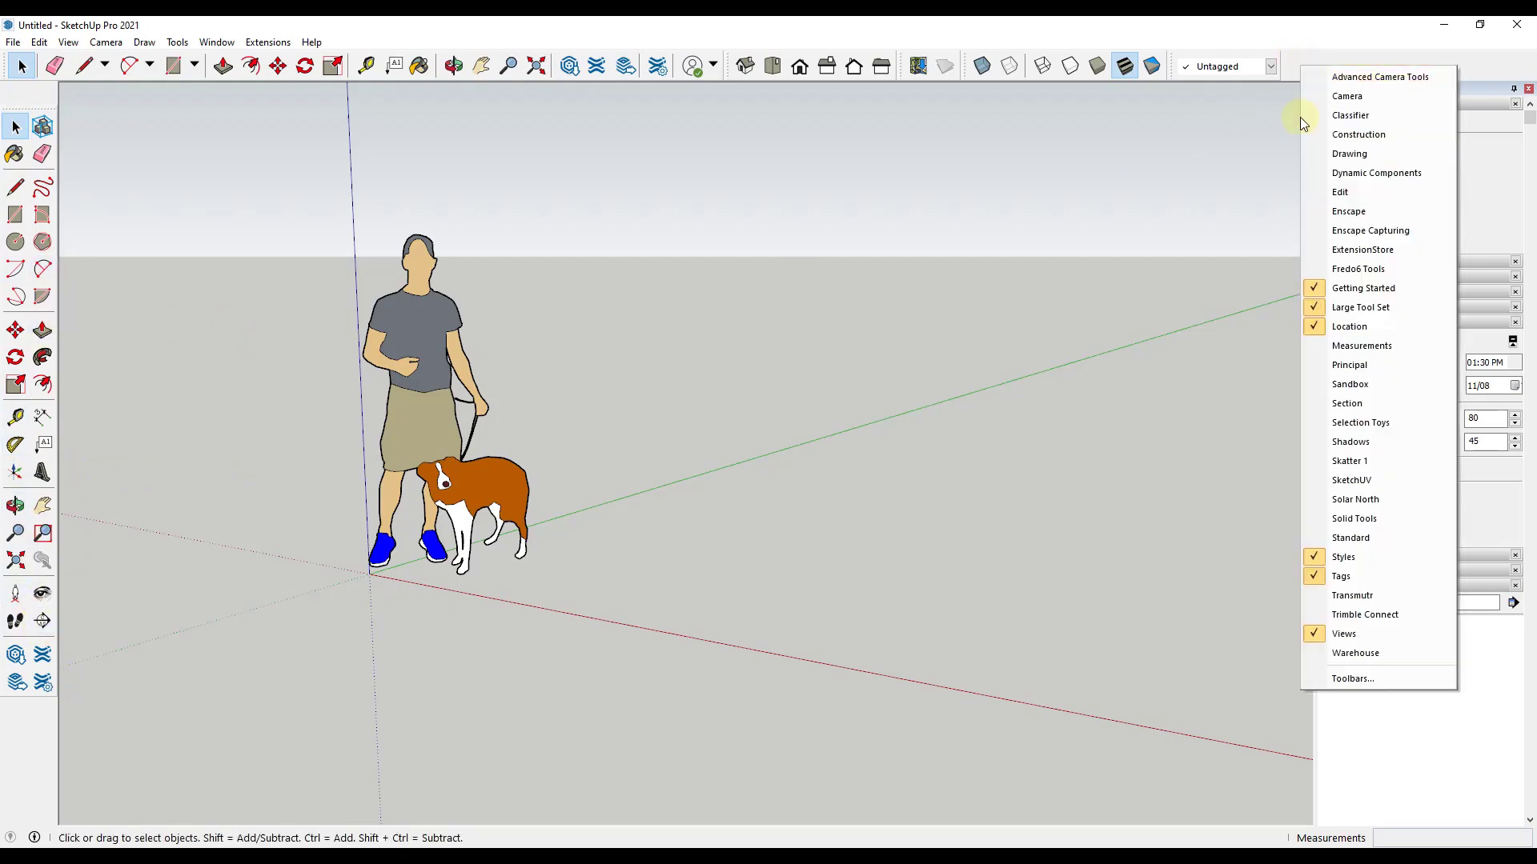
{"action": "left_click", "coordinate": [1321, 684]}
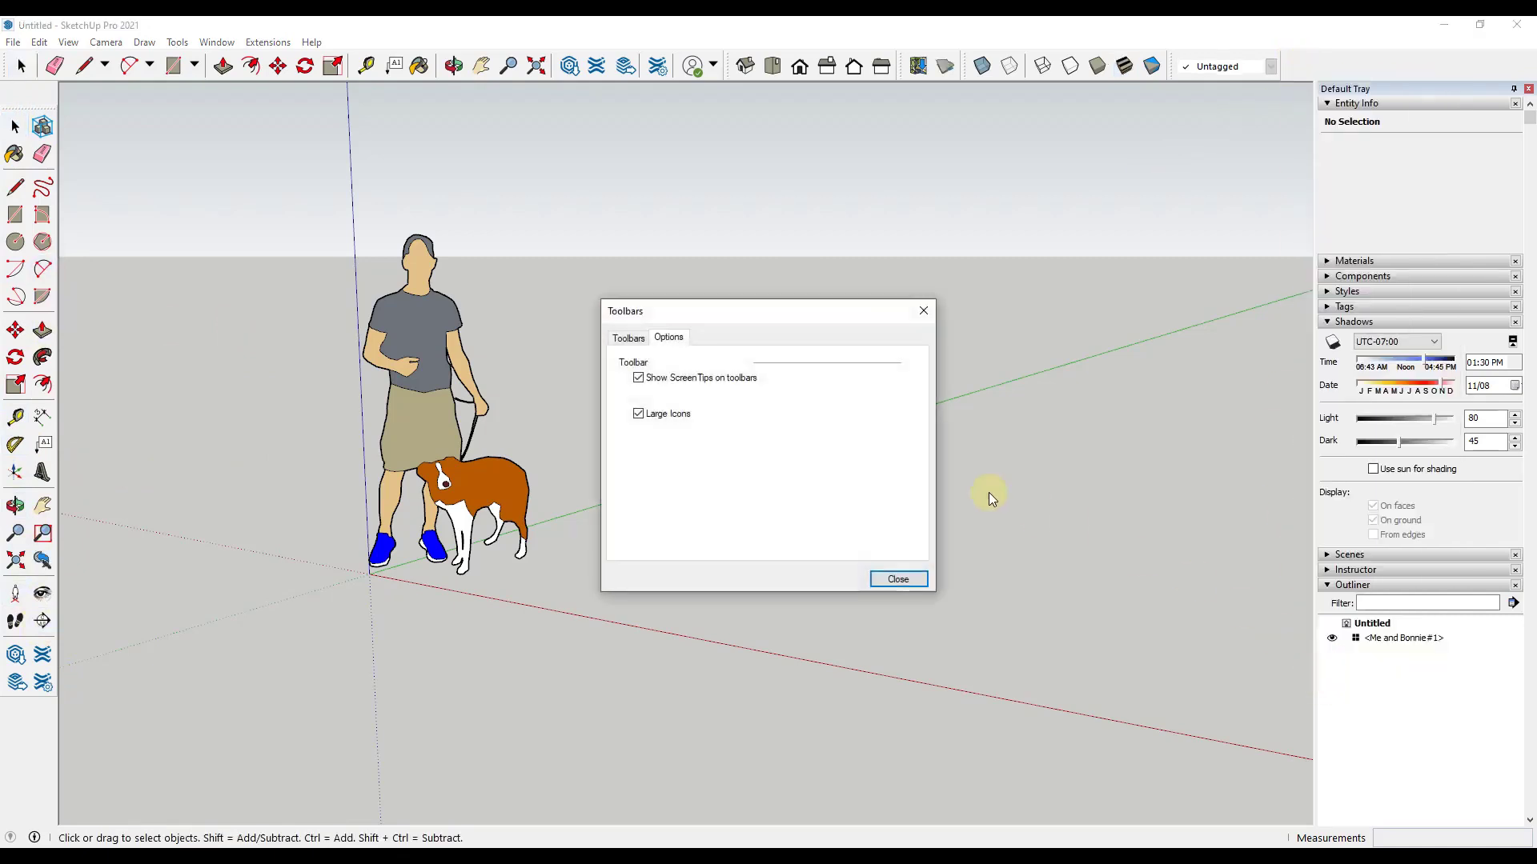
{"action": "left_click", "coordinate": [659, 419]}
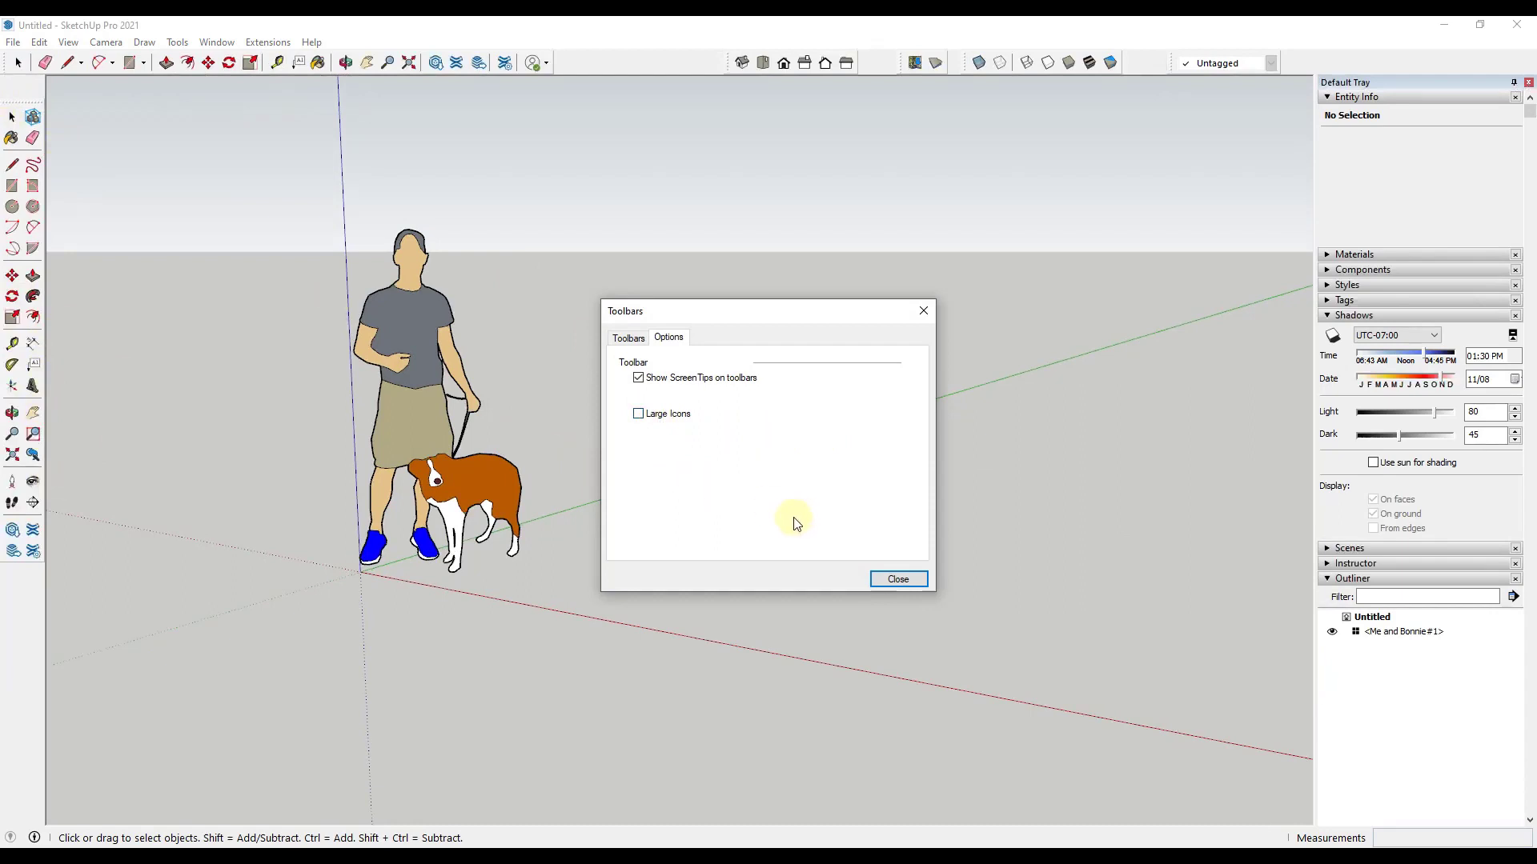
{"action": "left_click", "coordinate": [902, 582]}
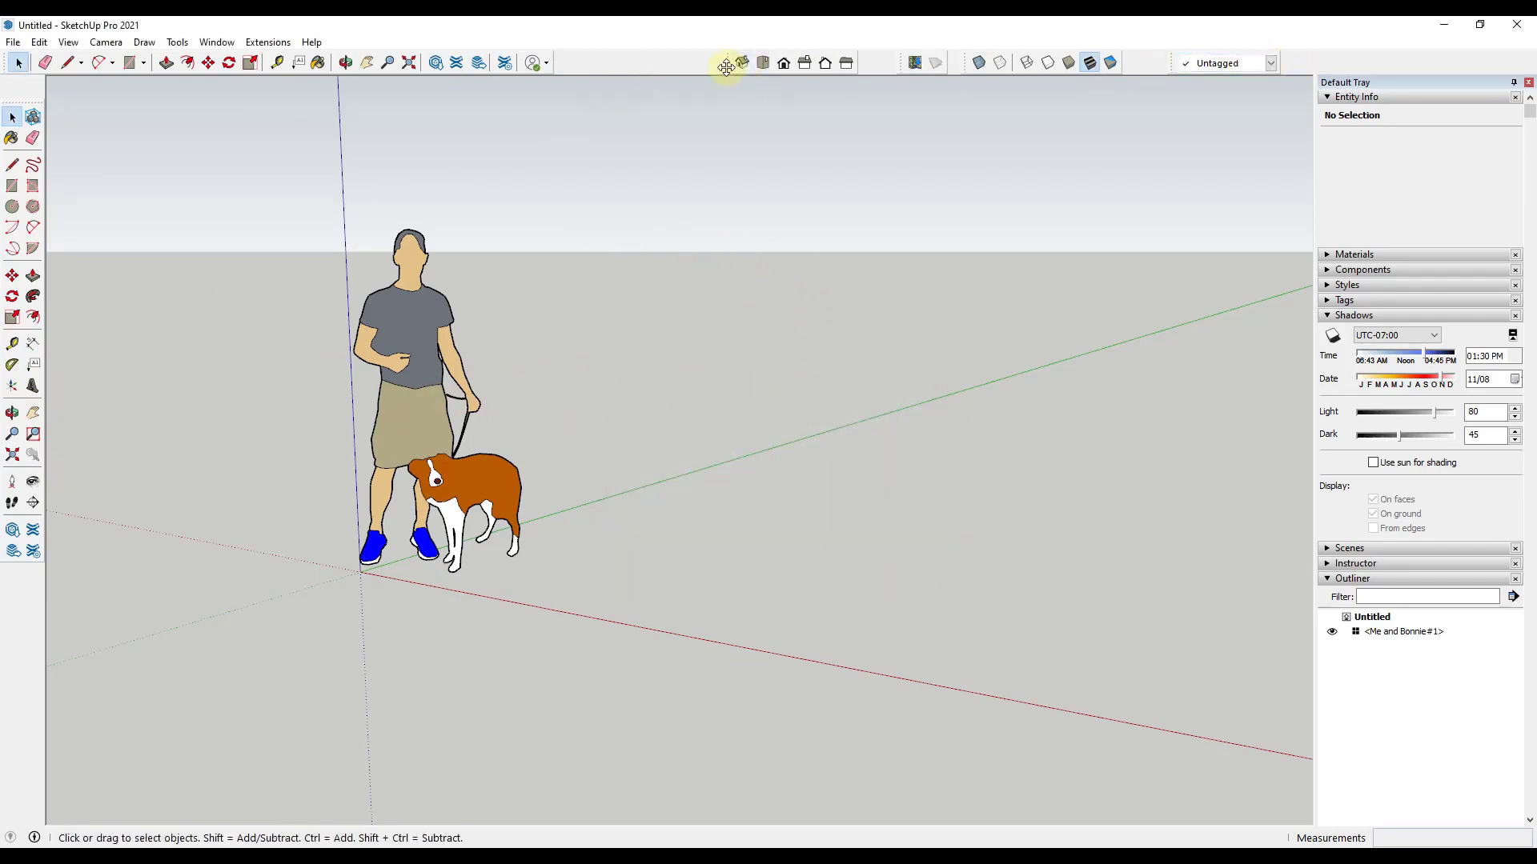
- Undock and close the Views toolbar, and restore it docked beside the Getting Started toolbar
{"action": "left_click_drag", "start_coordinate": [730, 69], "coordinate": [812, 197]}
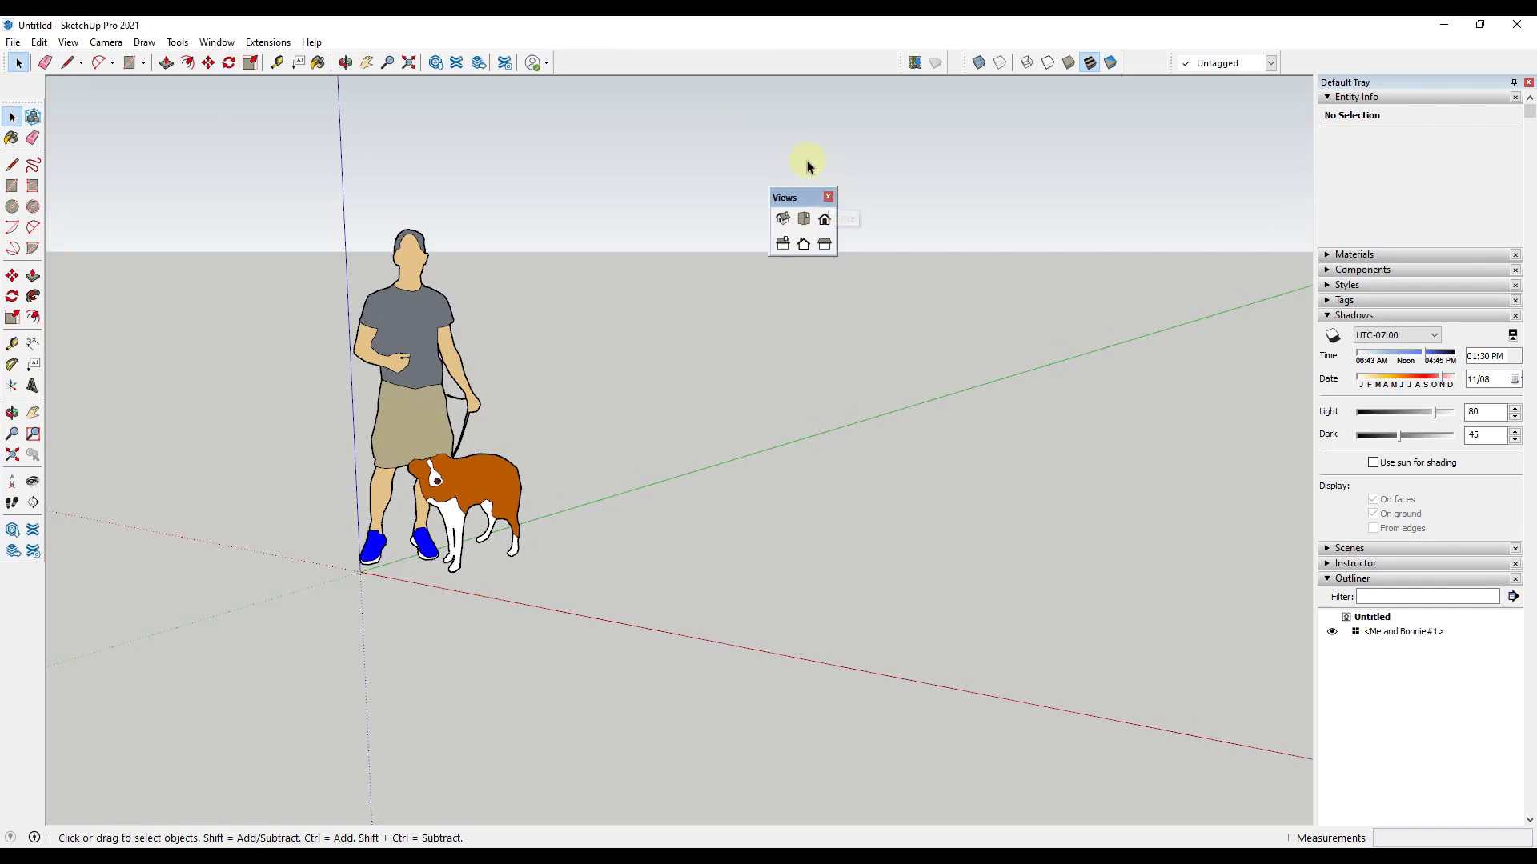
{"action": "left_click", "coordinate": [828, 197]}
{"action": "right_click", "coordinate": [765, 61]}
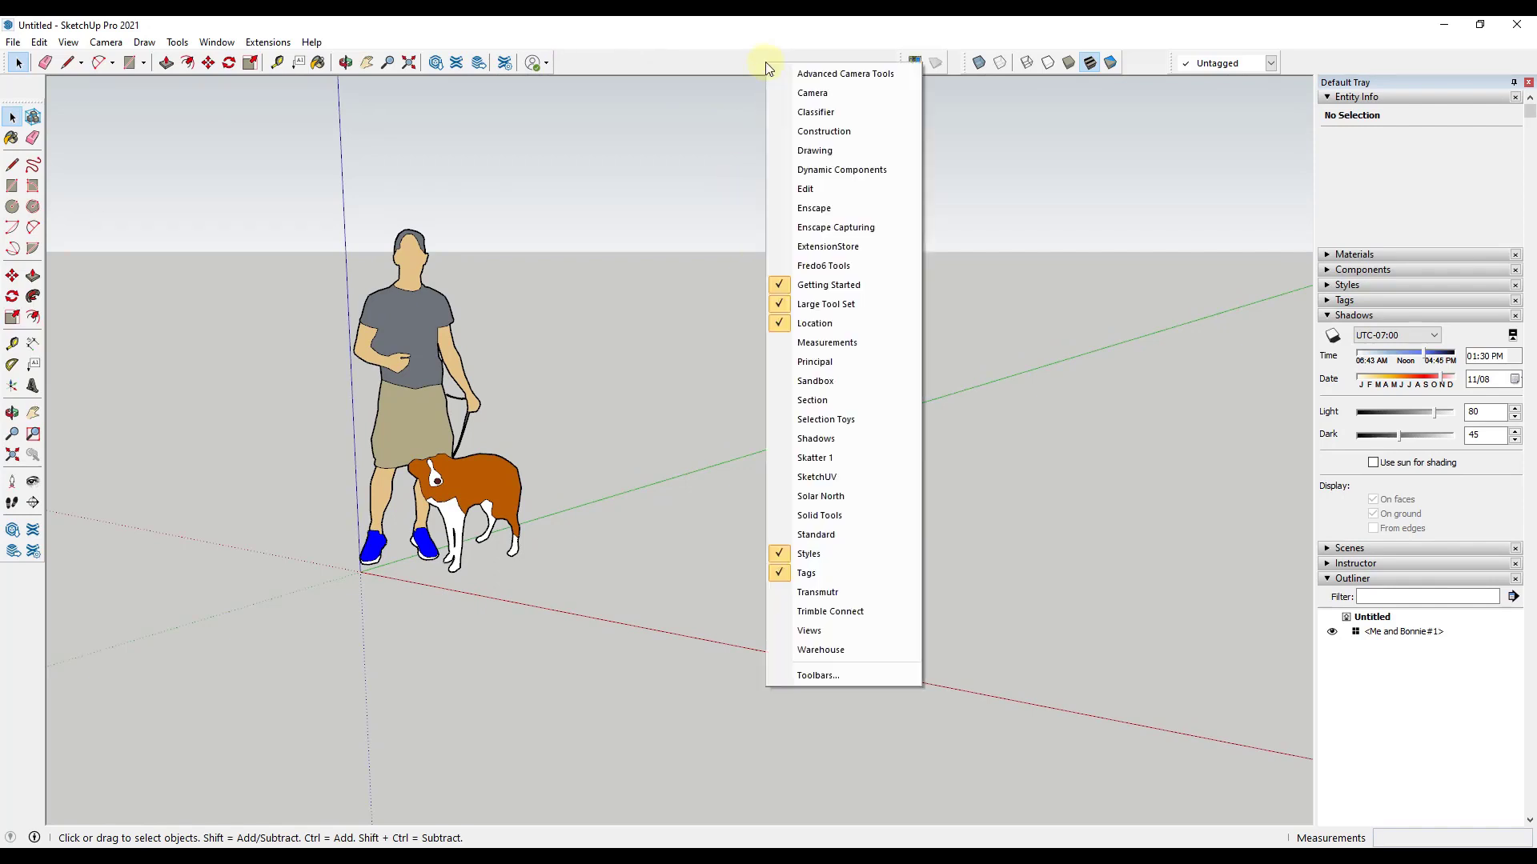
{"action": "left_click", "coordinate": [807, 631]}
{"action": "left_click_drag", "start_coordinate": [794, 196], "coordinate": [607, 55]}
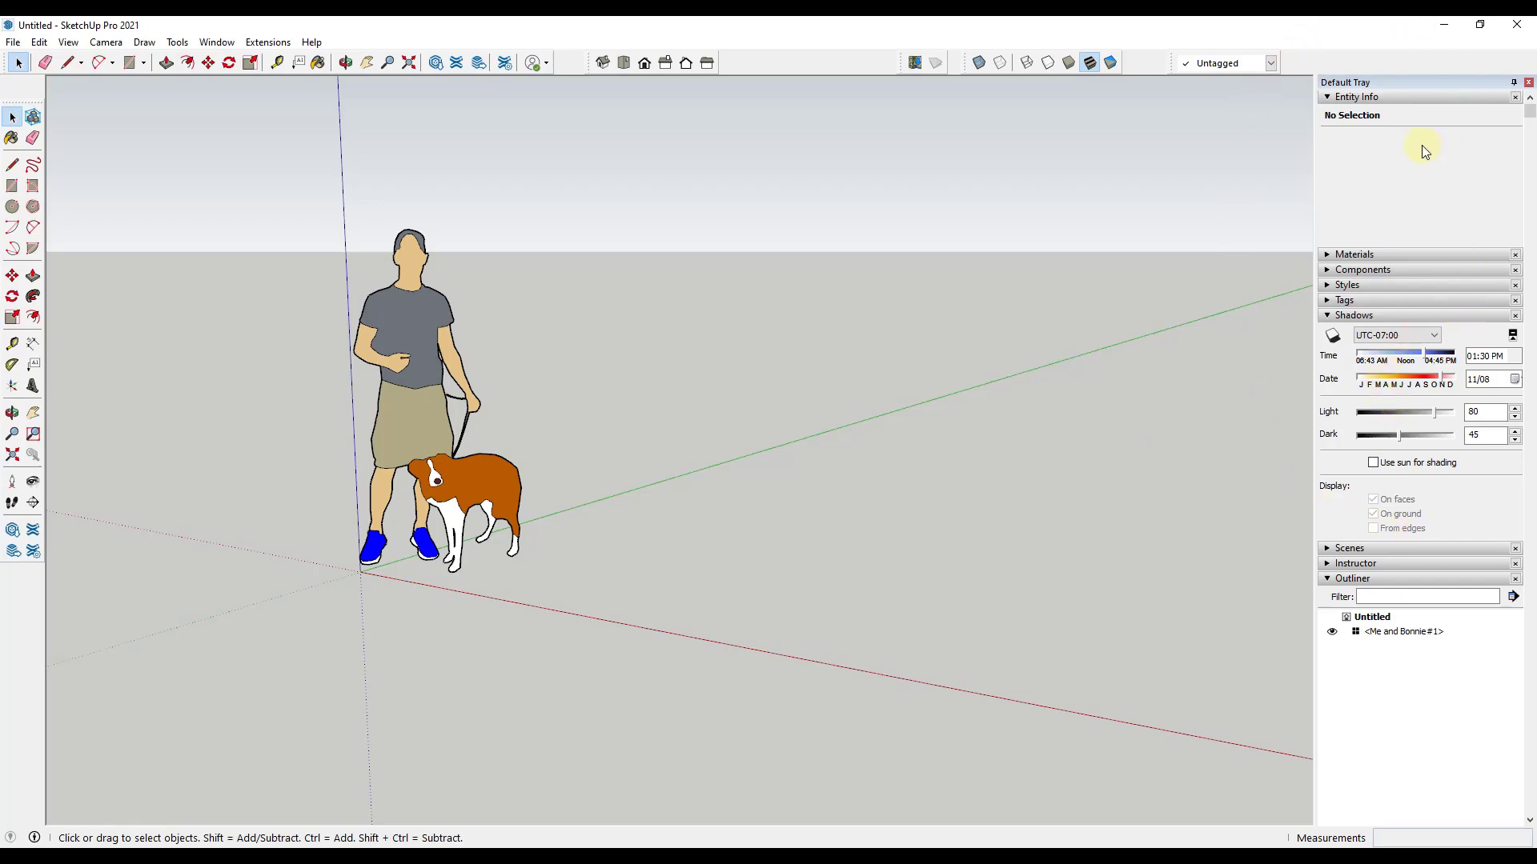
- Collapse the Entity Info, Shadows and Outliner sections of the Default Tray
{"action": "left_click", "coordinate": [1326, 96]}
{"action": "left_click", "coordinate": [1327, 172]}
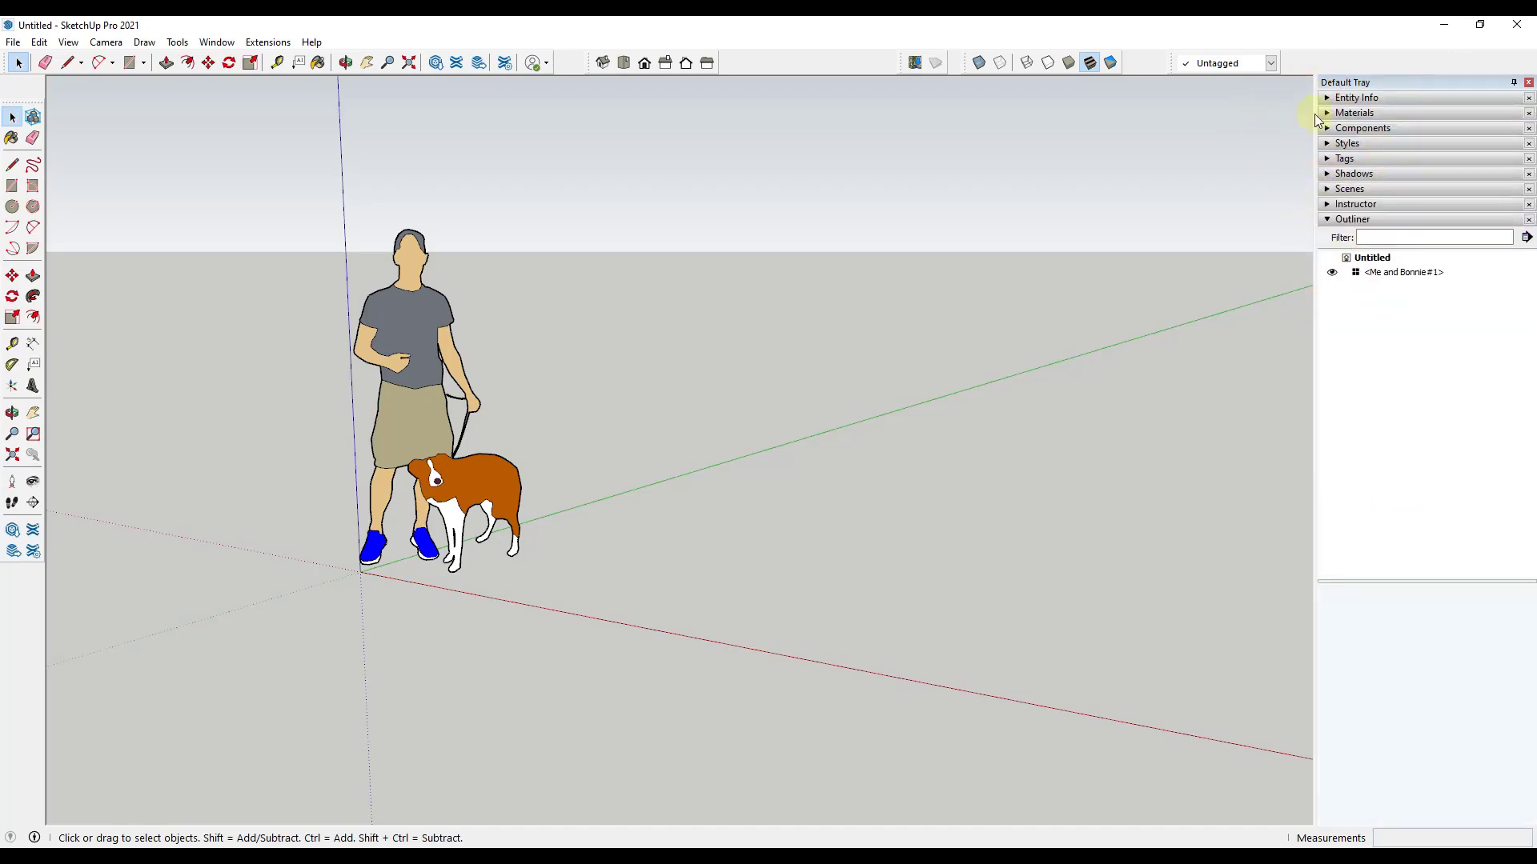
{"action": "left_click", "coordinate": [1326, 220]}
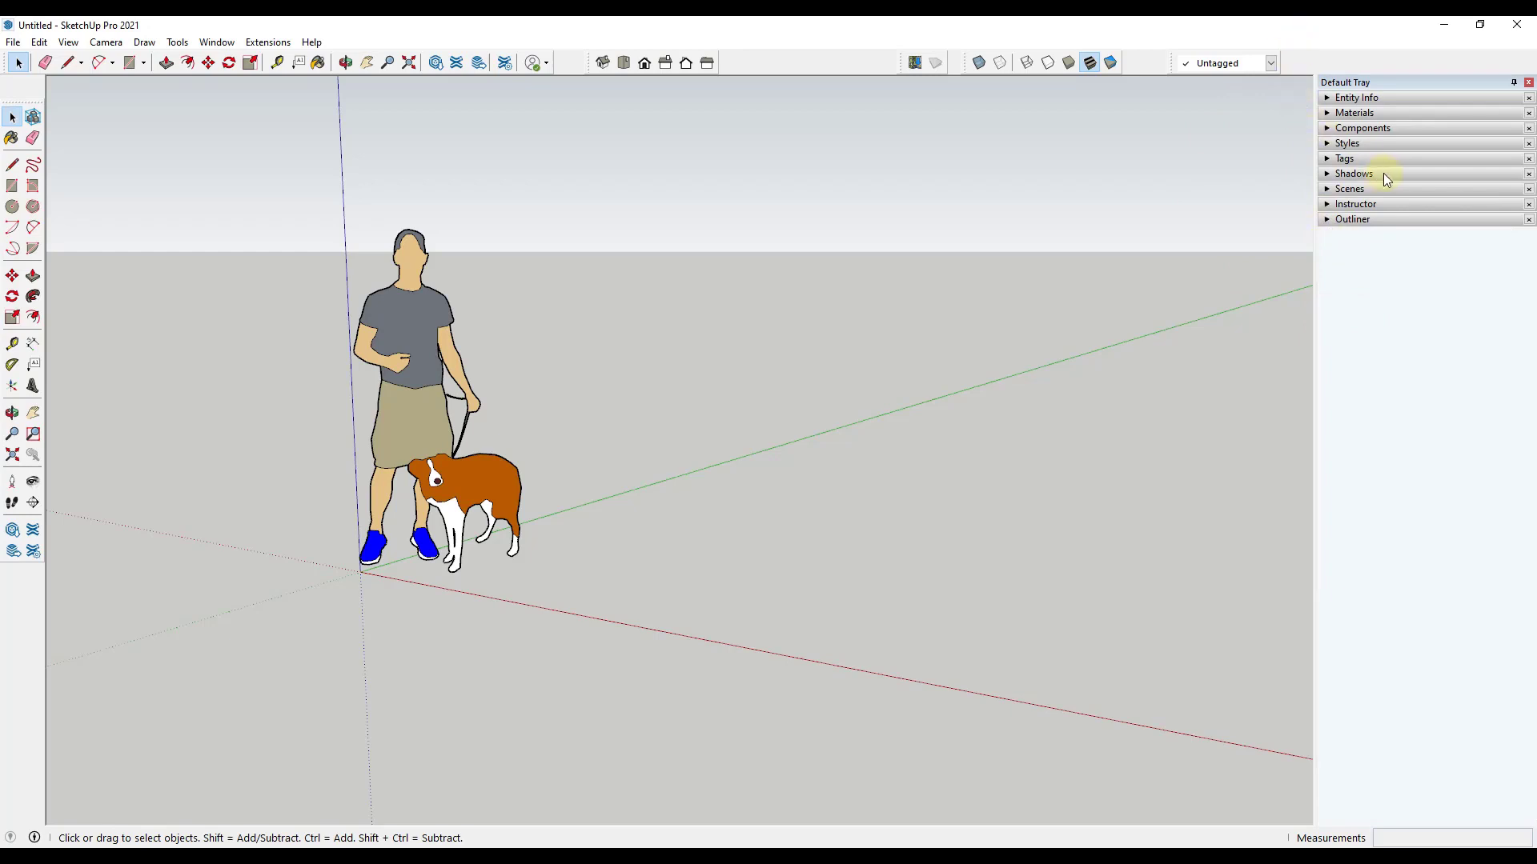
- Expand the Materials section of the Default Tray, and briefly open and collapse the Tags and Outliner sections
{"action": "left_click", "coordinate": [1328, 113]}
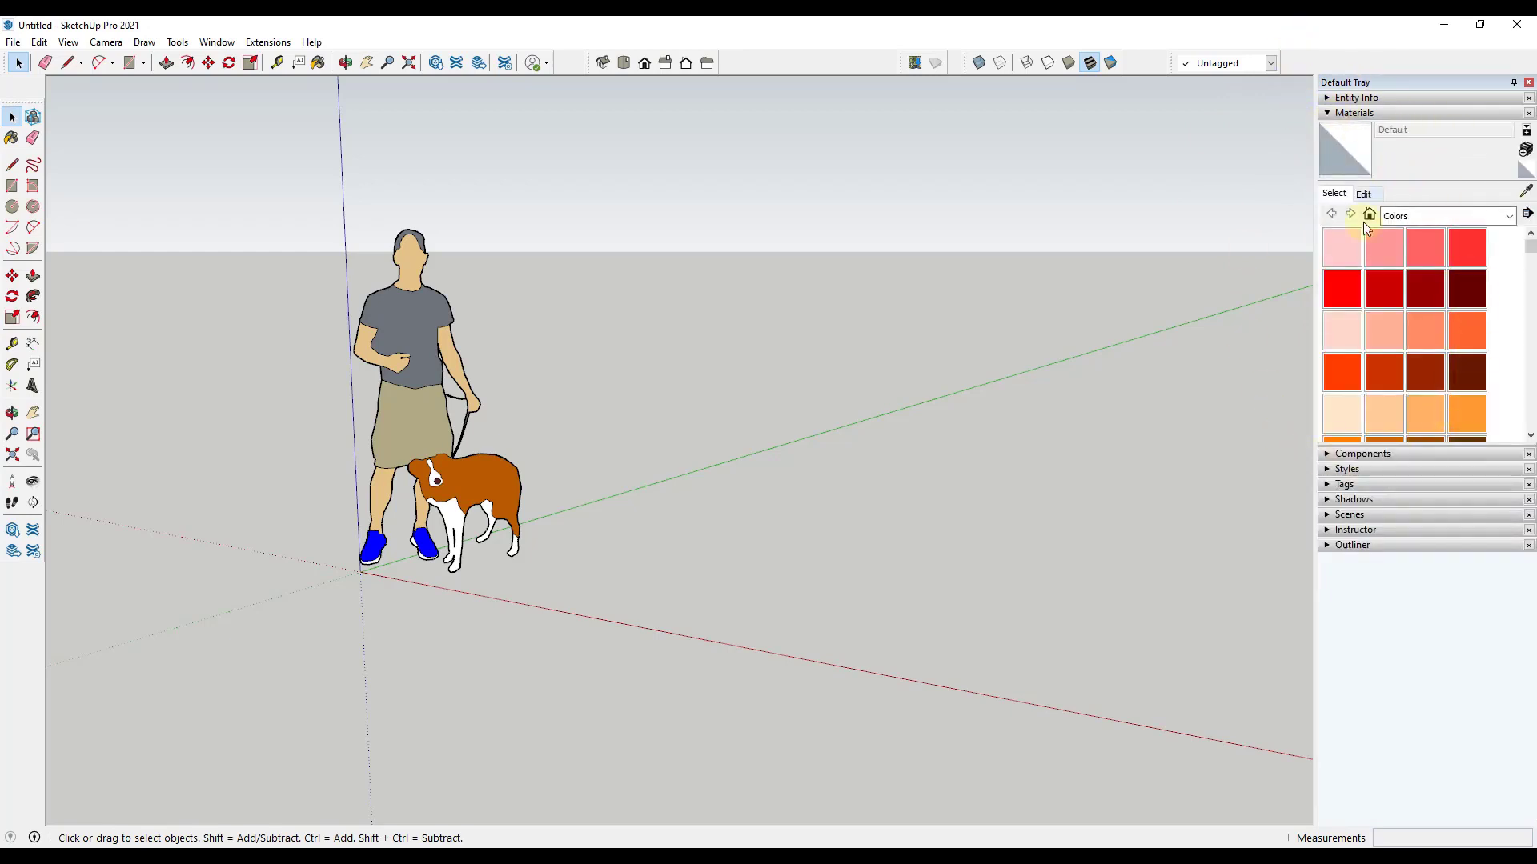
{"action": "left_click", "coordinate": [1328, 484]}
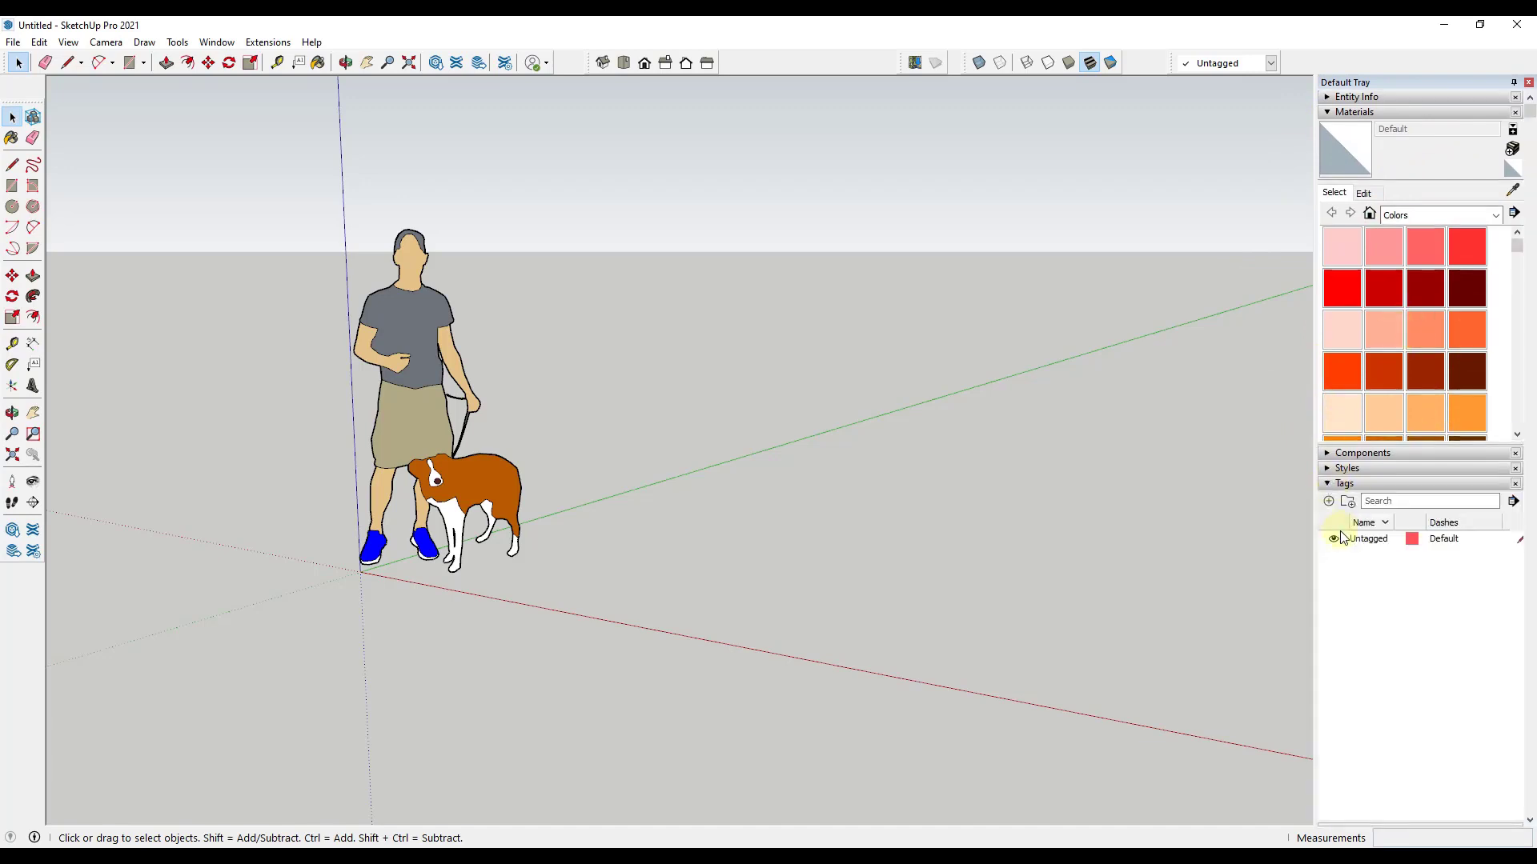
{"action": "left_click", "coordinate": [1327, 485]}
{"action": "left_click", "coordinate": [1326, 549]}
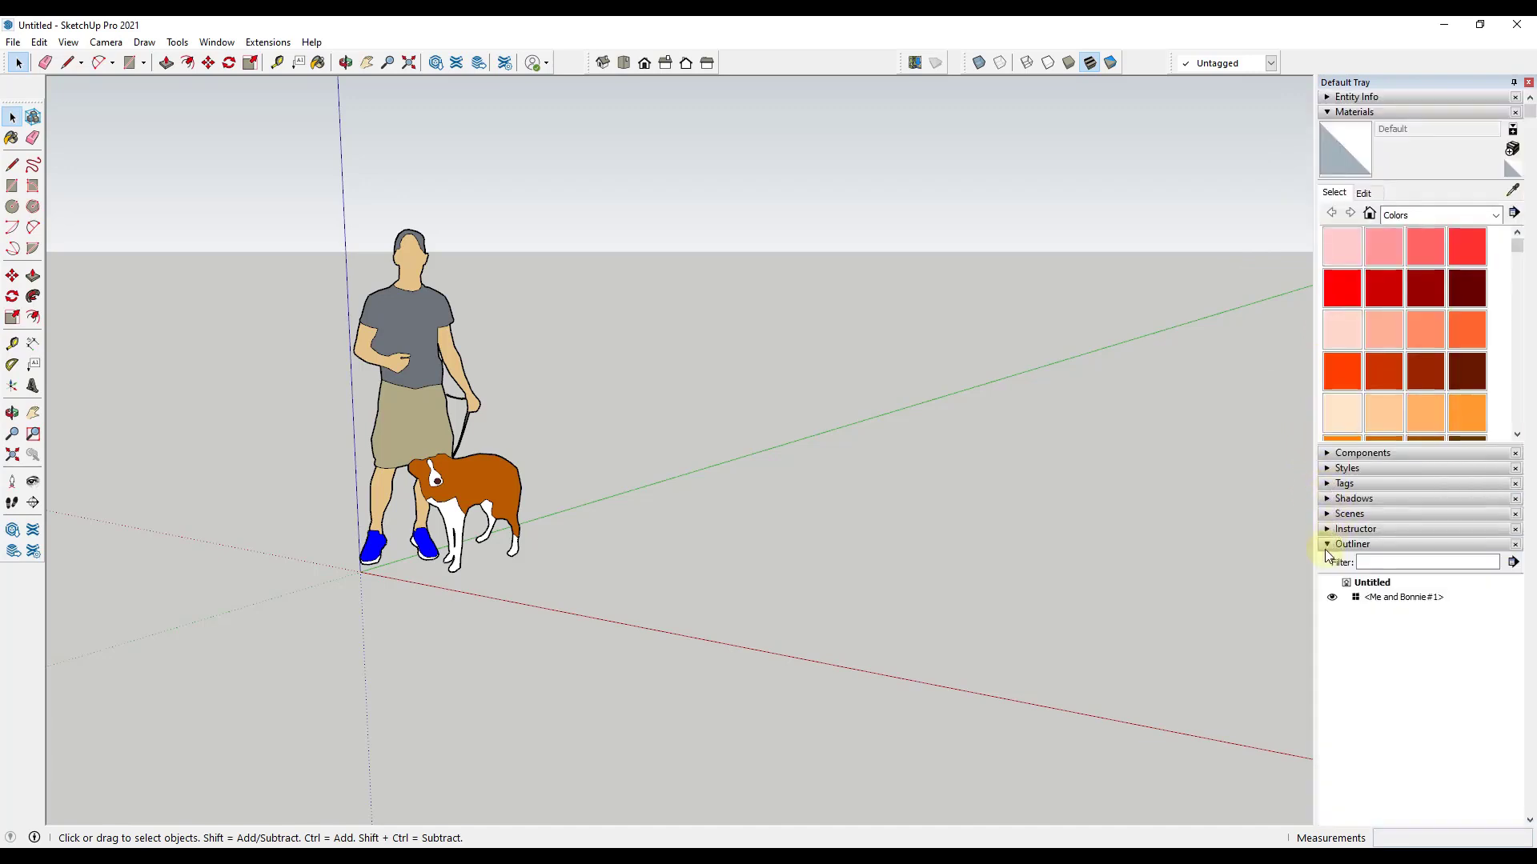
{"action": "left_click", "coordinate": [1328, 546]}
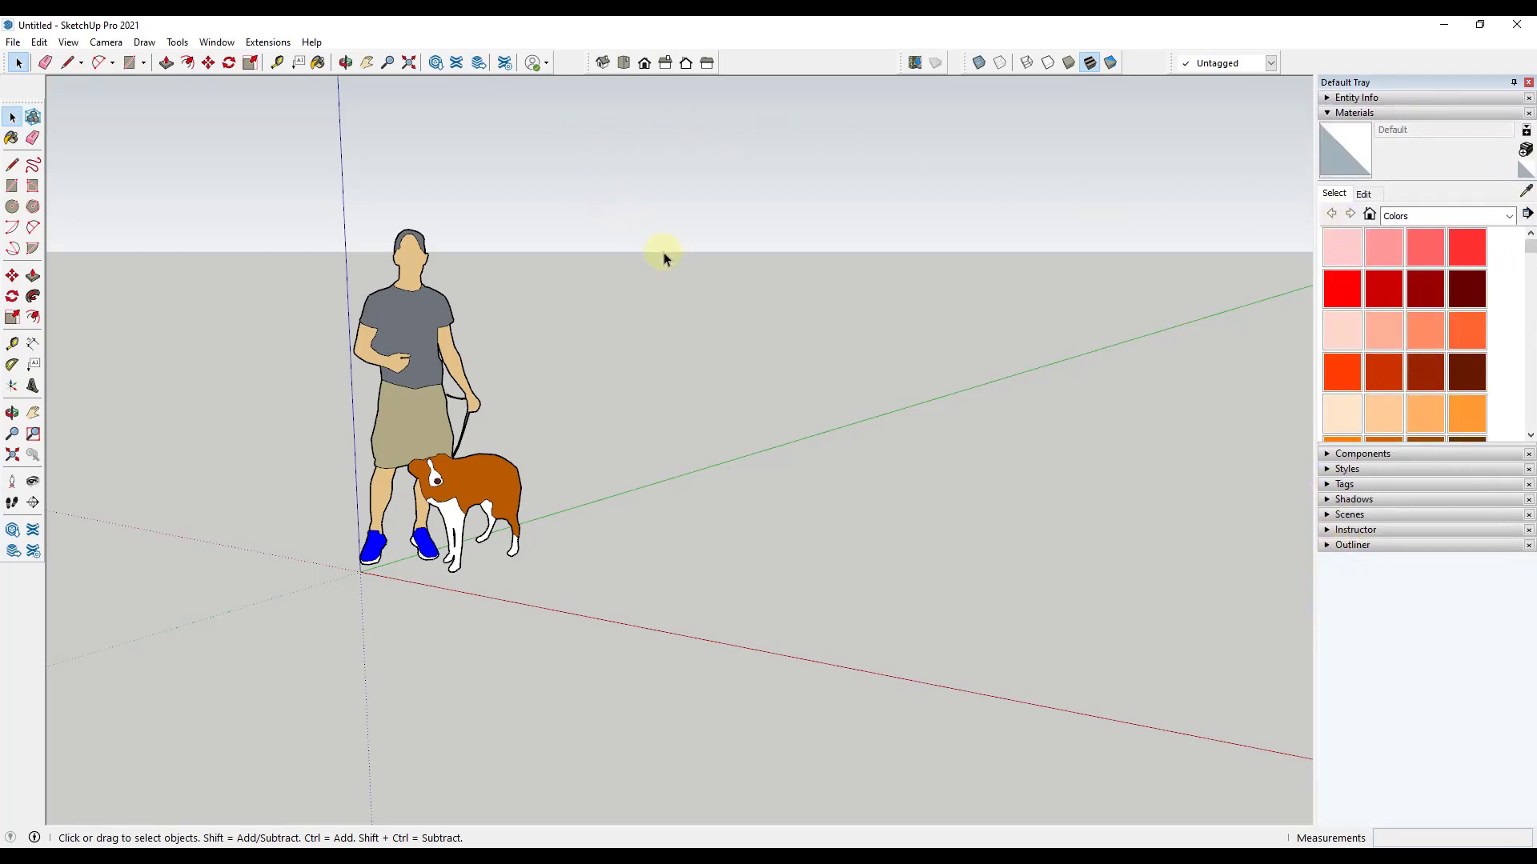
- Examine which sections are enabled for the Default Tray, leaving the selection as it is
{"action": "left_click", "coordinate": [221, 48]}
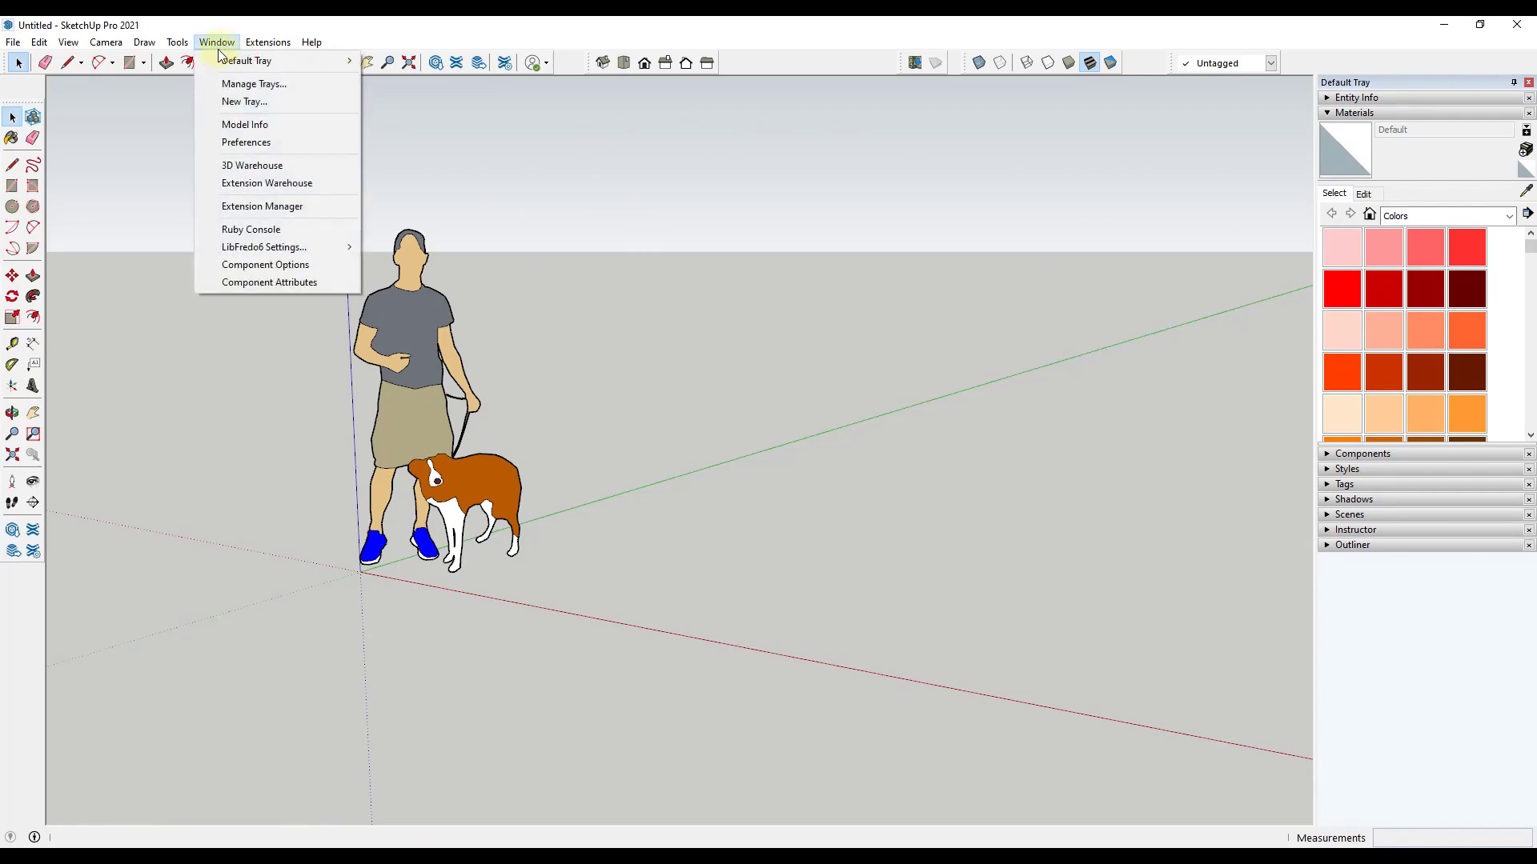
{"action": "mouse_move", "coordinate": [287, 64]}
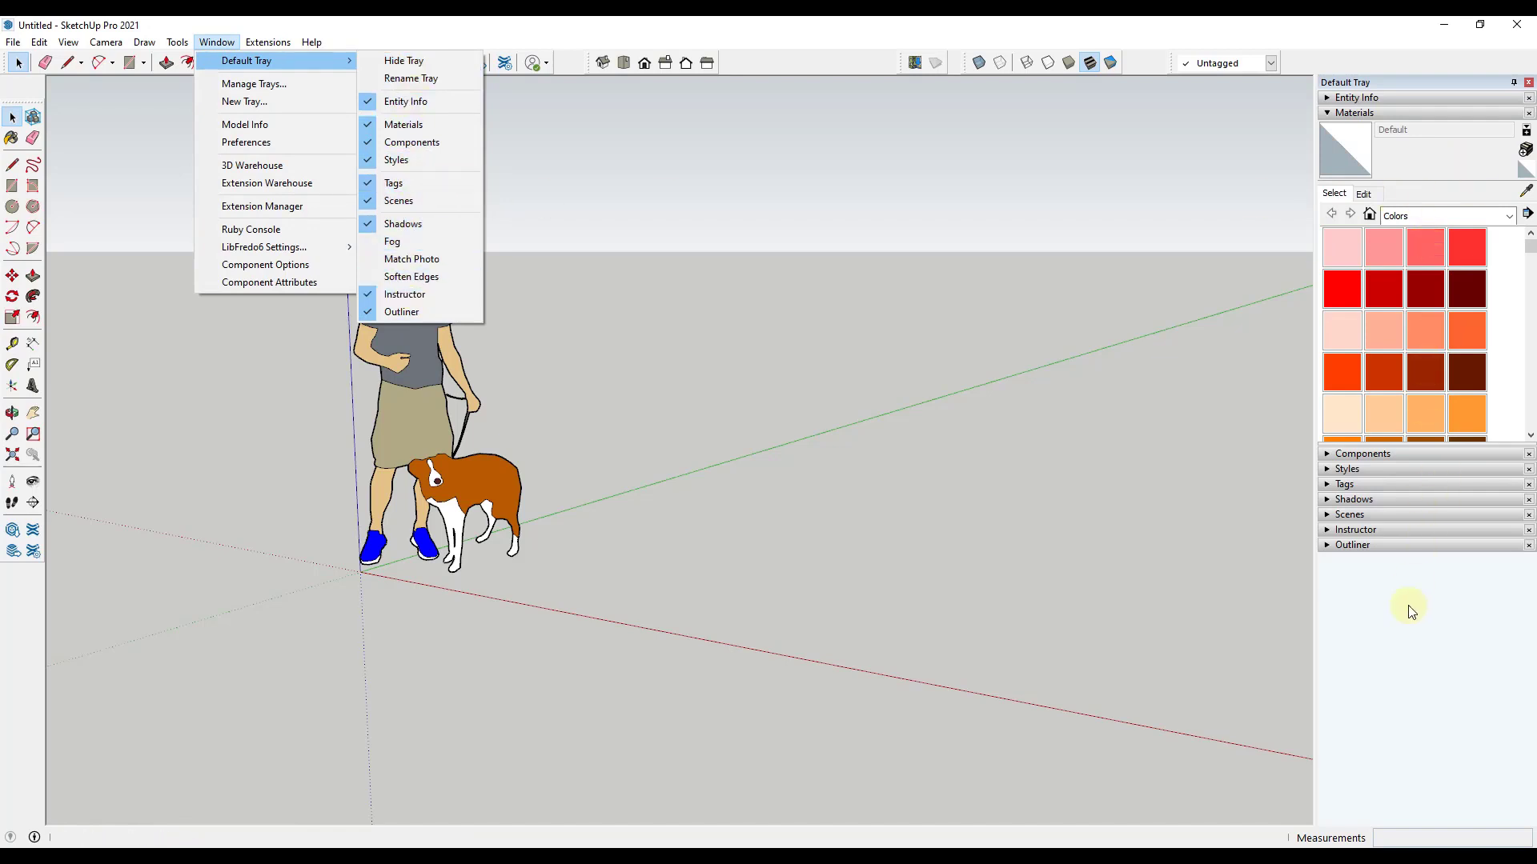
{"action": "left_click", "coordinate": [1026, 503]}
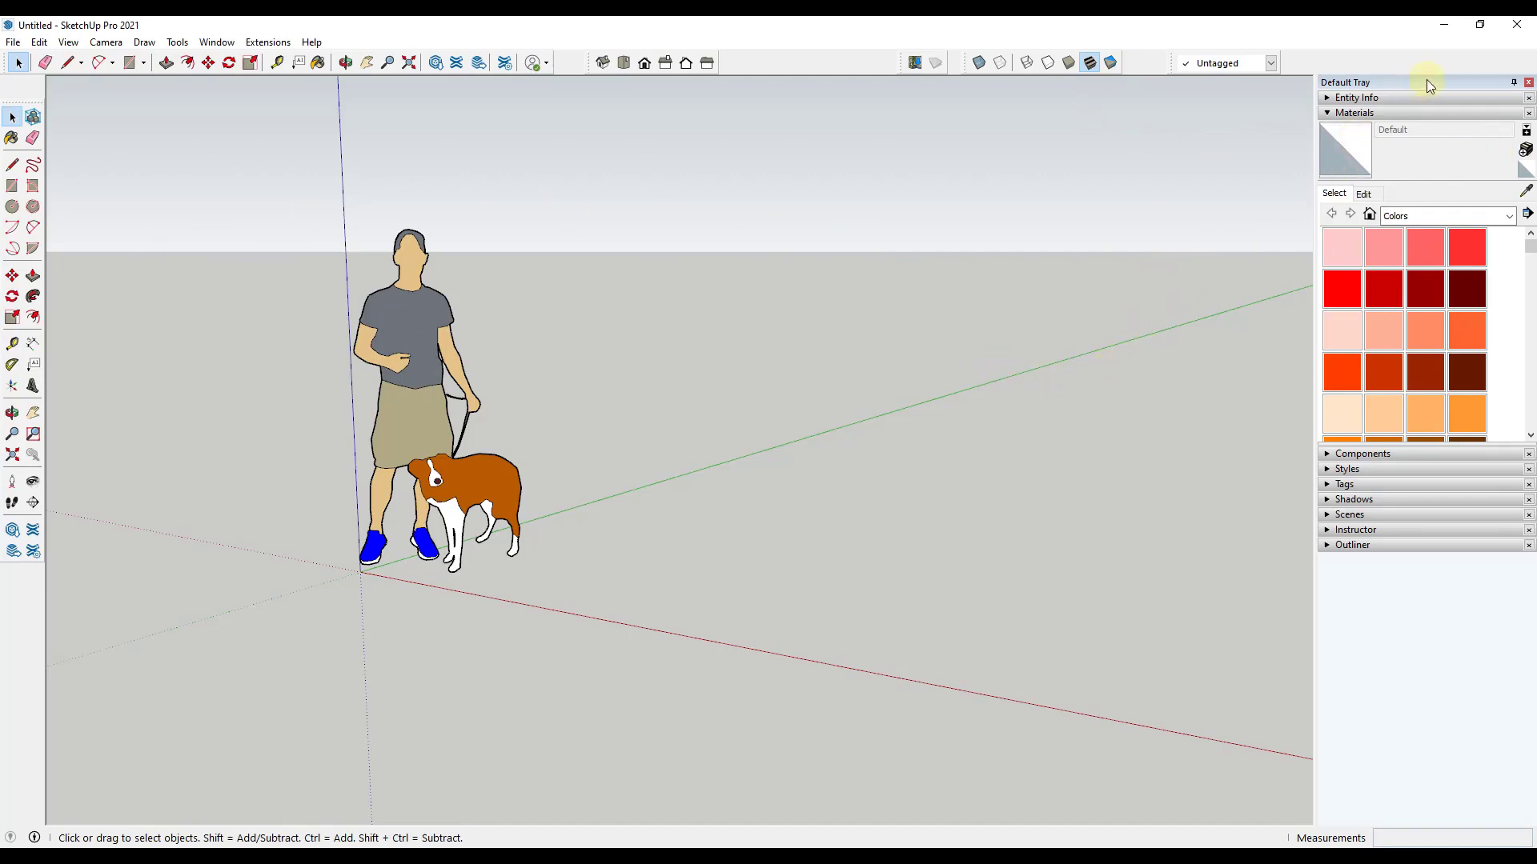
- Dock the Default Tray on the opposite side of the modeling area beside the Large Tool Set, and return it to its original side
{"action": "left_click_drag", "start_coordinate": [1426, 81], "coordinate": [69, 458]}
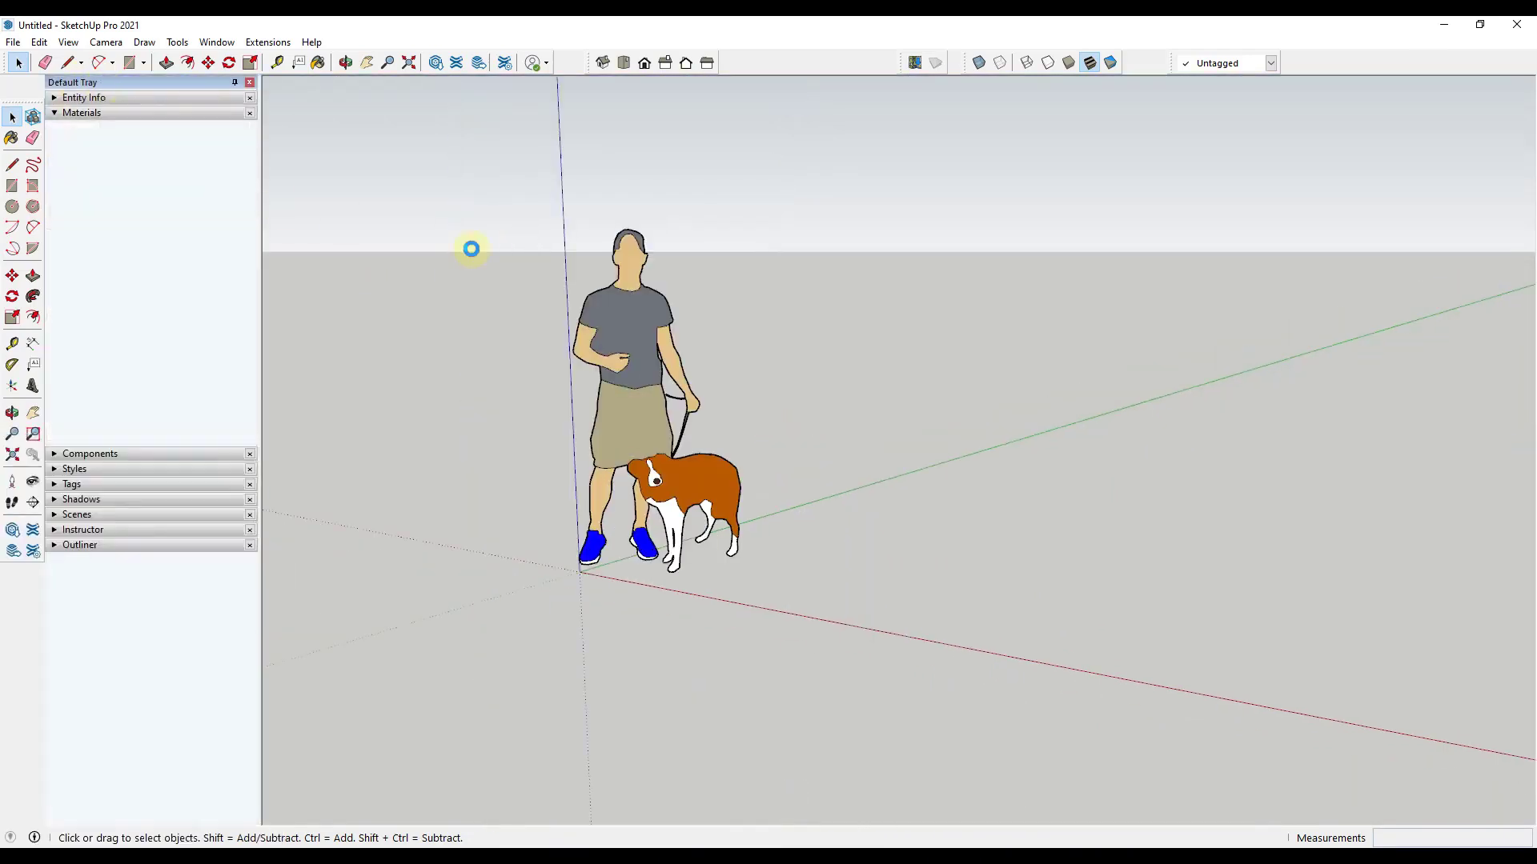
{"action": "left_click_drag", "start_coordinate": [471, 249], "coordinate": [1512, 456]}
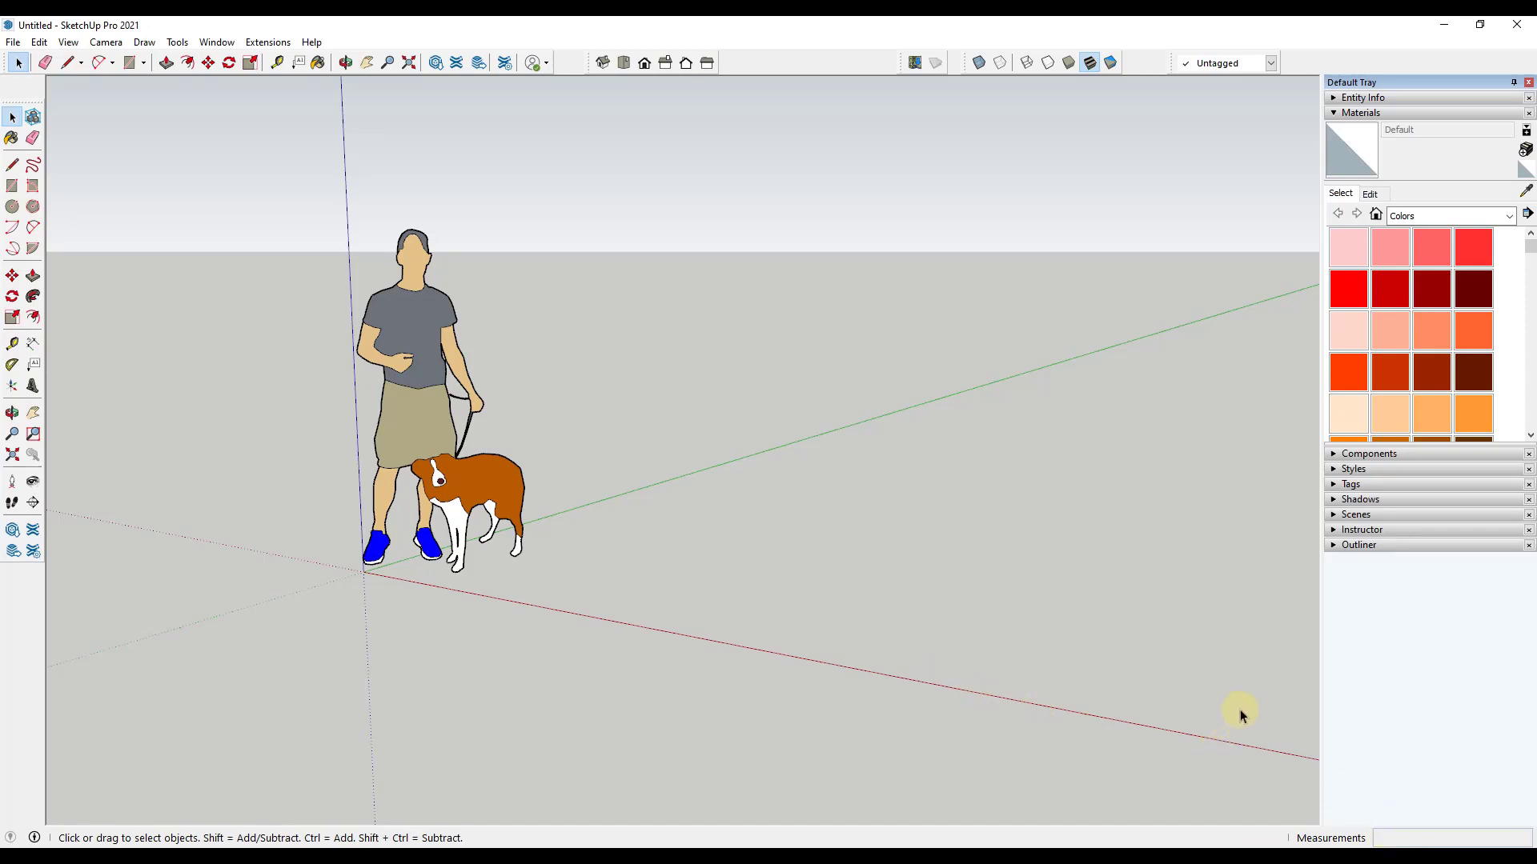
{"action": "left_click", "coordinate": [1397, 839]}
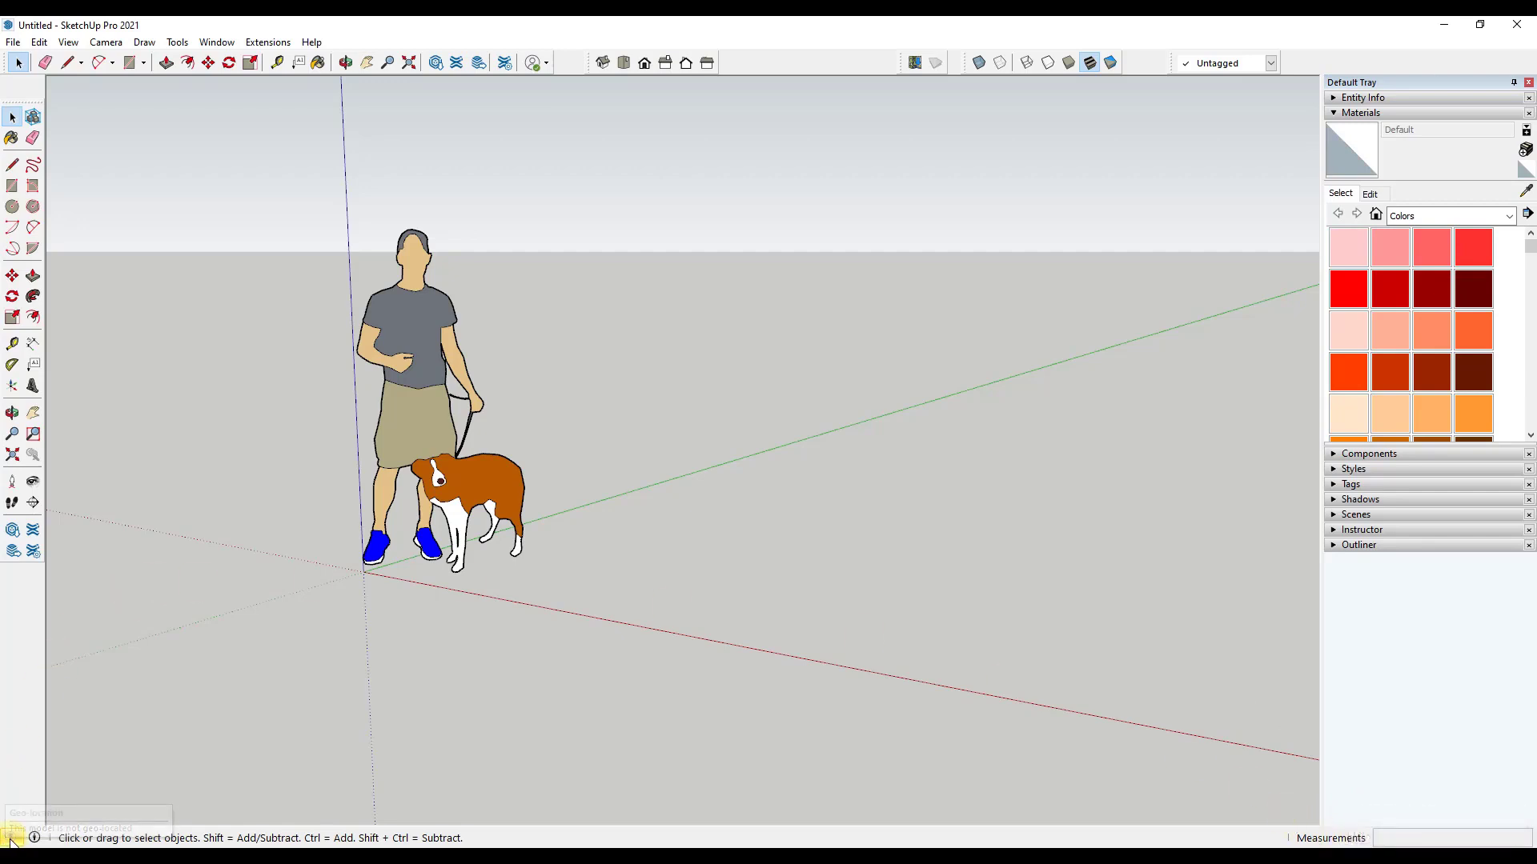
{"action": "mouse_move", "coordinate": [30, 840]}
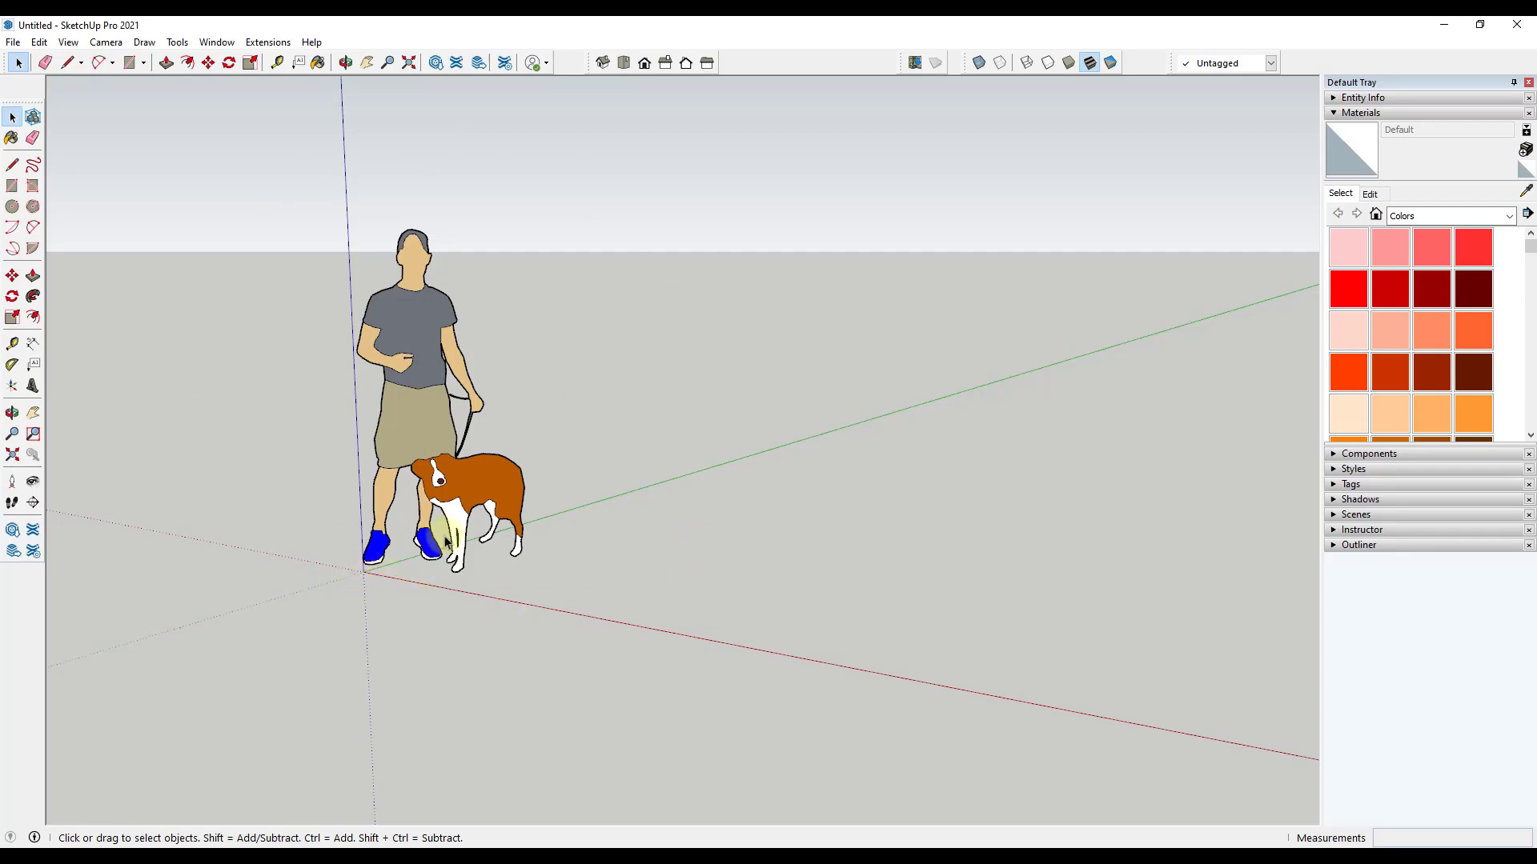
- Orbit around the person and dog figures to view them from several angles, including with the Orbit tool
{"action": "middle_click_drag", "start_coordinate": [428, 464], "coordinate": [471, 534]}
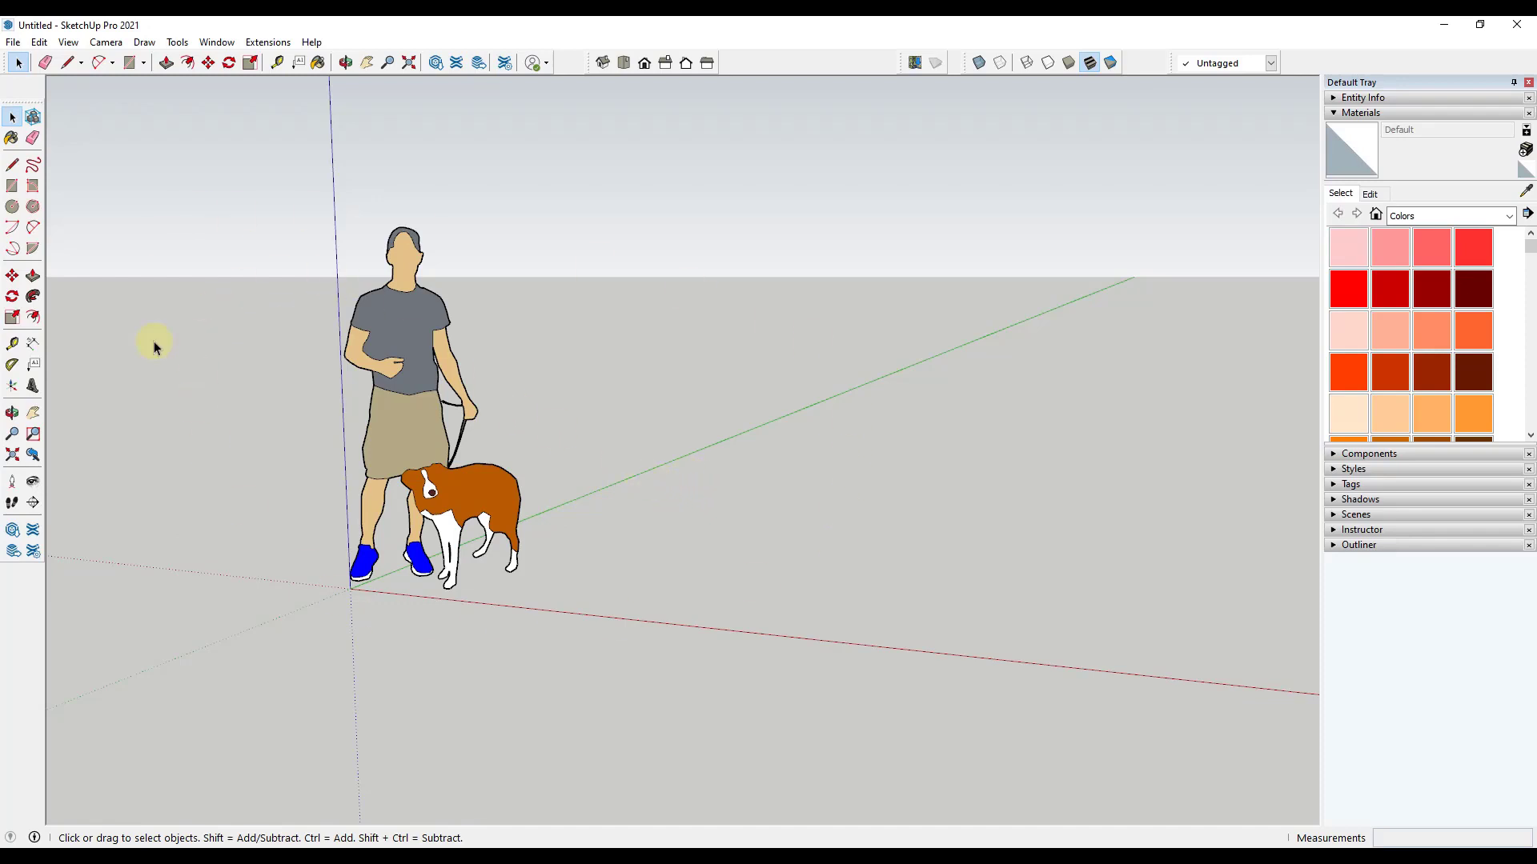
{"action": "middle_click_drag", "start_coordinate": [432, 538], "coordinate": [295, 594]}
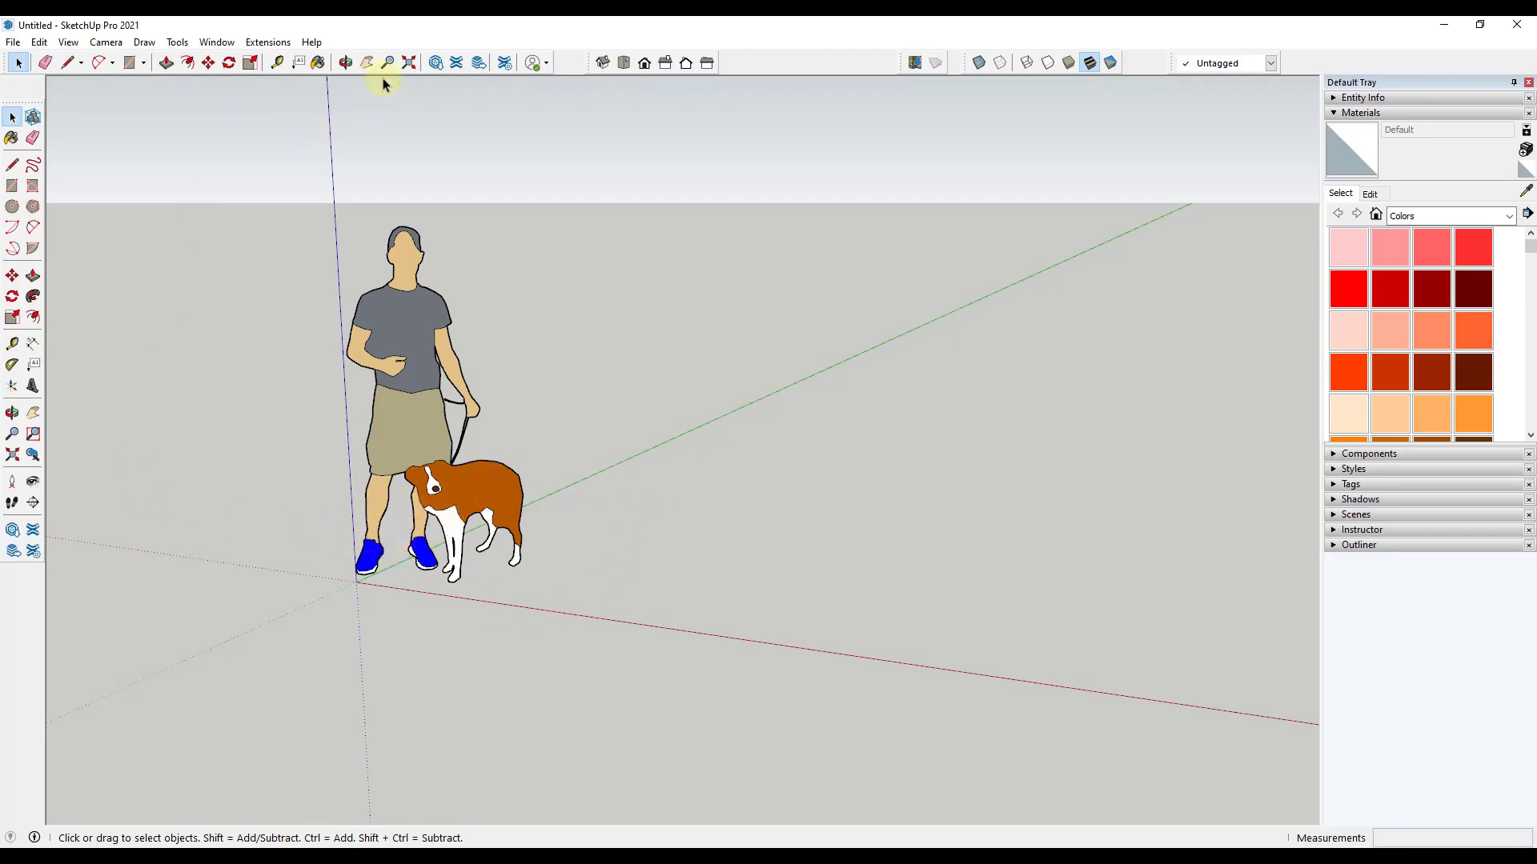
{"action": "left_click", "coordinate": [344, 63]}
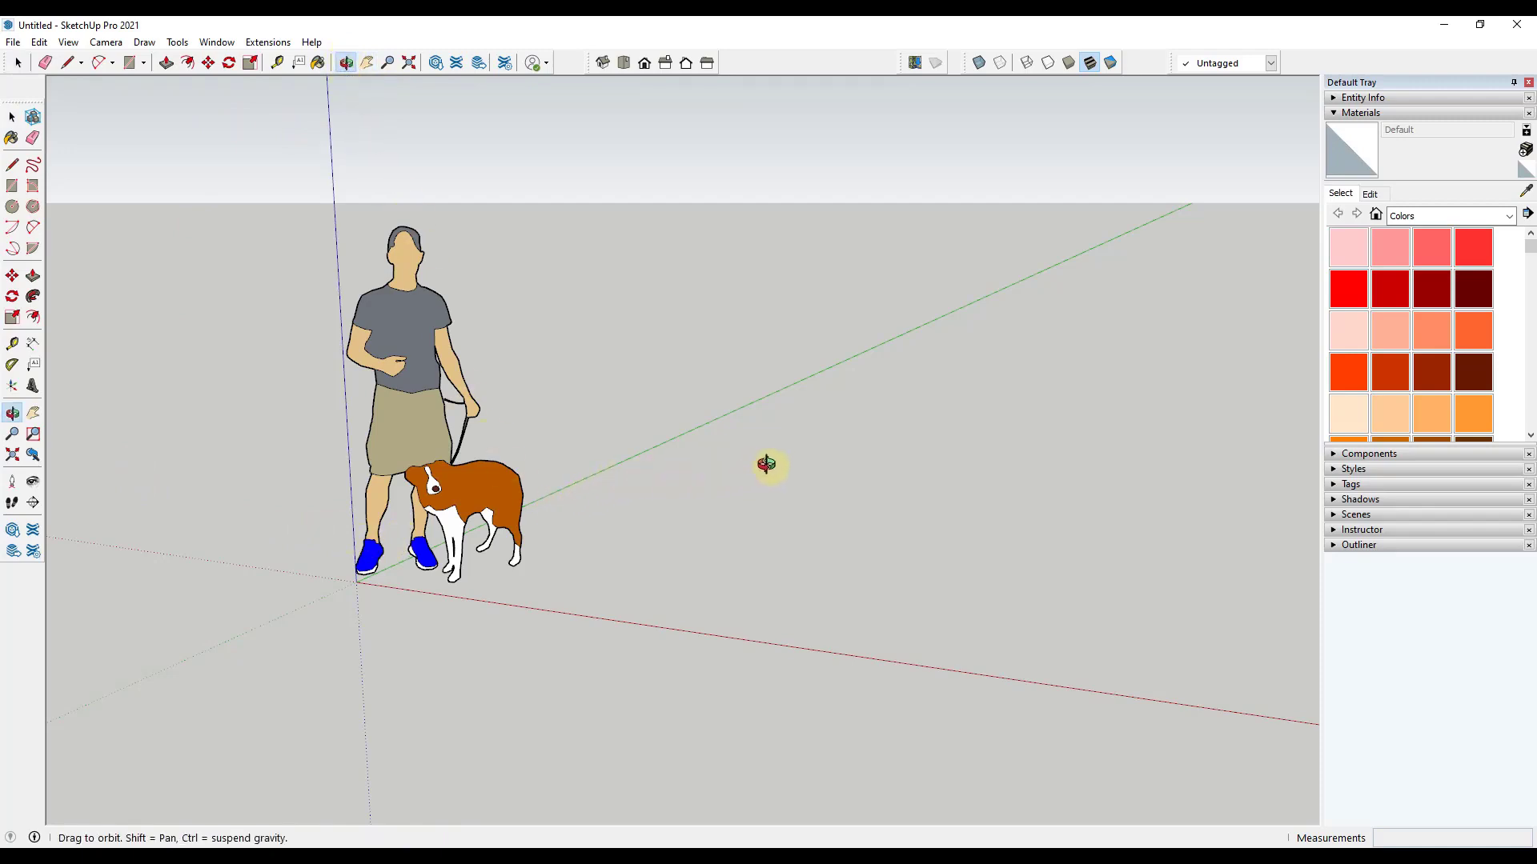
{"action": "left_click_drag", "start_coordinate": [768, 464], "coordinate": [608, 376]}
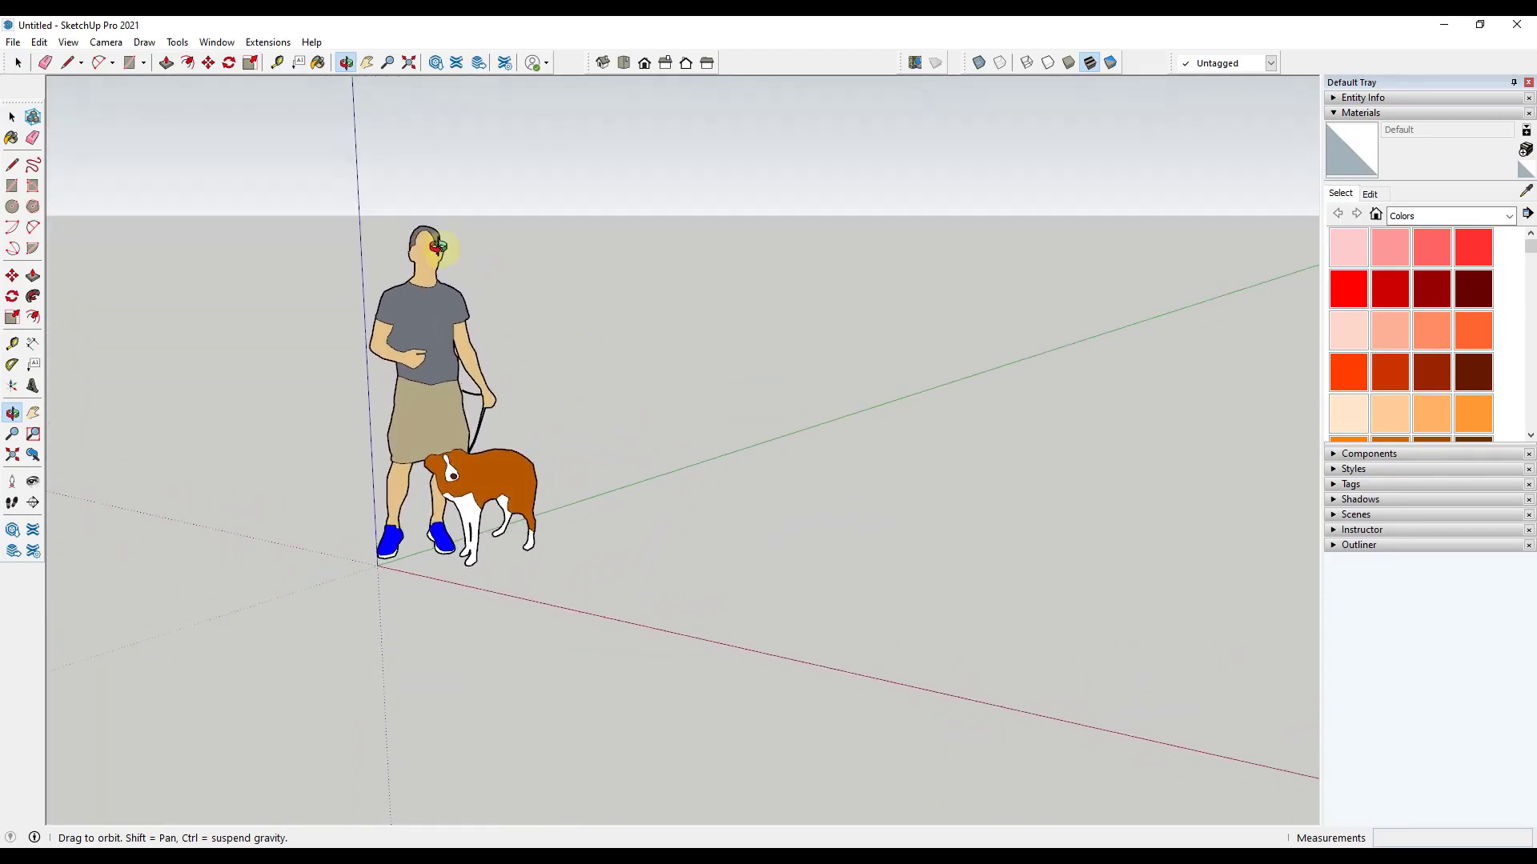
- Pan the view to bring the person and dog figures nearer the centre, and zoom out and back in with the Zoom tool
{"action": "left_click", "coordinate": [366, 64]}
{"action": "left_click_drag", "start_coordinate": [405, 419], "coordinate": [621, 446]}
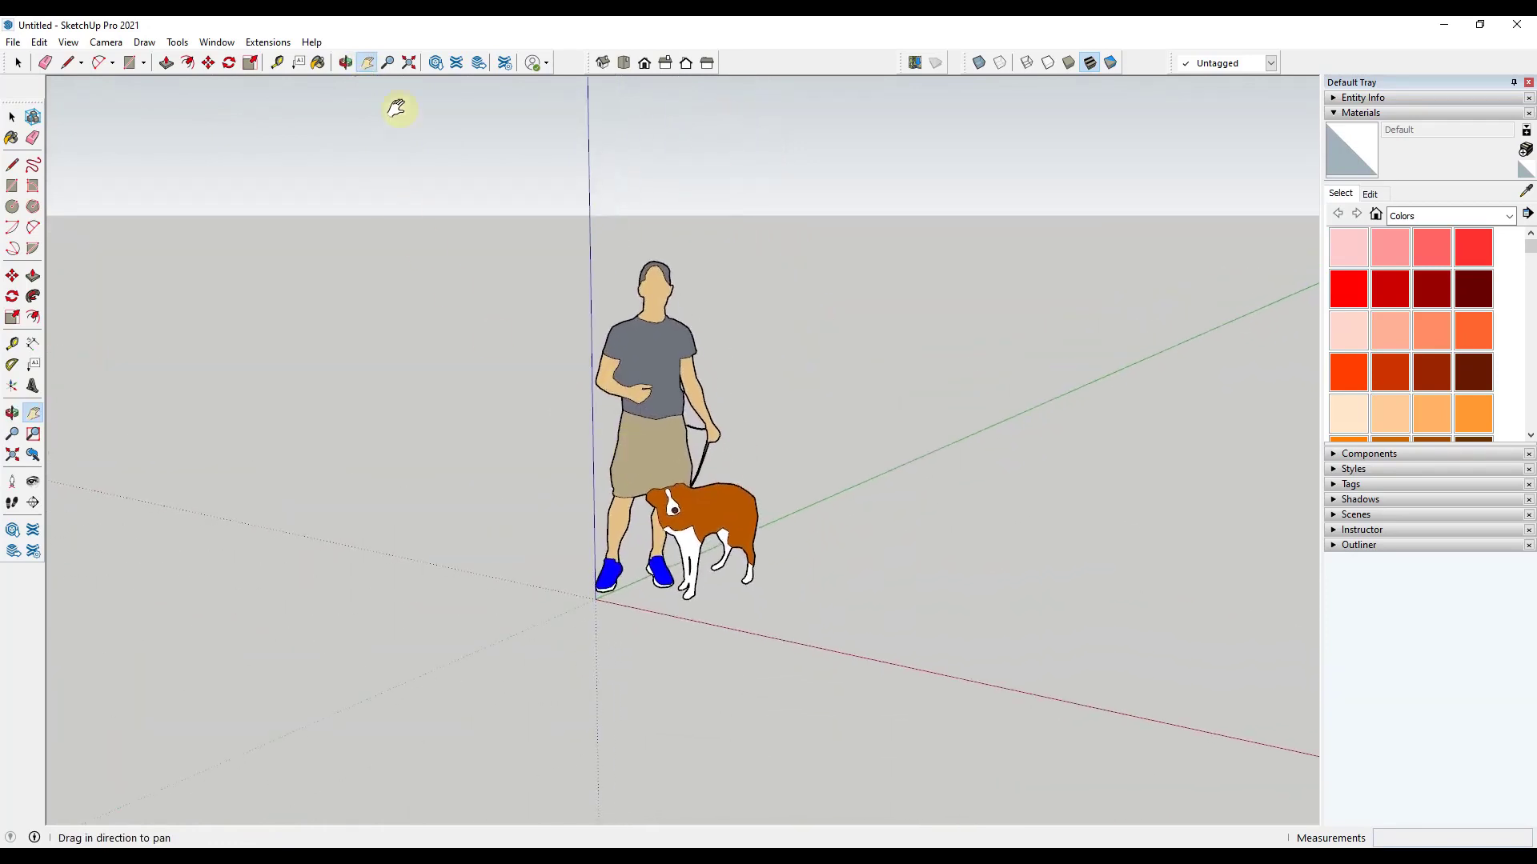
{"action": "left_click", "coordinate": [387, 64]}
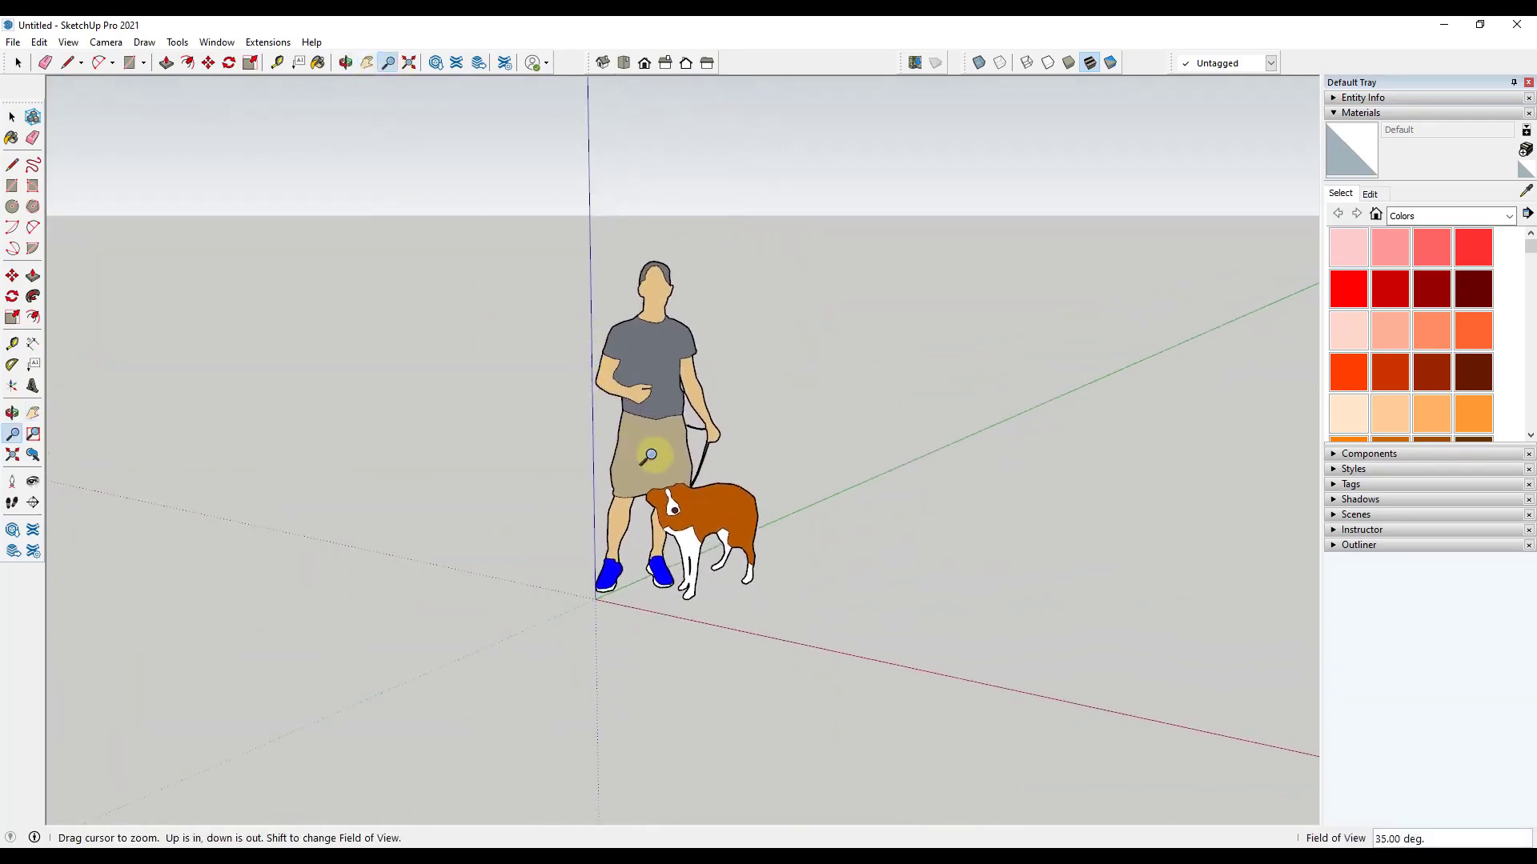
{"action": "left_click_drag", "start_coordinate": [641, 449], "coordinate": [642, 611]}
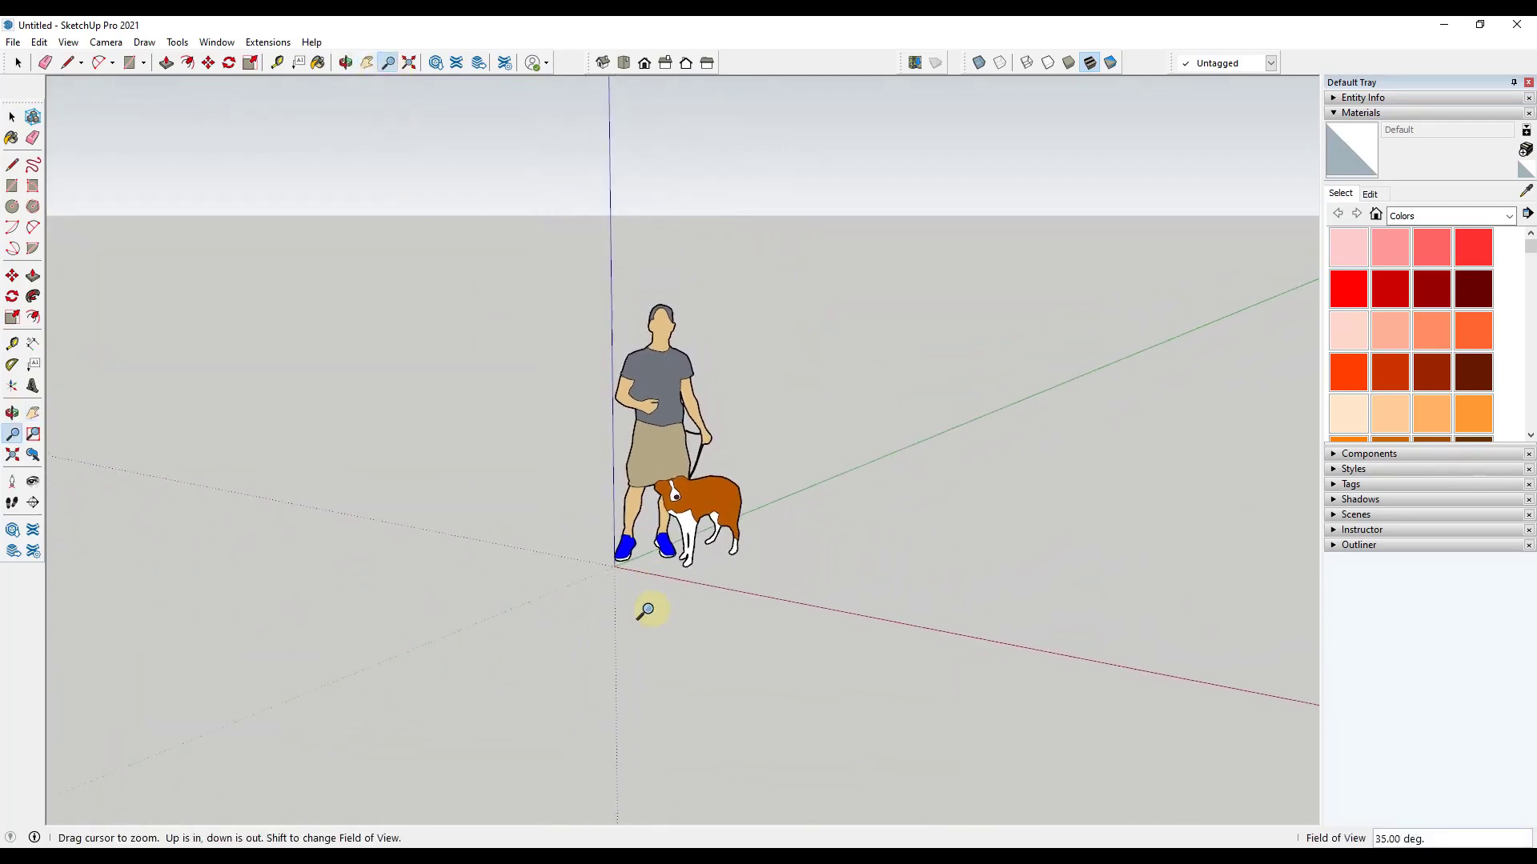
{"action": "left_click_drag", "start_coordinate": [676, 358], "coordinate": [675, 295]}
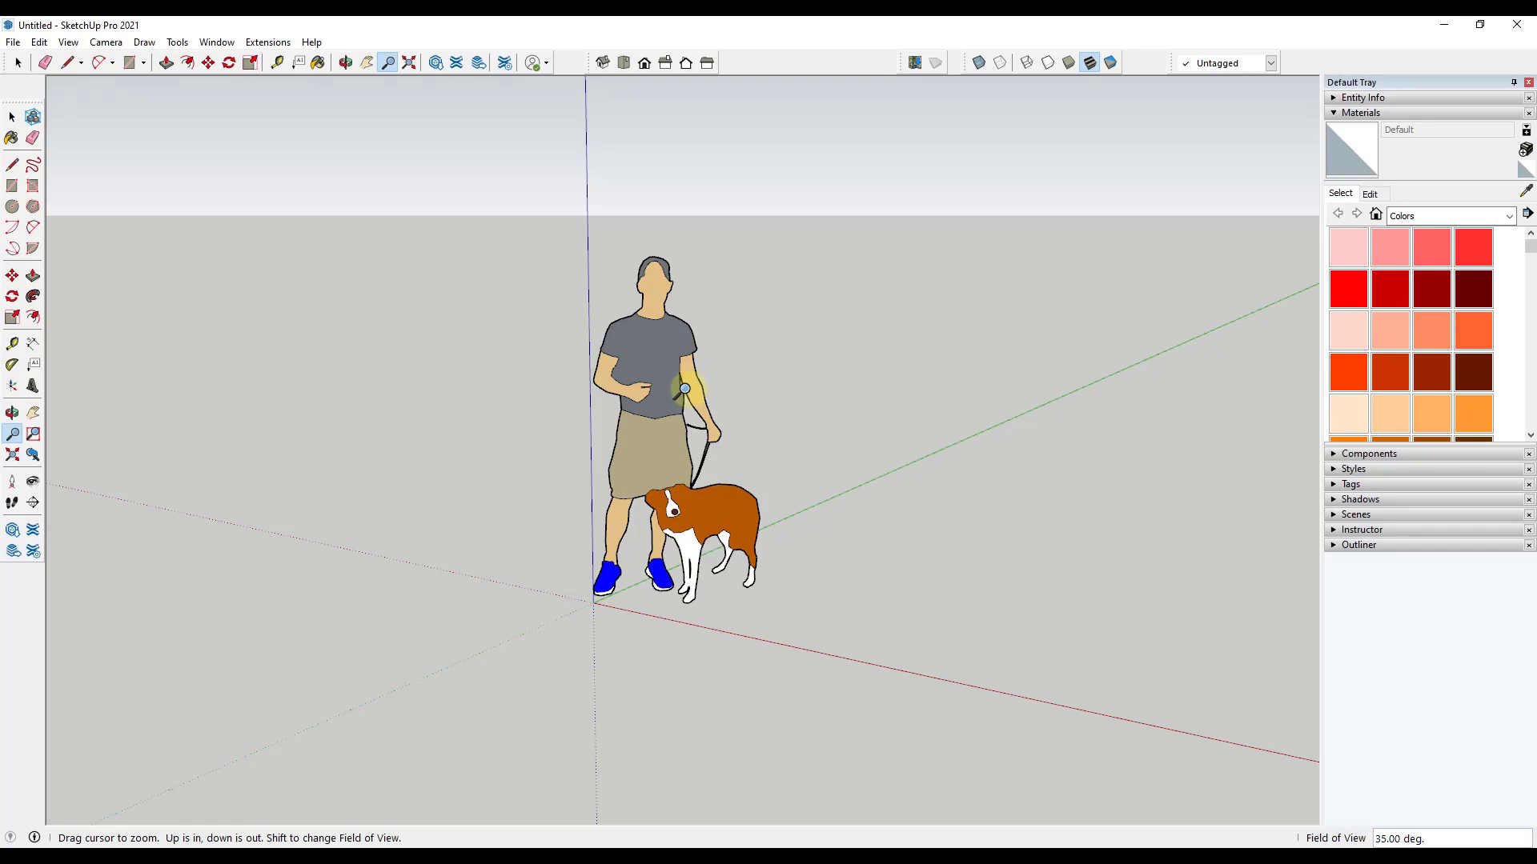
{"action": "key", "text": "space"}
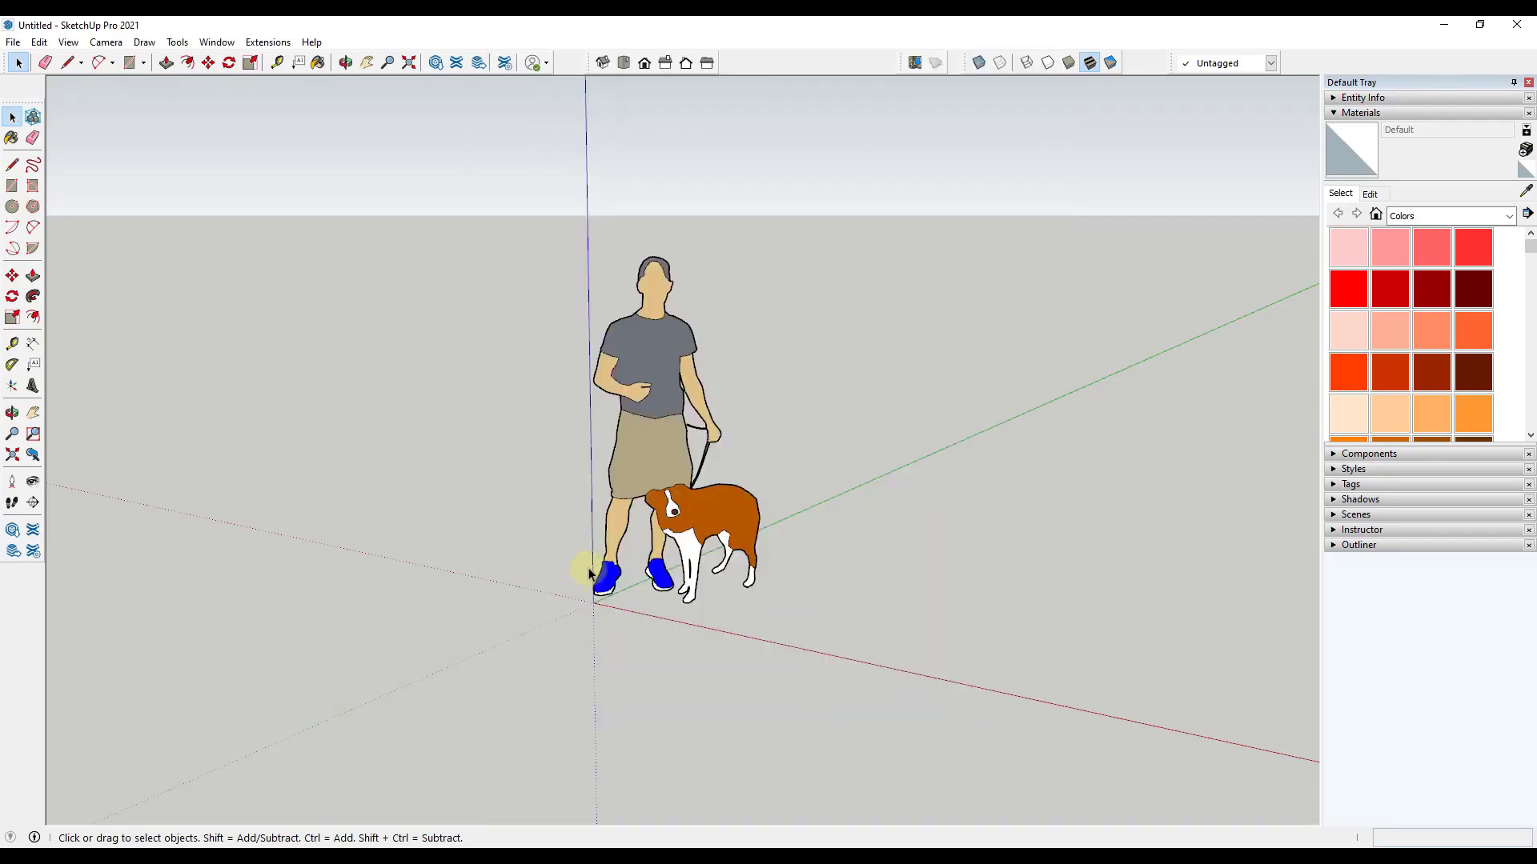
- Lower the viewing angle slightly and zoom in and out on the person and dog figures with the Select tool active
{"action": "middle_click_drag", "start_coordinate": [790, 503], "coordinate": [750, 454]}
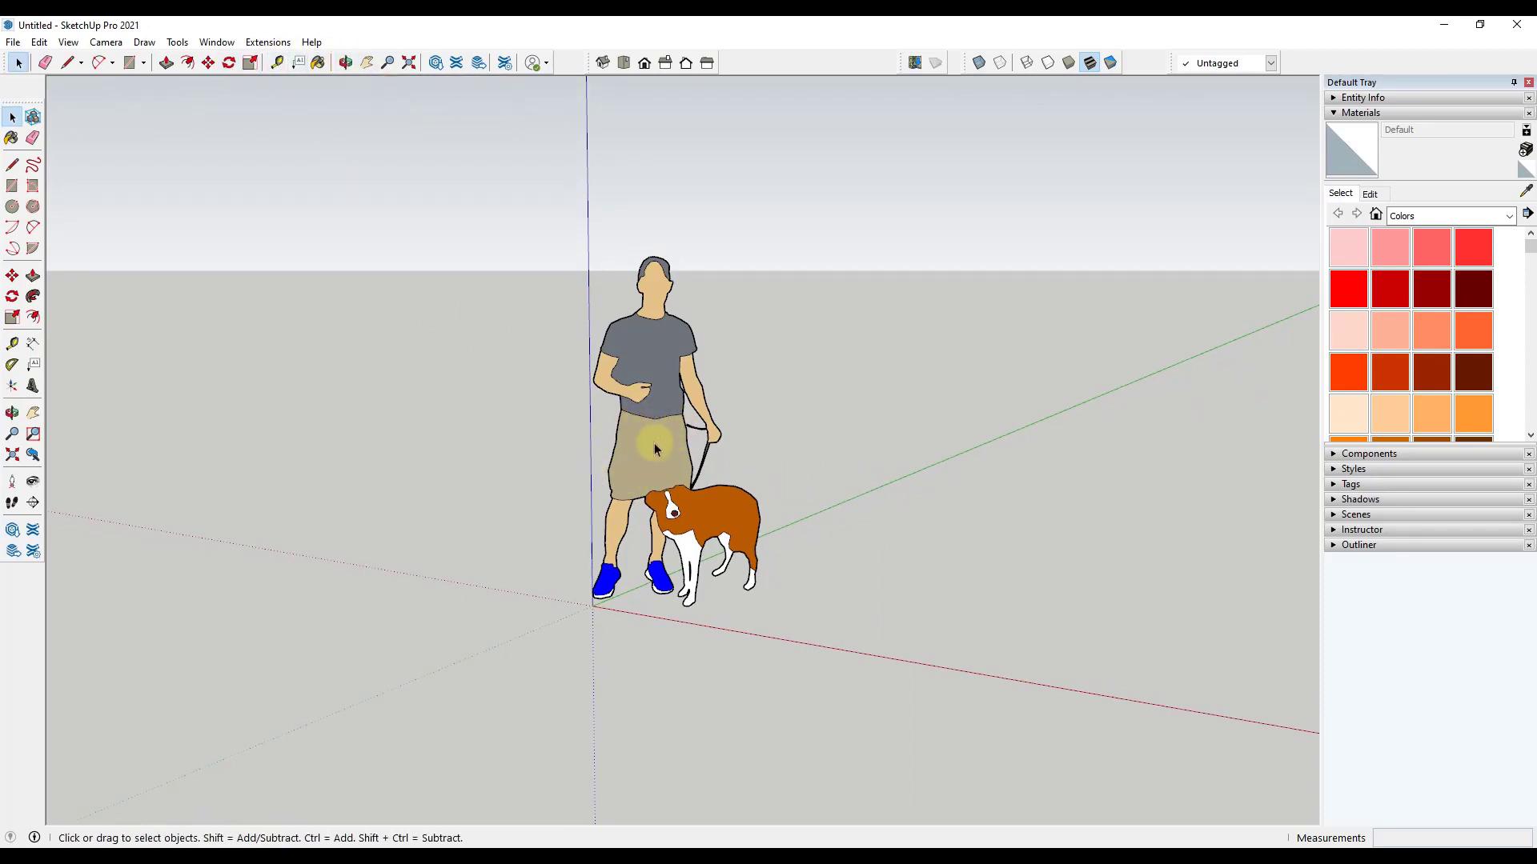
{"action": "scroll", "coordinate": [656, 420], "scroll_direction": "up", "scroll_amount": 3}
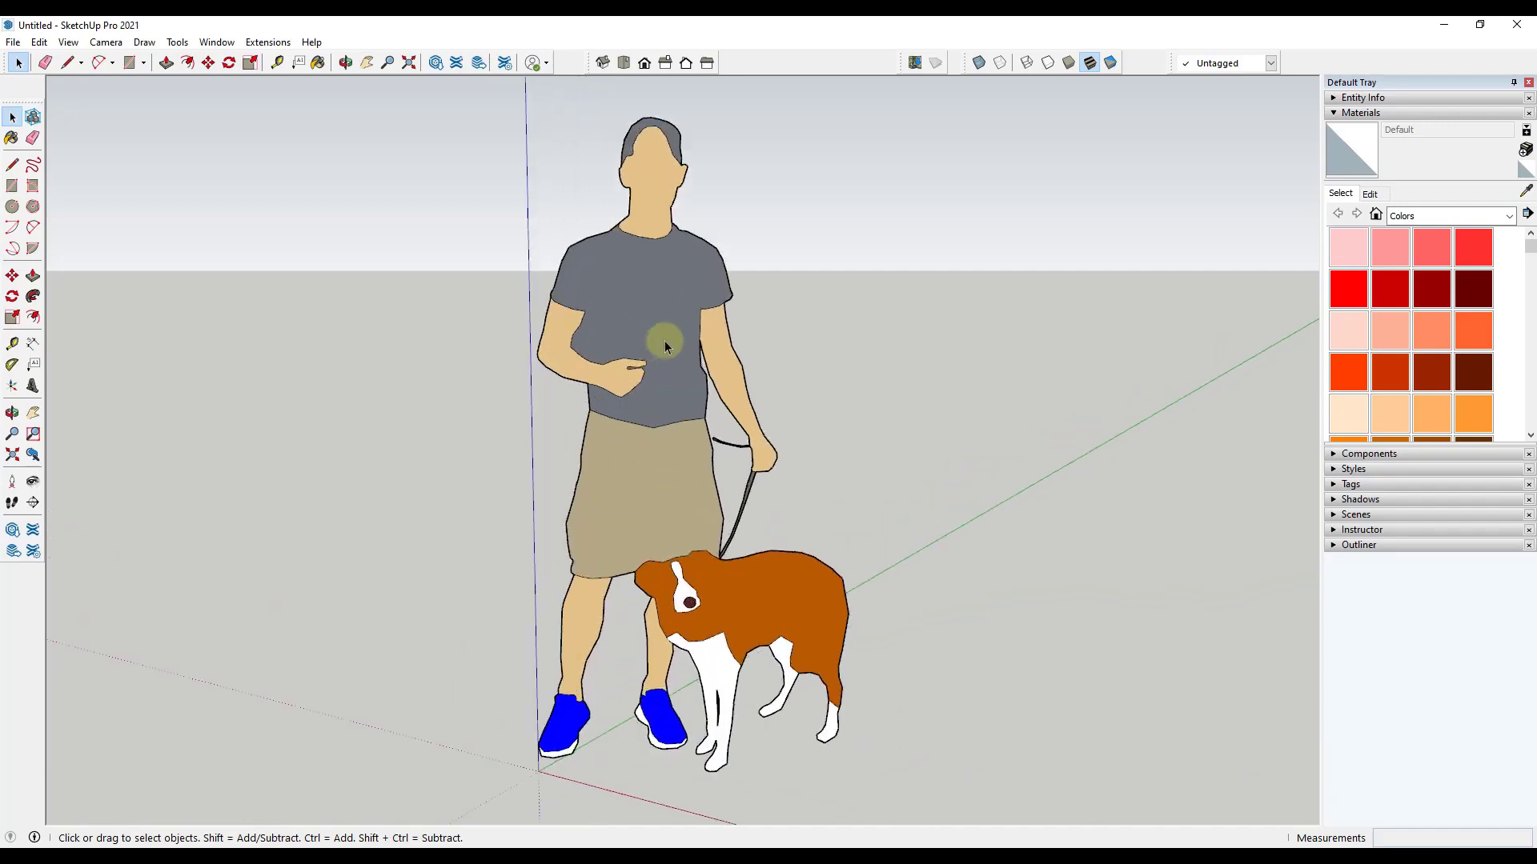
{"action": "scroll", "coordinate": [656, 328], "scroll_direction": "down", "scroll_amount": 3}
{"action": "scroll", "coordinate": [651, 312], "scroll_direction": "up", "scroll_amount": 4}
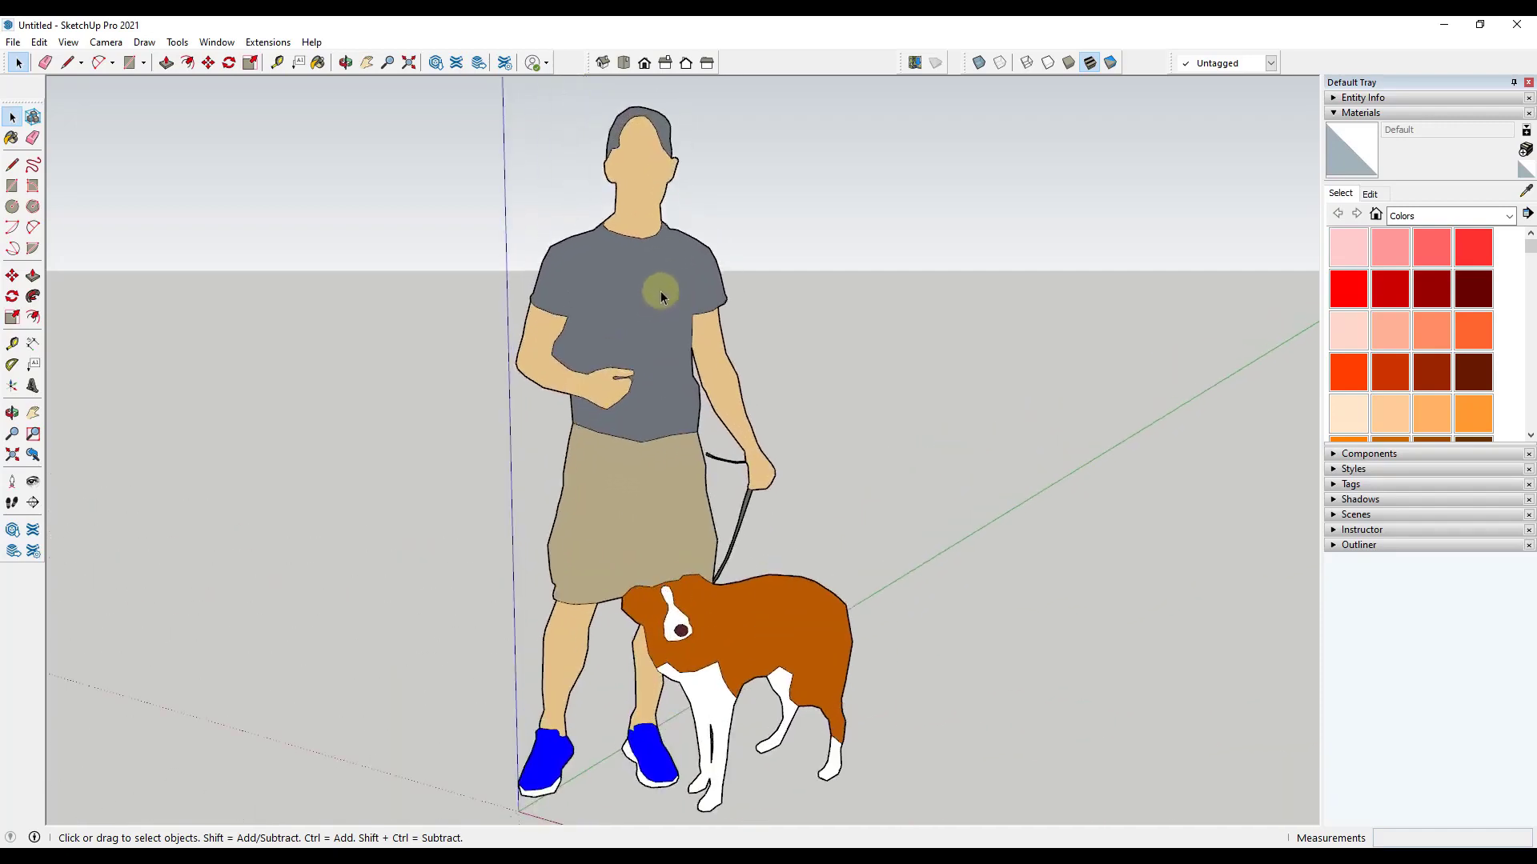
{"action": "scroll", "coordinate": [661, 293], "scroll_direction": "down", "scroll_amount": 3}
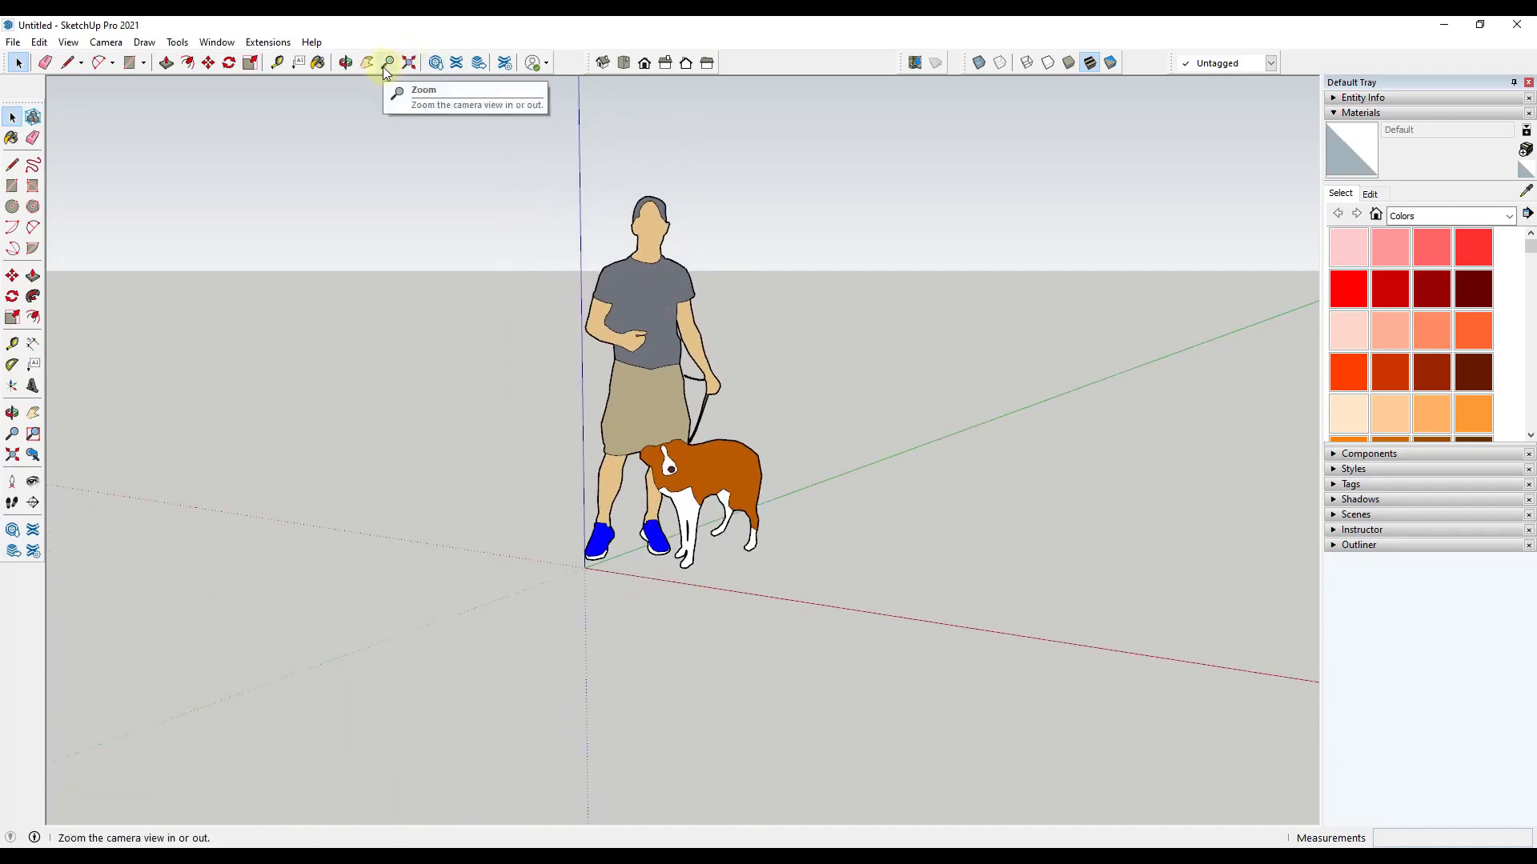
{"action": "scroll", "coordinate": [628, 368], "scroll_direction": "up", "scroll_amount": 4}
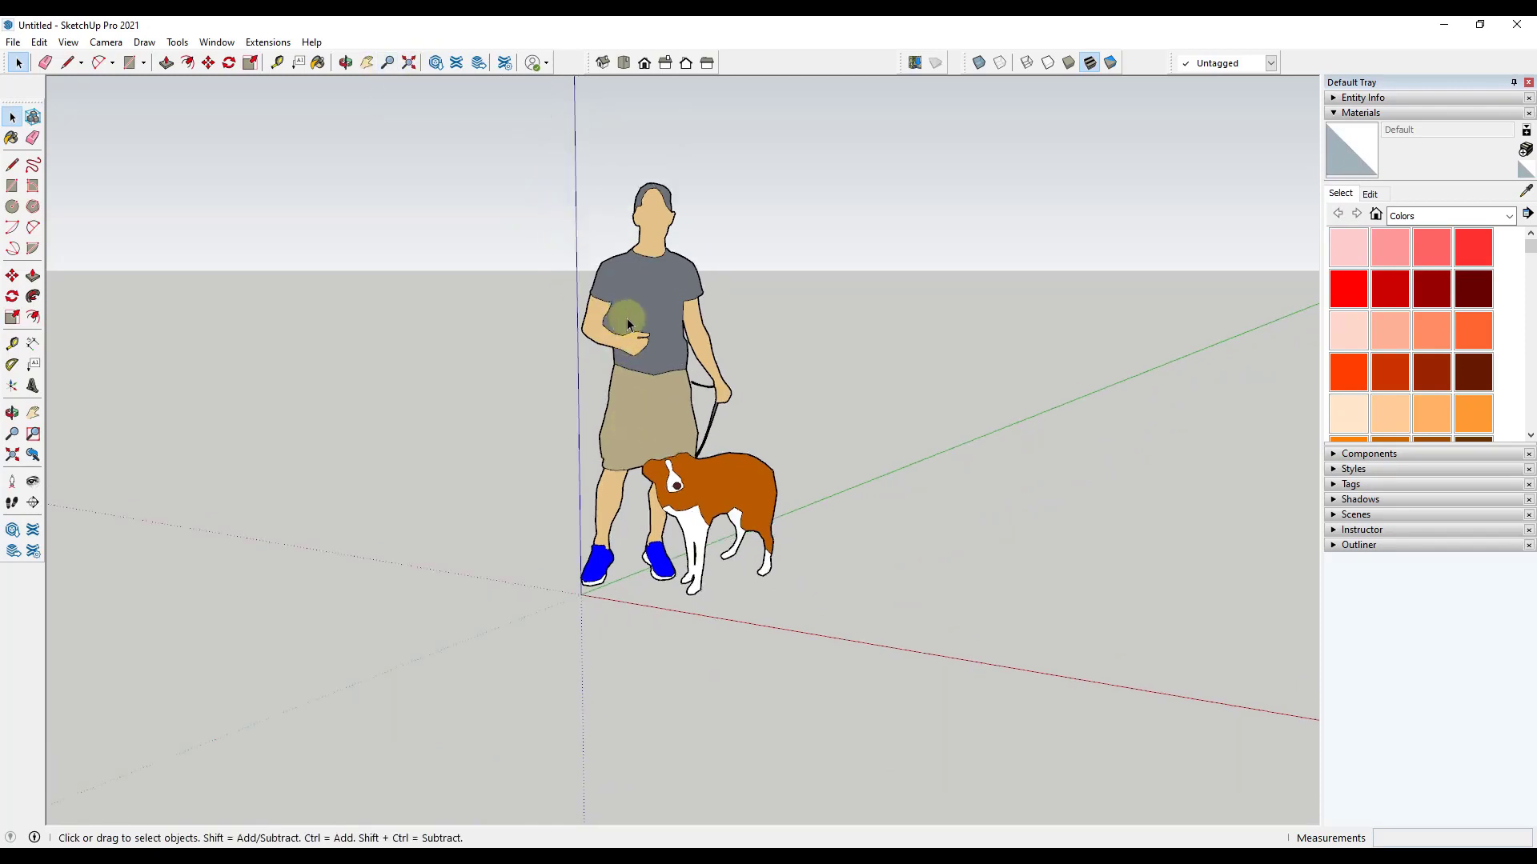
{"action": "scroll", "coordinate": [658, 238], "scroll_direction": "down", "scroll_amount": 2}
{"action": "scroll", "coordinate": [334, 444], "scroll_direction": "down", "scroll_amount": 2}
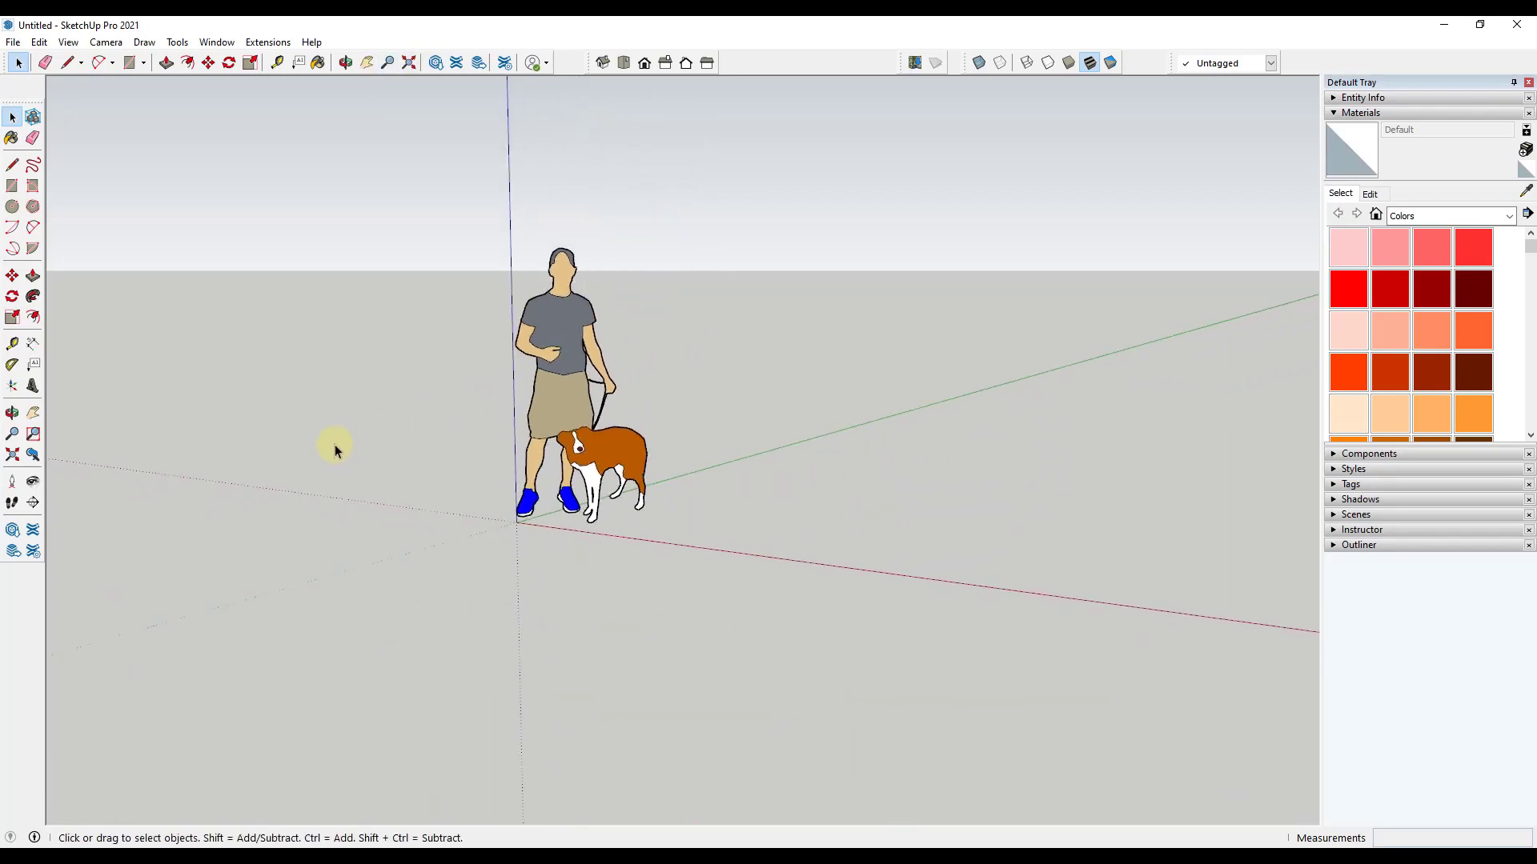
- Zoom in and out around several points of the modeling area, ending with a close view of the person and dog figures
{"action": "scroll", "coordinate": [1232, 484], "scroll_direction": "up", "scroll_amount": 3}
{"action": "scroll", "coordinate": [1249, 478], "scroll_direction": "down", "scroll_amount": 3}
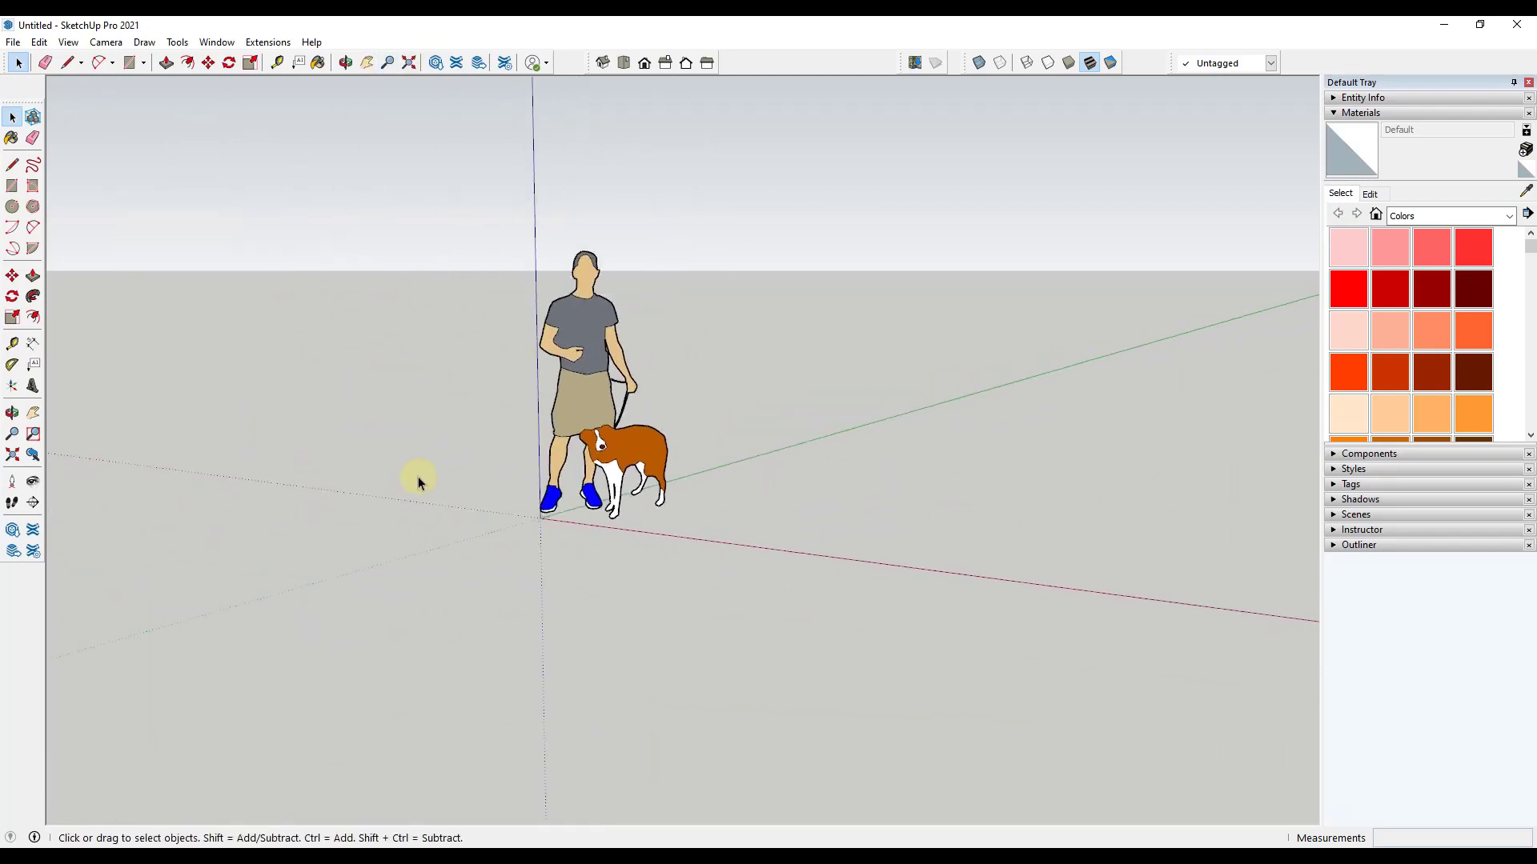
{"action": "scroll", "coordinate": [217, 447], "scroll_direction": "up", "scroll_amount": 1}
{"action": "scroll", "coordinate": [213, 448], "scroll_direction": "up", "scroll_amount": 1}
{"action": "scroll", "coordinate": [227, 457], "scroll_direction": "down", "scroll_amount": 2}
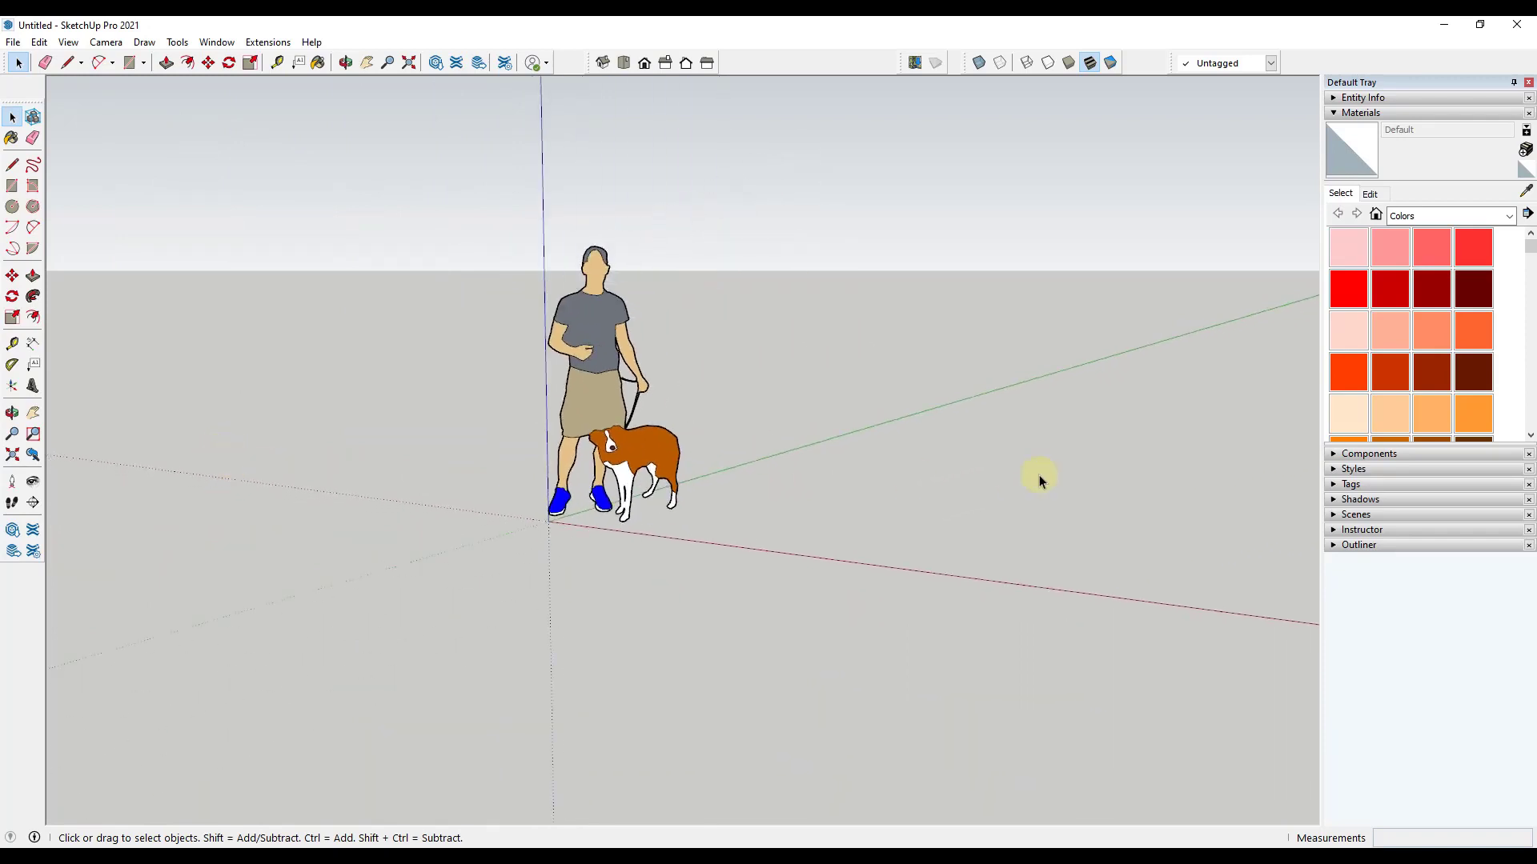
{"action": "scroll", "coordinate": [1121, 300], "scroll_direction": "up", "scroll_amount": 1}
{"action": "scroll", "coordinate": [1123, 300], "scroll_direction": "down", "scroll_amount": 2}
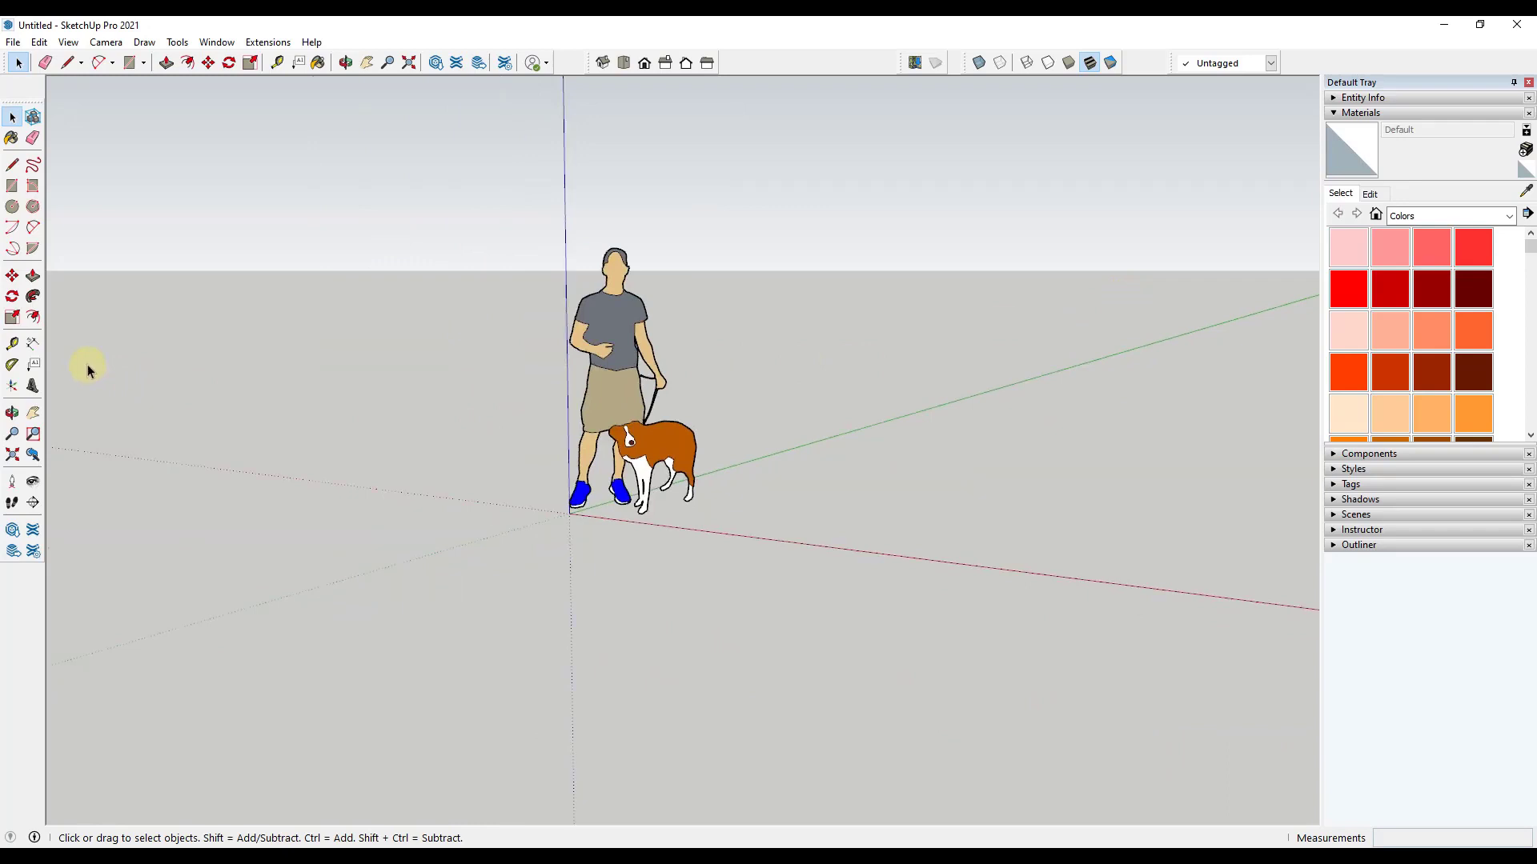
{"action": "scroll", "coordinate": [88, 365], "scroll_direction": "down", "scroll_amount": 2}
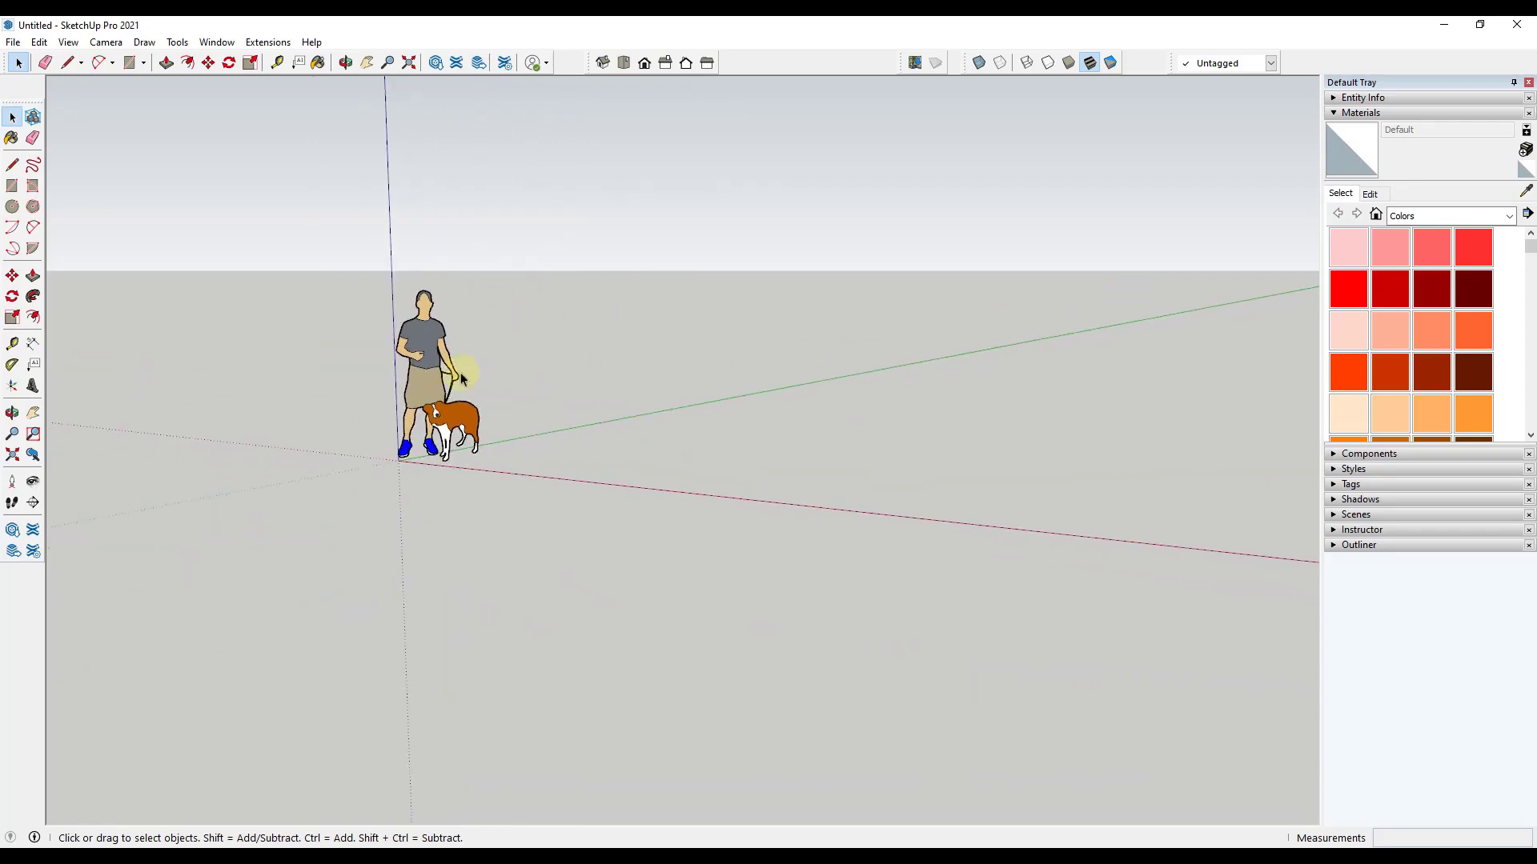
{"action": "scroll", "coordinate": [1145, 356], "scroll_direction": "up", "scroll_amount": 3}
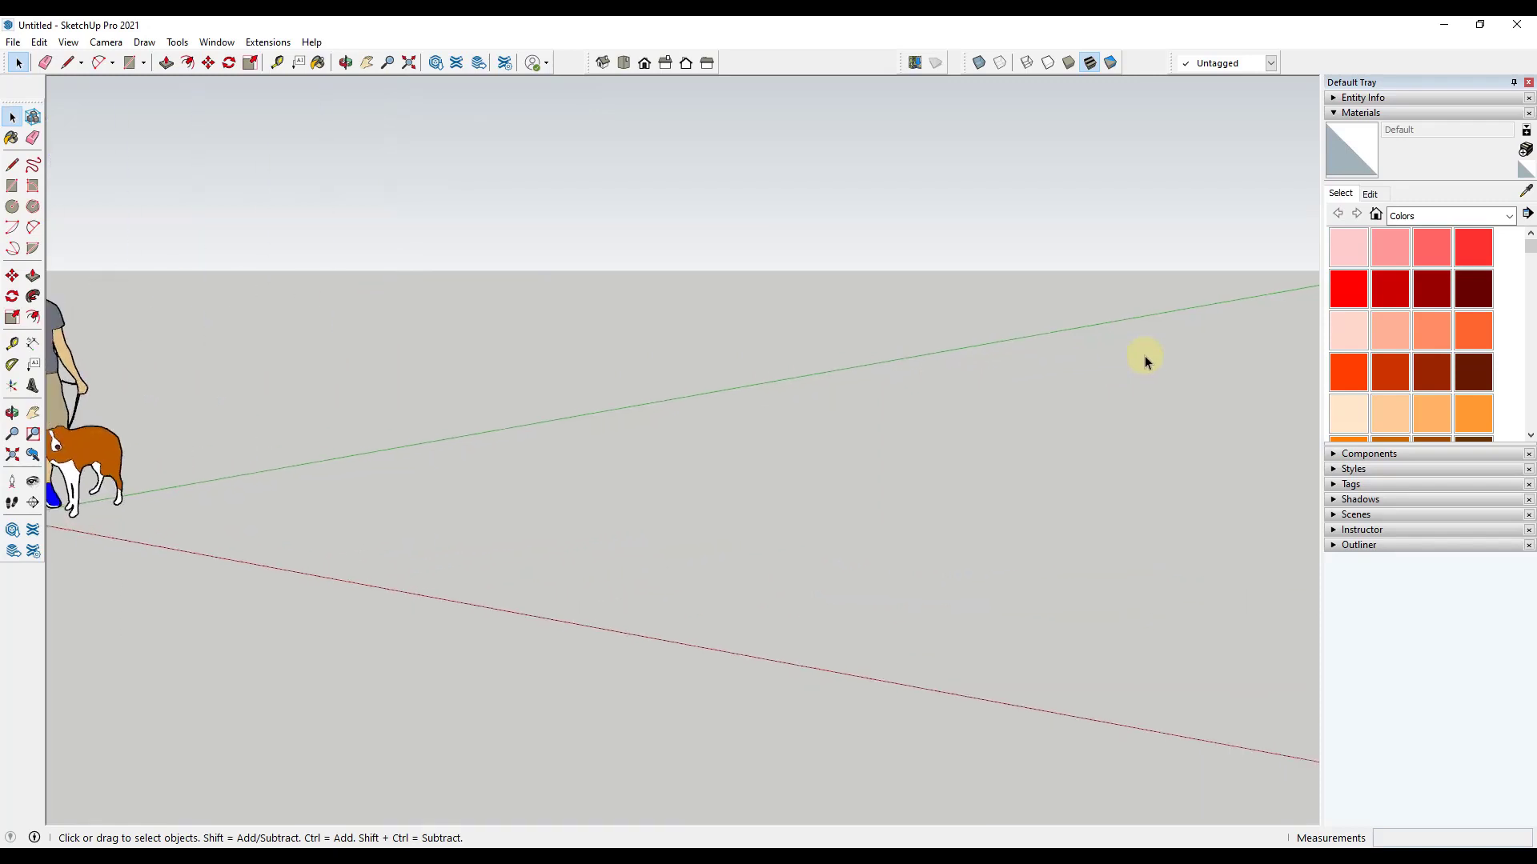
{"action": "scroll", "coordinate": [1146, 360], "scroll_direction": "down", "scroll_amount": 4}
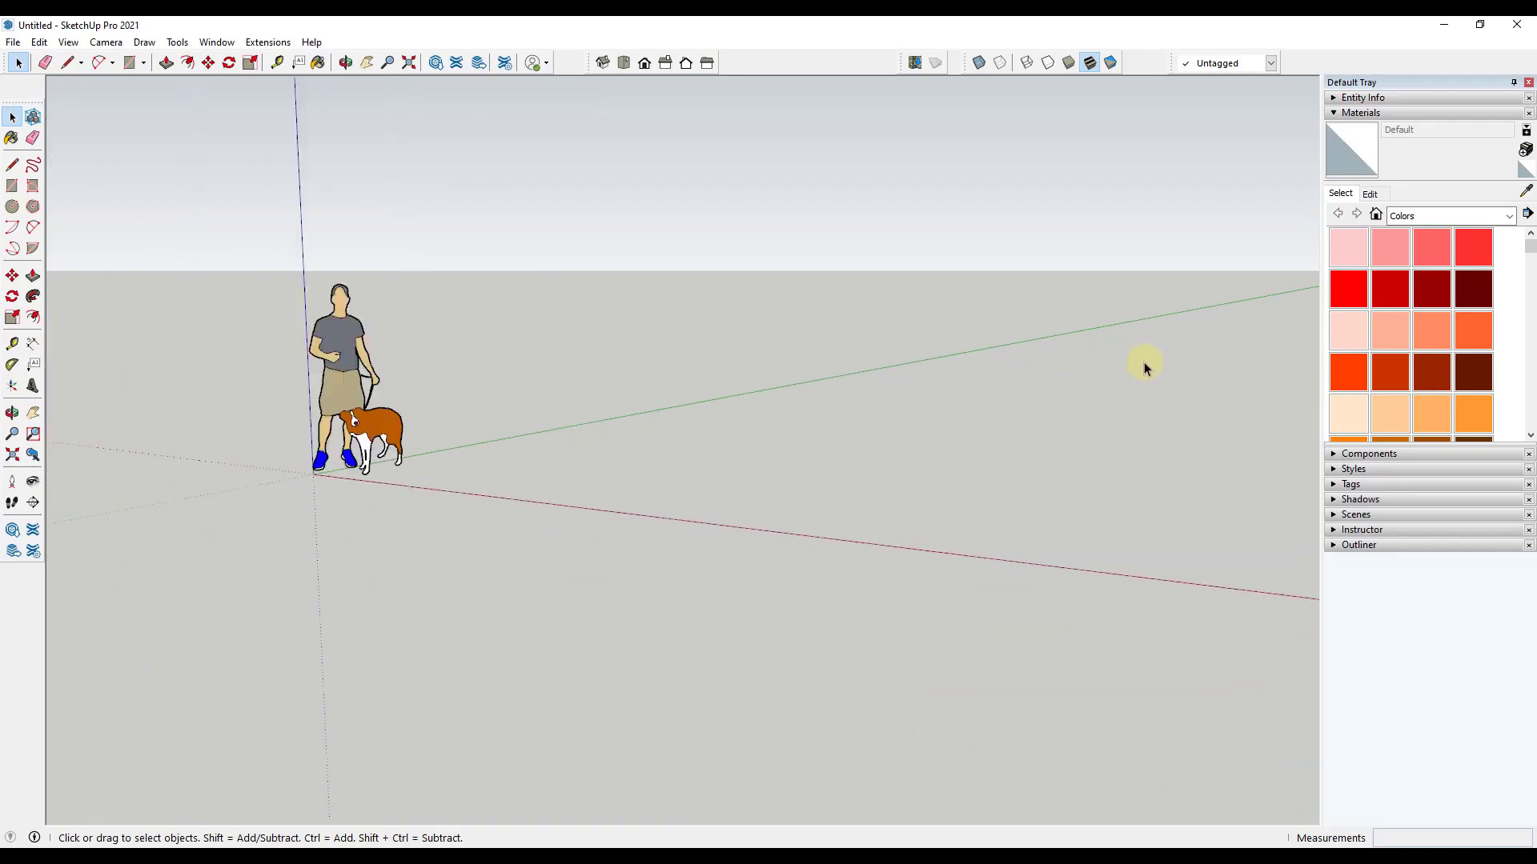
{"action": "scroll", "coordinate": [381, 343], "scroll_direction": "up", "scroll_amount": 2}
{"action": "scroll", "coordinate": [381, 342], "scroll_direction": "up", "scroll_amount": 3}
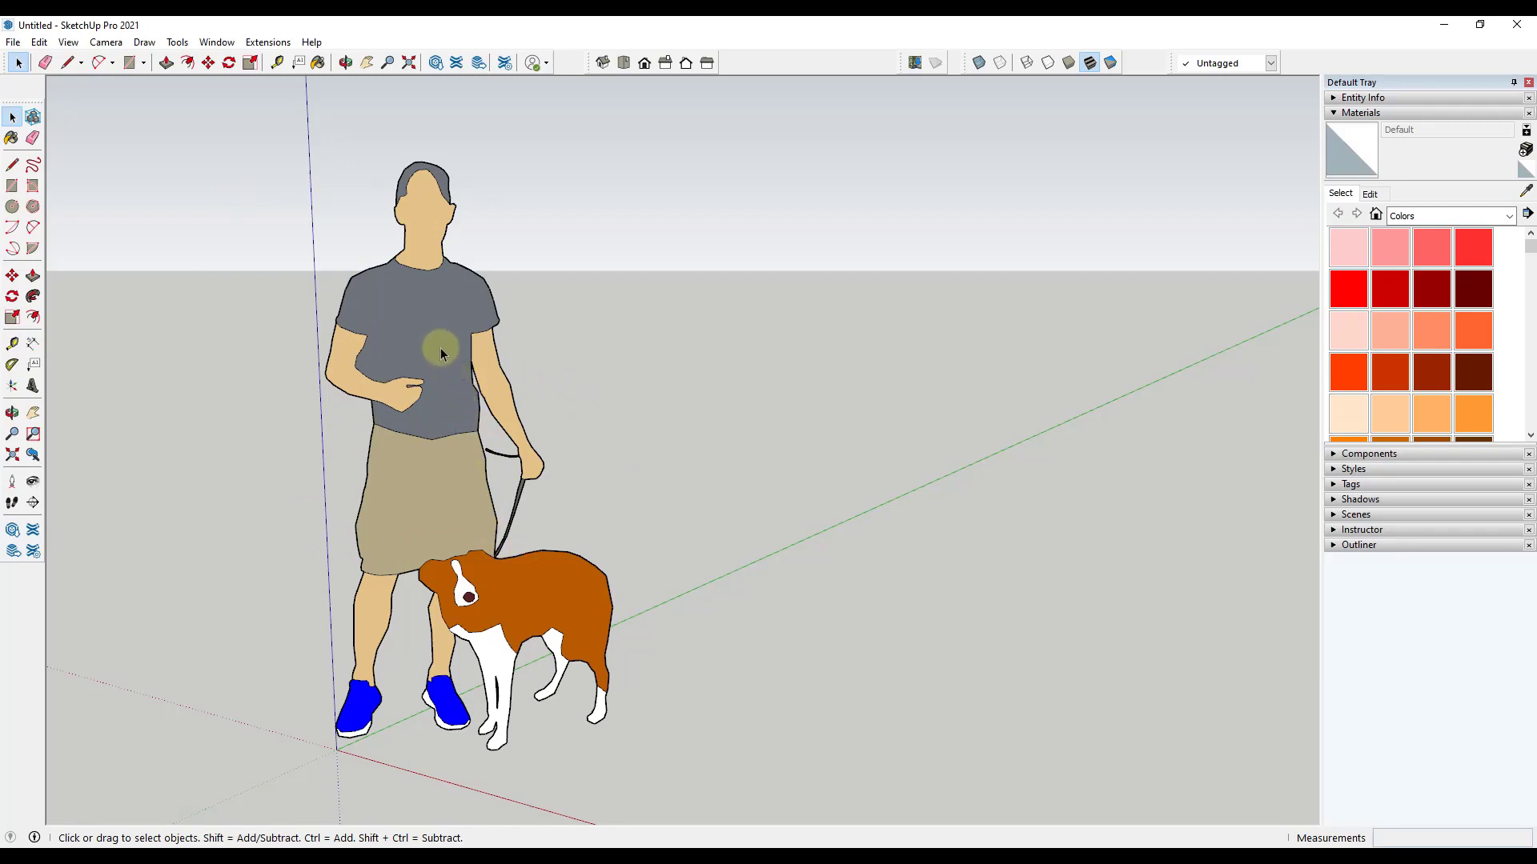
- Orbit around the person and dog figures, first with the Orbit tool and again with the Select tool active
{"action": "key", "text": "o"}
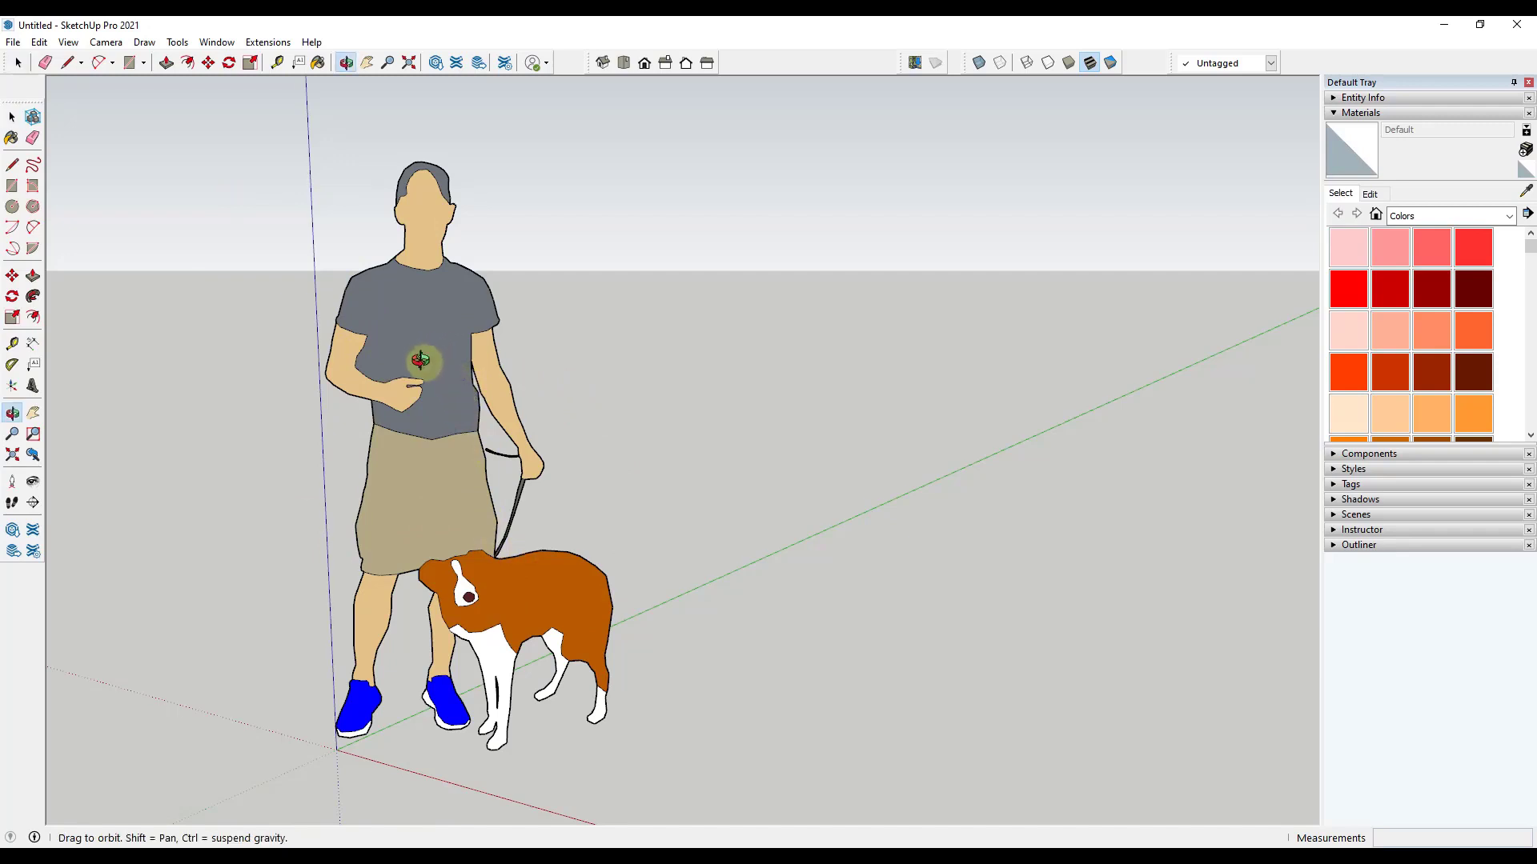
{"action": "mouse_move", "coordinate": [419, 357]}
{"action": "left_mouse_down"}
{"action": "mouse_move", "coordinate": [515, 370]}
{"action": "mouse_move", "coordinate": [433, 386]}
{"action": "mouse_move", "coordinate": [672, 398]}
{"action": "mouse_move", "coordinate": [680, 357]}
{"action": "mouse_move", "coordinate": [228, 370]}
{"action": "mouse_move", "coordinate": [560, 412]}
{"action": "mouse_move", "coordinate": [559, 327]}
{"action": "mouse_move", "coordinate": [274, 367]}
{"action": "mouse_move", "coordinate": [600, 367]}
{"action": "mouse_move", "coordinate": [566, 385]}
{"action": "mouse_move", "coordinate": [487, 349]}
{"action": "mouse_move", "coordinate": [446, 364]}
{"action": "left_mouse_up"}
{"action": "key", "text": "space"}
{"action": "key", "text": "o"}
{"action": "key", "text": "space"}
{"action": "middle_click_drag", "start_coordinate": [456, 352], "coordinate": [439, 387]}
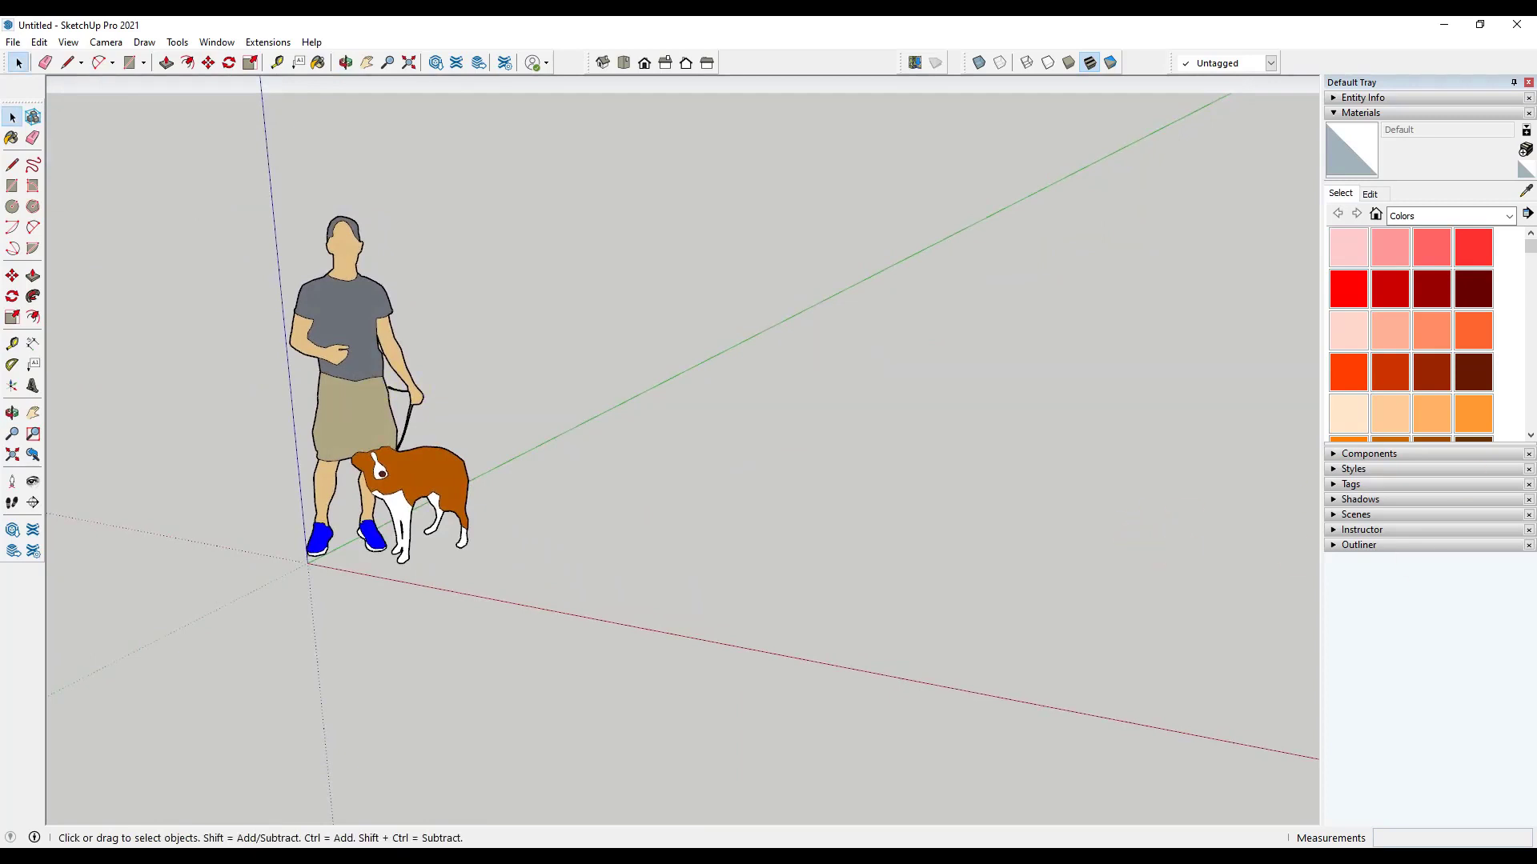
{"action": "middle_click_drag", "start_coordinate": [611, 483], "coordinate": [592, 459]}
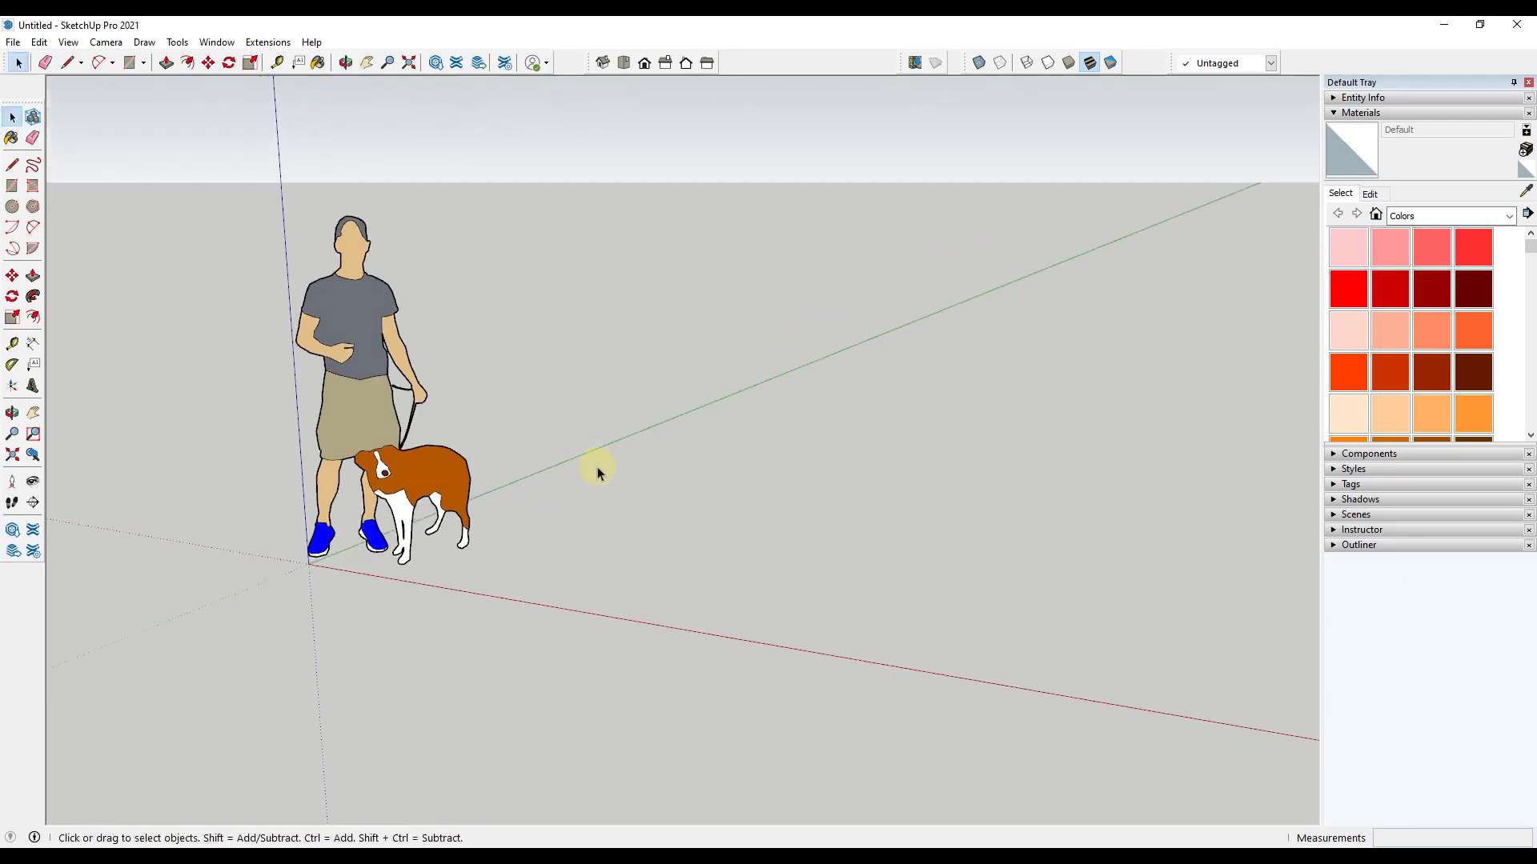
- Draw a line on the ground beside the dog, running parallel to the green axis from near the red axis
{"action": "left_click", "coordinate": [68, 64]}
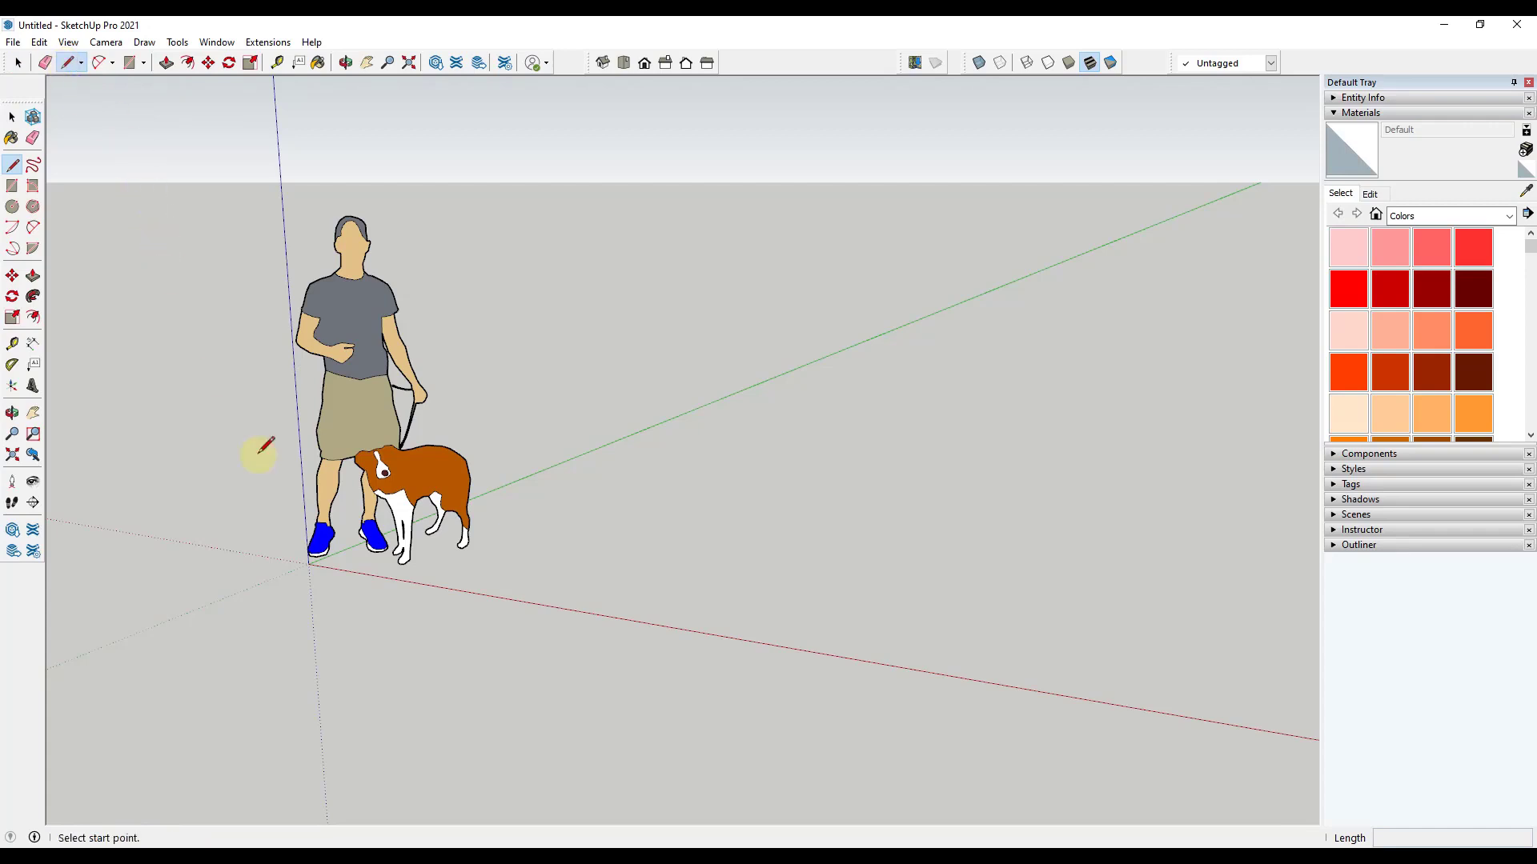
{"action": "mouse_move", "coordinate": [525, 592]}
{"action": "left_mouse_down"}
{"action": "mouse_move", "coordinate": [576, 539]}
{"action": "mouse_move", "coordinate": [779, 425]}
{"action": "mouse_move", "coordinate": [809, 434]}
{"action": "left_mouse_up"}
{"action": "key", "text": "space"}
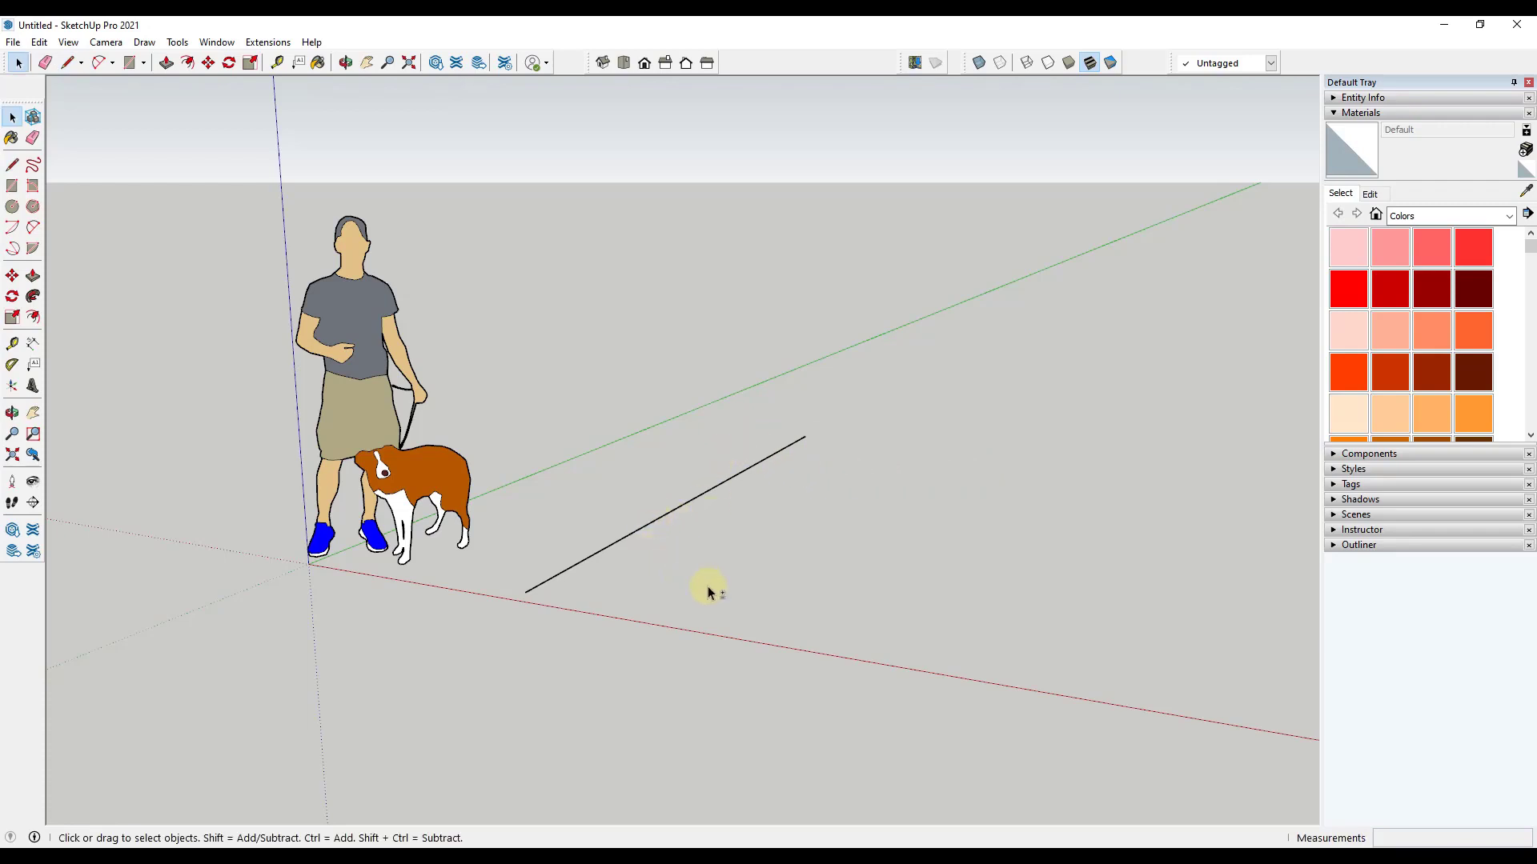
- Draw a second, shorter line parallel to the green axis, on the side of the first line away from the figures
{"action": "mouse_move", "coordinate": [703, 590]}
{"action": "middle_mouse_down"}
{"action": "mouse_move", "coordinate": [683, 579]}
{"action": "mouse_move", "coordinate": [700, 576]}
{"action": "middle_mouse_up"}
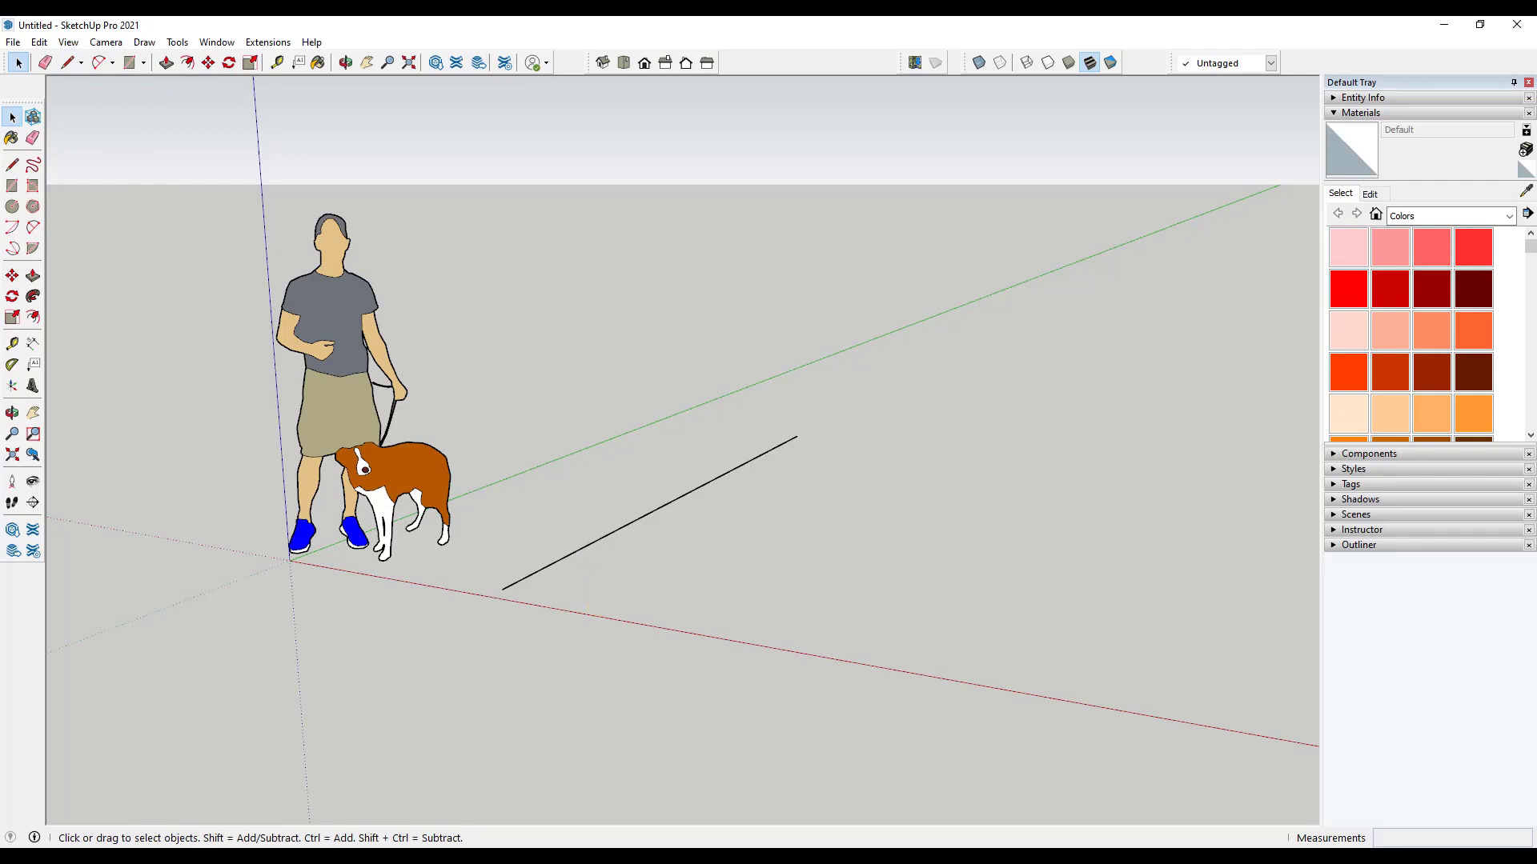
{"action": "middle_click_drag", "start_coordinate": [440, 573], "coordinate": [448, 603]}
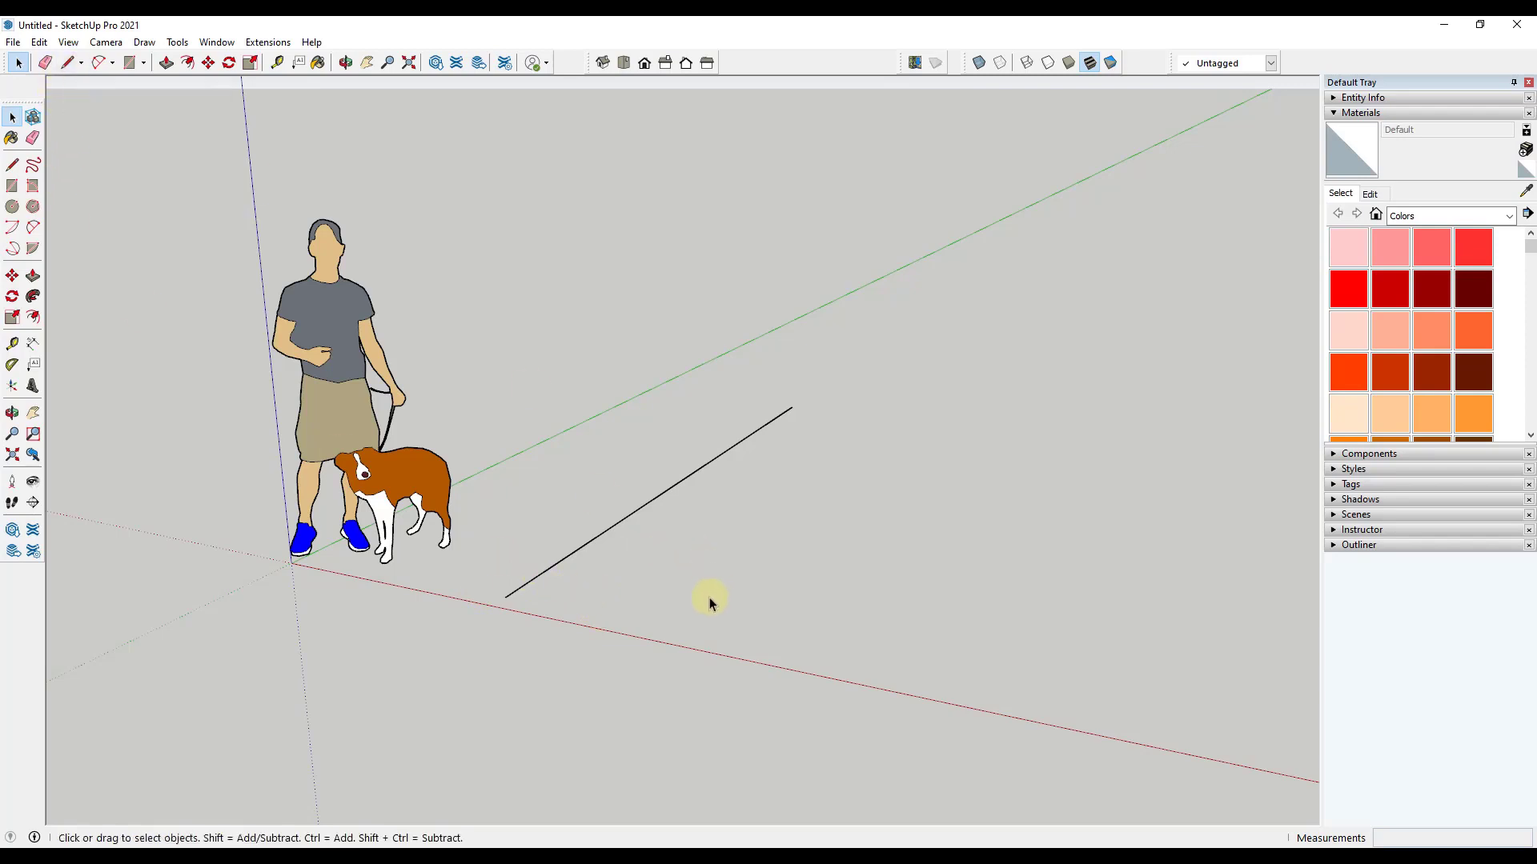
{"action": "key", "text": "l"}
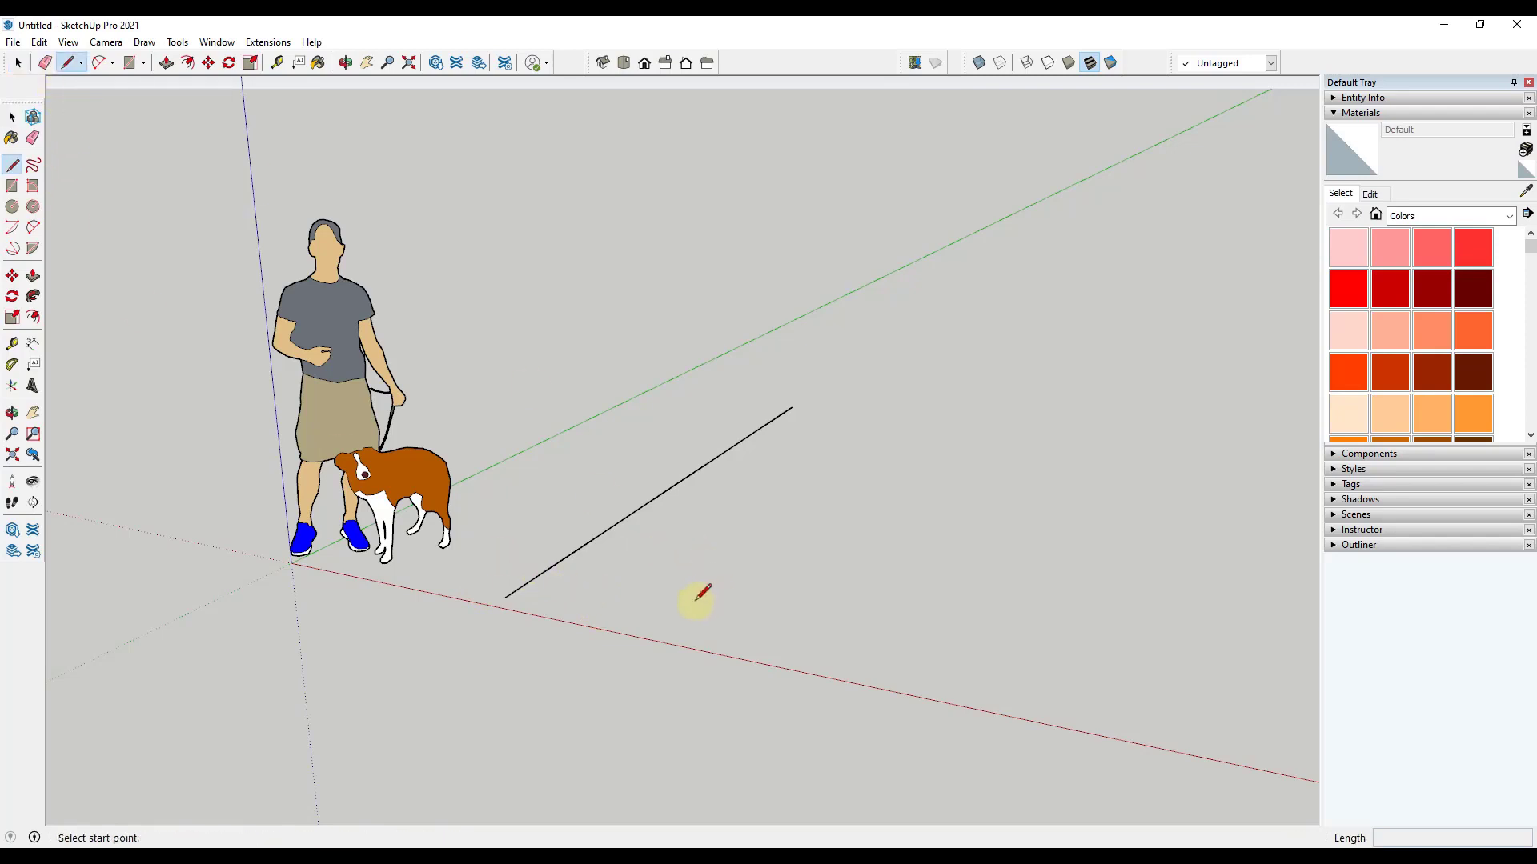
{"action": "left_click", "coordinate": [620, 620]}
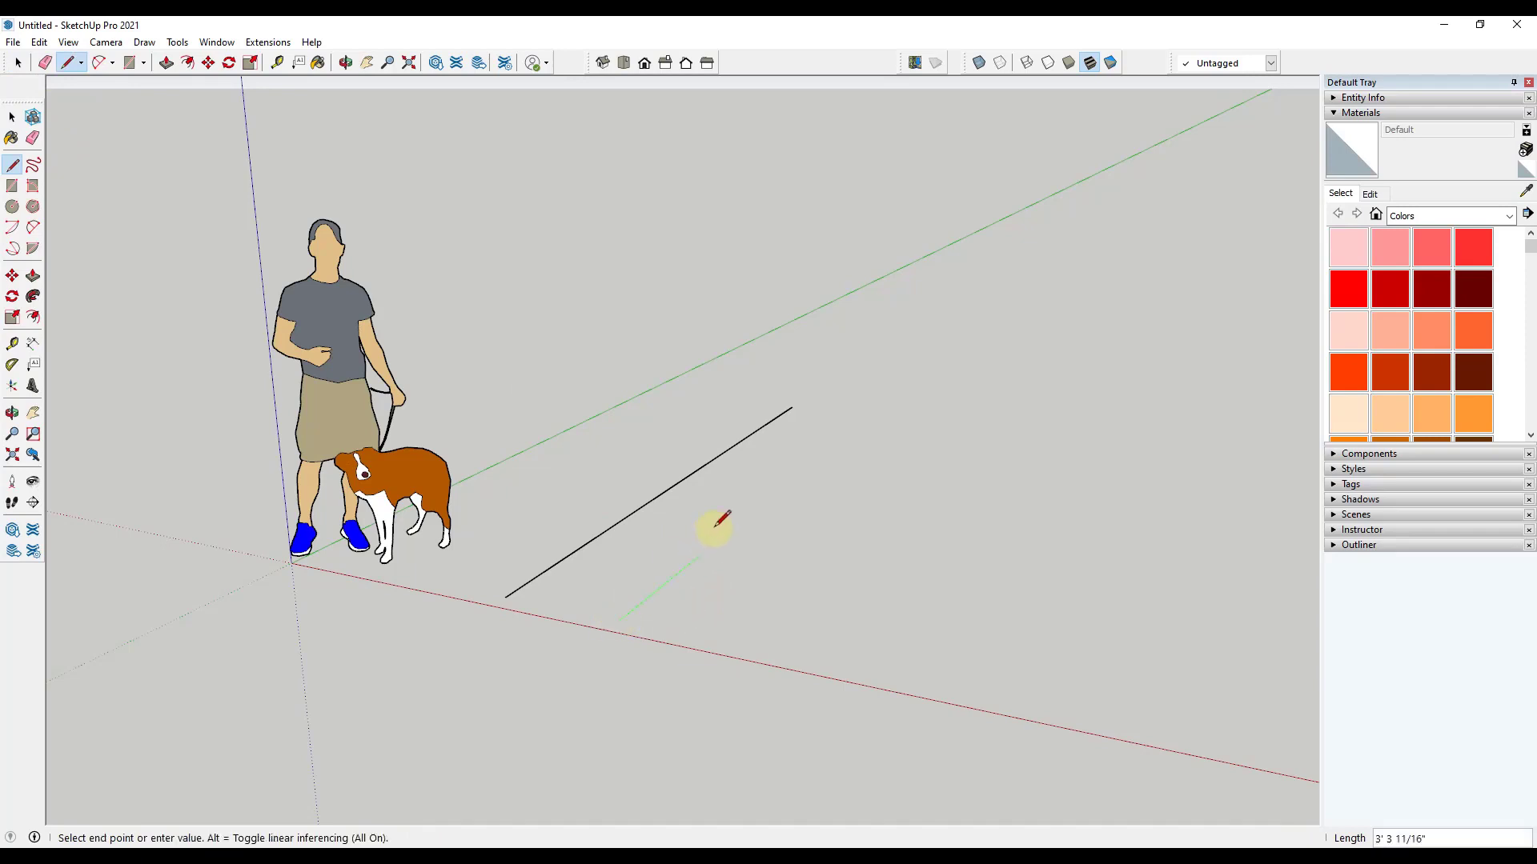
{"action": "left_click", "coordinate": [811, 466]}
{"action": "key", "text": "space"}
- Activate the Line, Paint Bucket, Push/Pull and Offset tools in turn, and return to the Select tool
{"action": "middle_click_drag", "start_coordinate": [872, 560], "coordinate": [764, 544]}
{"action": "key", "text": "l"}
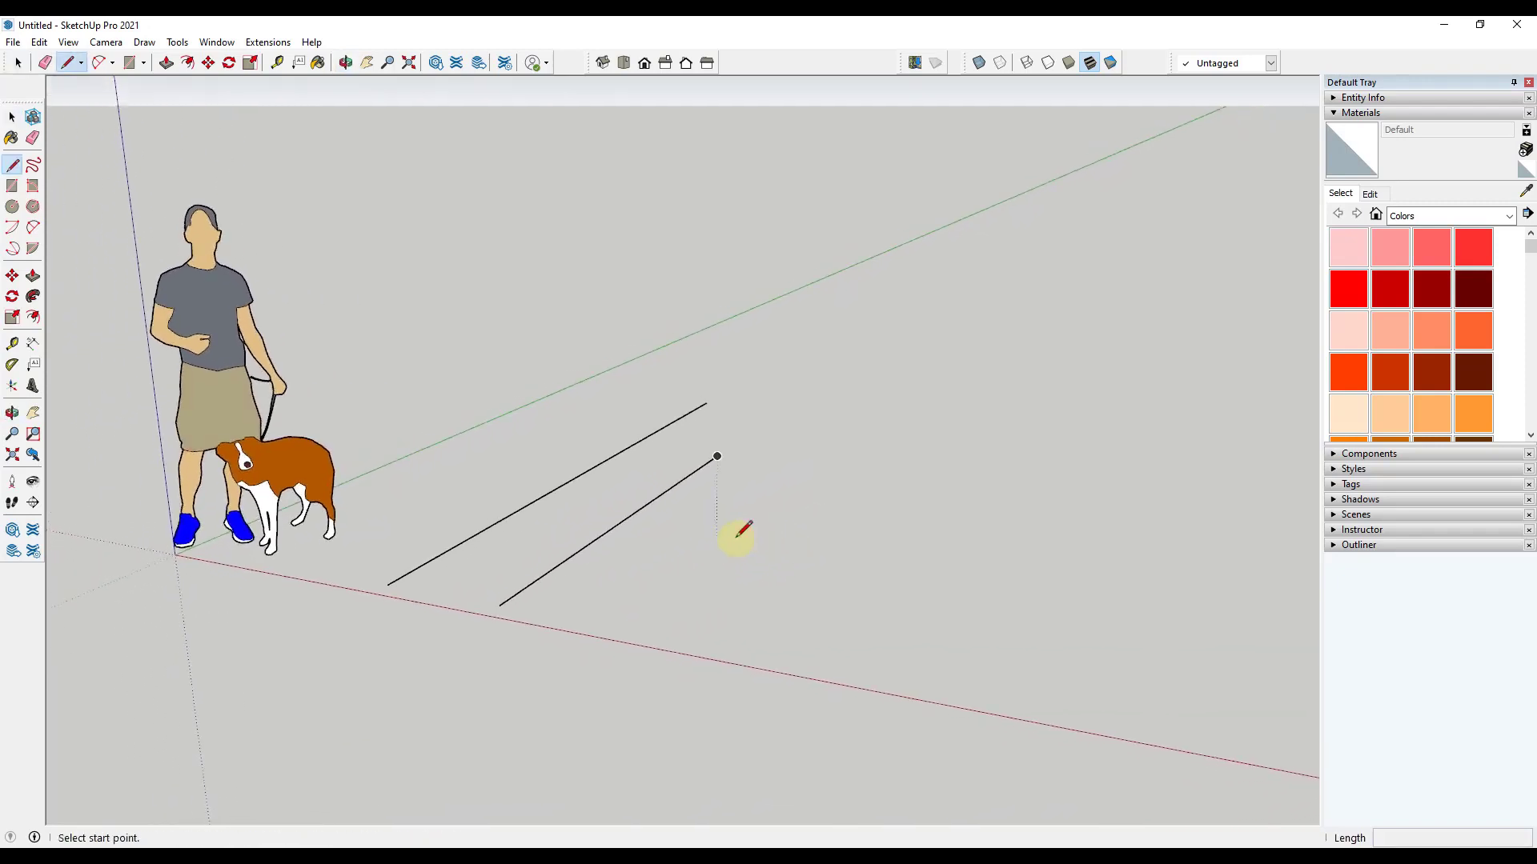
{"action": "key", "text": "b"}
{"action": "key", "text": "p"}
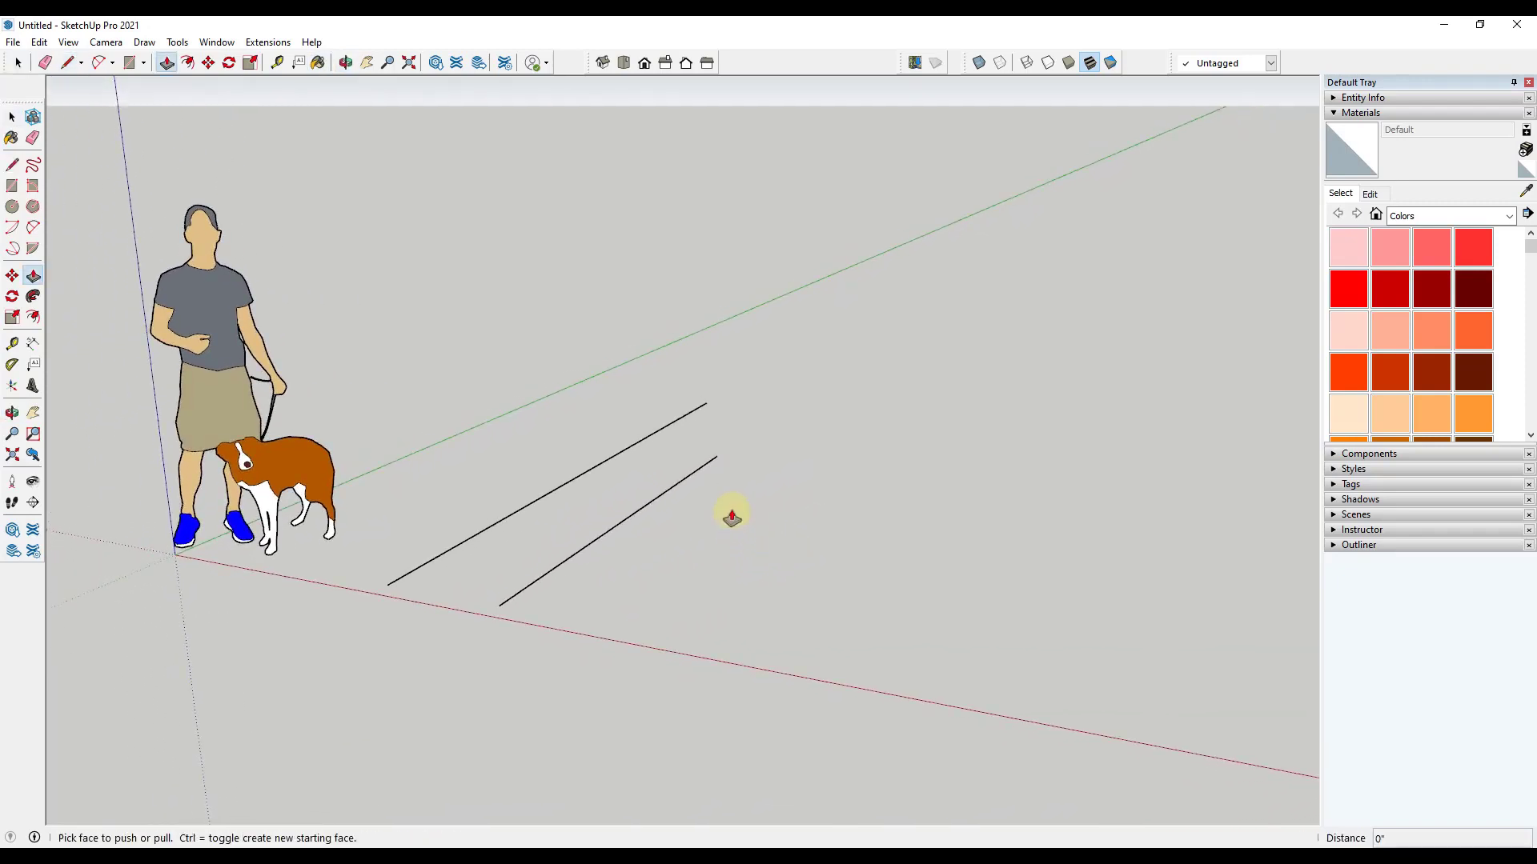
{"action": "key", "text": "f"}
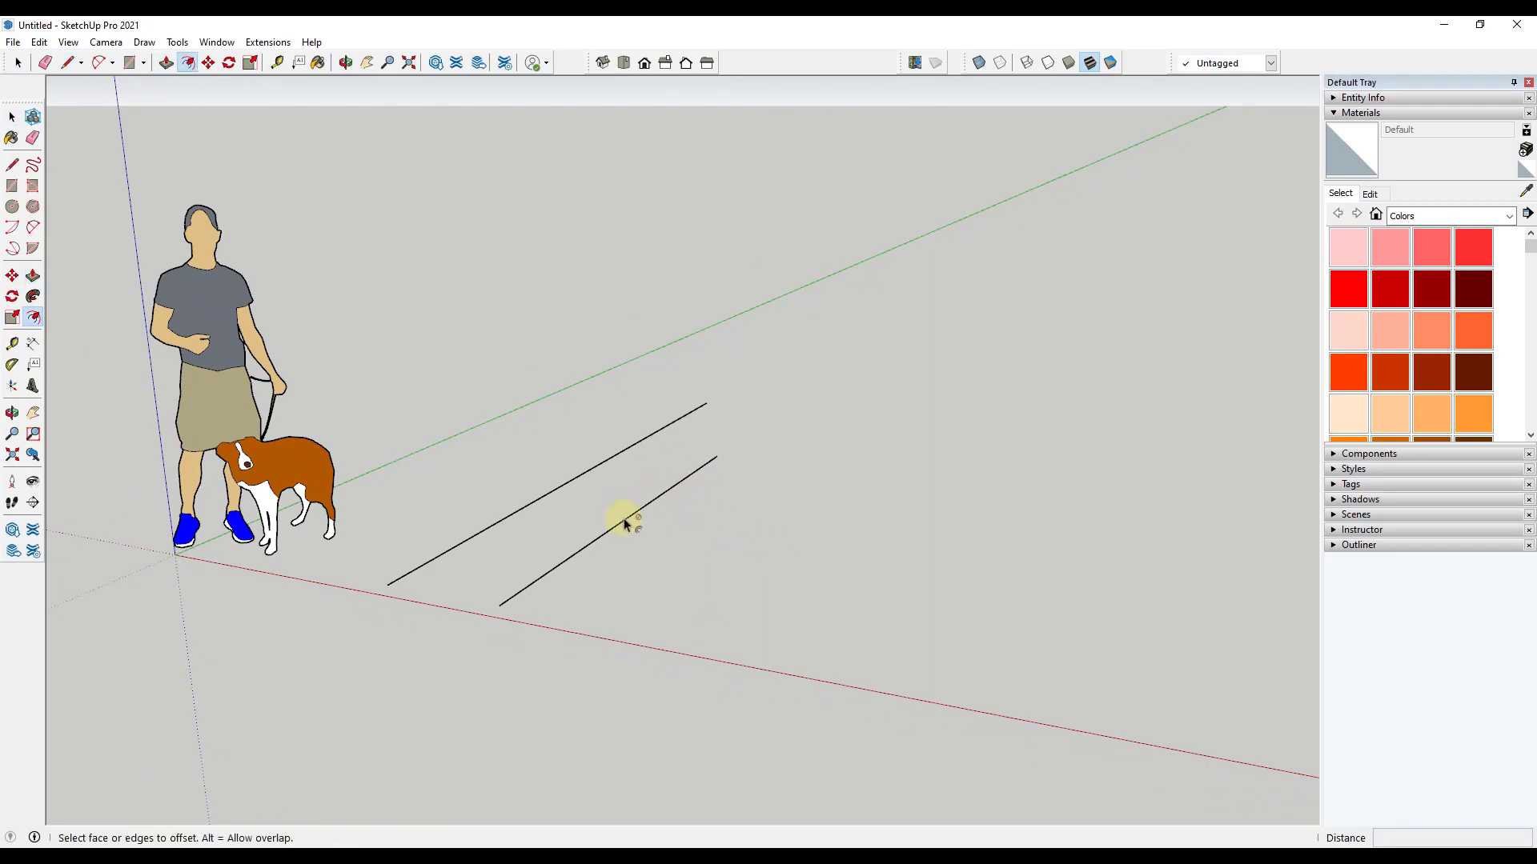
{"action": "key", "text": "space"}
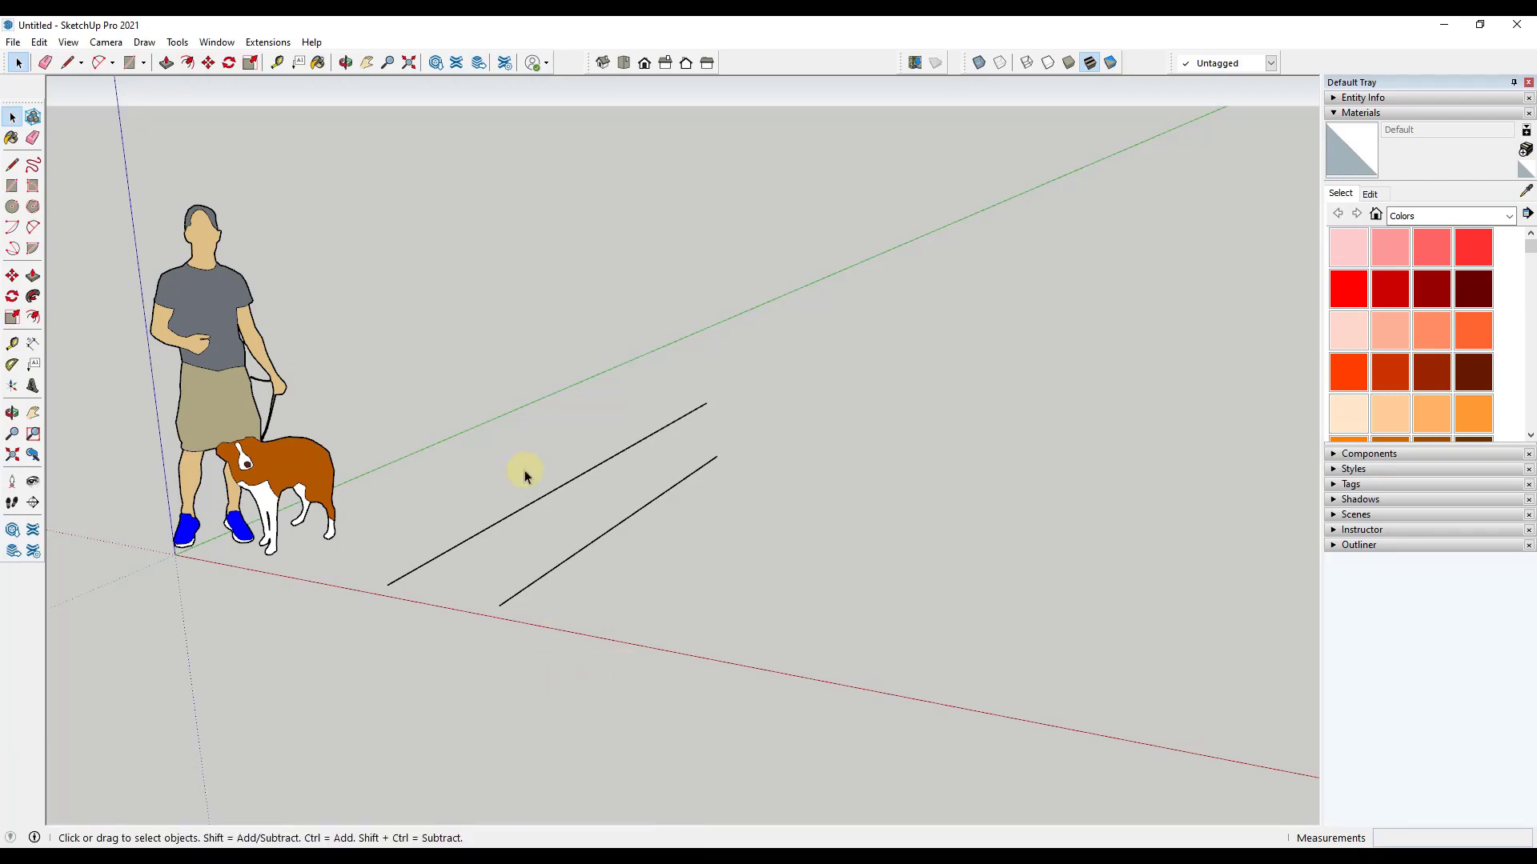
- Draw a third line about 9' 3" long parallel to the green axis, ending in alignment with the second line's far endpoint
{"action": "middle_click_drag", "start_coordinate": [525, 476], "coordinate": [539, 498]}
{"action": "middle_click_drag", "start_coordinate": [768, 552], "coordinate": [760, 544]}
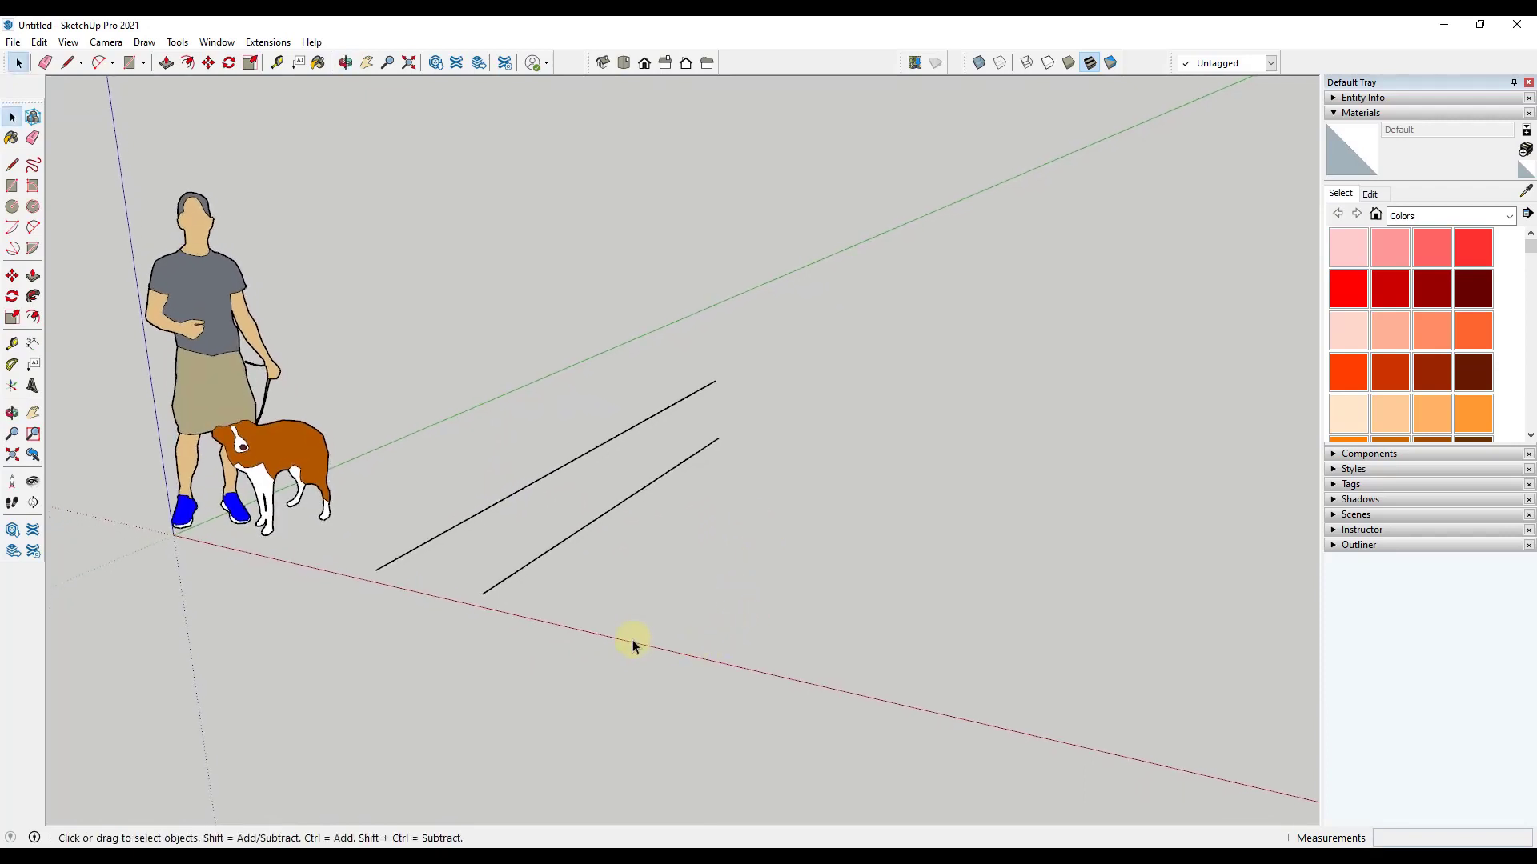
{"action": "key", "text": "l"}
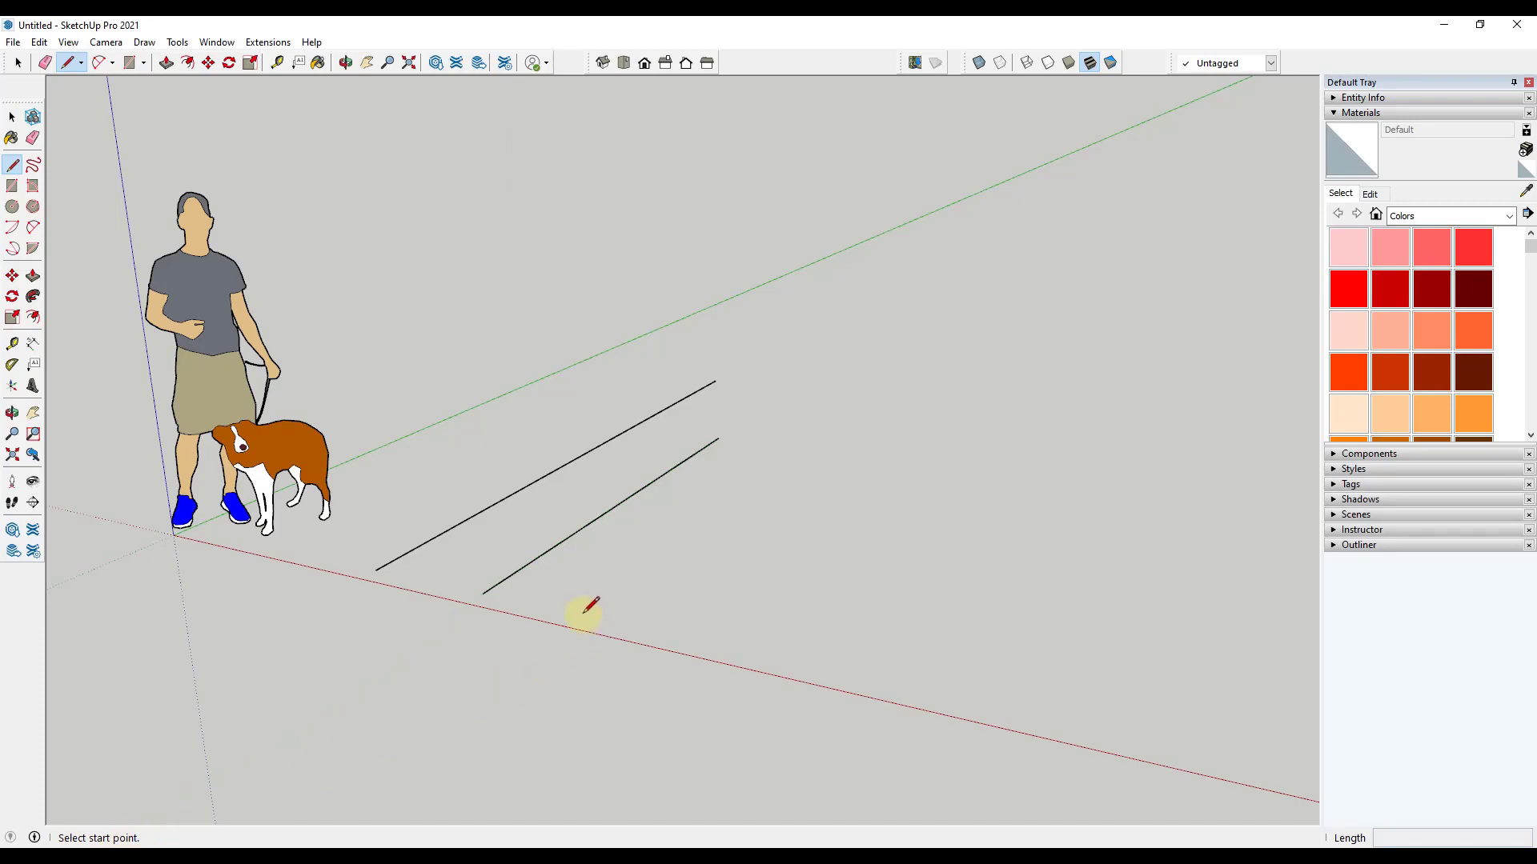
{"action": "left_click", "coordinate": [584, 612]}
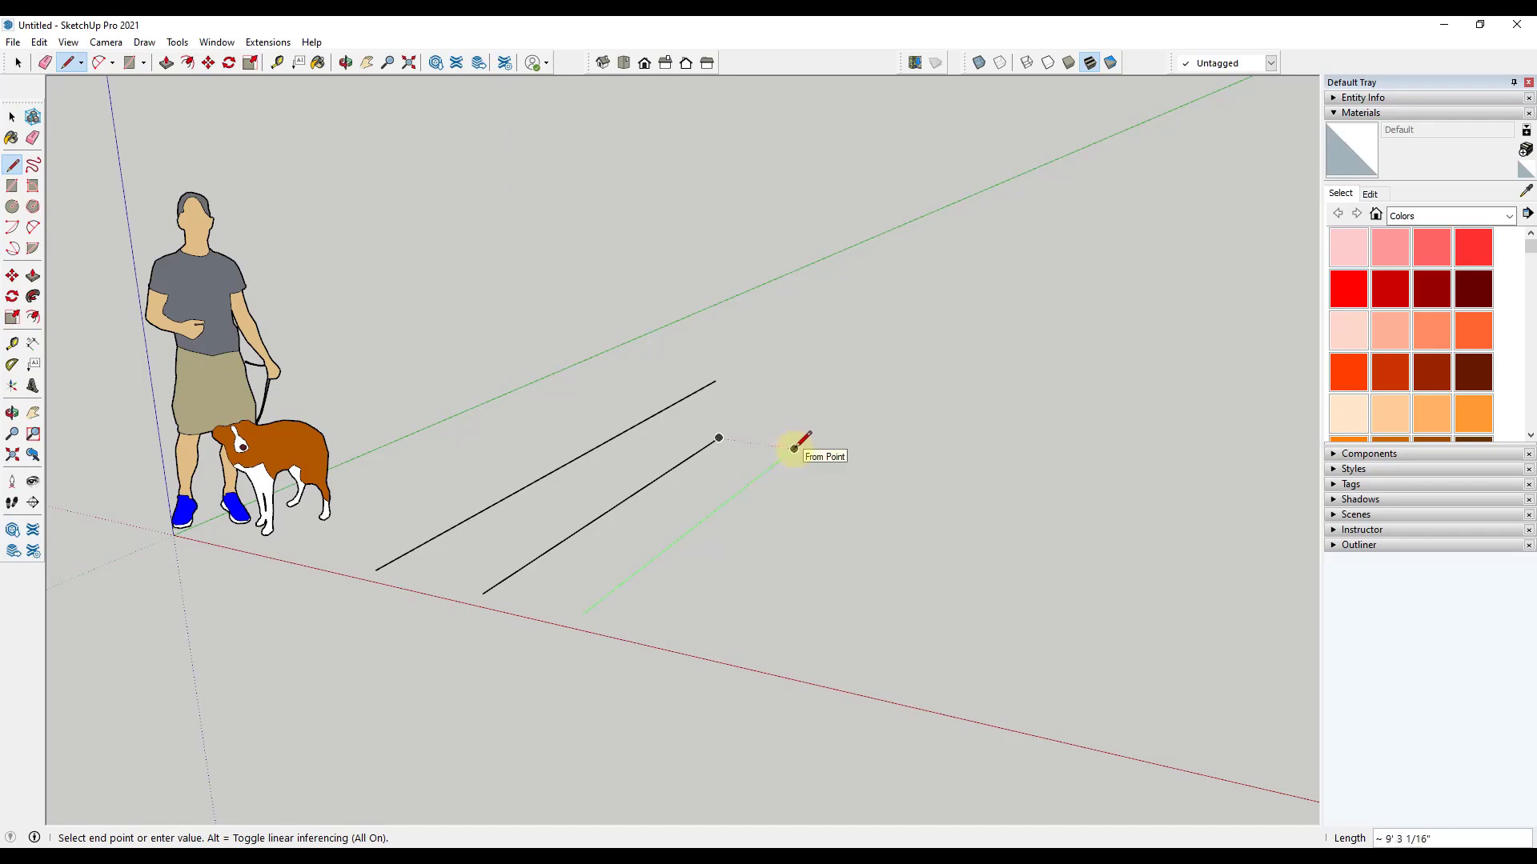
{"action": "left_click", "coordinate": [794, 448]}
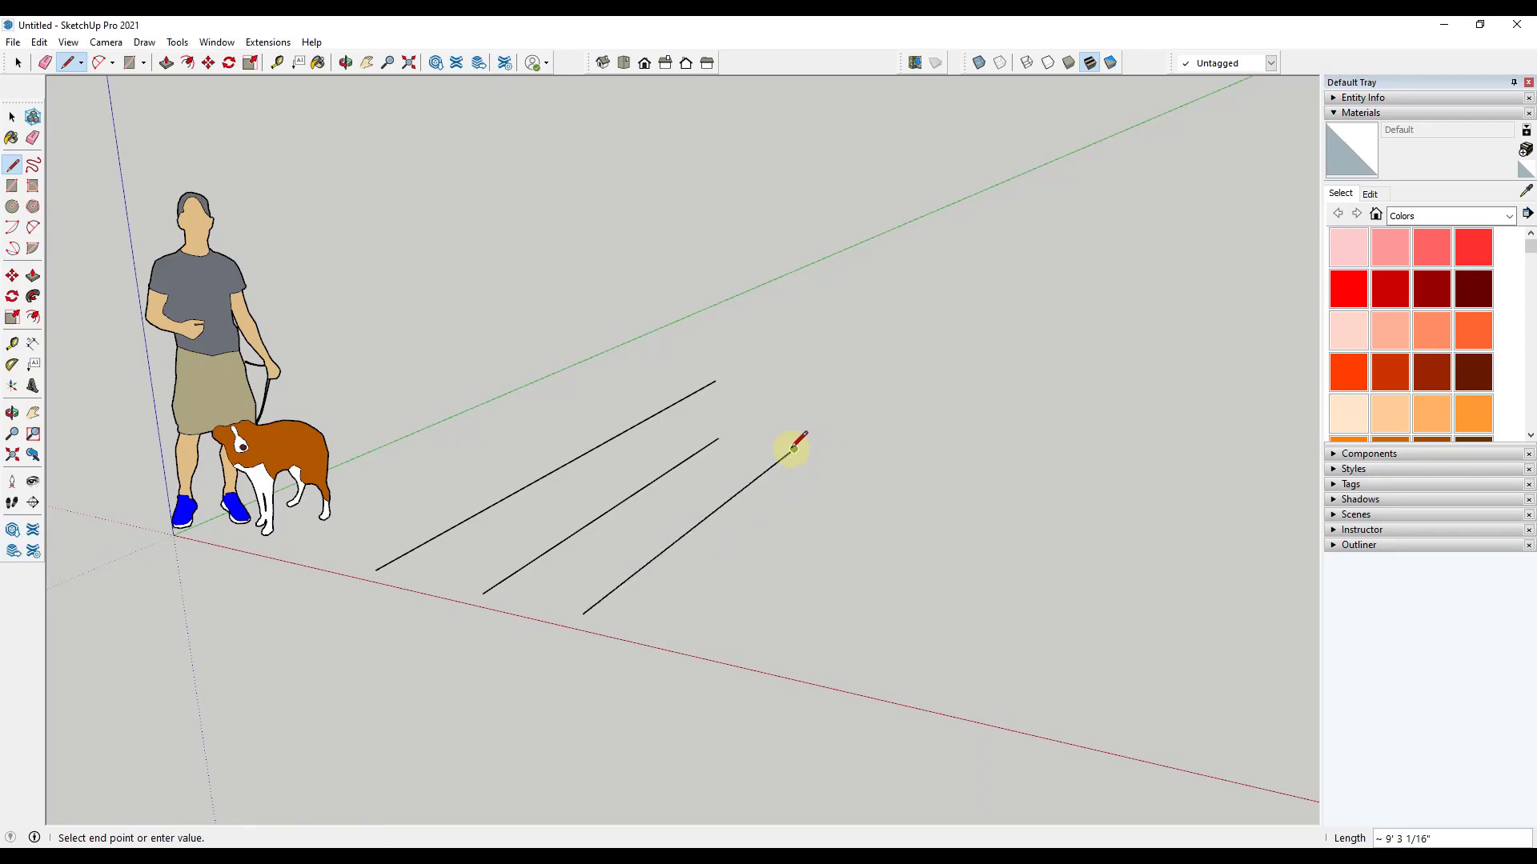
- Draw a fourth line parallel to the green axis, on the side of the third line away from the figures
{"action": "key", "text": "space"}
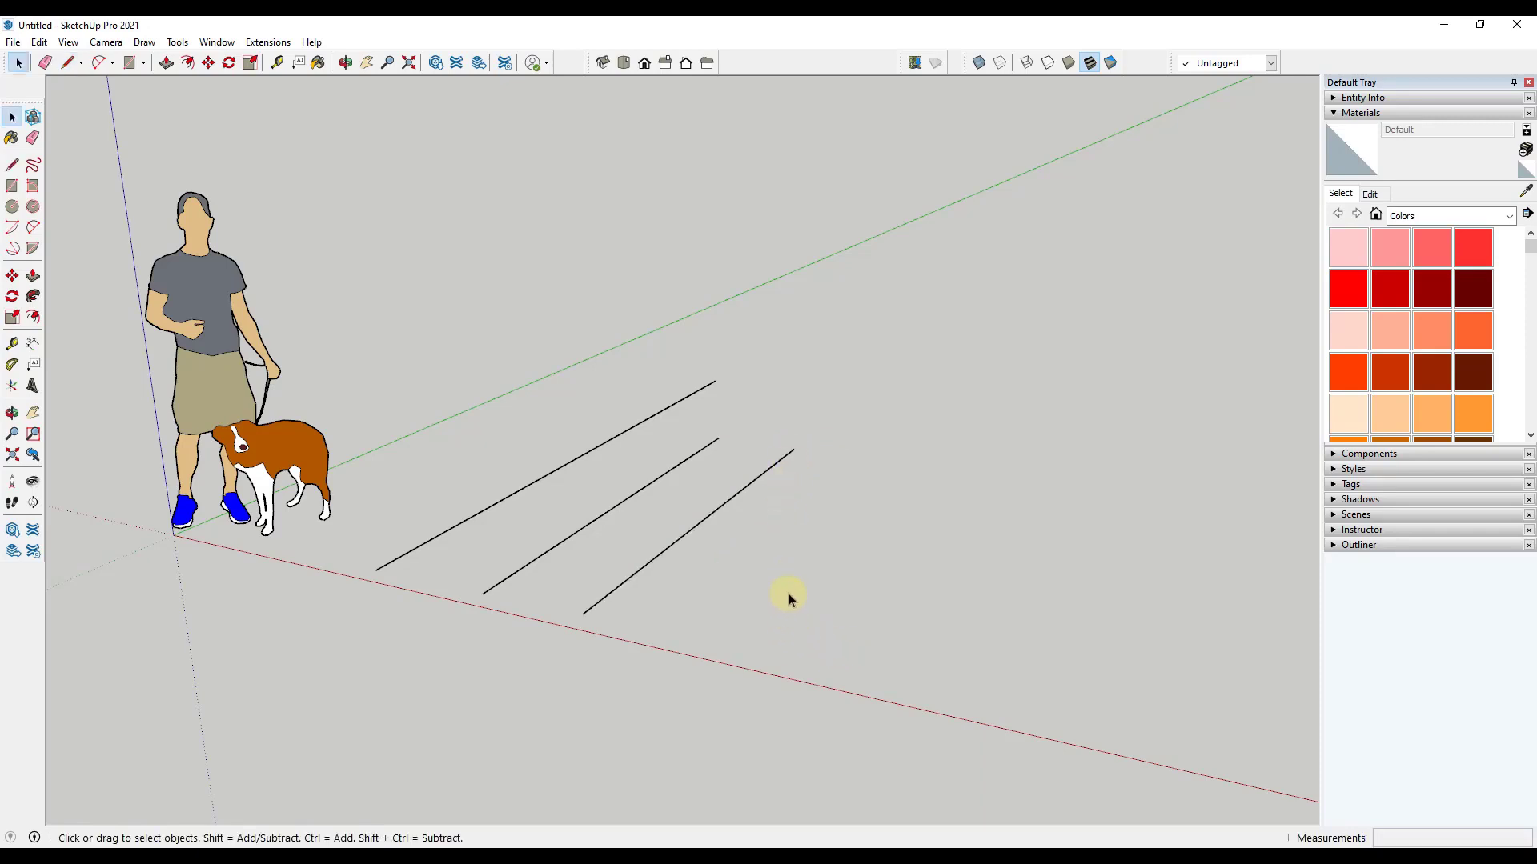
{"action": "scroll", "coordinate": [789, 593], "scroll_direction": "down", "scroll_amount": 1}
{"action": "middle_click_drag", "start_coordinate": [802, 583], "coordinate": [765, 556]}
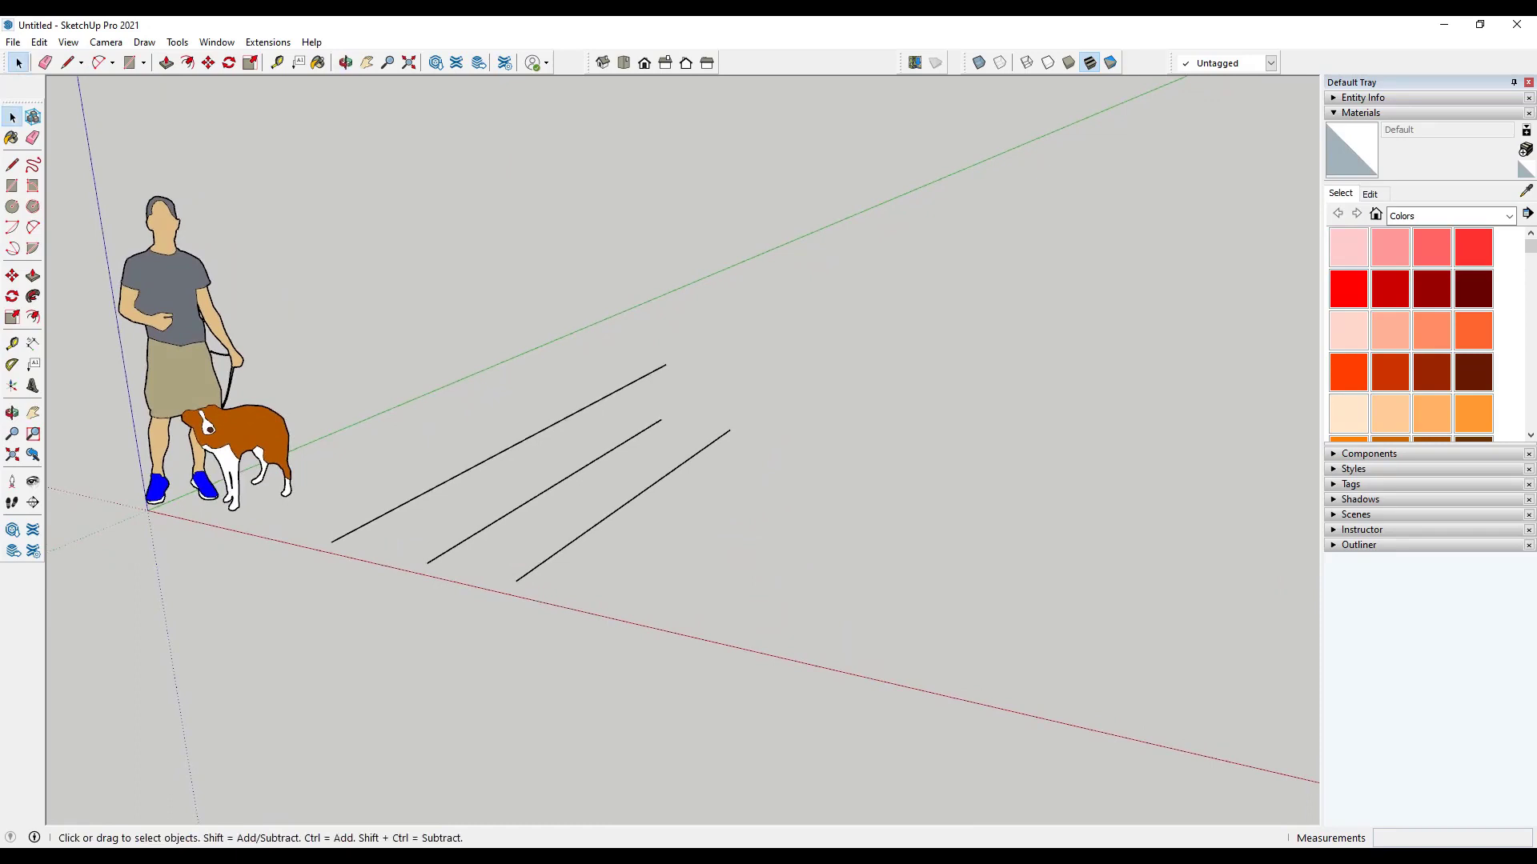
{"action": "middle_click_drag", "start_coordinate": [665, 573], "coordinate": [664, 597]}
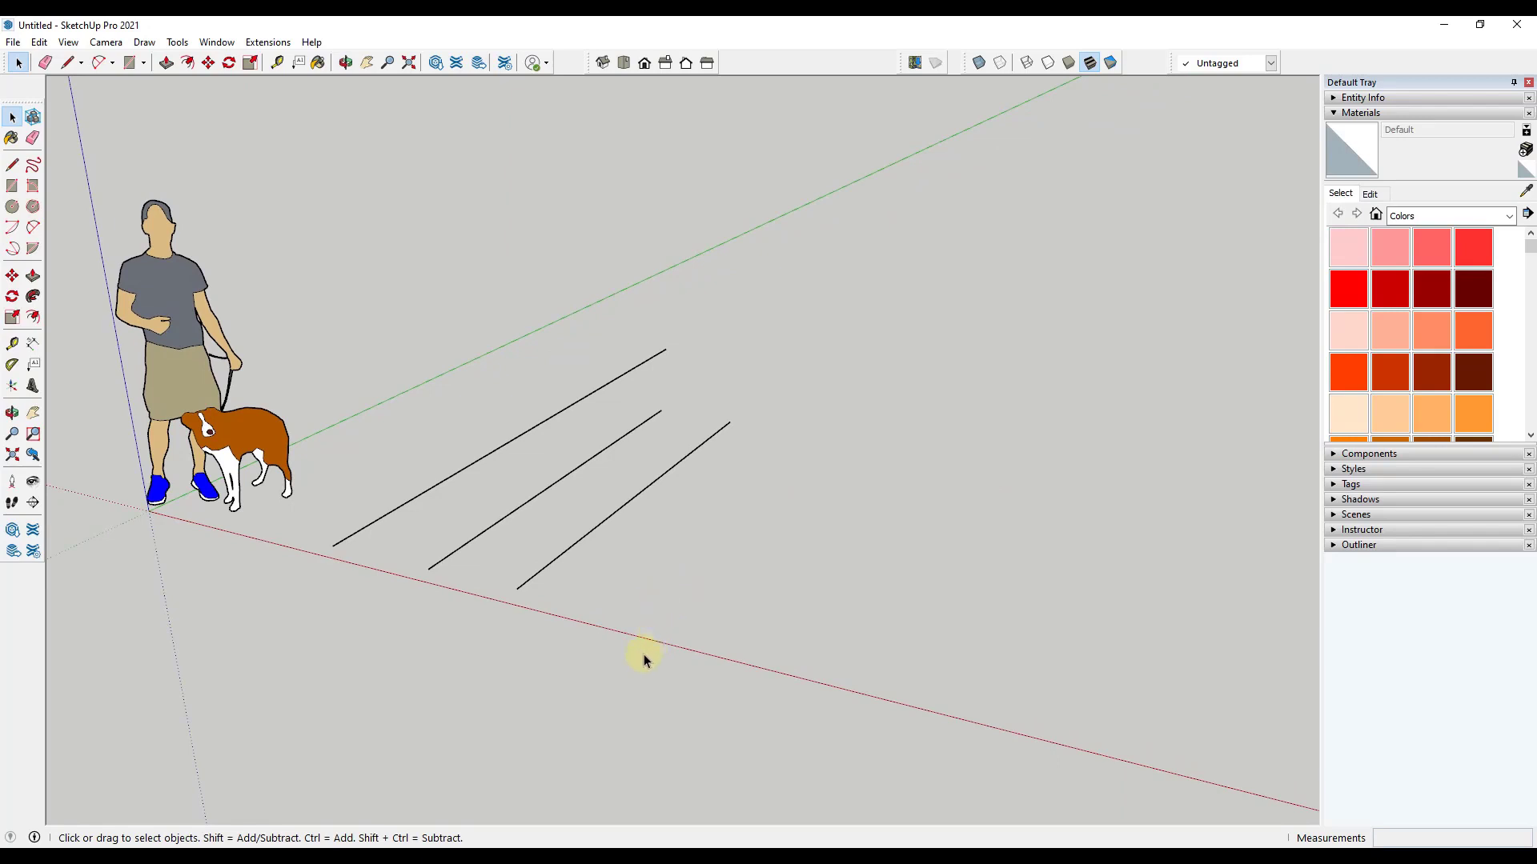
{"action": "key", "text": "l"}
{"action": "left_click", "coordinate": [600, 606]}
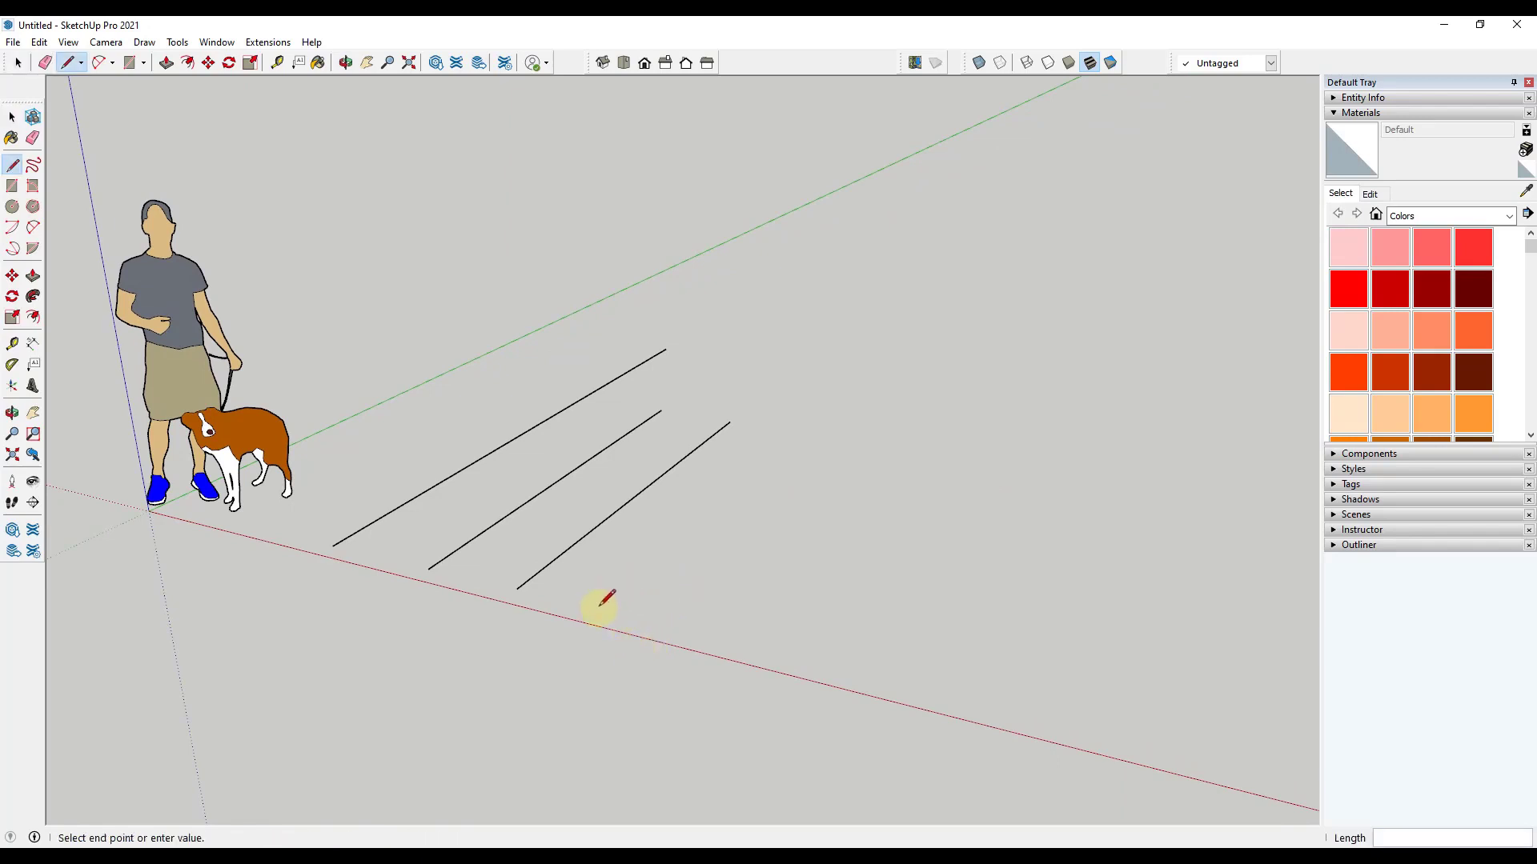
{"action": "left_click", "coordinate": [792, 433]}
{"action": "key", "text": "space"}
- Draw a fifth line beside the others, parallel to the green axis, with an exact length of 7'
{"action": "key", "text": "l"}
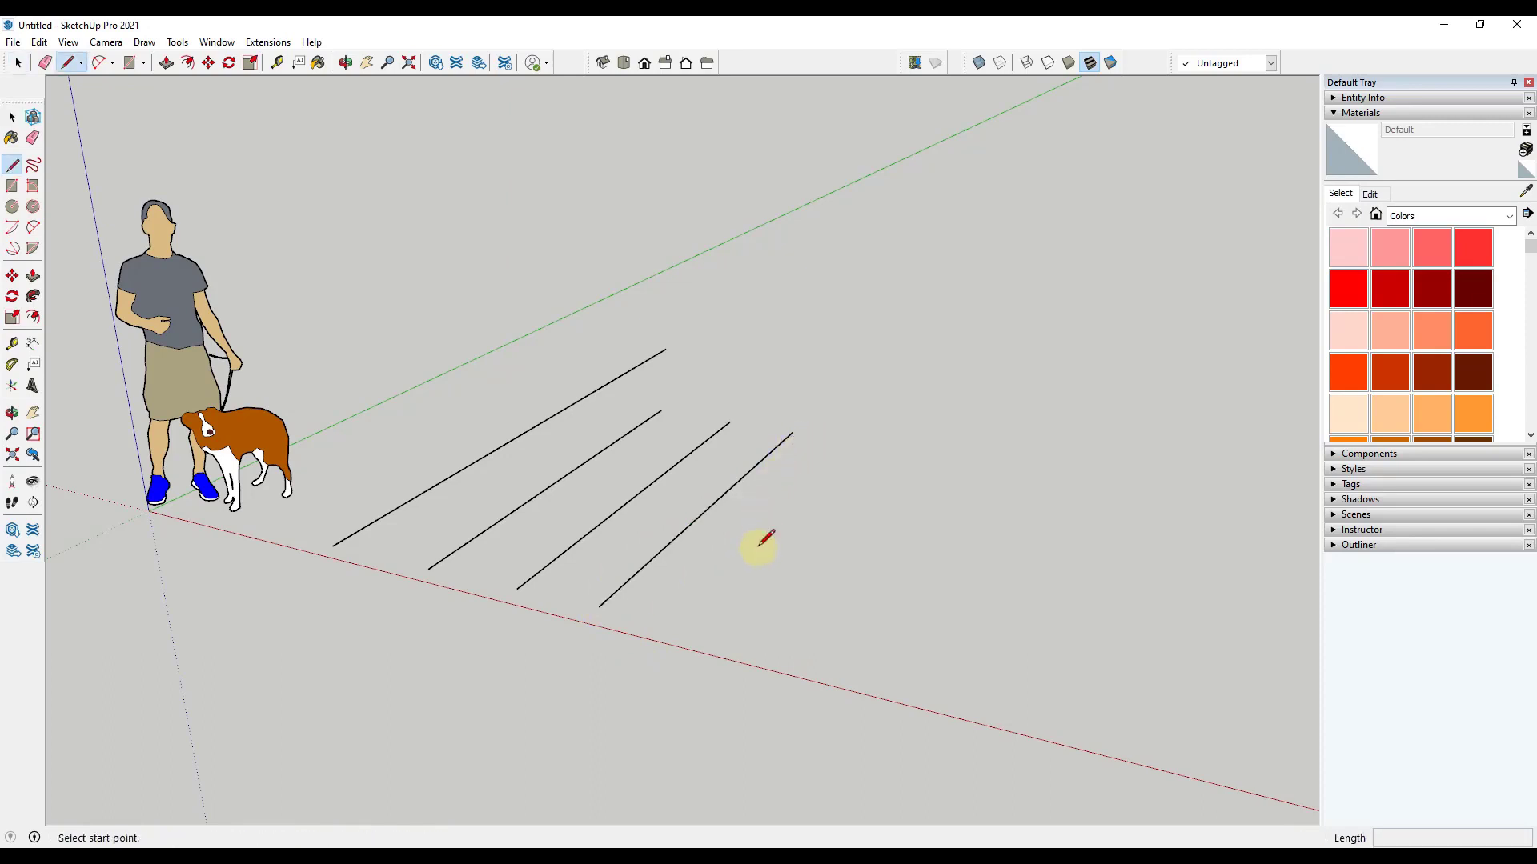
{"action": "left_click", "coordinate": [678, 623]}
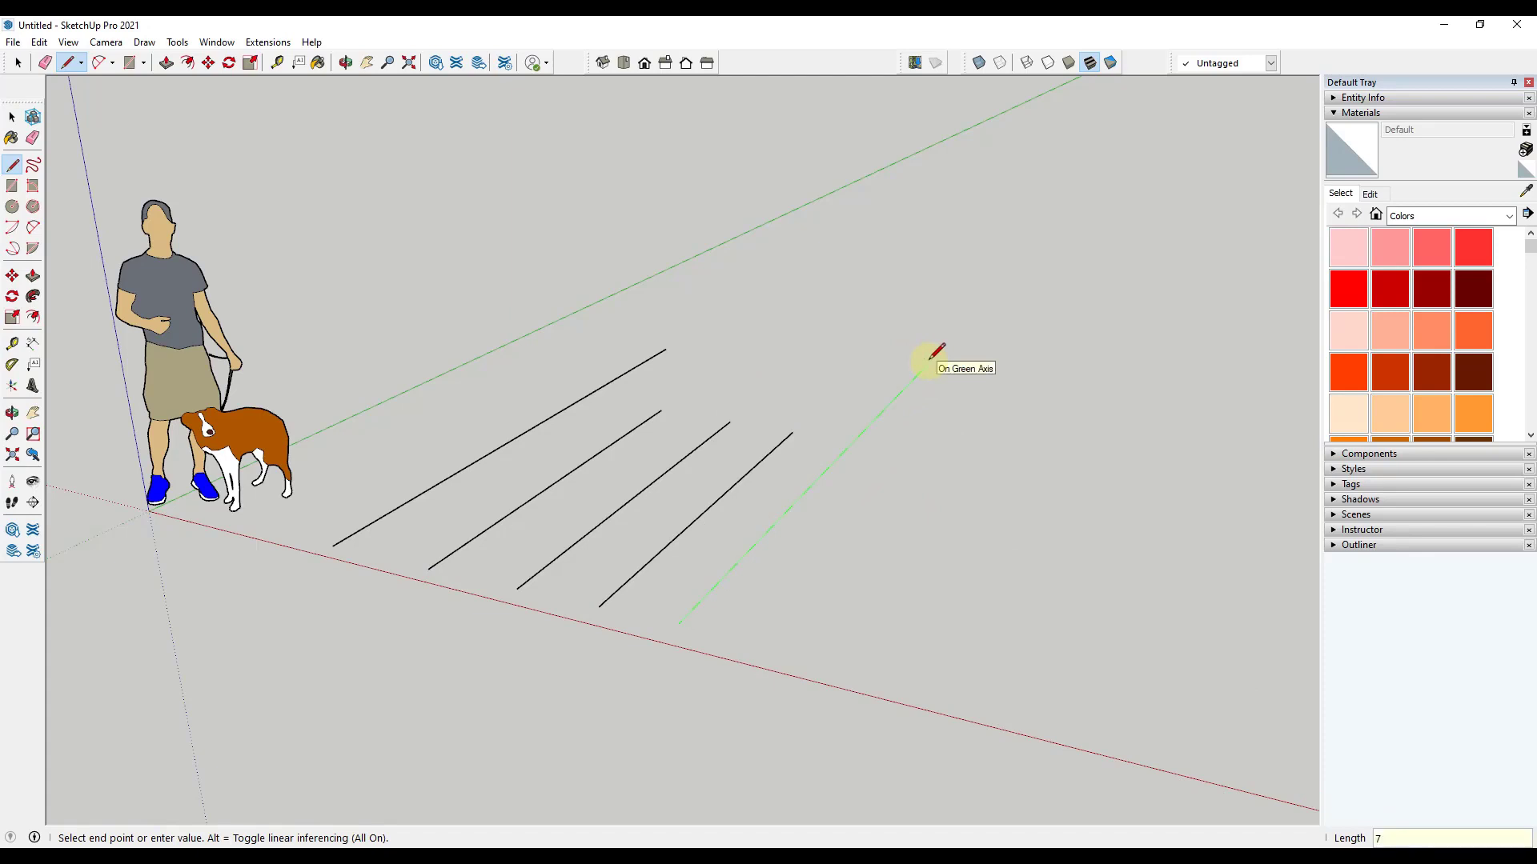
{"action": "key", "text": "Return"}
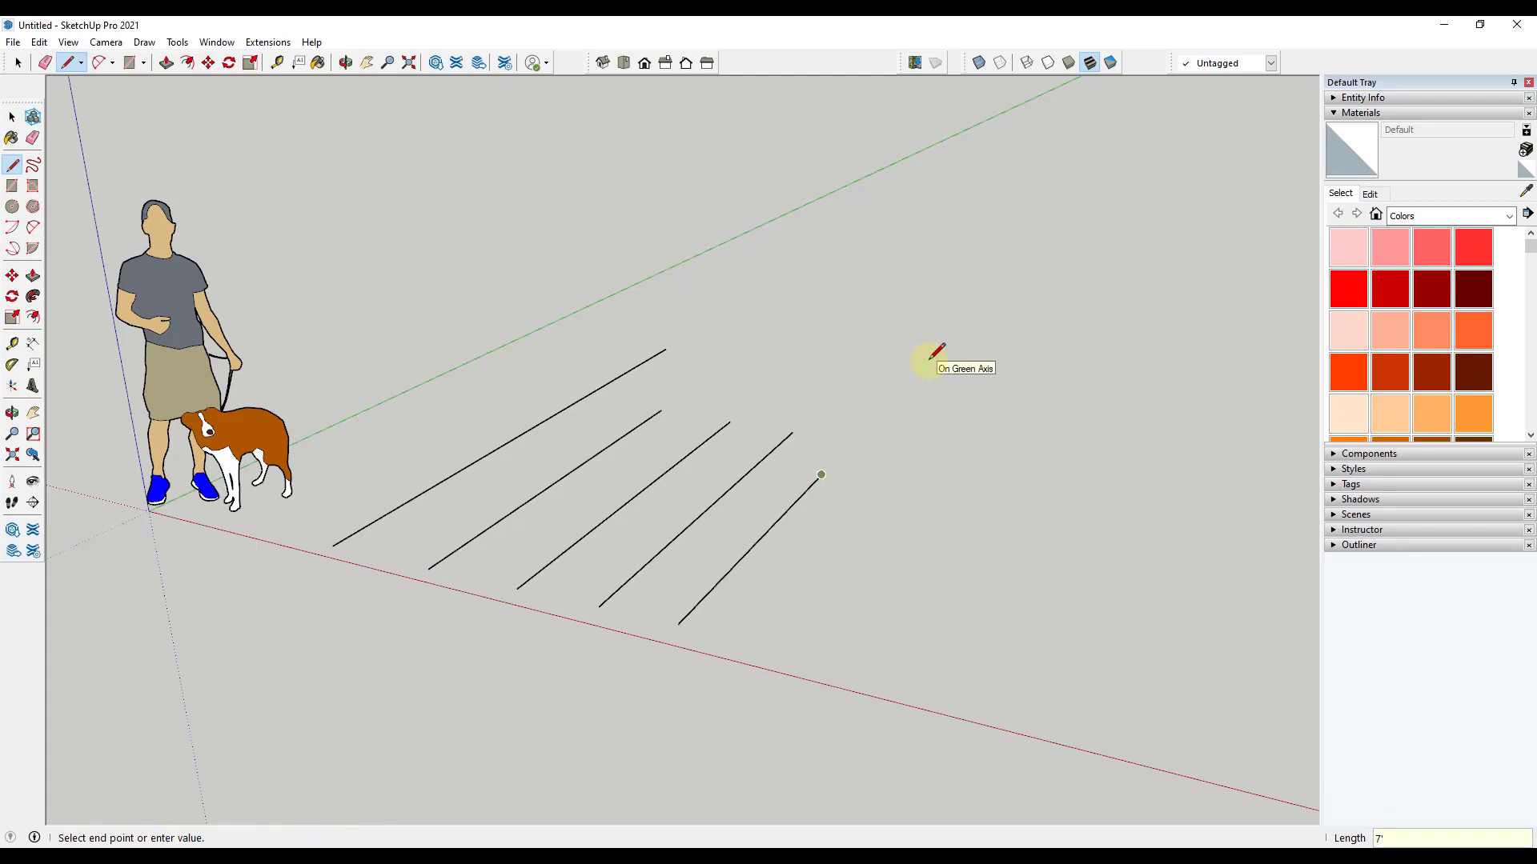
{"action": "key", "text": "space"}
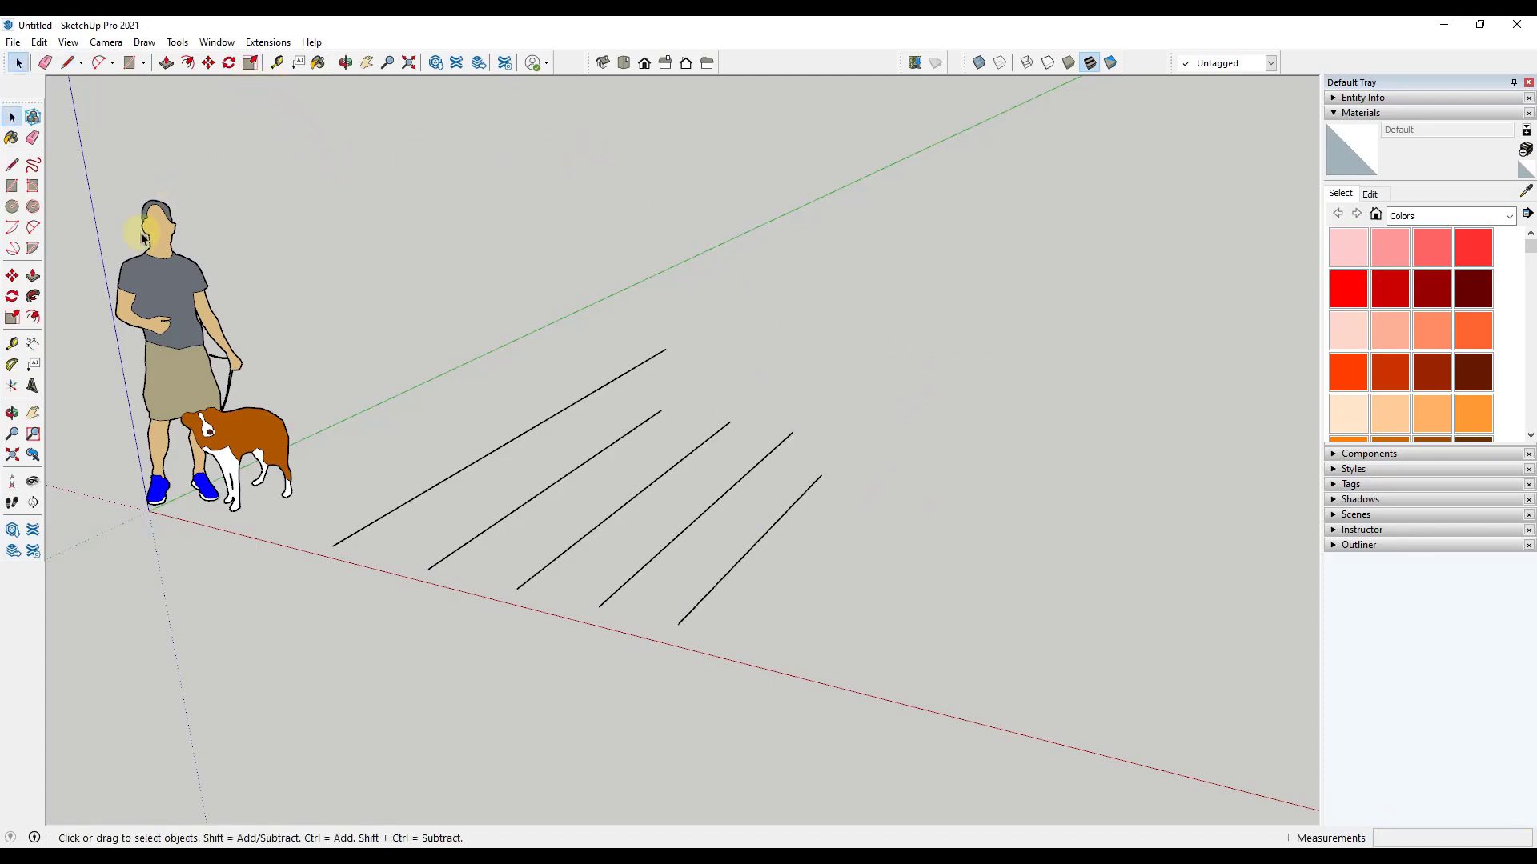
- Dimension the fifth line between its two endpoints, placing the dimension on its outer side, away from the other lines
{"action": "left_click", "coordinate": [33, 343]}
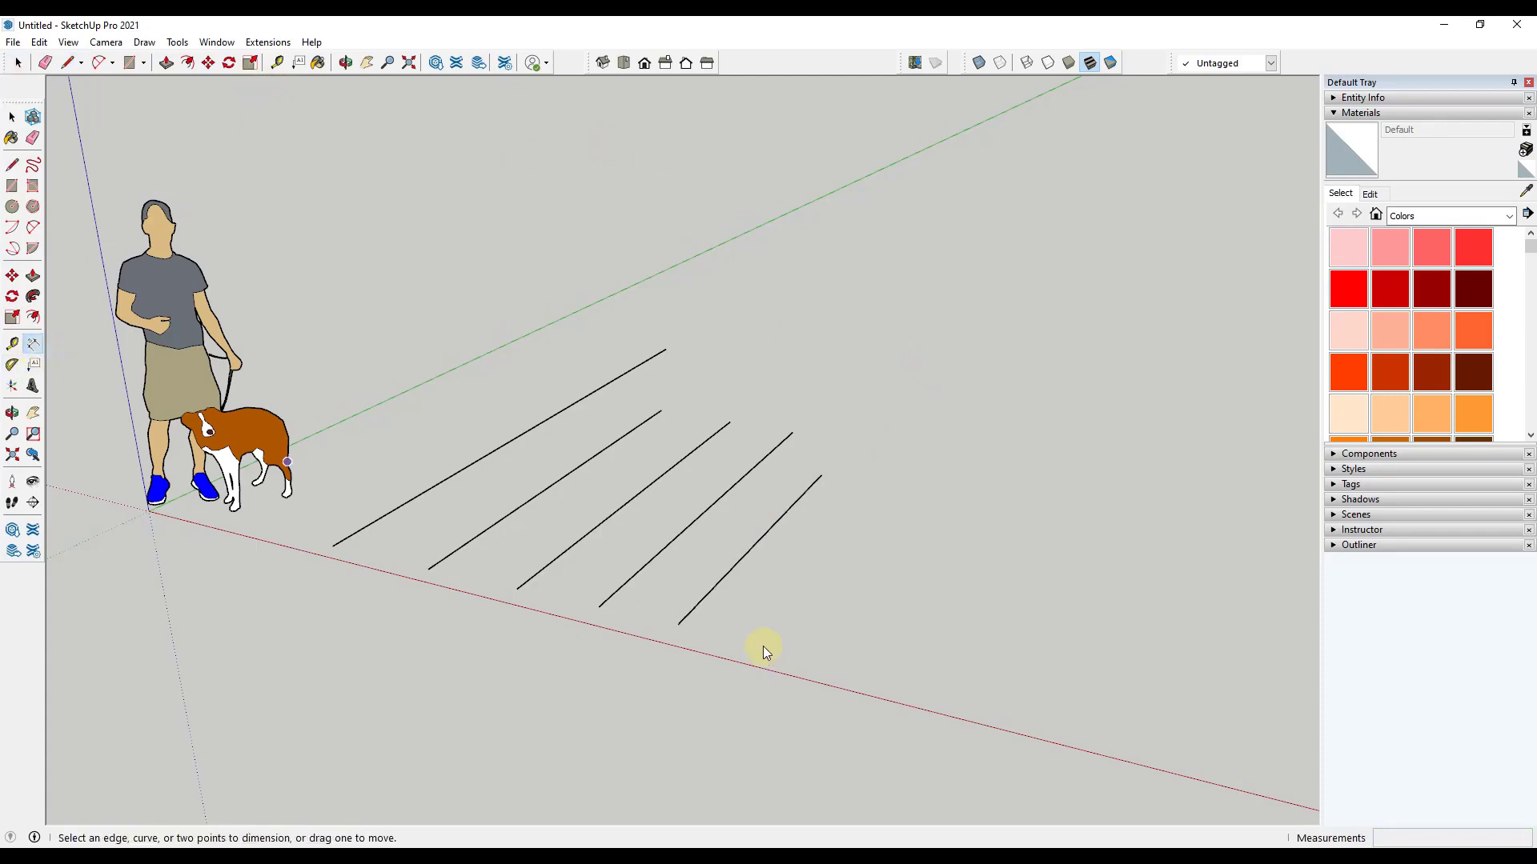
{"action": "left_click", "coordinate": [686, 627]}
{"action": "left_click", "coordinate": [825, 477]}
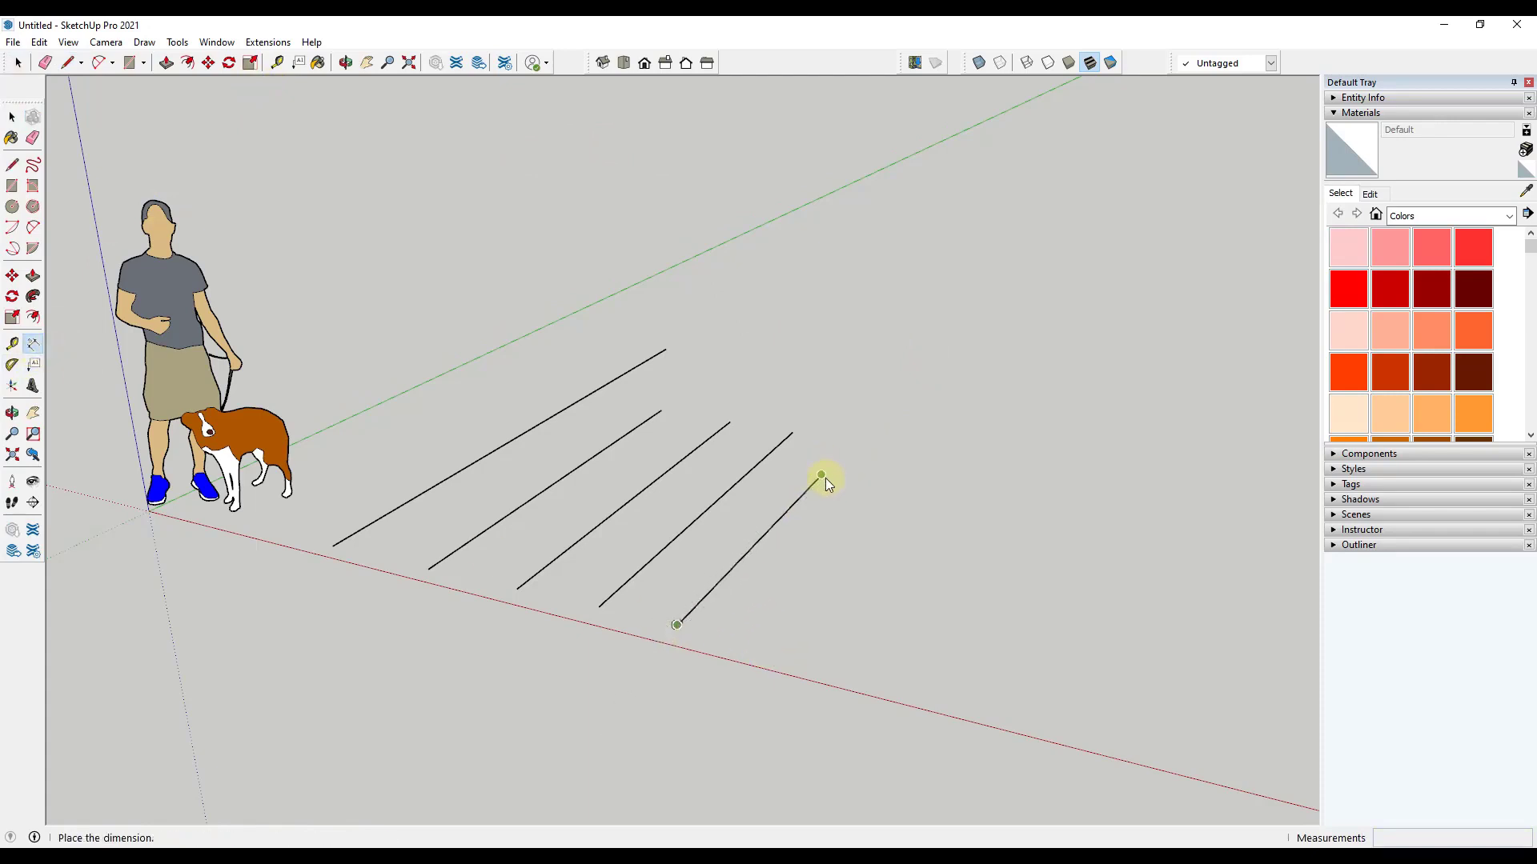
{"action": "left_click", "coordinate": [909, 512]}
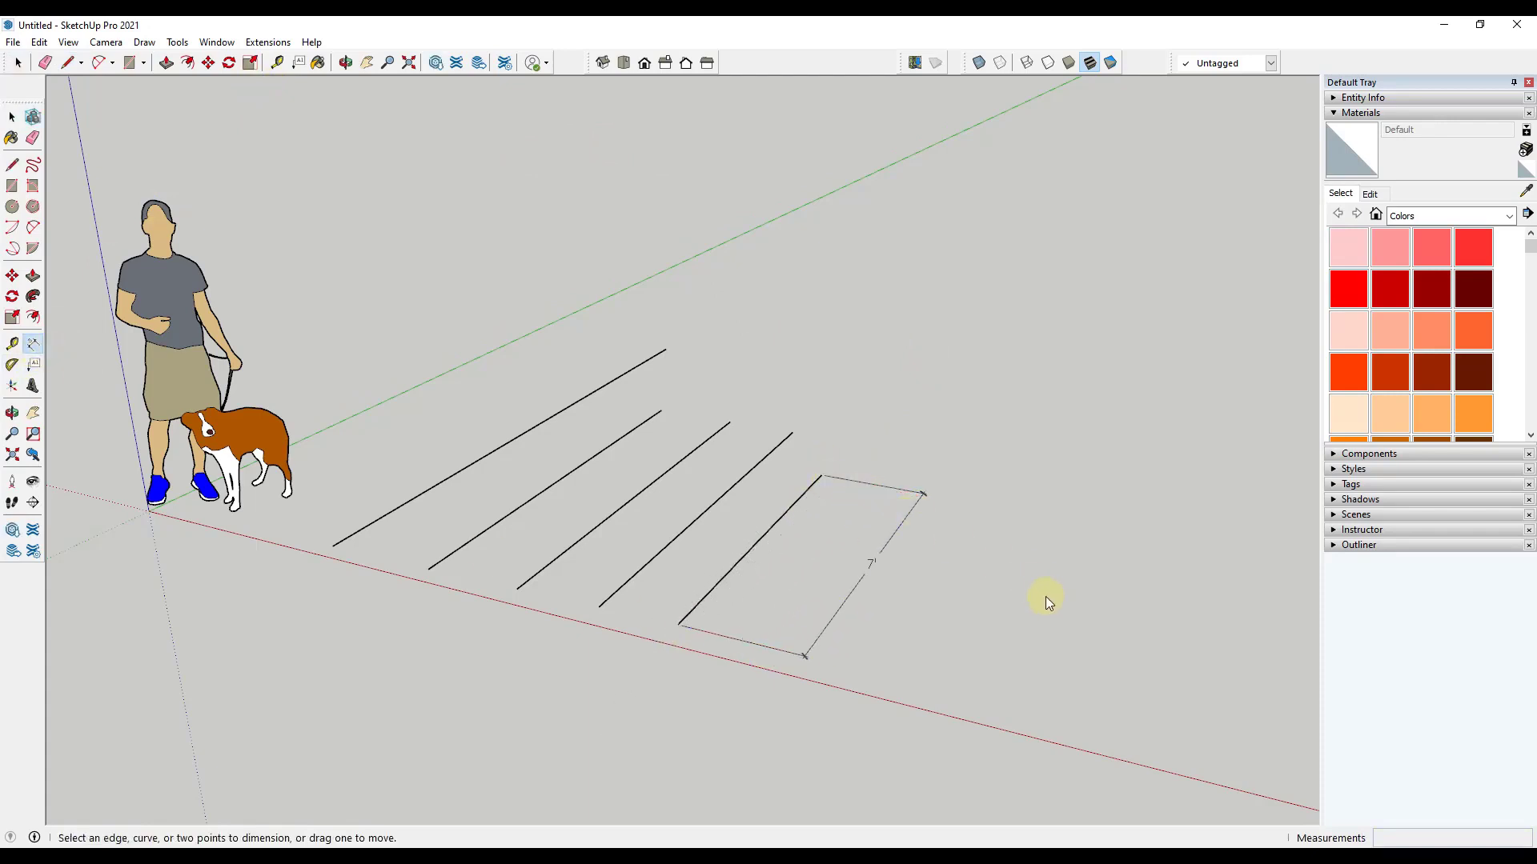
{"action": "middle_click_drag", "start_coordinate": [1045, 597], "coordinate": [837, 542]}
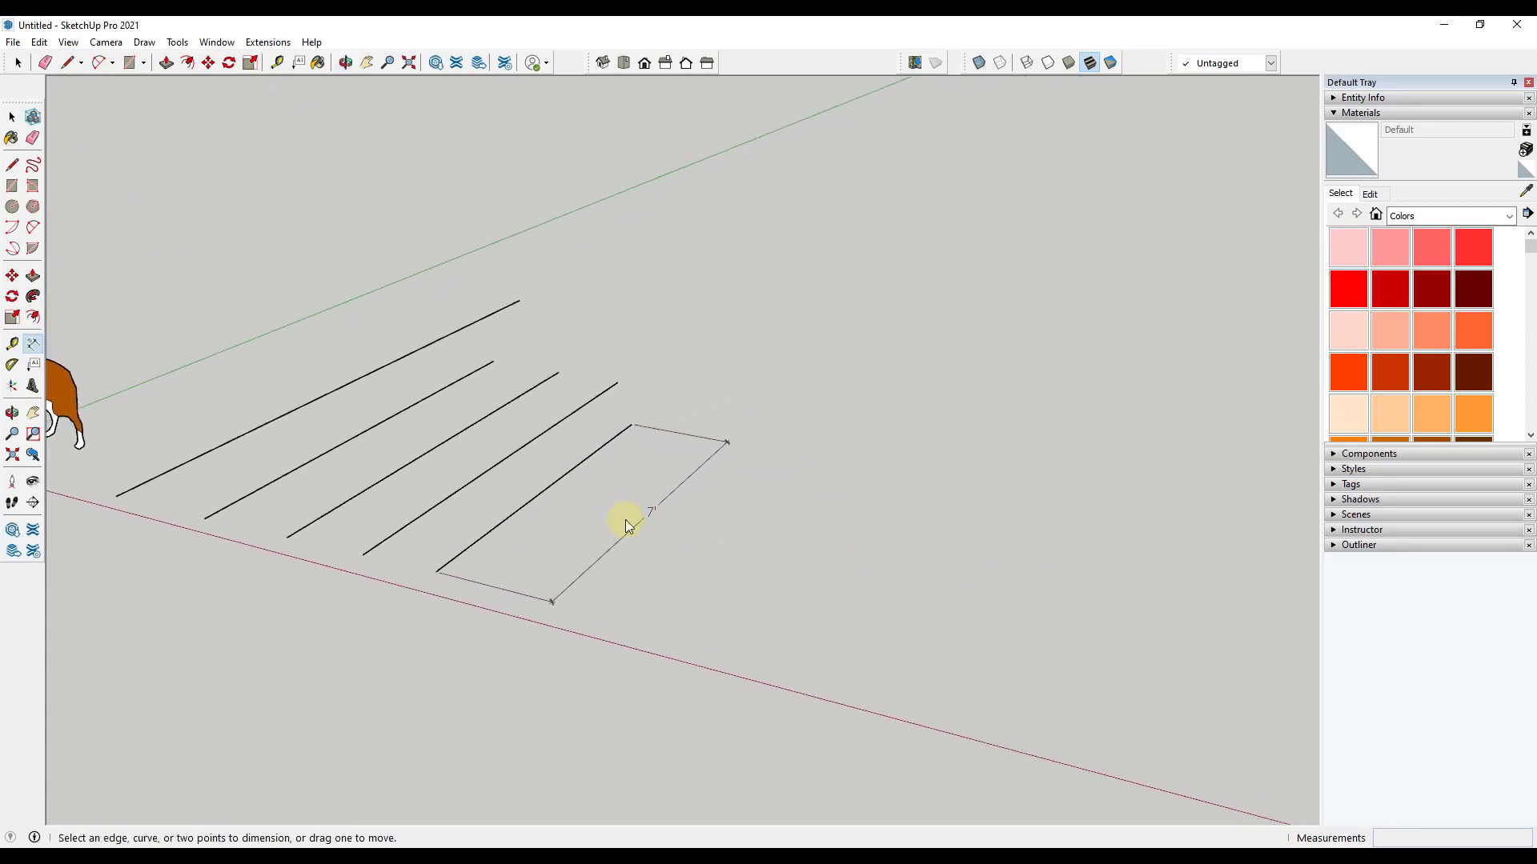
{"action": "key", "text": "space"}
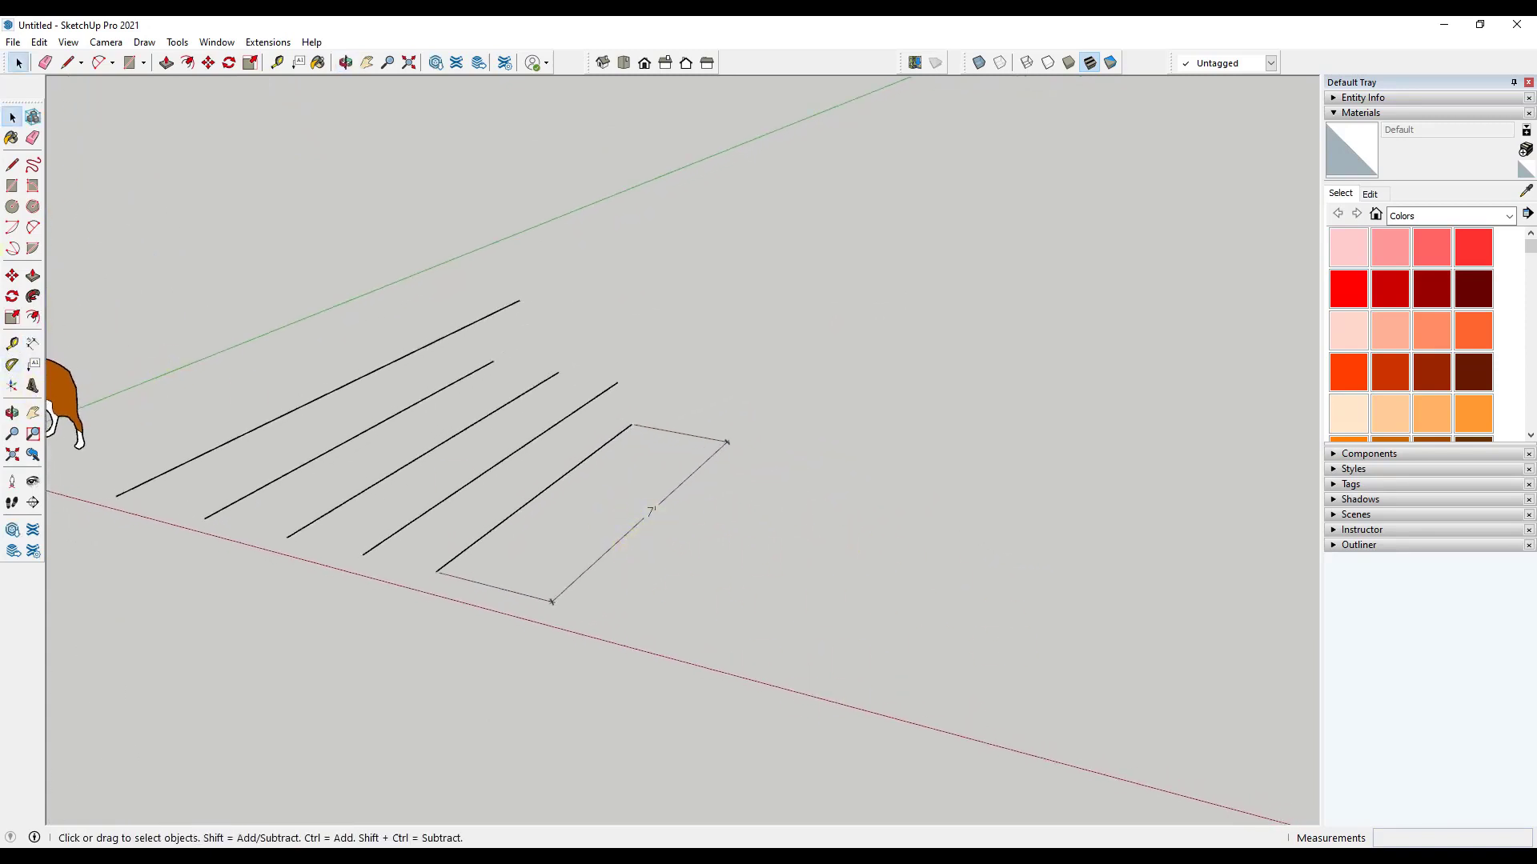
- Draw a line about 5' 10" long parallel to the green axis, beyond the dimensioned line
{"action": "left_click", "coordinate": [12, 164]}
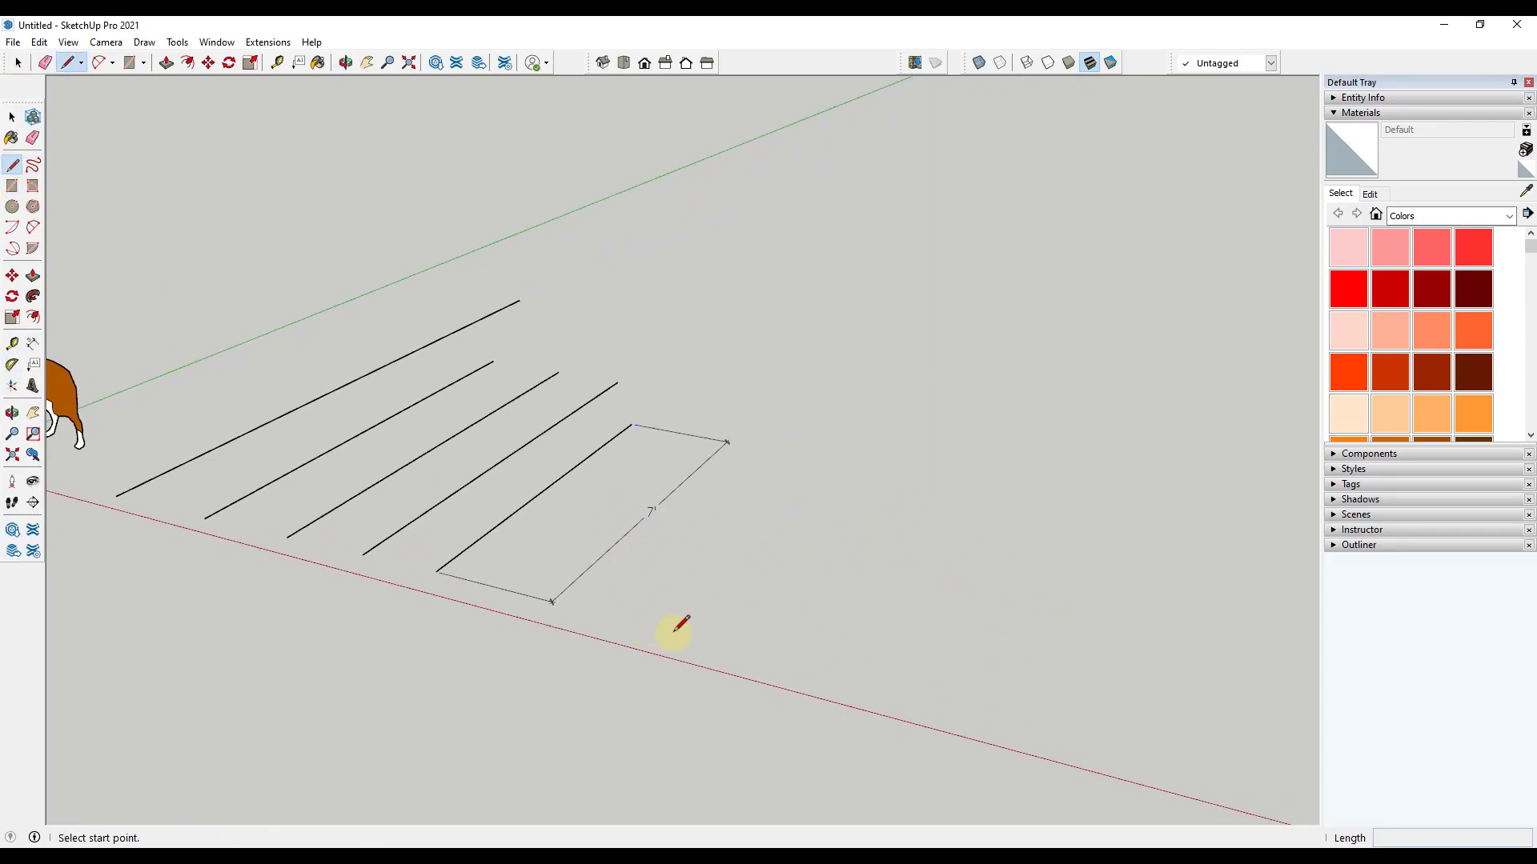
{"action": "left_click", "coordinate": [675, 632]}
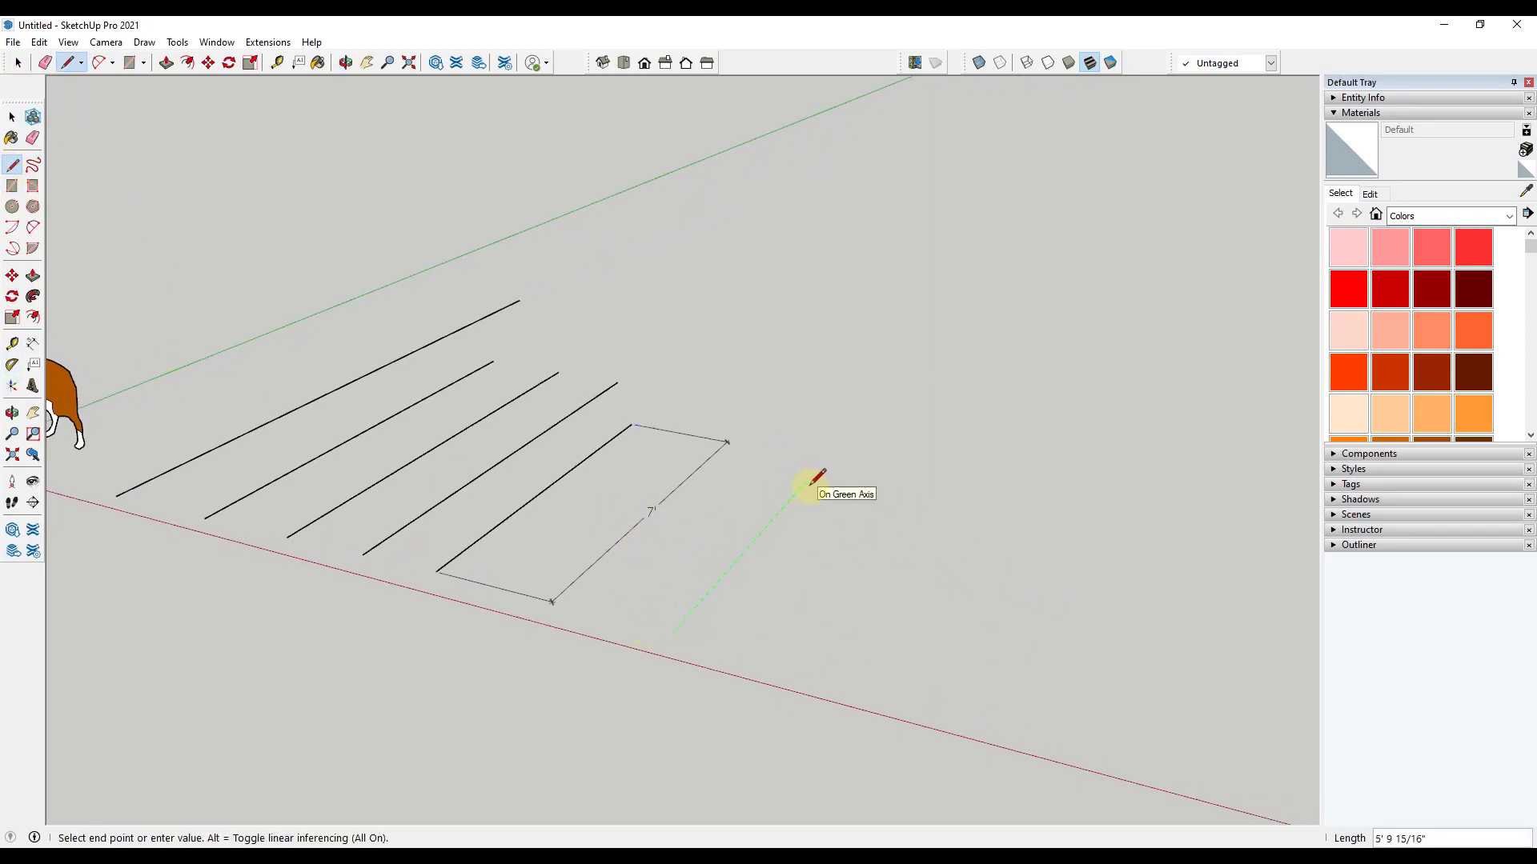
{"action": "left_click", "coordinate": [806, 482]}
{"action": "key", "text": "Escape"}
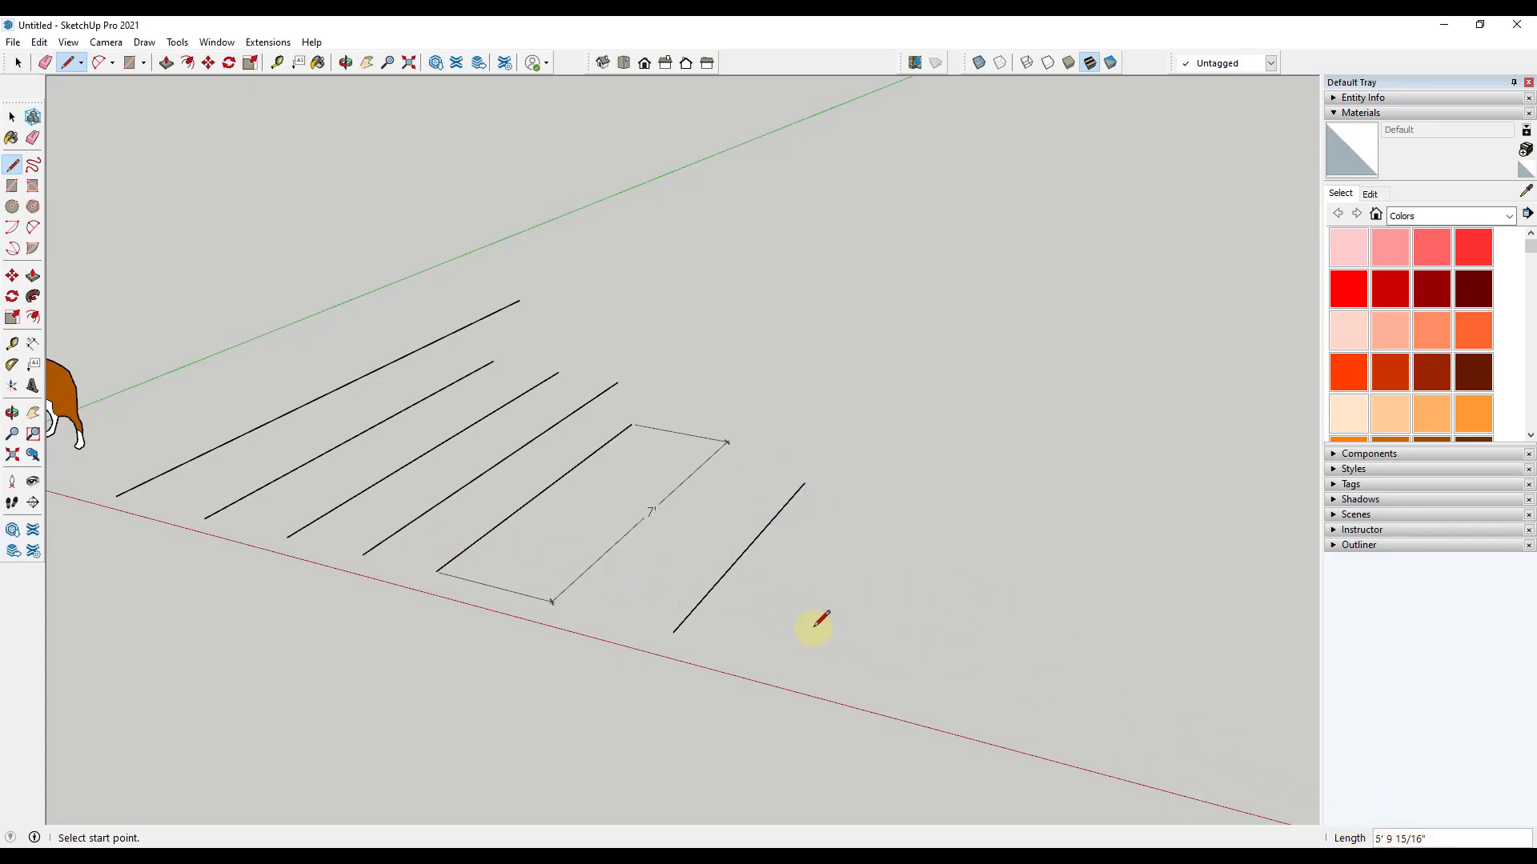
- Draw an 8' line at an angle off the axes, beyond the last green-axis line
{"action": "middle_click_drag", "start_coordinate": [825, 624], "coordinate": [1224, 782]}
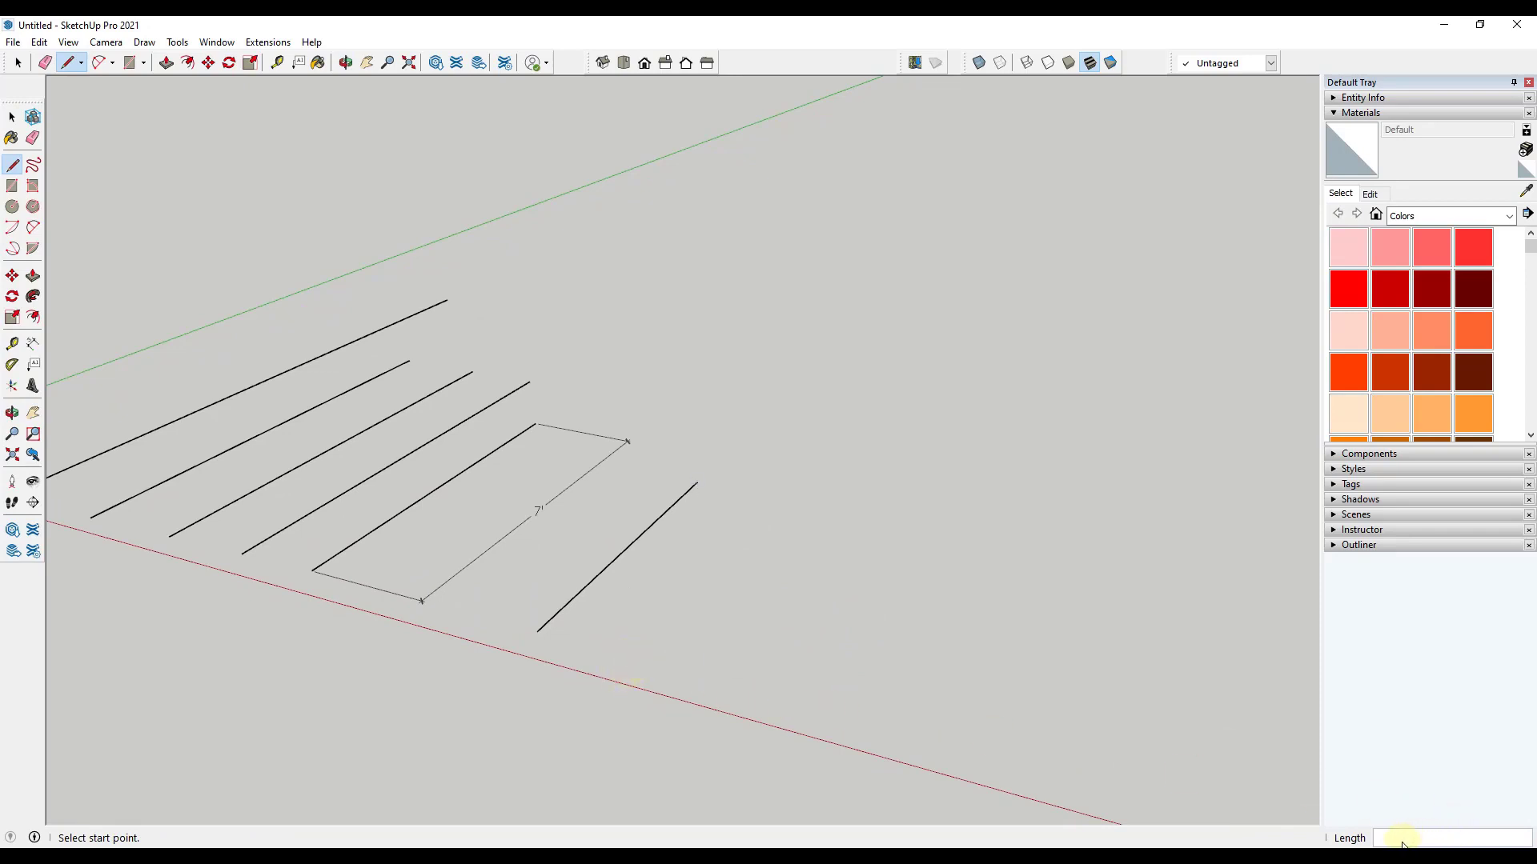
{"action": "left_click", "coordinate": [653, 651]}
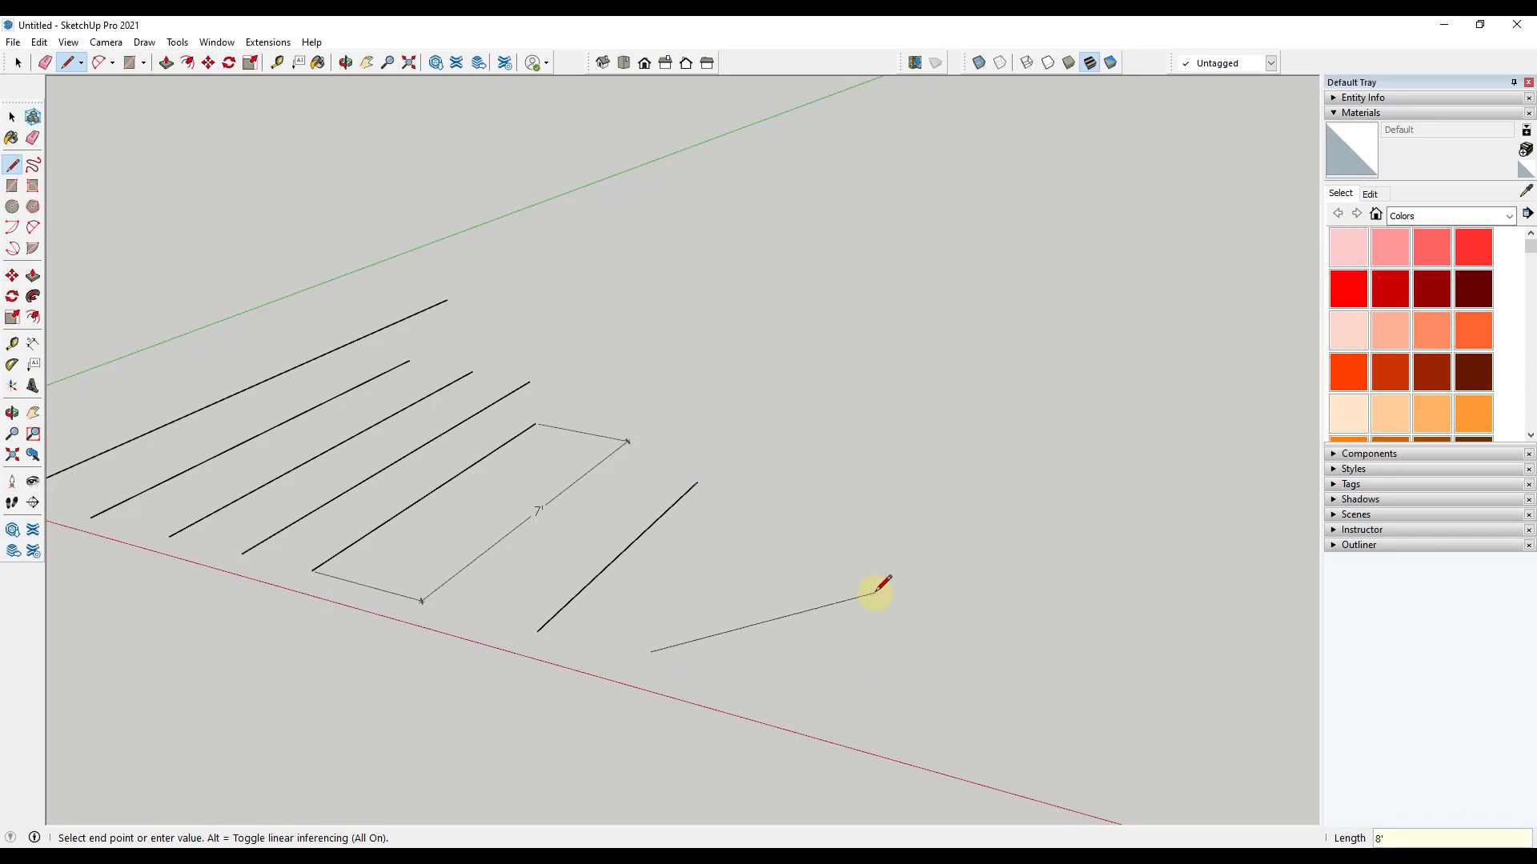
{"action": "key", "text": "Return"}
{"action": "key", "text": "space"}
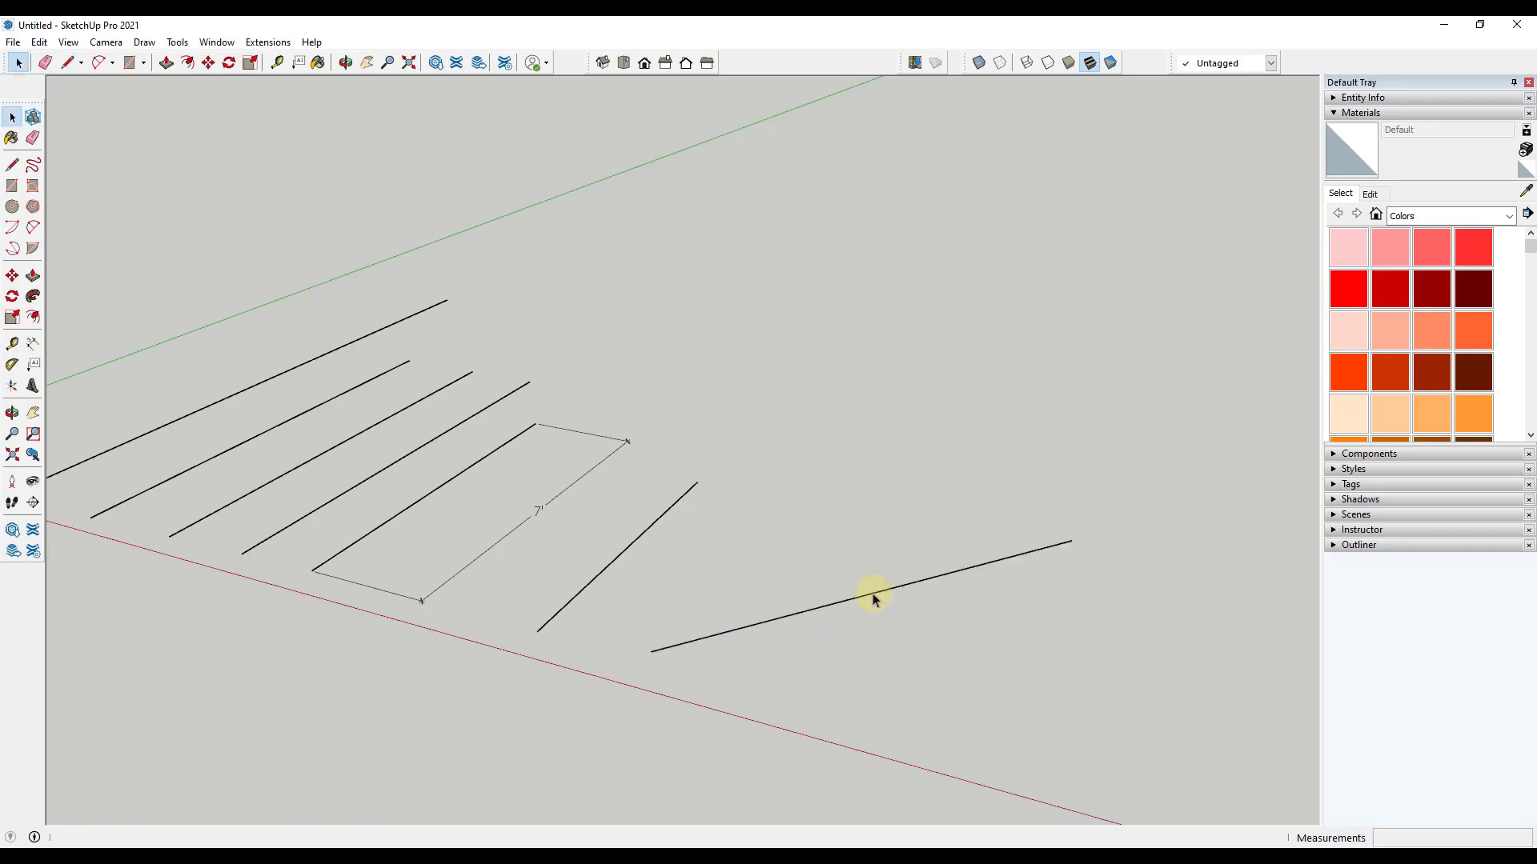
- Draw two connected lines meeting at a right angle beyond the angled line, about 6' 7" and 4' 4" long
{"action": "middle_click_drag", "start_coordinate": [783, 629], "coordinate": [627, 569]}
{"action": "scroll", "coordinate": [627, 569], "scroll_direction": "down", "scroll_amount": 3}
{"action": "scroll", "coordinate": [368, 485], "scroll_direction": "up", "scroll_amount": 2}
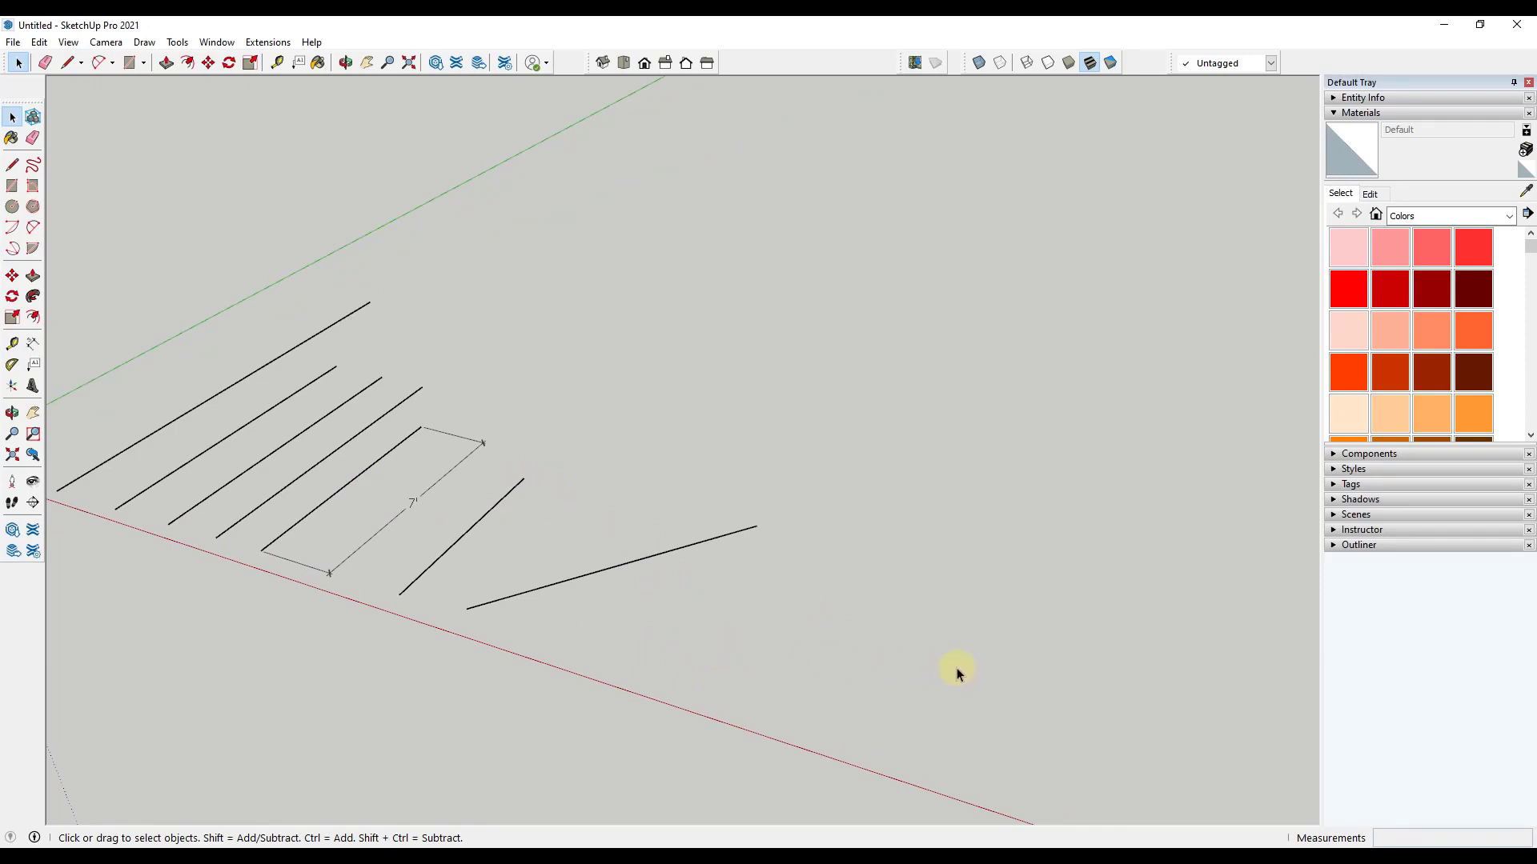
{"action": "middle_click_drag", "start_coordinate": [731, 611], "coordinate": [726, 618]}
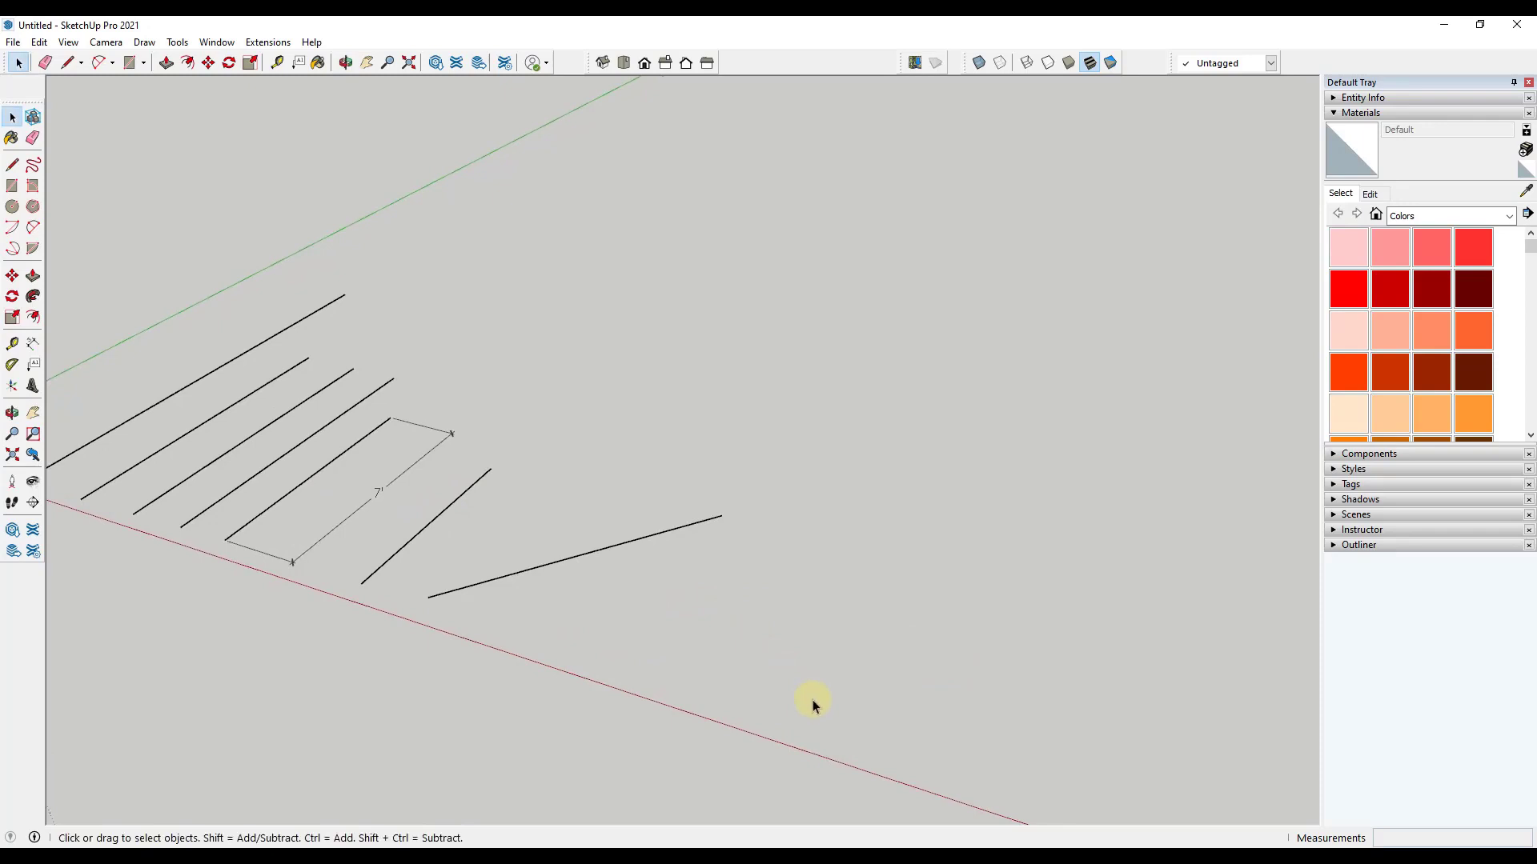
{"action": "key", "text": "l"}
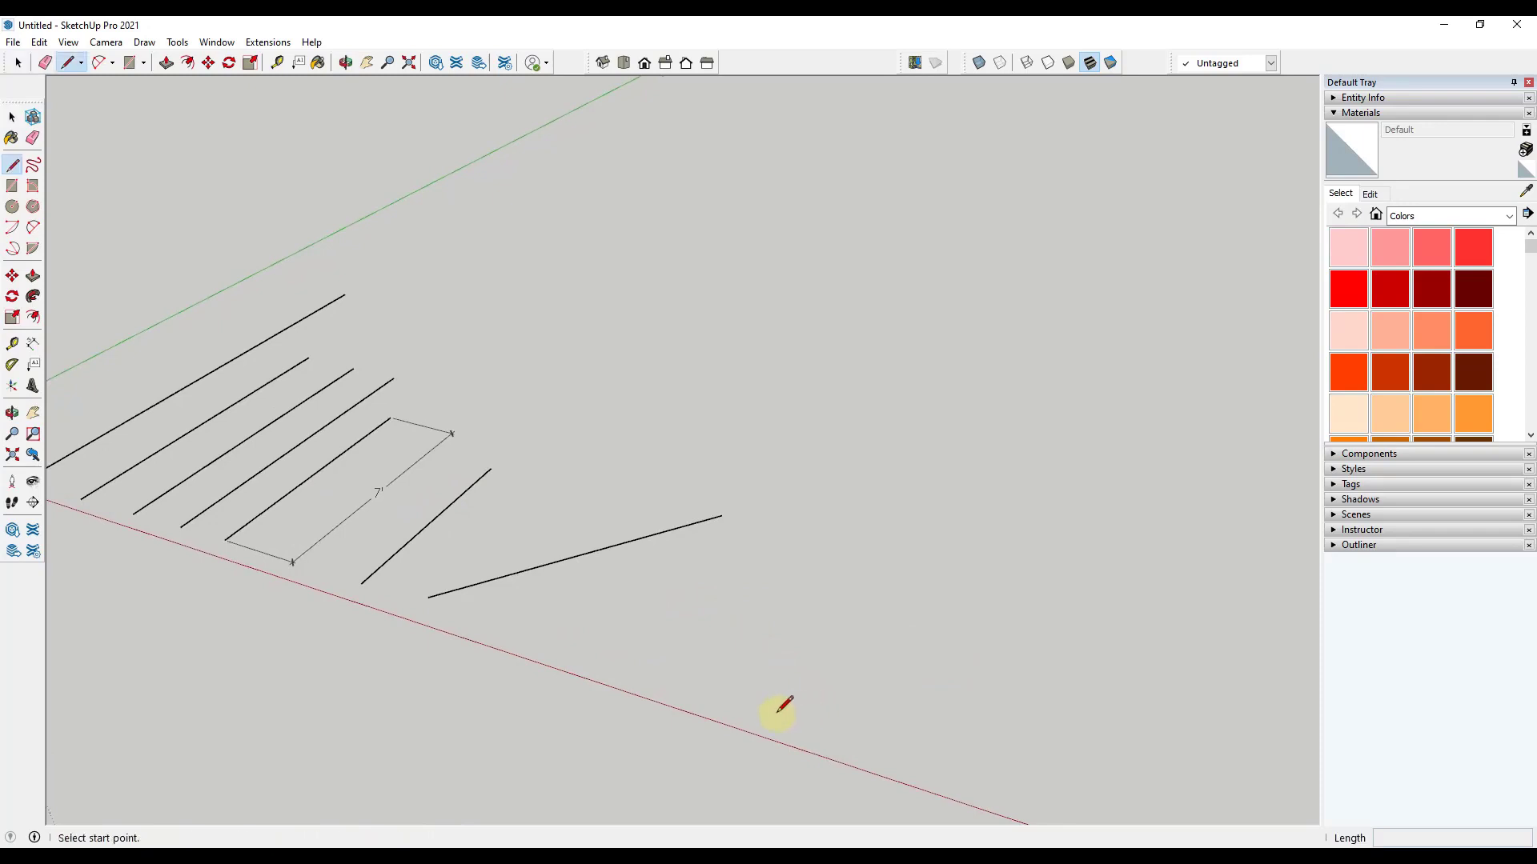
{"action": "left_click", "coordinate": [755, 713]}
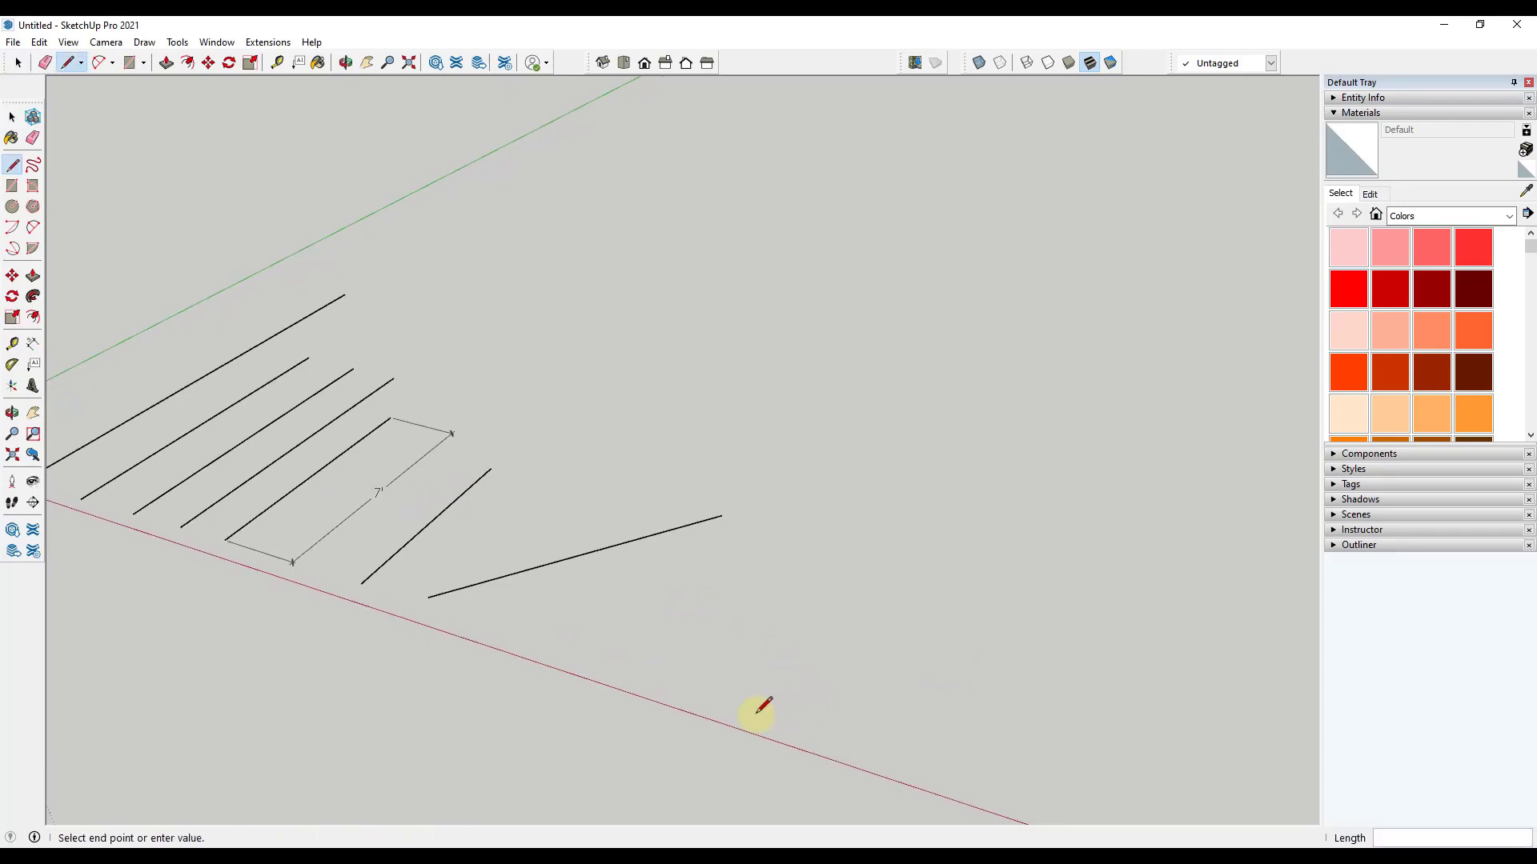
{"action": "left_click", "coordinate": [852, 549]}
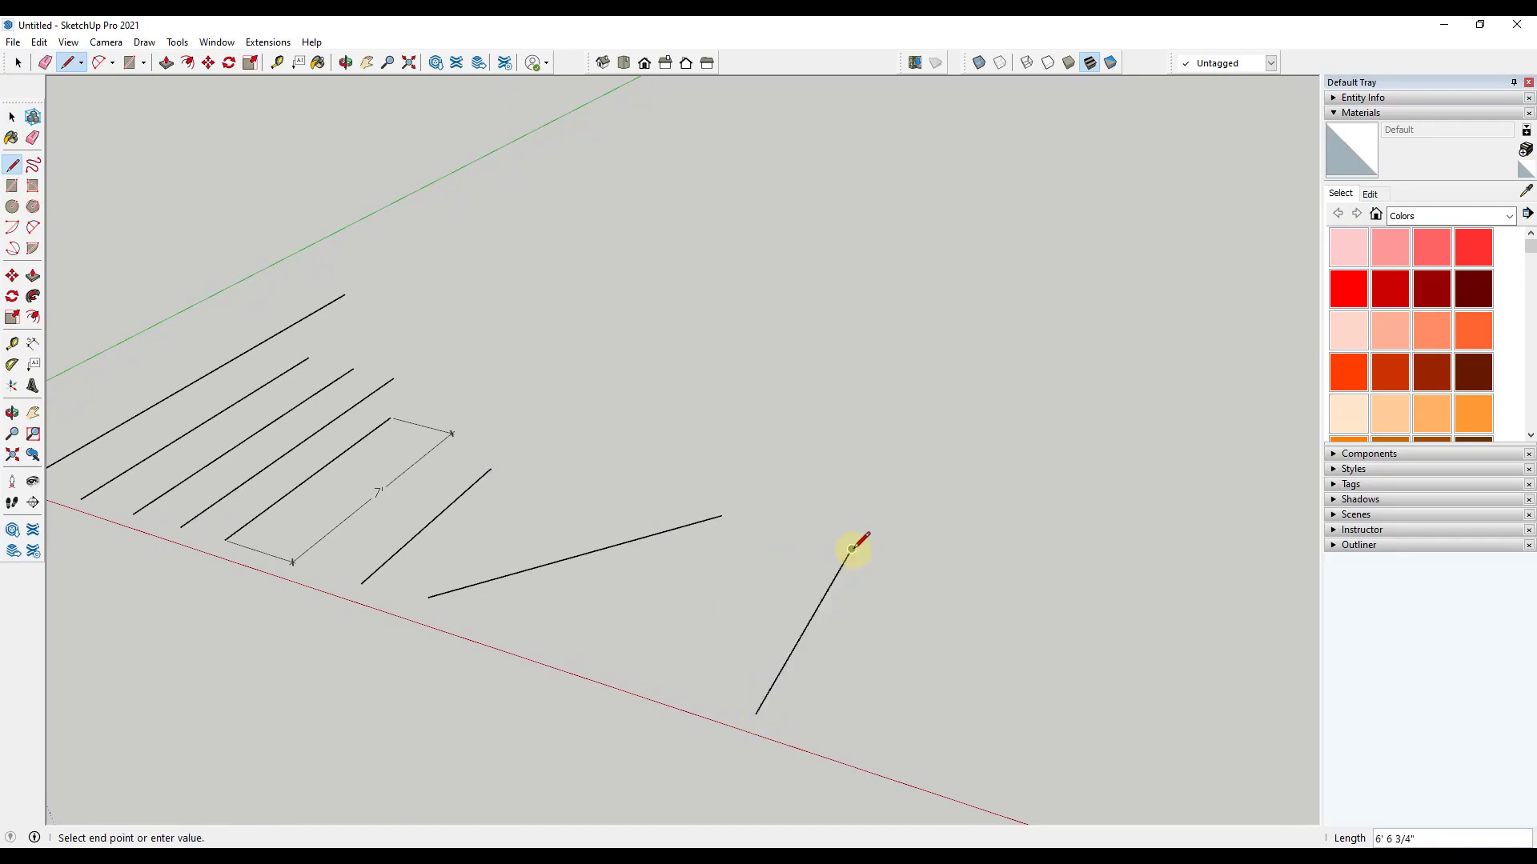
{"action": "left_click", "coordinate": [1022, 593]}
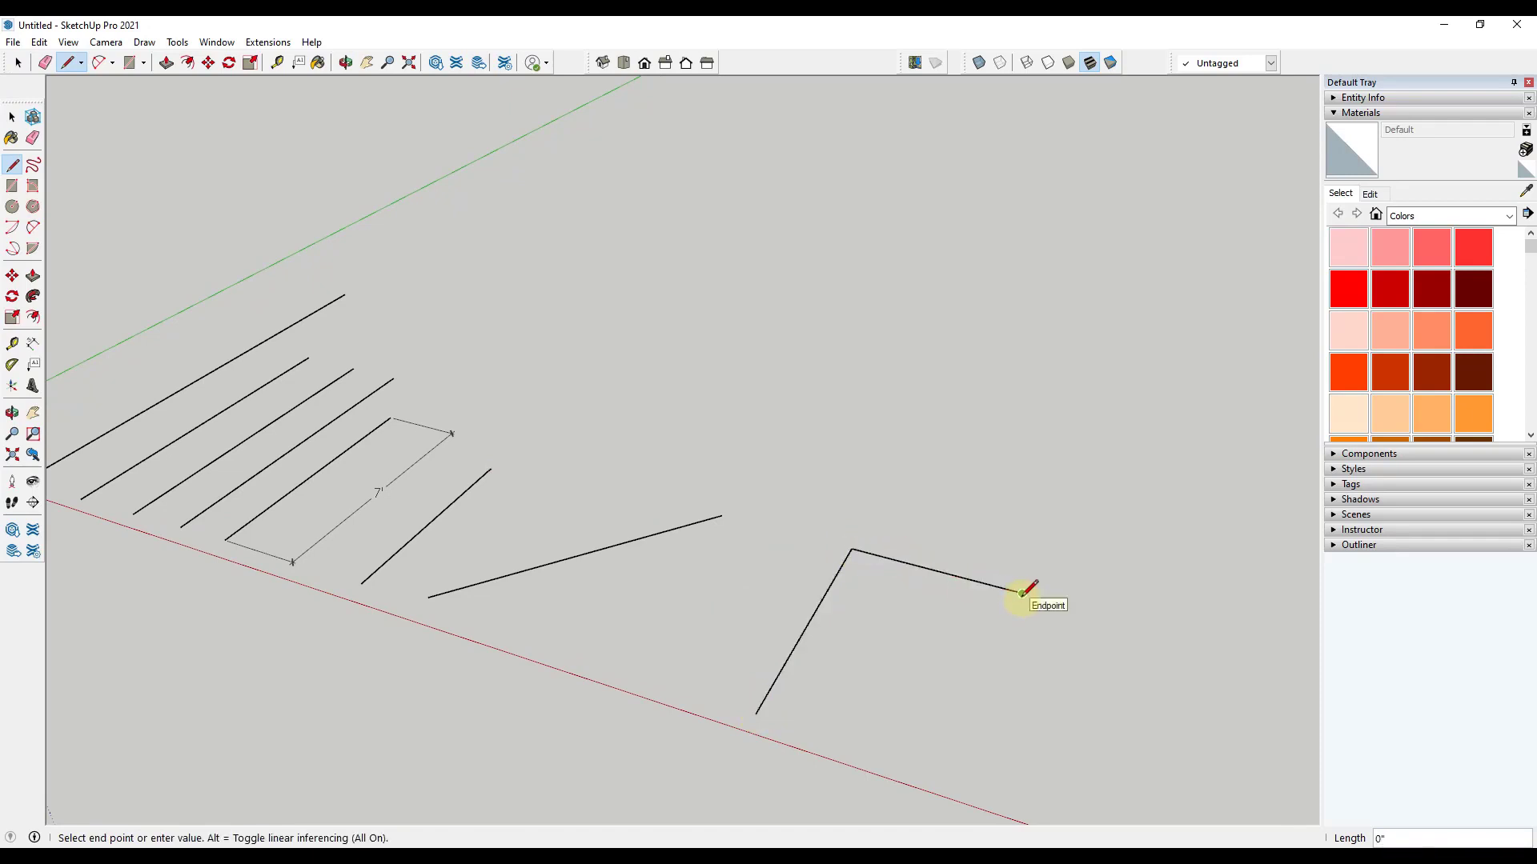
{"action": "key", "text": "Escape"}
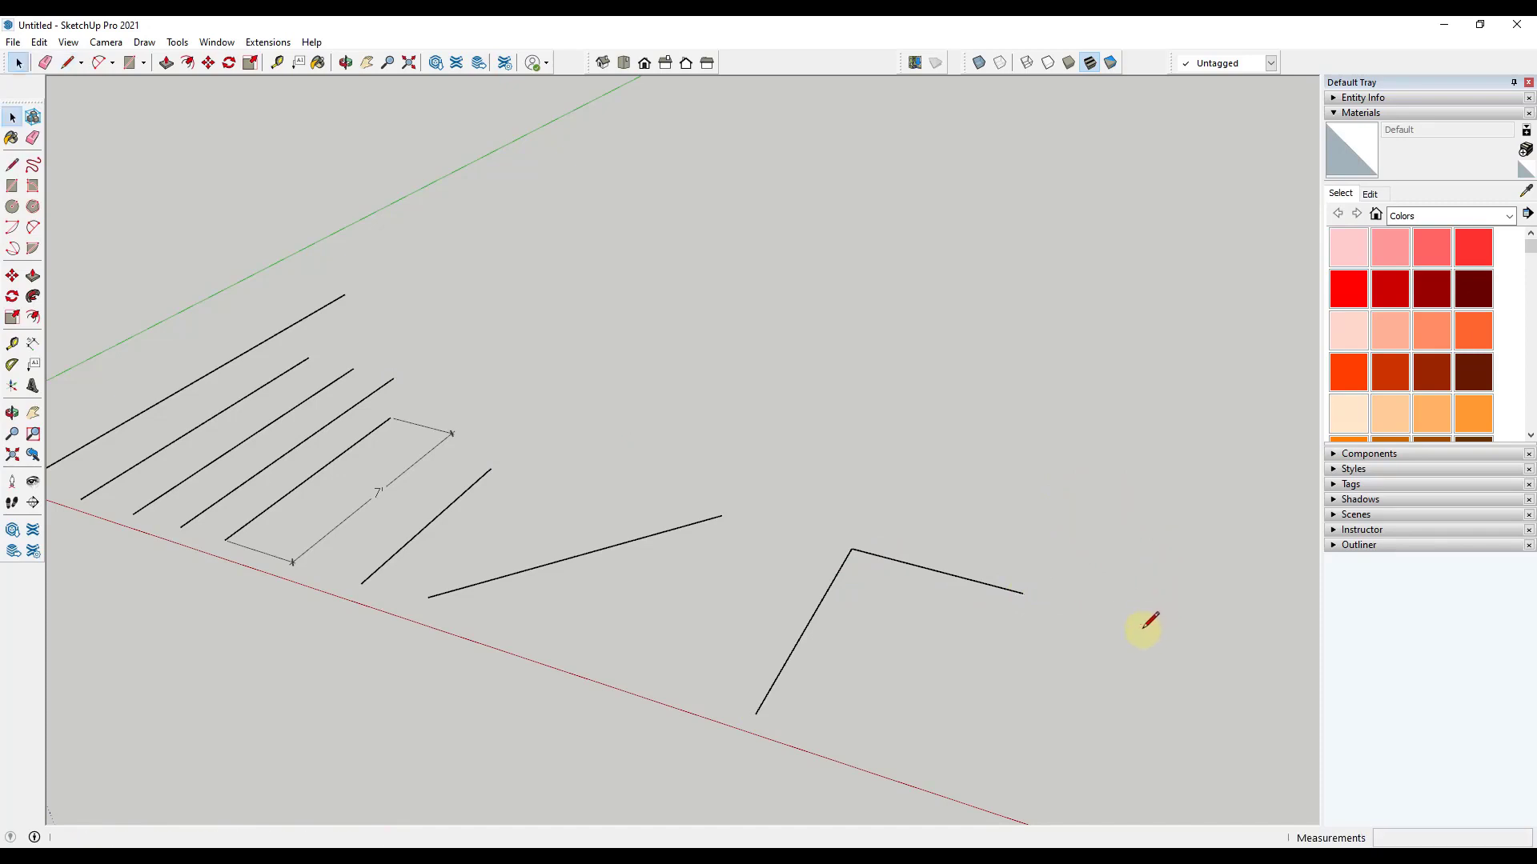
- Select the two connected edges in turn and show the selected edge's properties in Entity Info
{"action": "key", "text": "o"}
{"action": "mouse_move", "coordinate": [1104, 662]}
{"action": "left_mouse_down"}
{"action": "mouse_move", "coordinate": [992, 683]}
{"action": "mouse_move", "coordinate": [966, 576]}
{"action": "left_mouse_up"}
{"action": "key", "text": "space"}
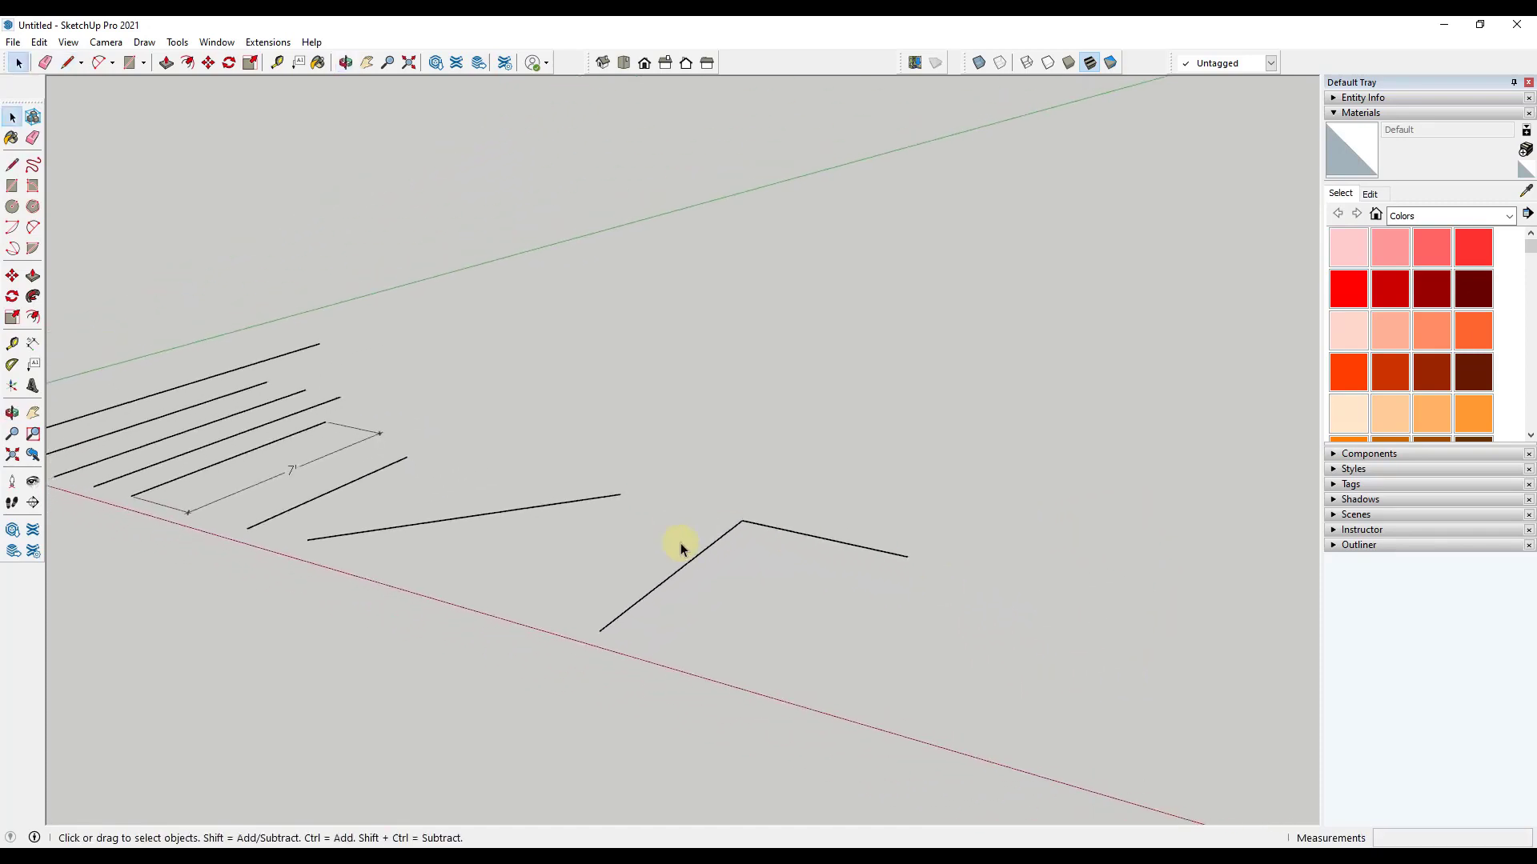
{"action": "left_click", "coordinate": [712, 547]}
{"action": "left_click", "coordinate": [781, 531]}
{"action": "left_click", "coordinate": [709, 549]}
{"action": "left_click", "coordinate": [774, 532]}
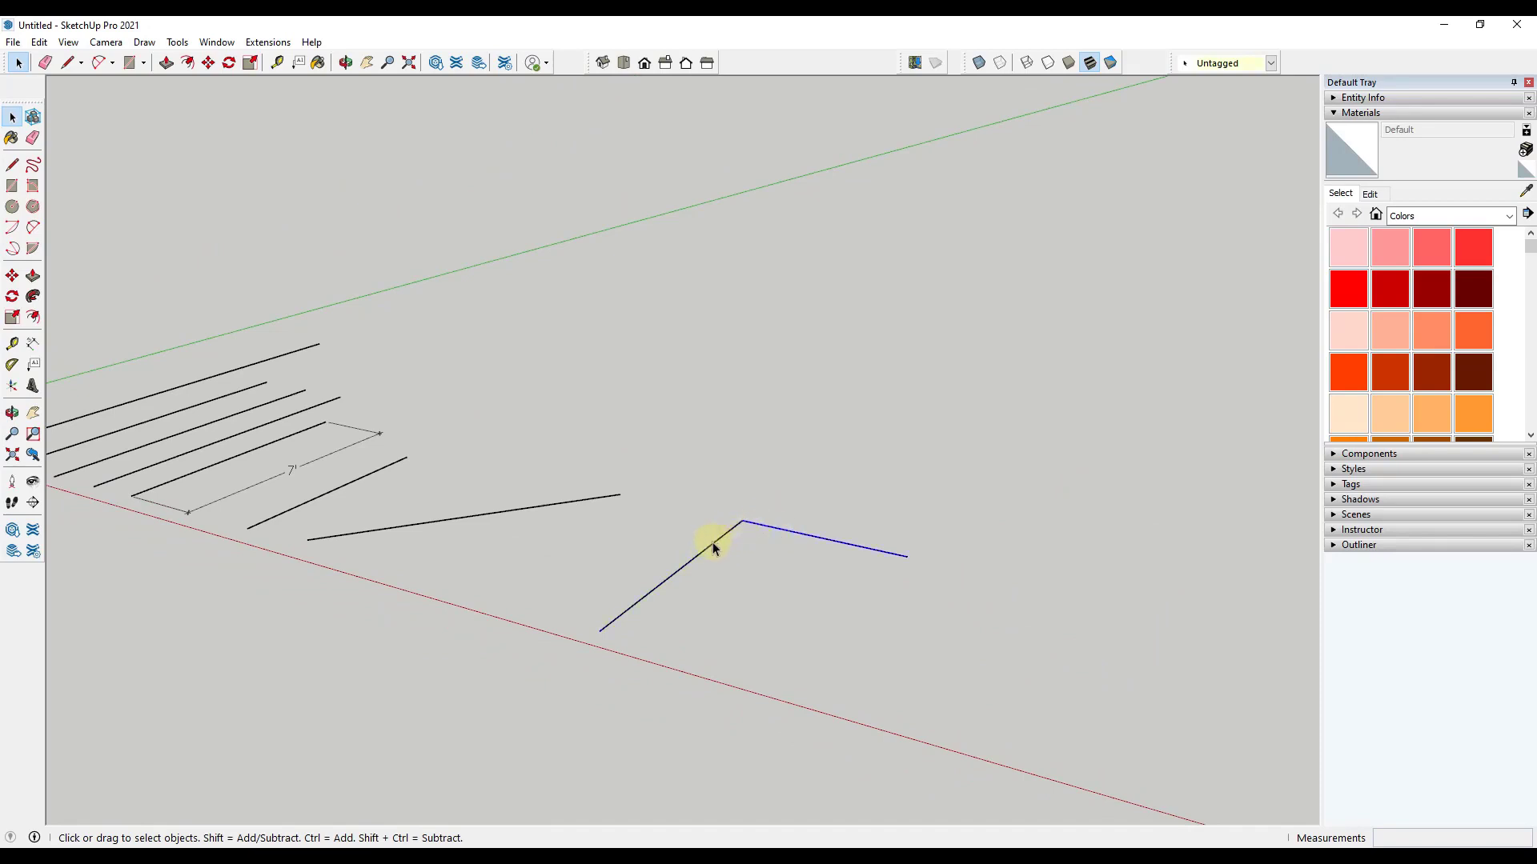
{"action": "left_click", "coordinate": [770, 527]}
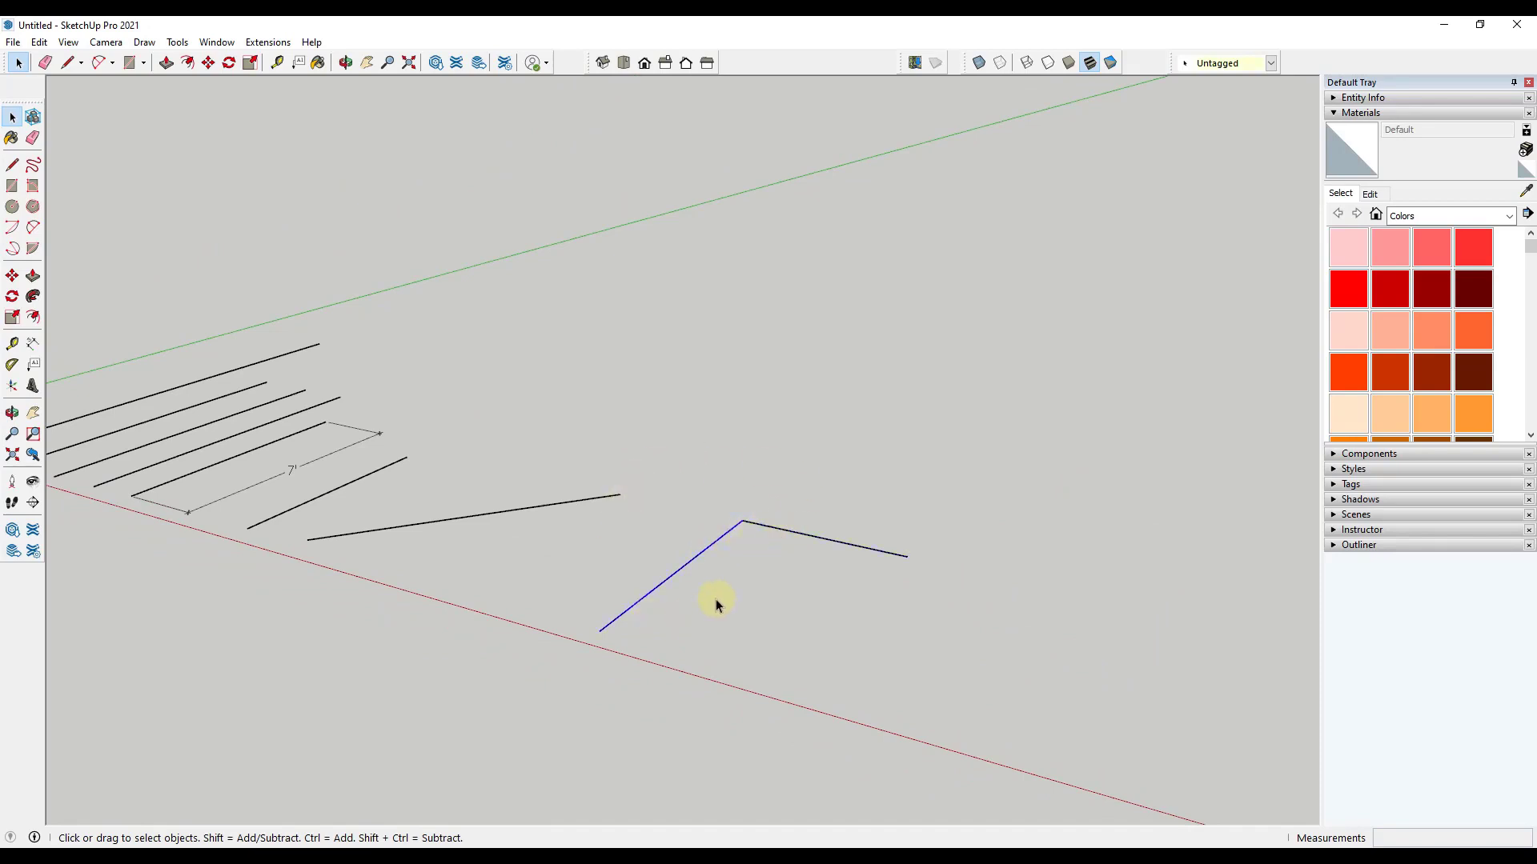
{"action": "left_click", "coordinate": [1333, 99]}
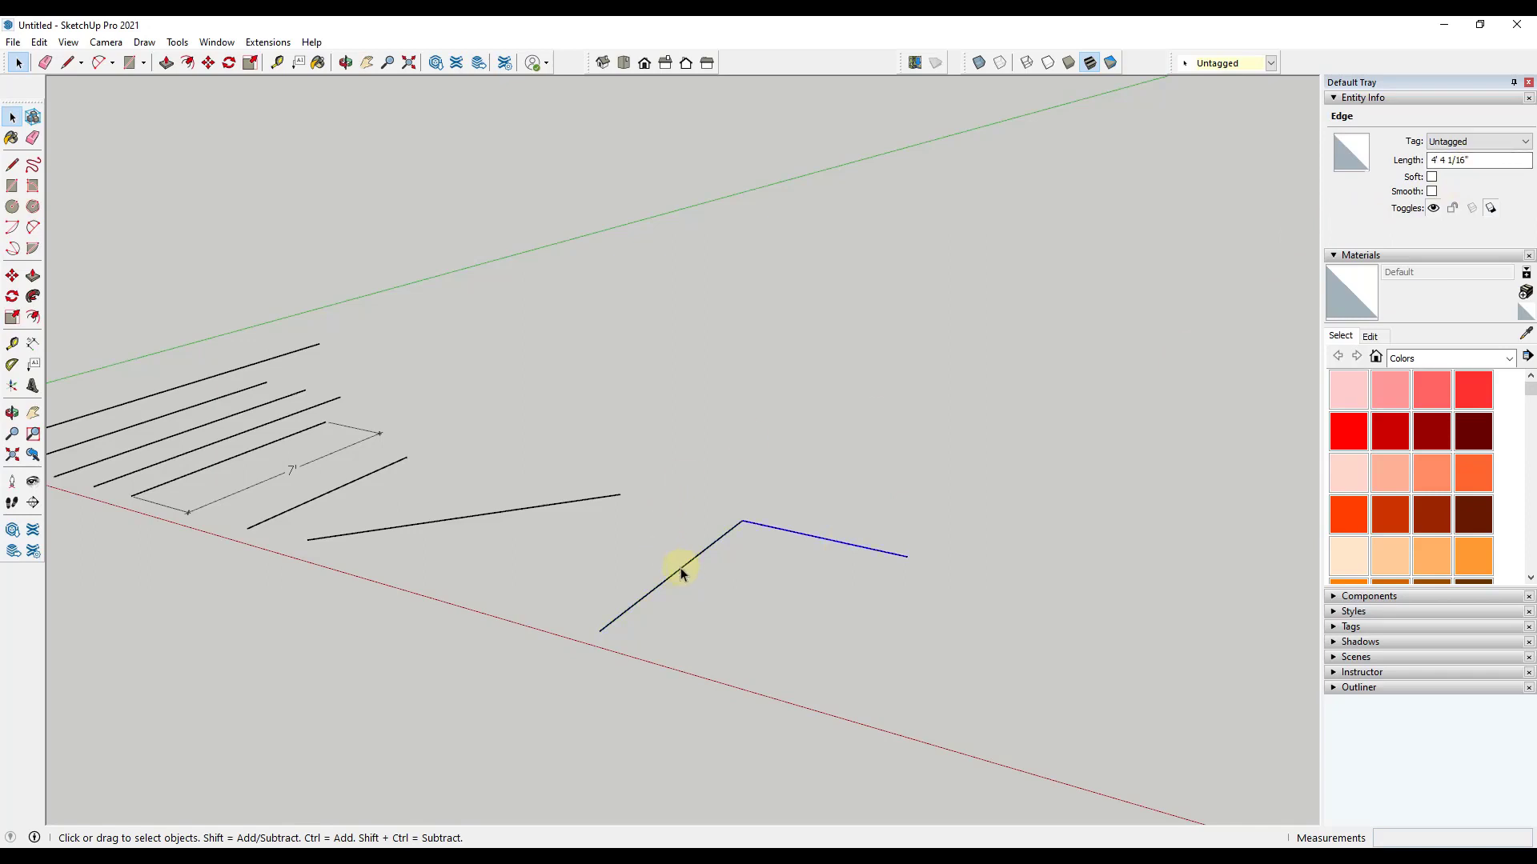
- Draw a line joining the free ends of the two connected edges, closing them into a triangular face
{"action": "middle_click_drag", "start_coordinate": [786, 607], "coordinate": [798, 631]}
{"action": "scroll", "coordinate": [810, 642], "scroll_direction": "up", "scroll_amount": 2}
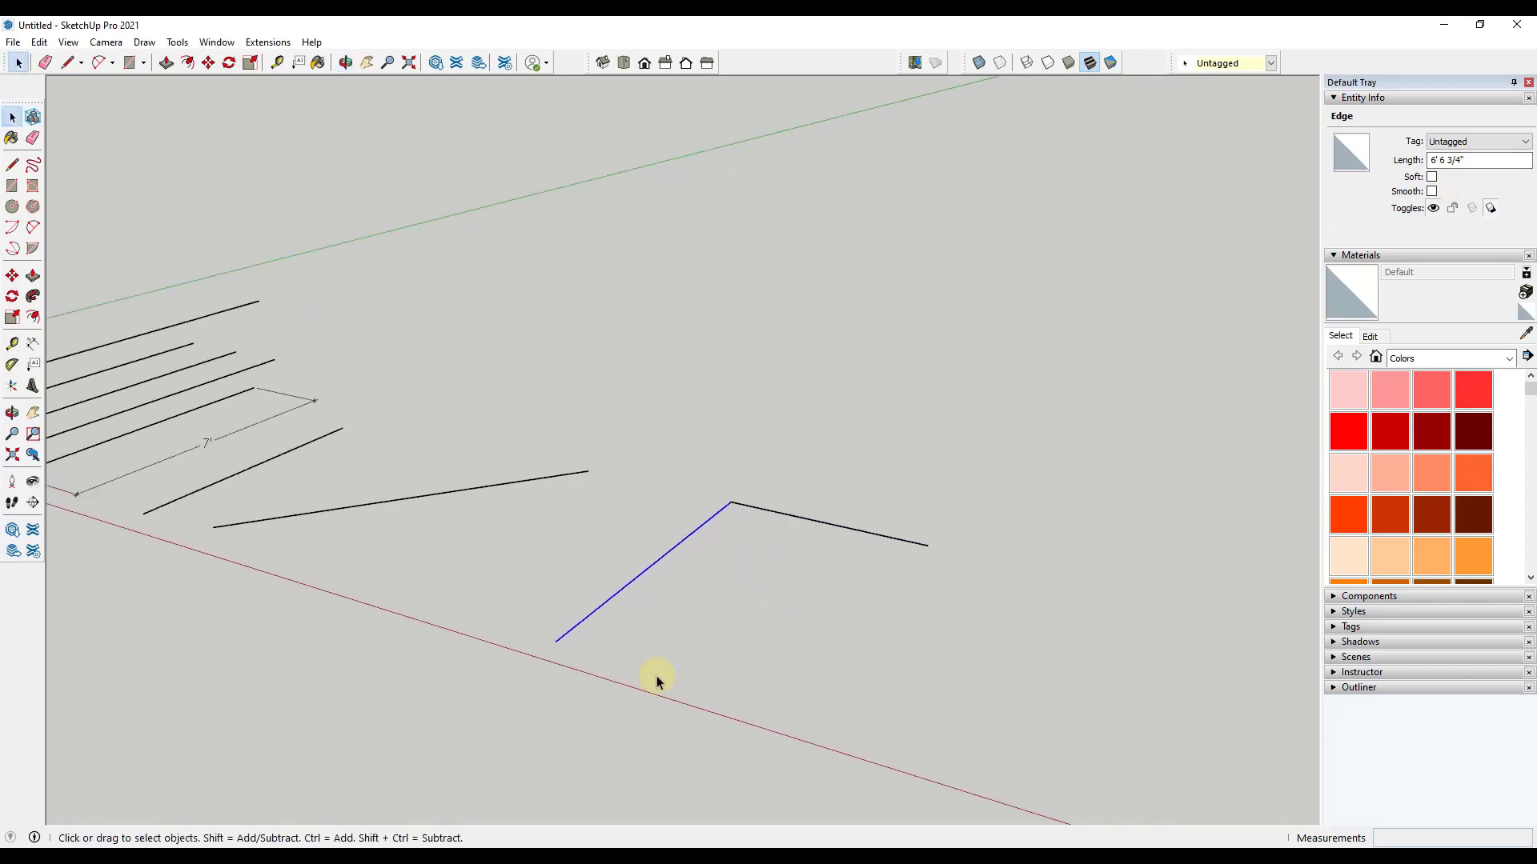
{"action": "key", "text": "l"}
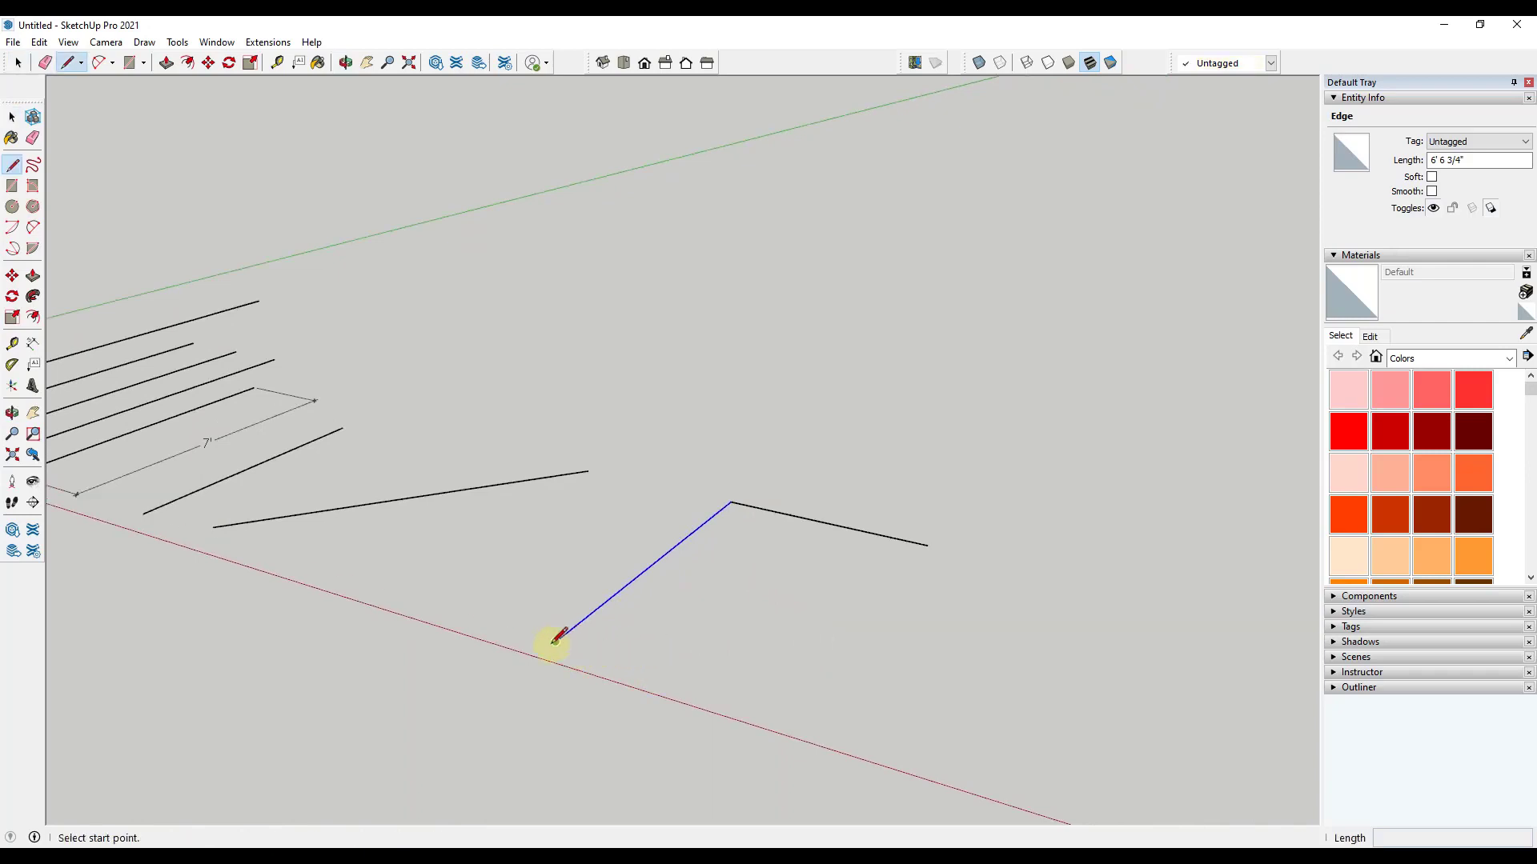
{"action": "left_click", "coordinate": [558, 640]}
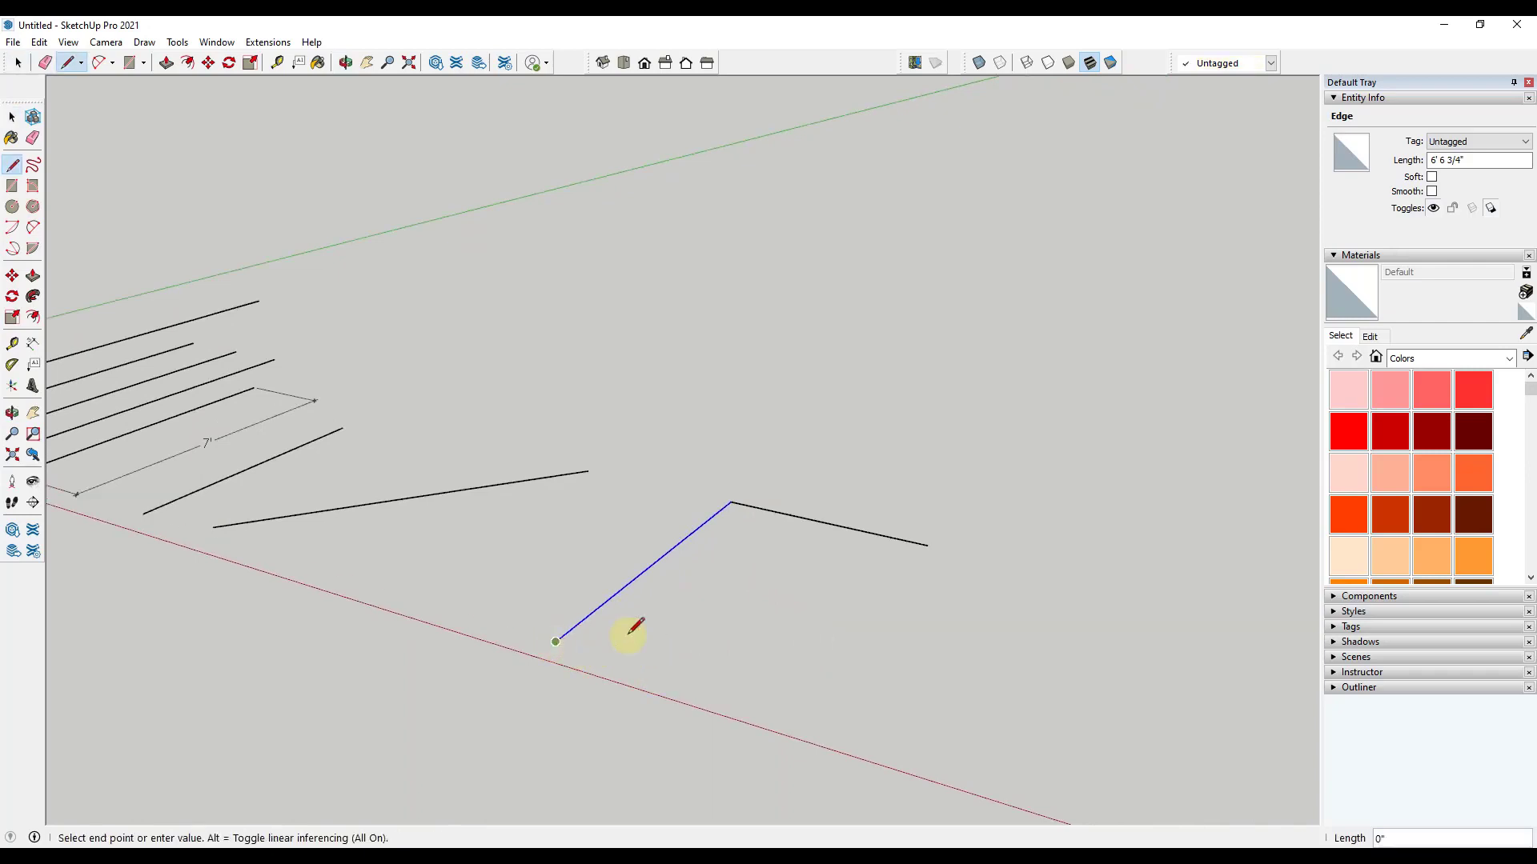
{"action": "left_click", "coordinate": [928, 545]}
{"action": "key", "text": "space"}
- Select the triangular face, deselect it, and select it again to examine its properties in Entity Info
{"action": "left_click", "coordinate": [766, 555]}
{"action": "left_click", "coordinate": [798, 659]}
{"action": "left_click", "coordinate": [751, 565]}
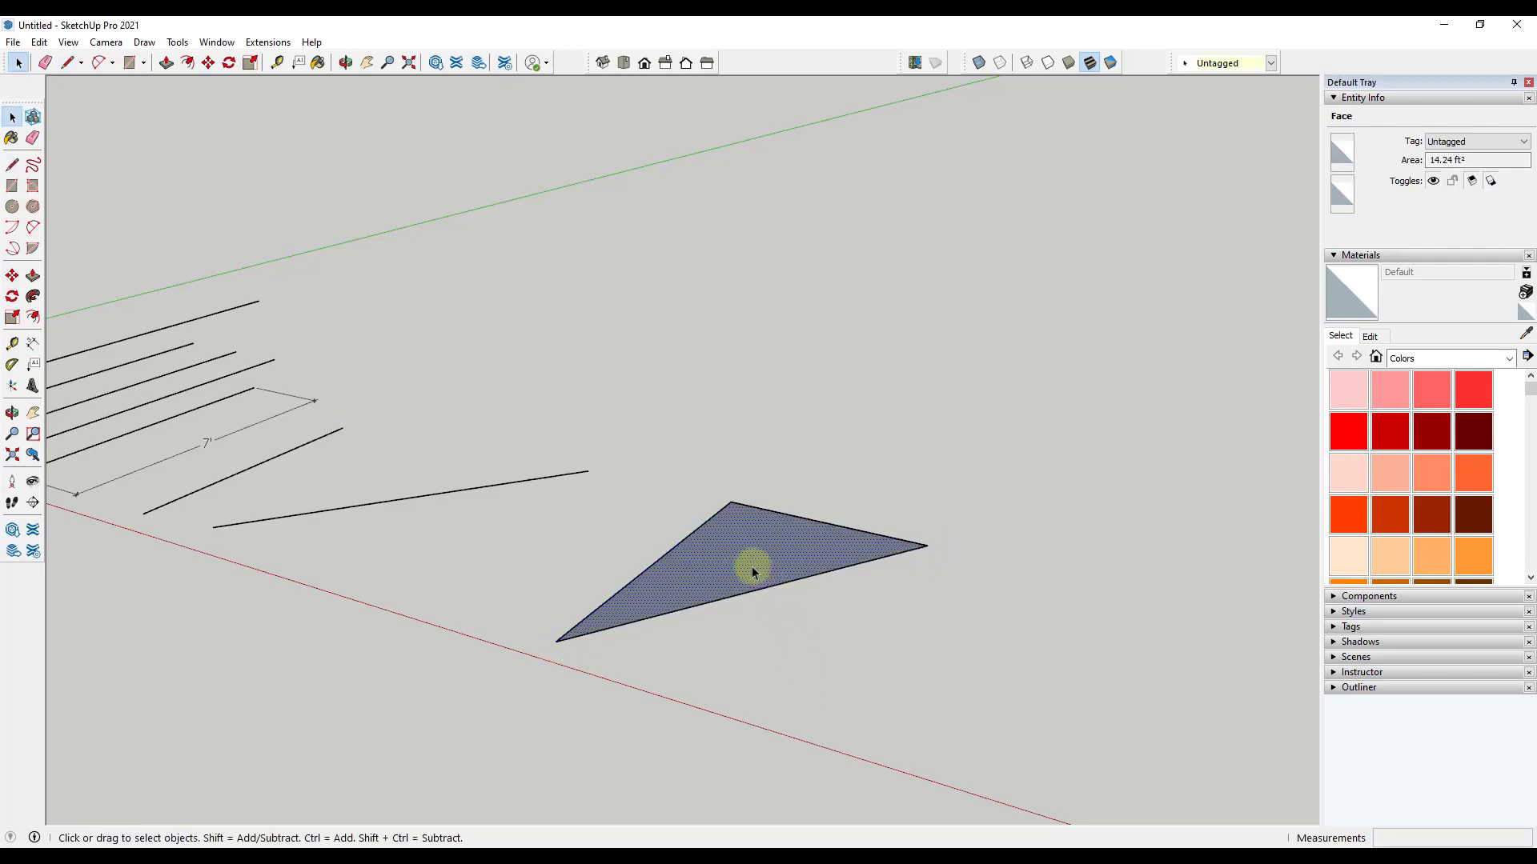
{"action": "middle_click_drag", "start_coordinate": [752, 565], "coordinate": [753, 619]}
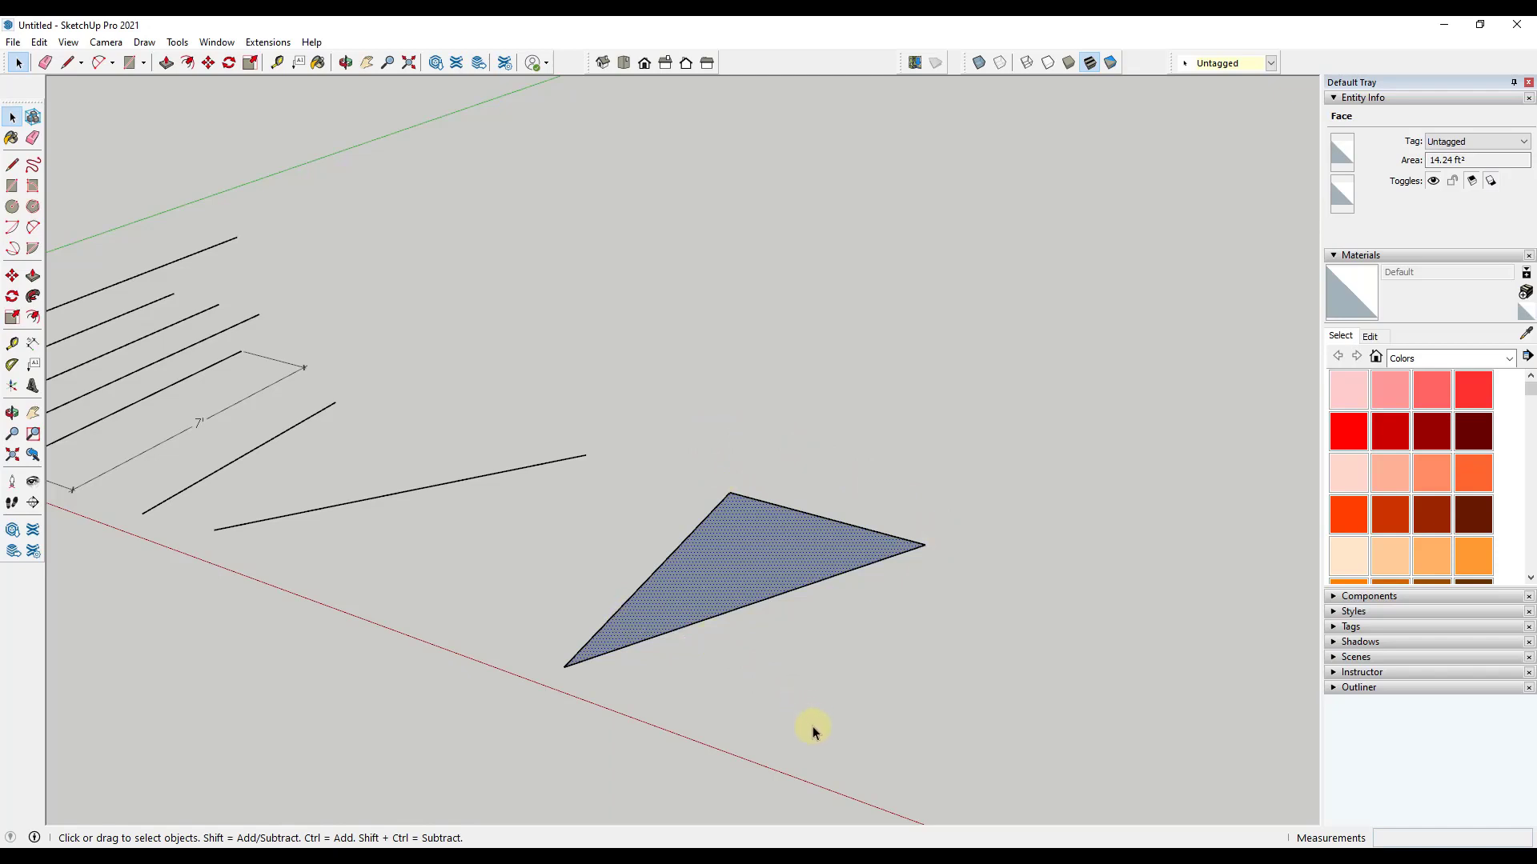
- Draw a line on the ground beyond the triangular face and a vertical line rising along the blue axis from its near end
{"action": "middle_click_drag", "start_coordinate": [974, 725], "coordinate": [793, 614]}
{"action": "key", "text": "l"}
{"action": "left_click", "coordinate": [861, 535]}
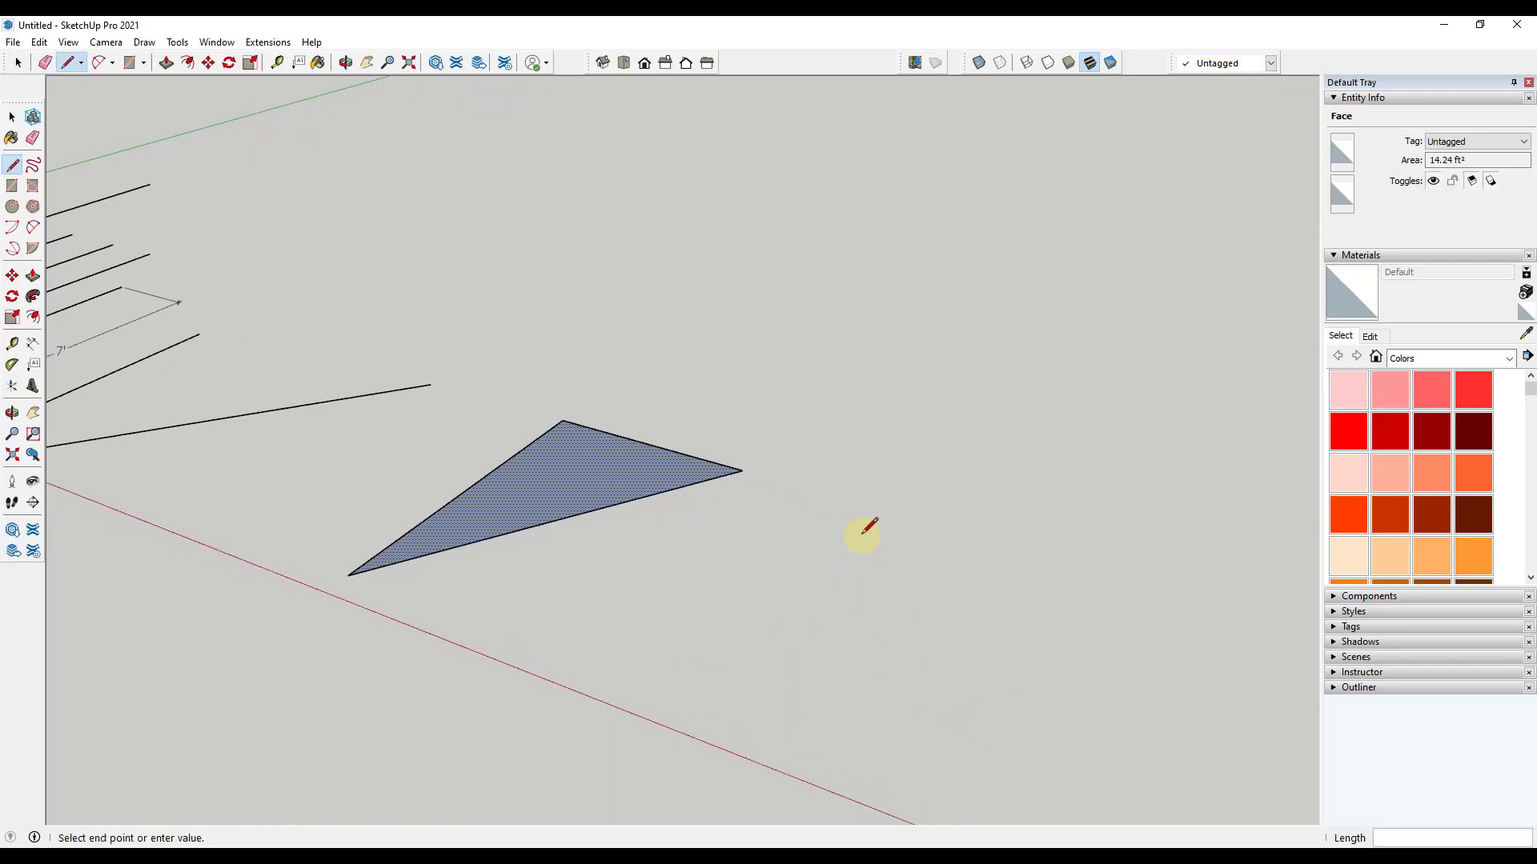
{"action": "left_click", "coordinate": [719, 717]}
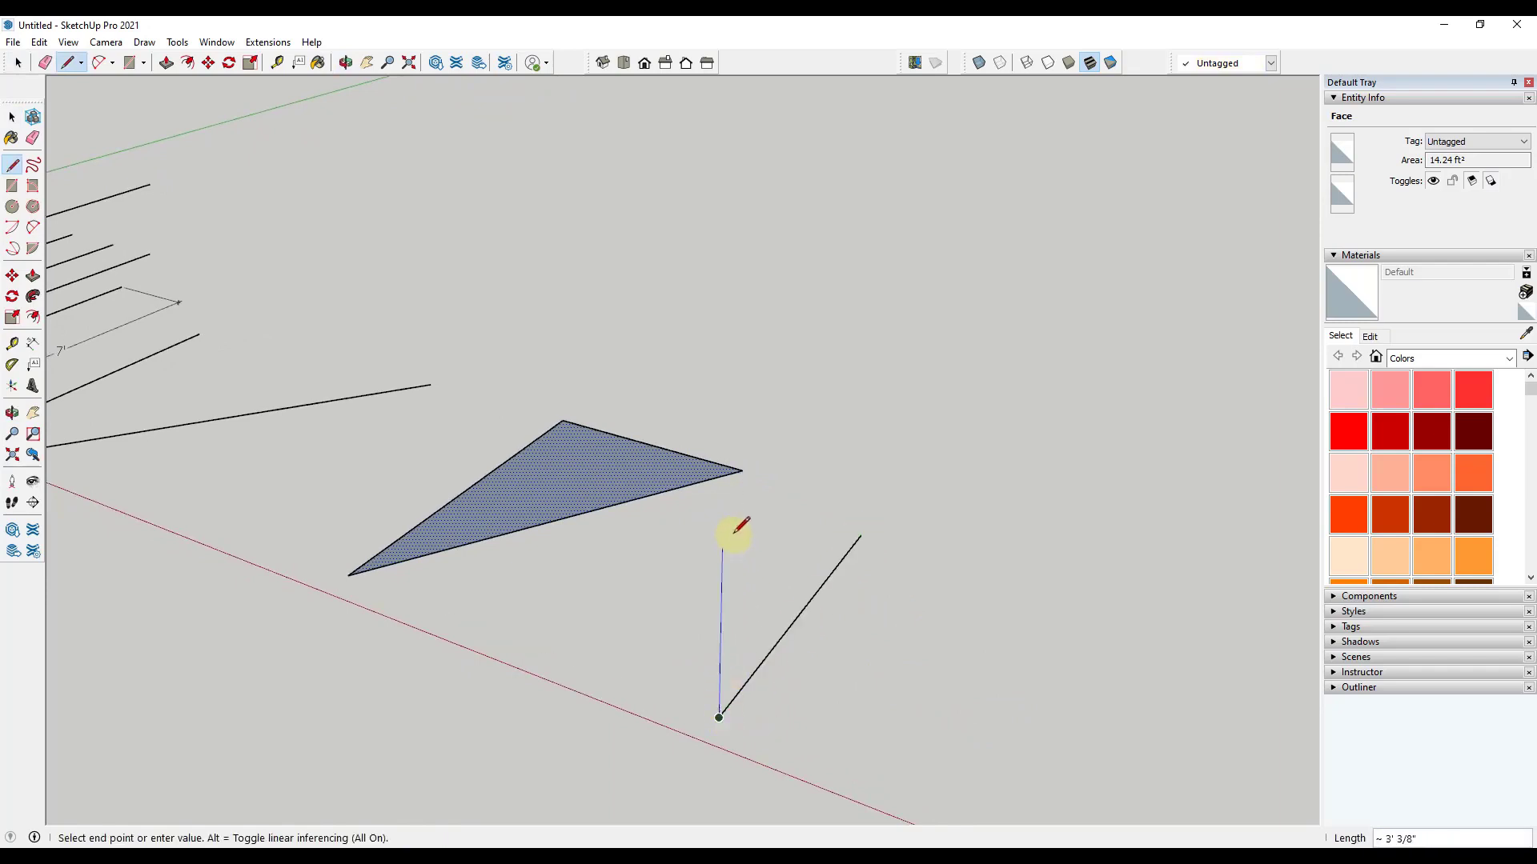
{"action": "left_click", "coordinate": [723, 516]}
{"action": "key", "text": "space"}
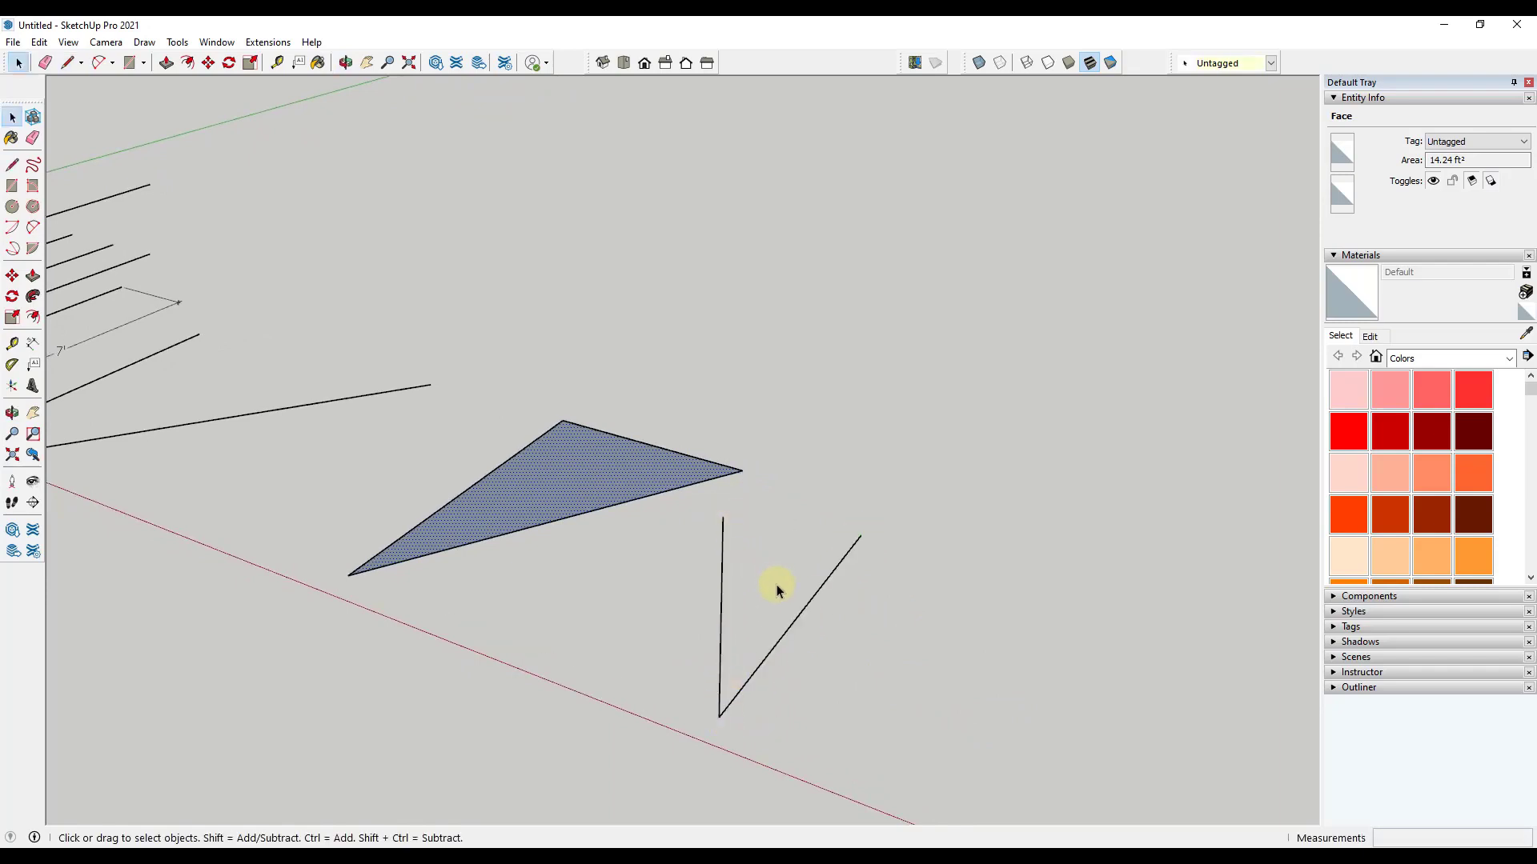
- Draw a ground line about 6' 3" long from the first line's free end, and connect it to the top of the vertical line
{"action": "key", "text": "l"}
{"action": "left_click", "coordinate": [861, 535]}
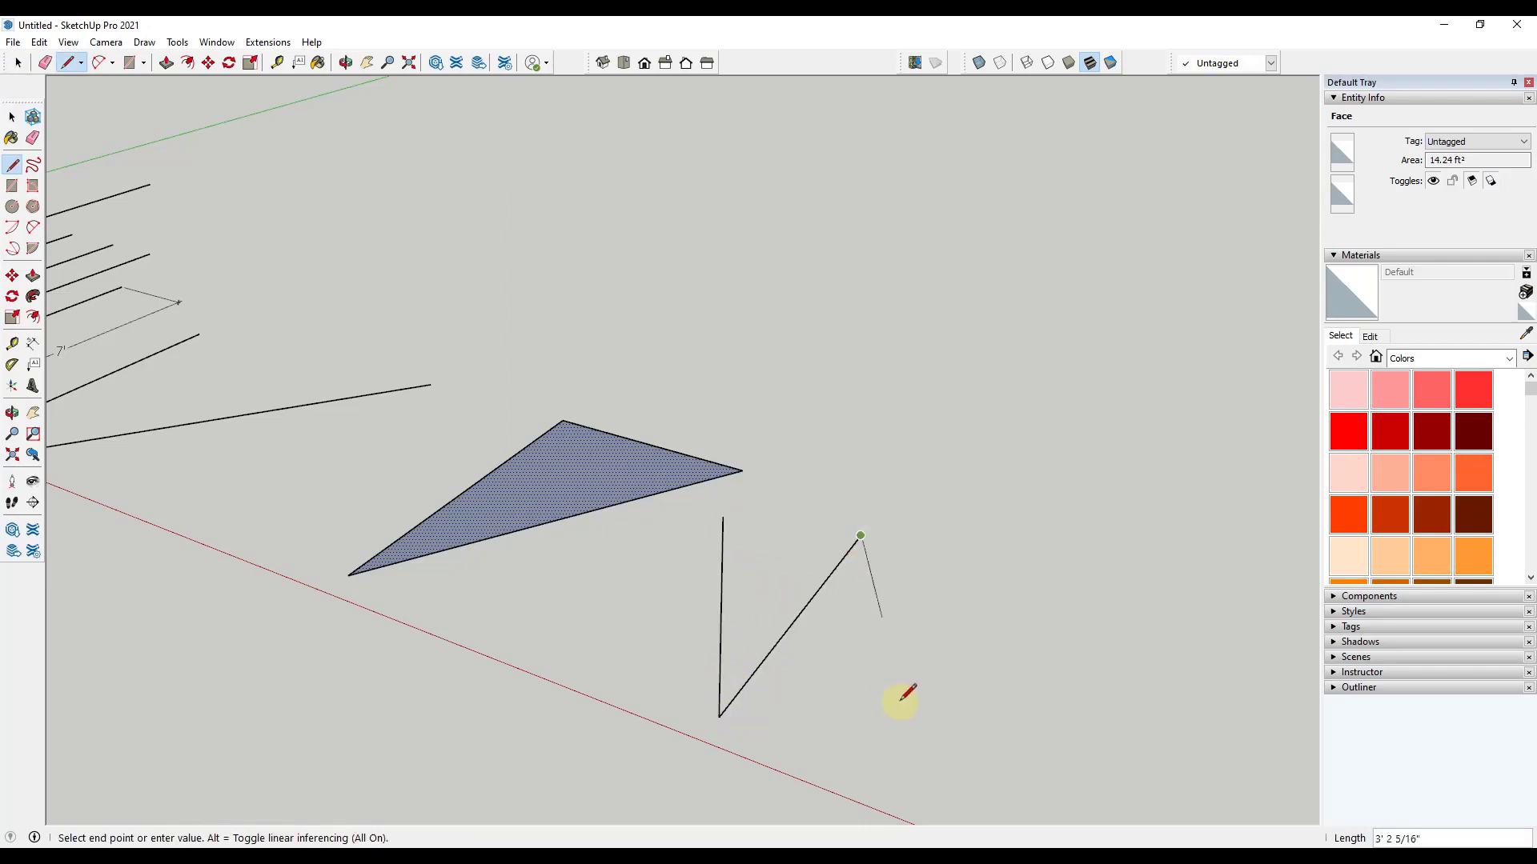
{"action": "left_click", "coordinate": [908, 788]}
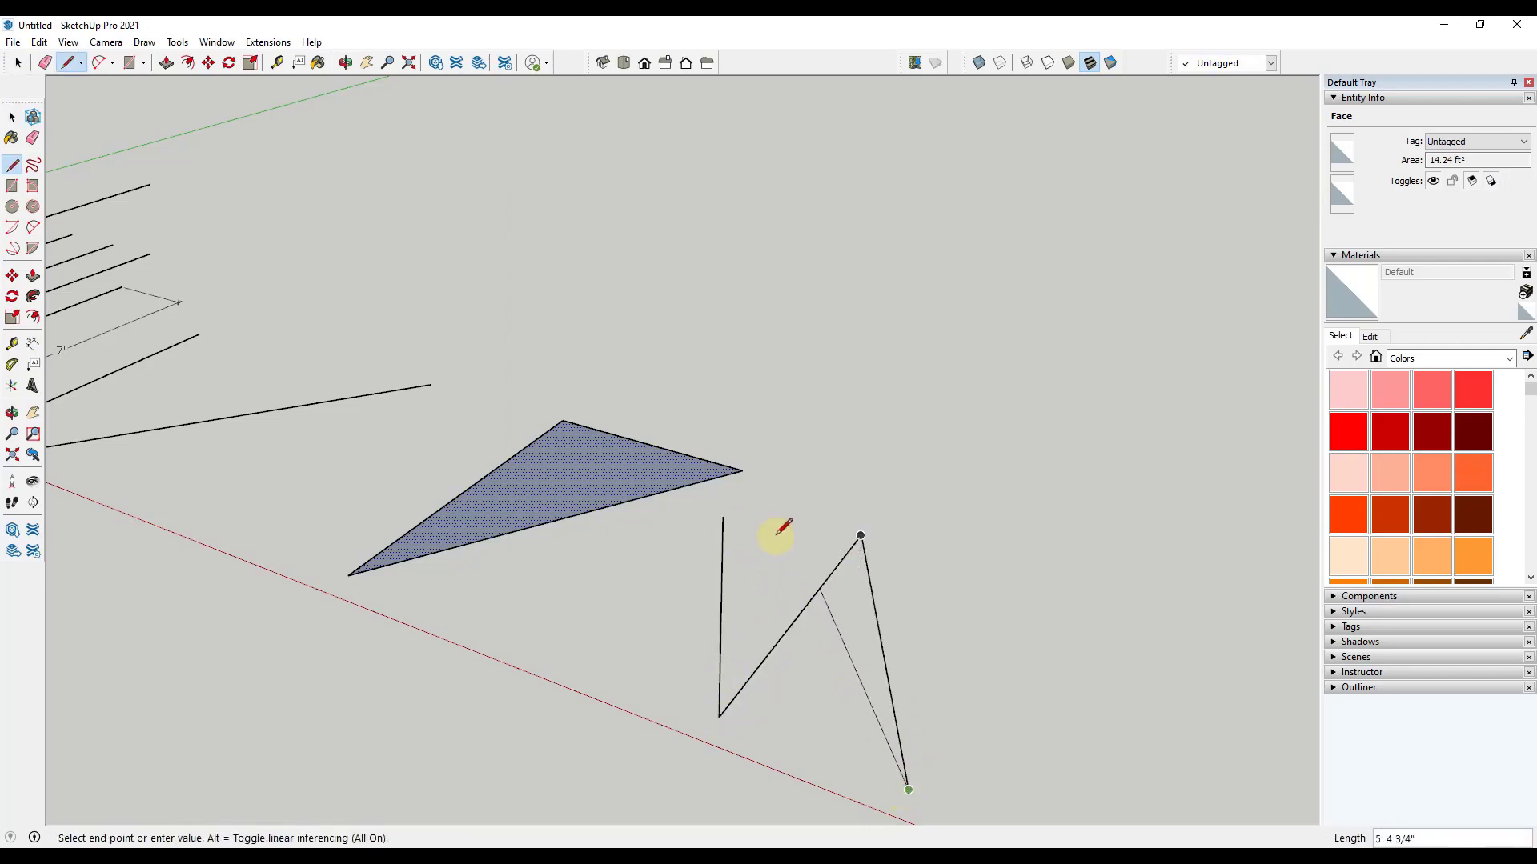
{"action": "left_click", "coordinate": [724, 517]}
{"action": "key", "text": "space"}
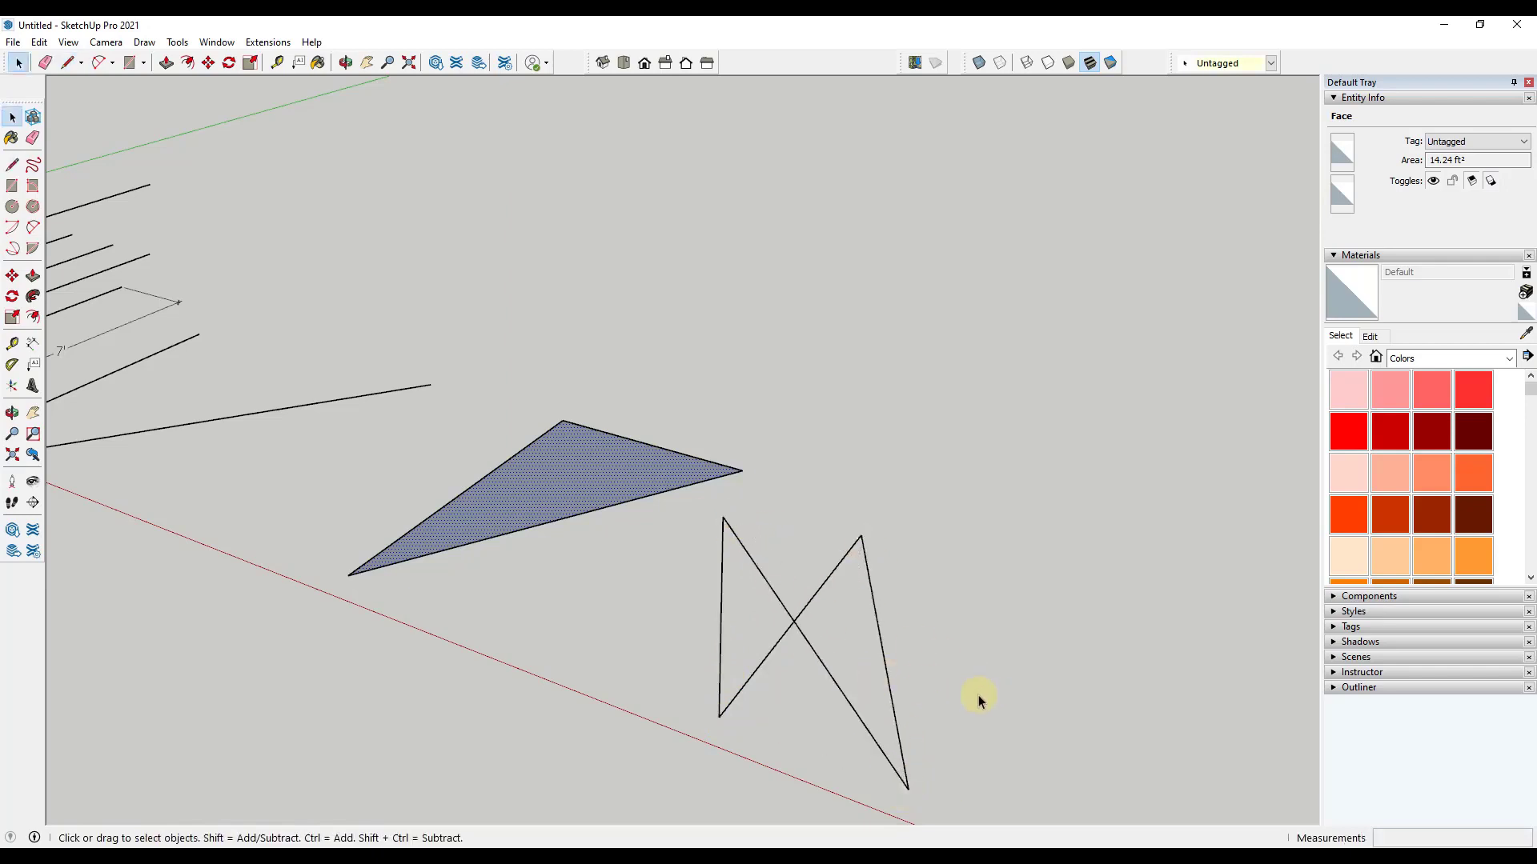
- Draw a line from the vertical edge's base to the opposite ground corner, dividing the non-planar loop into two triangular faces
{"action": "middle_click_drag", "start_coordinate": [978, 695], "coordinate": [744, 603]}
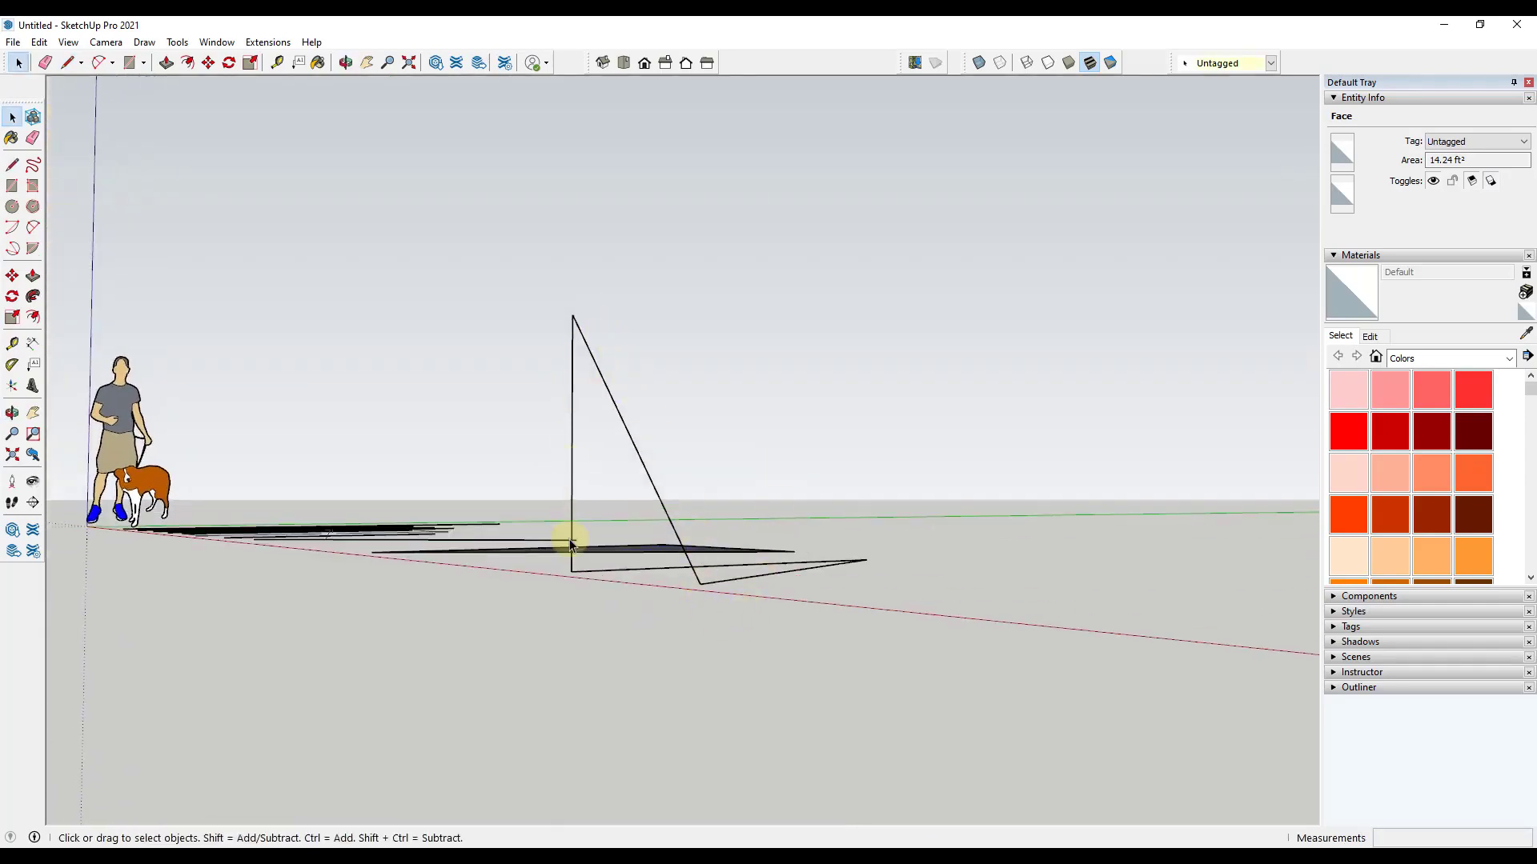
{"action": "middle_click_drag", "start_coordinate": [470, 797], "coordinate": [601, 686]}
{"action": "middle_click_drag", "start_coordinate": [639, 785], "coordinate": [866, 736]}
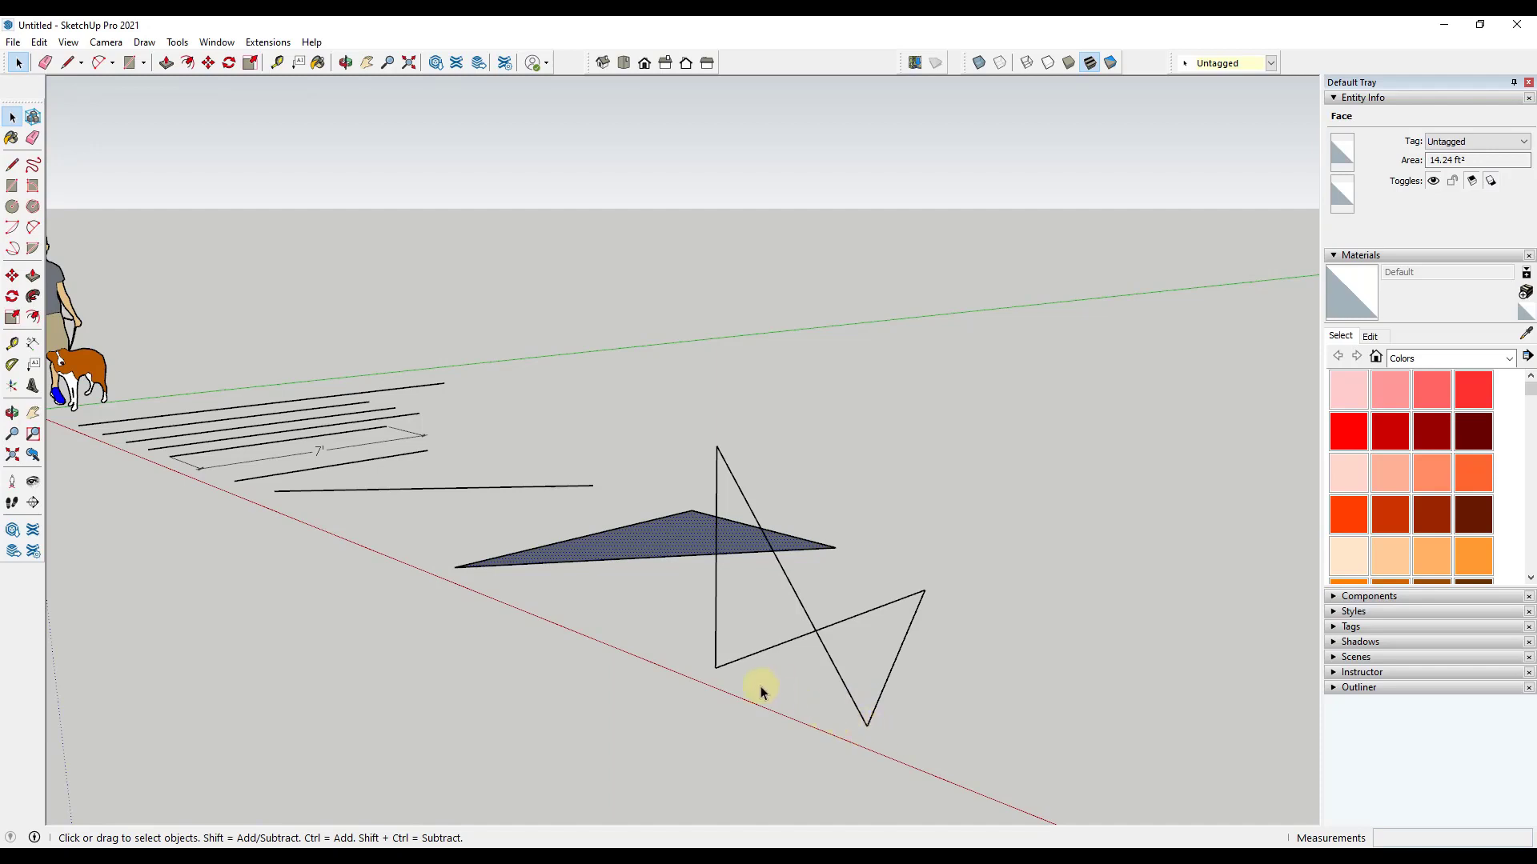
{"action": "mouse_move", "coordinate": [798, 699]}
{"action": "middle_mouse_down"}
{"action": "mouse_move", "coordinate": [800, 714]}
{"action": "mouse_move", "coordinate": [795, 697]}
{"action": "middle_mouse_up"}
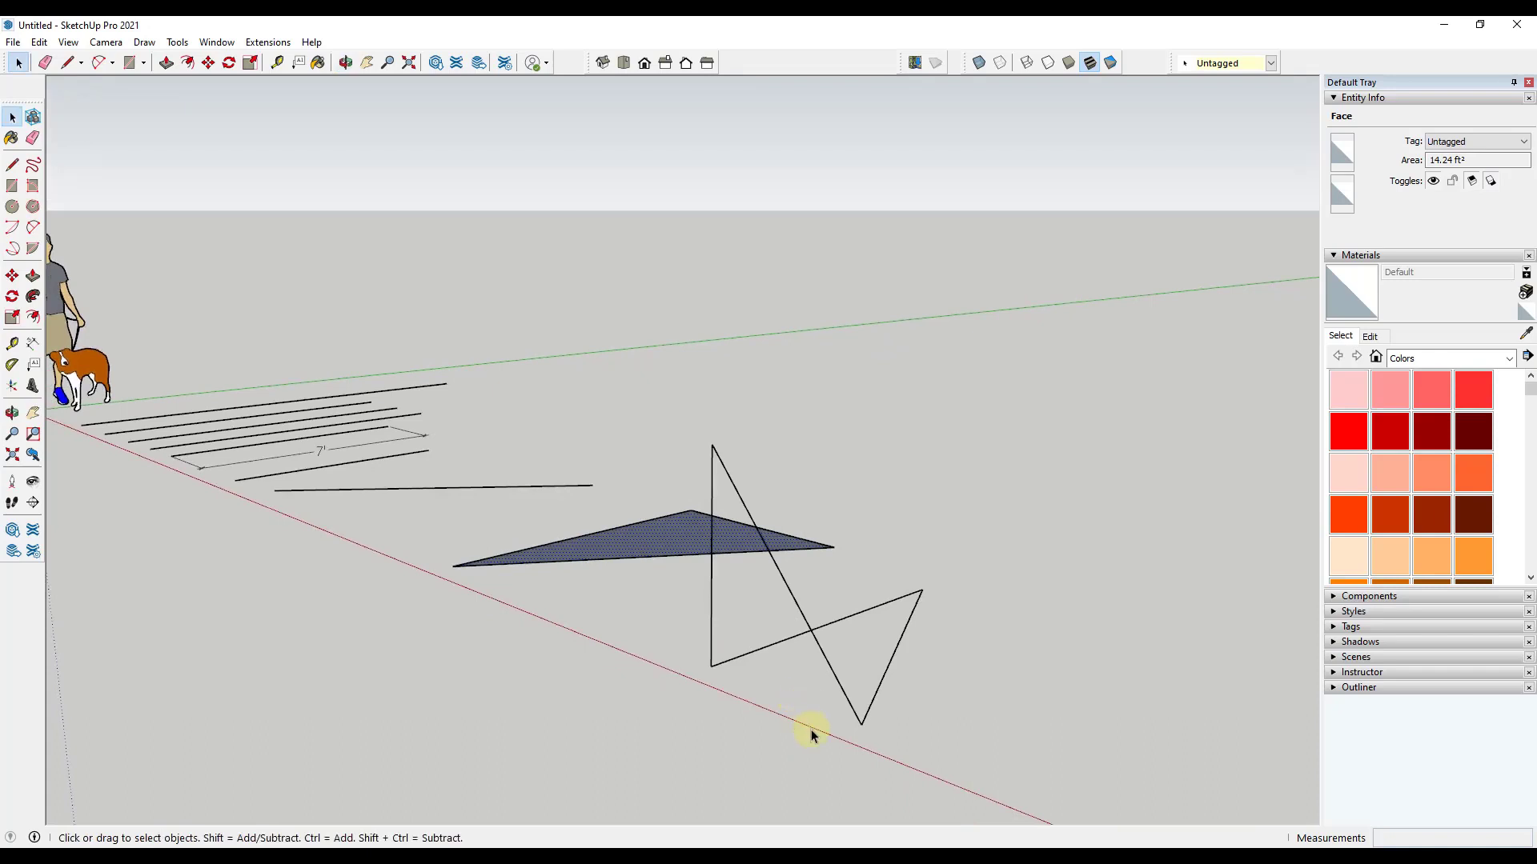
{"action": "key", "text": "l"}
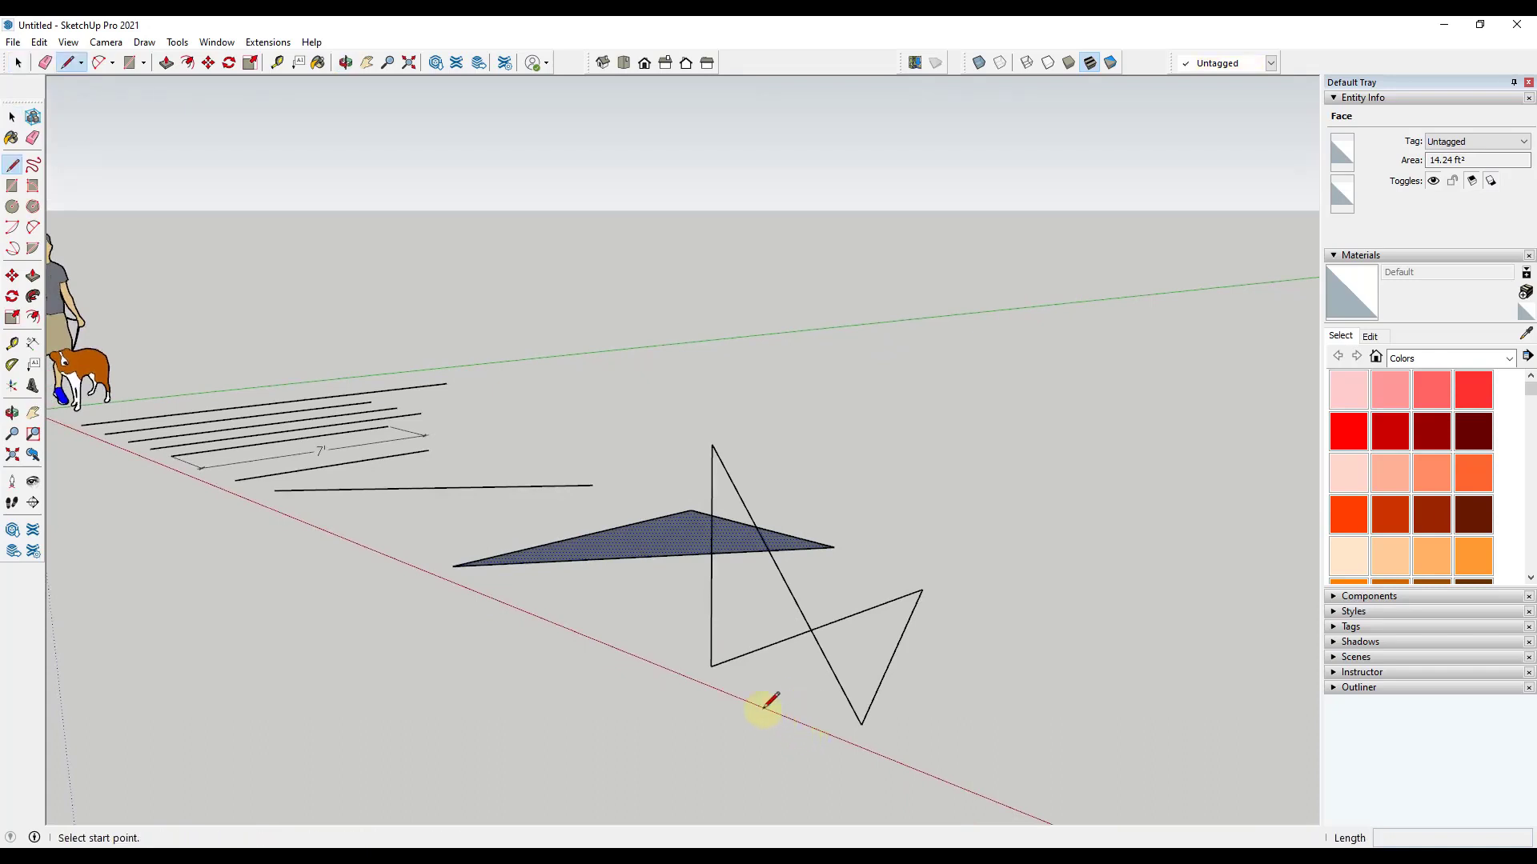
{"action": "left_click", "coordinate": [711, 665]}
{"action": "left_click", "coordinate": [863, 723]}
{"action": "key", "text": "space"}
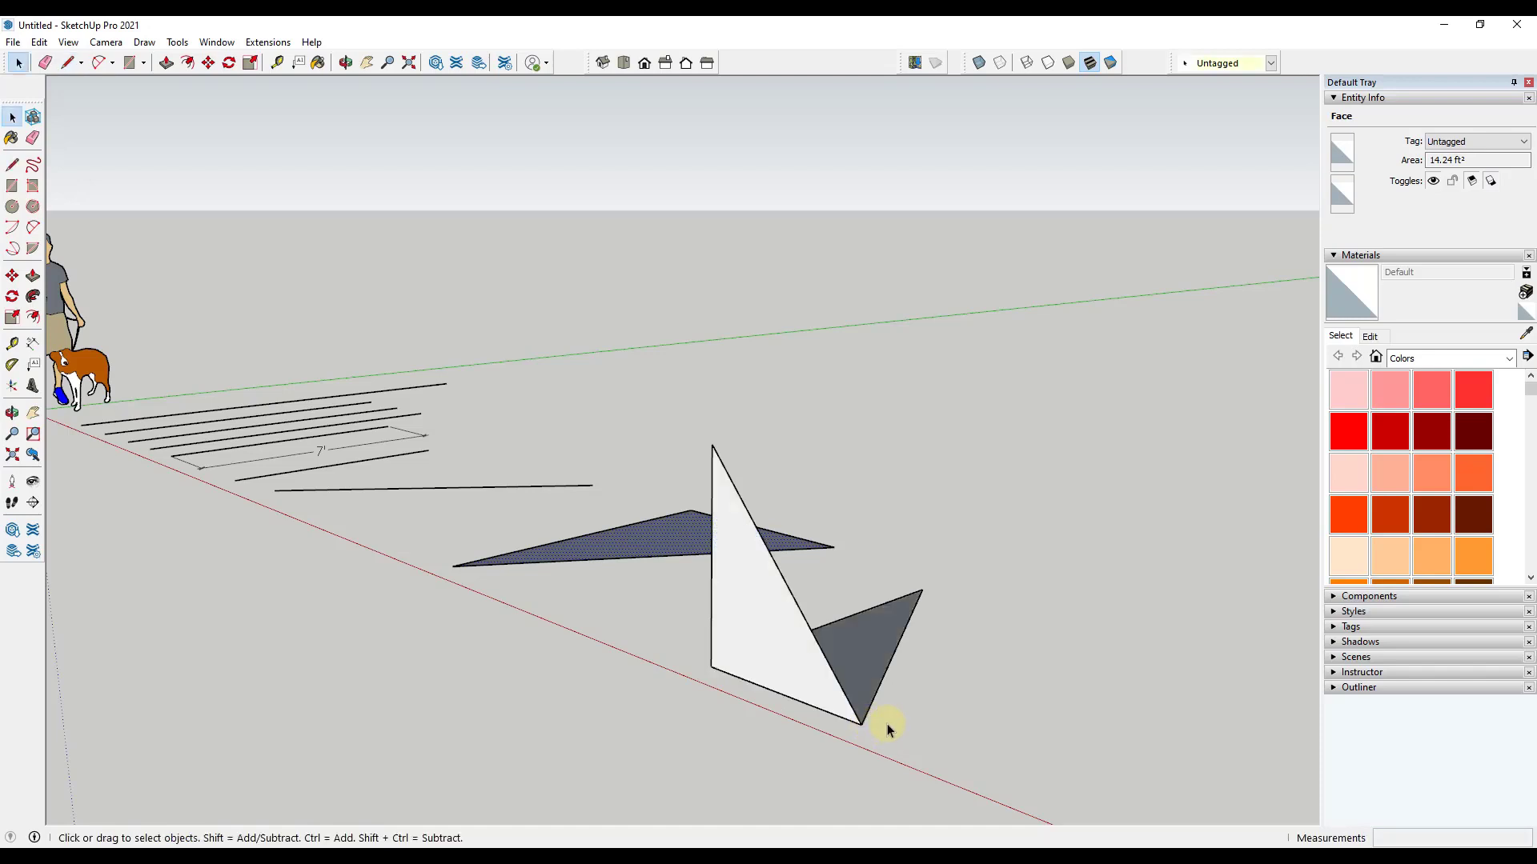
- Select the new shared edge and the outer ground edge in turn to examine which edges bound the two triangular faces
{"action": "mouse_move", "coordinate": [886, 721]}
{"action": "middle_mouse_down"}
{"action": "mouse_move", "coordinate": [721, 764]}
{"action": "mouse_move", "coordinate": [631, 730]}
{"action": "middle_mouse_up"}
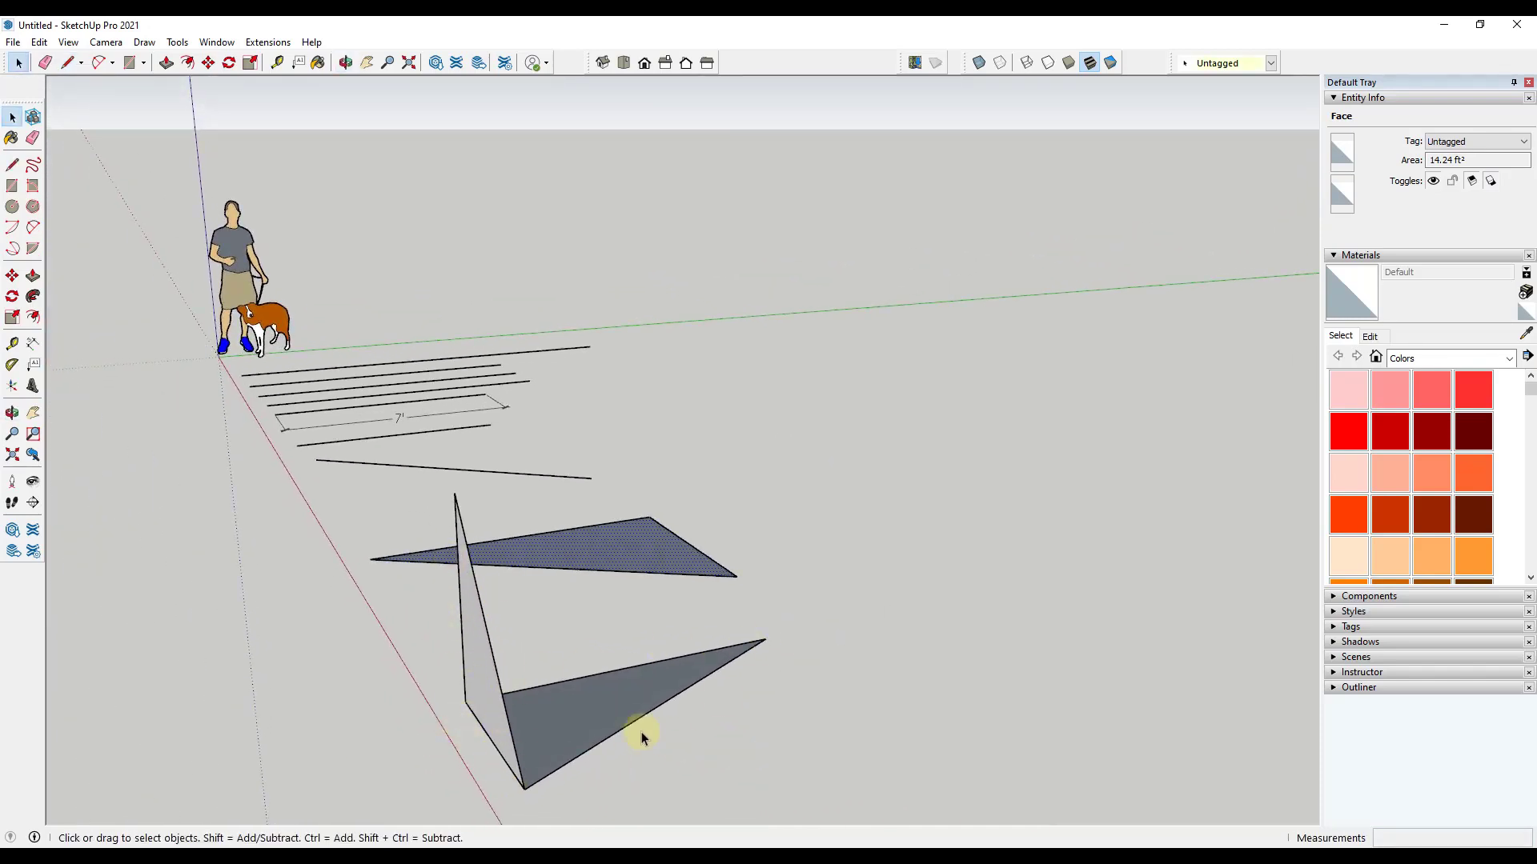
{"action": "middle_click_drag", "start_coordinate": [518, 782], "coordinate": [638, 711]}
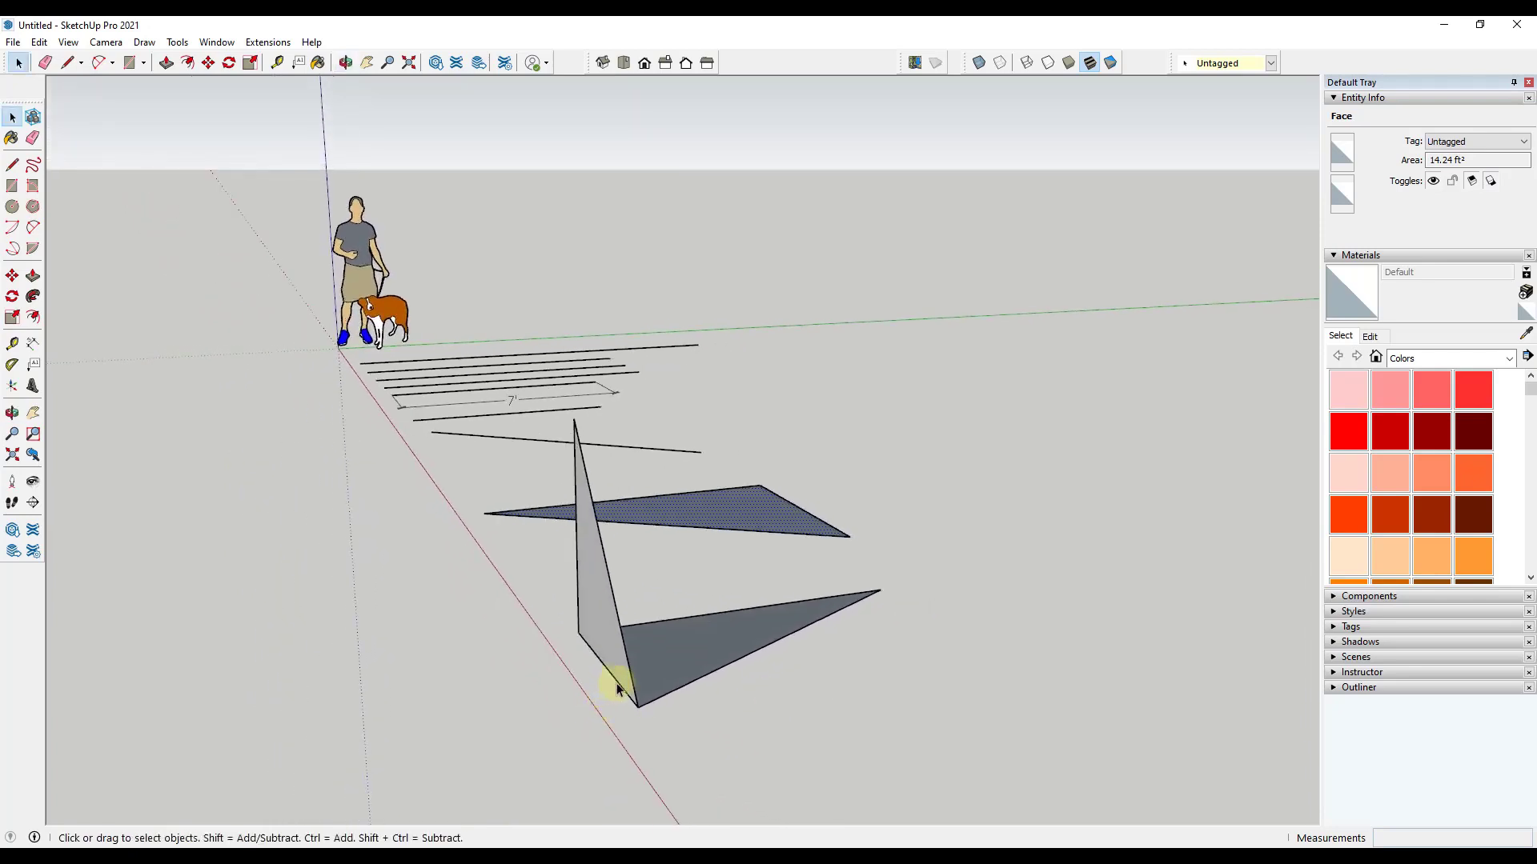
{"action": "left_click", "coordinate": [653, 625]}
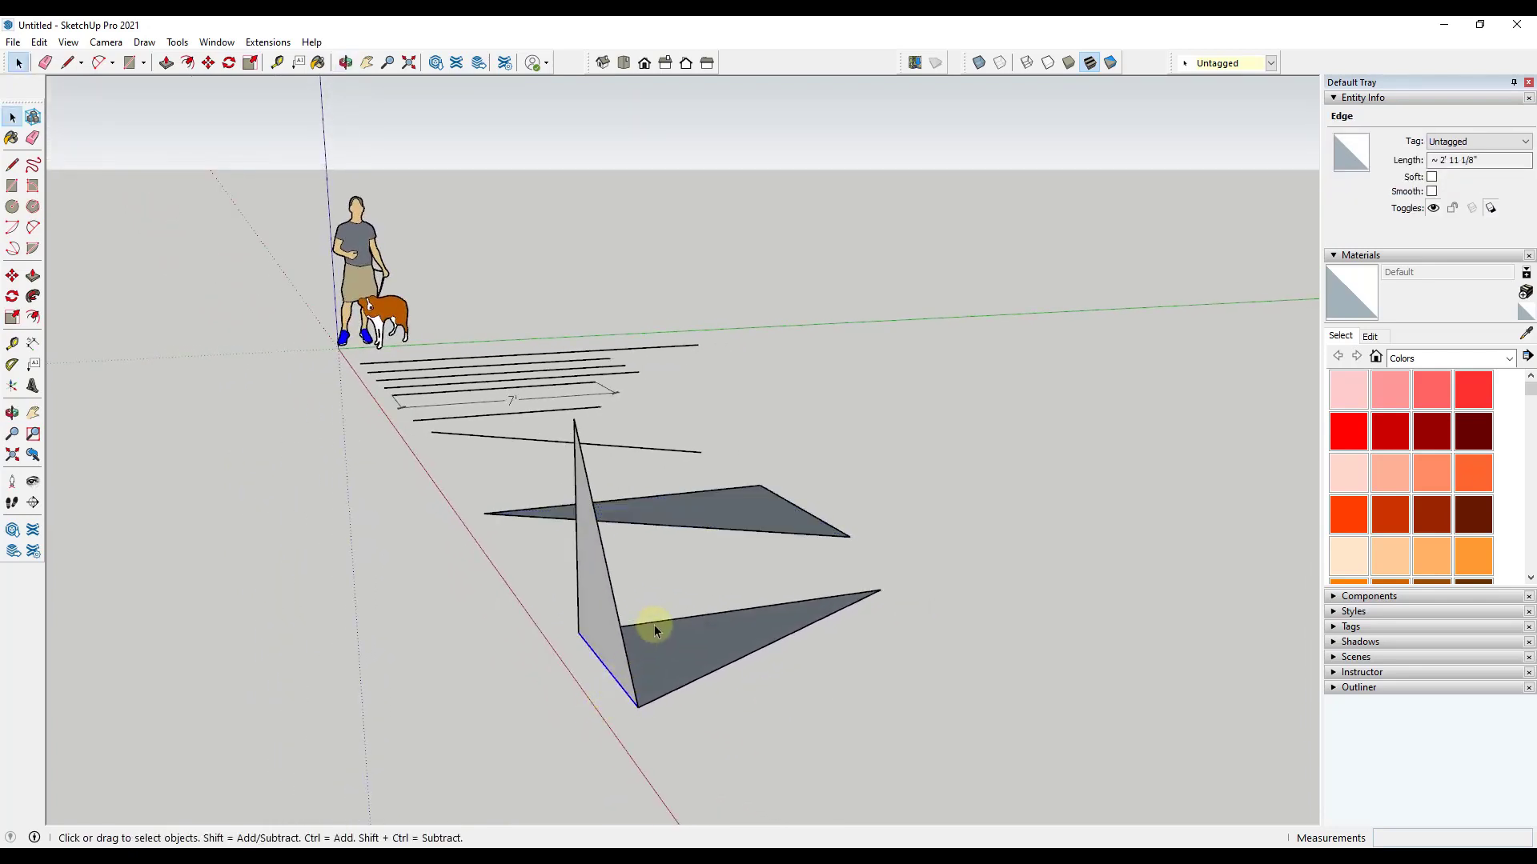
{"action": "left_click", "coordinate": [718, 671]}
{"action": "middle_click_drag", "start_coordinate": [617, 652], "coordinate": [948, 682]}
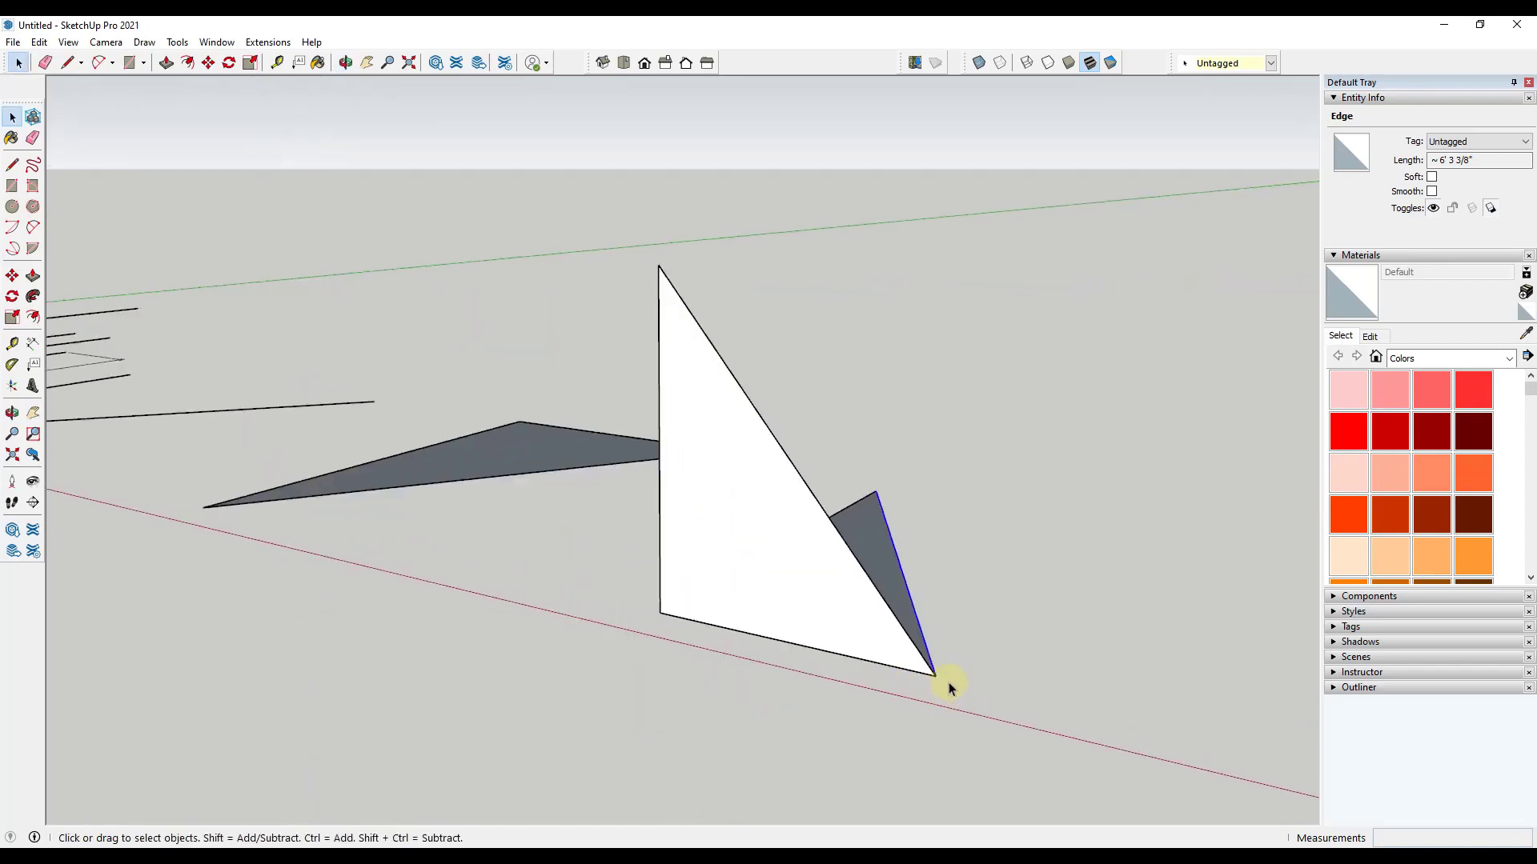
{"action": "middle_click_drag", "start_coordinate": [1004, 632], "coordinate": [904, 620]}
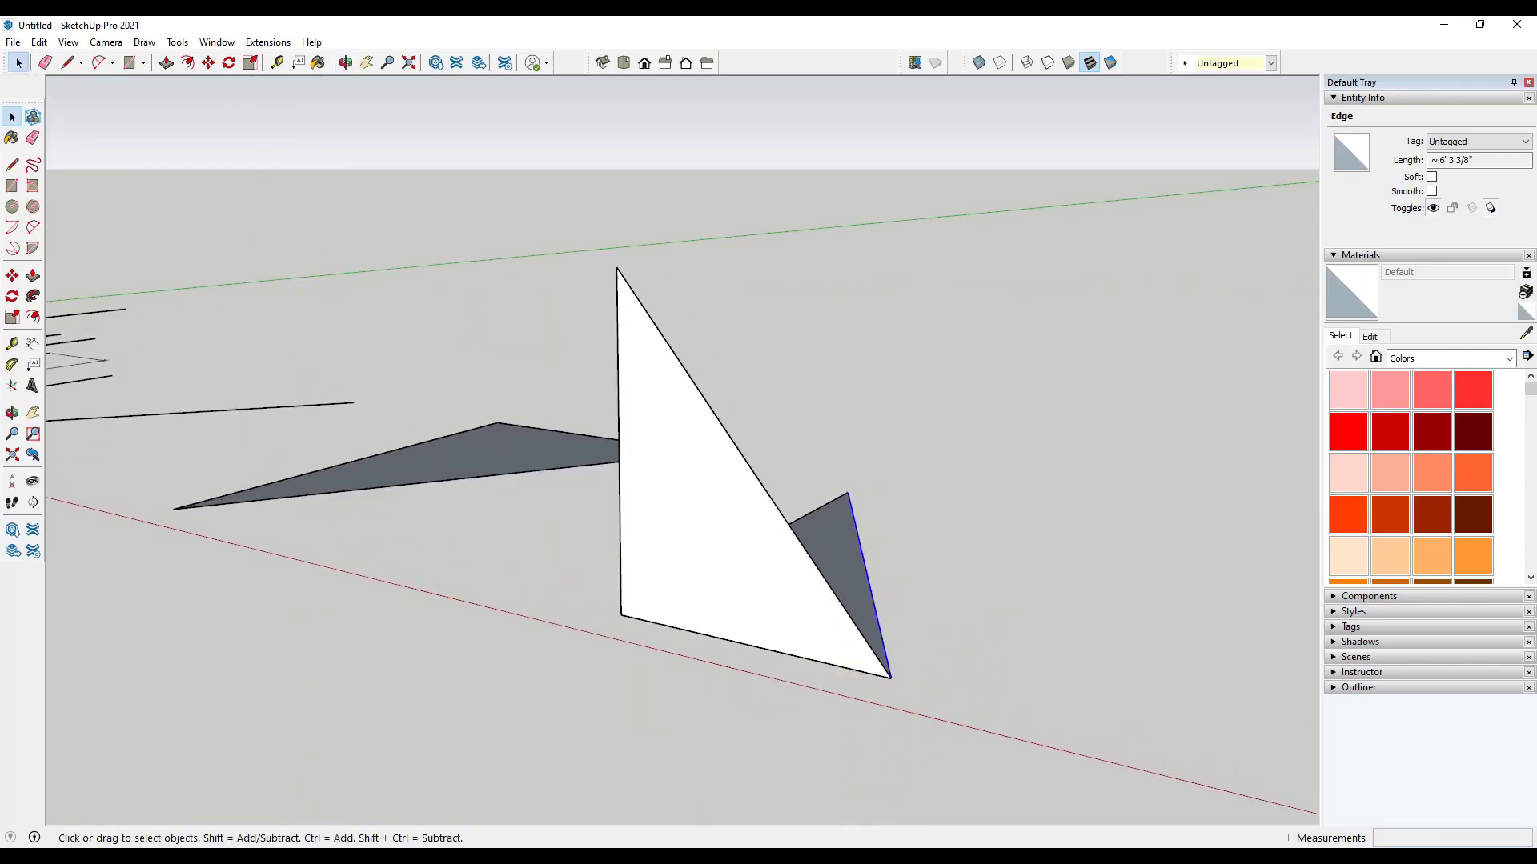
- Delete the edge shared by the vertical and the horizontal triangular faces
{"action": "middle_click_drag", "start_coordinate": [760, 562], "coordinate": [760, 644]}
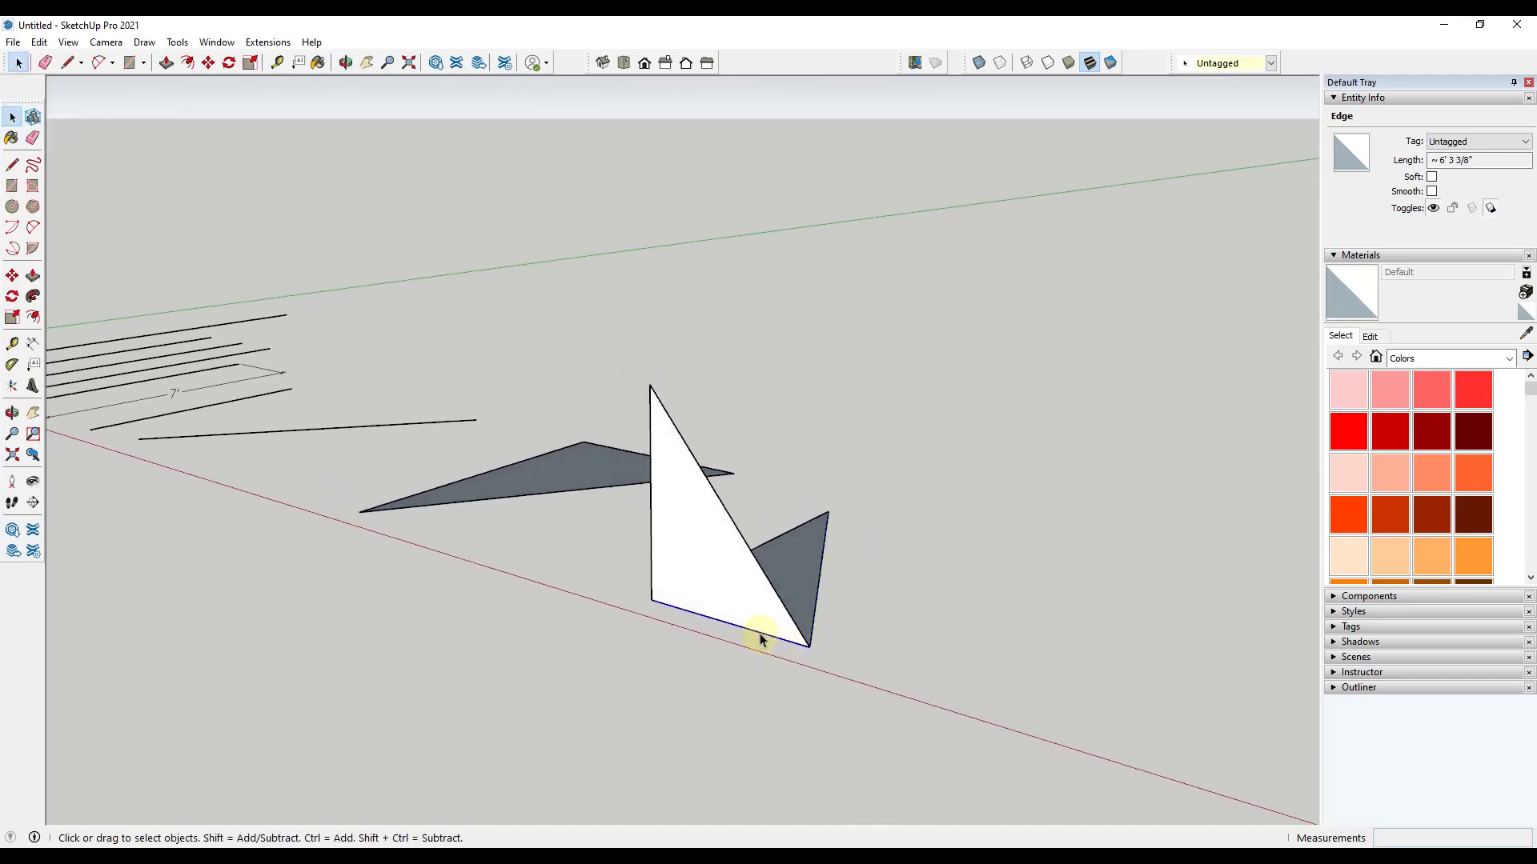
{"action": "key", "text": "Delete"}
{"action": "middle_click_drag", "start_coordinate": [817, 653], "coordinate": [891, 676]}
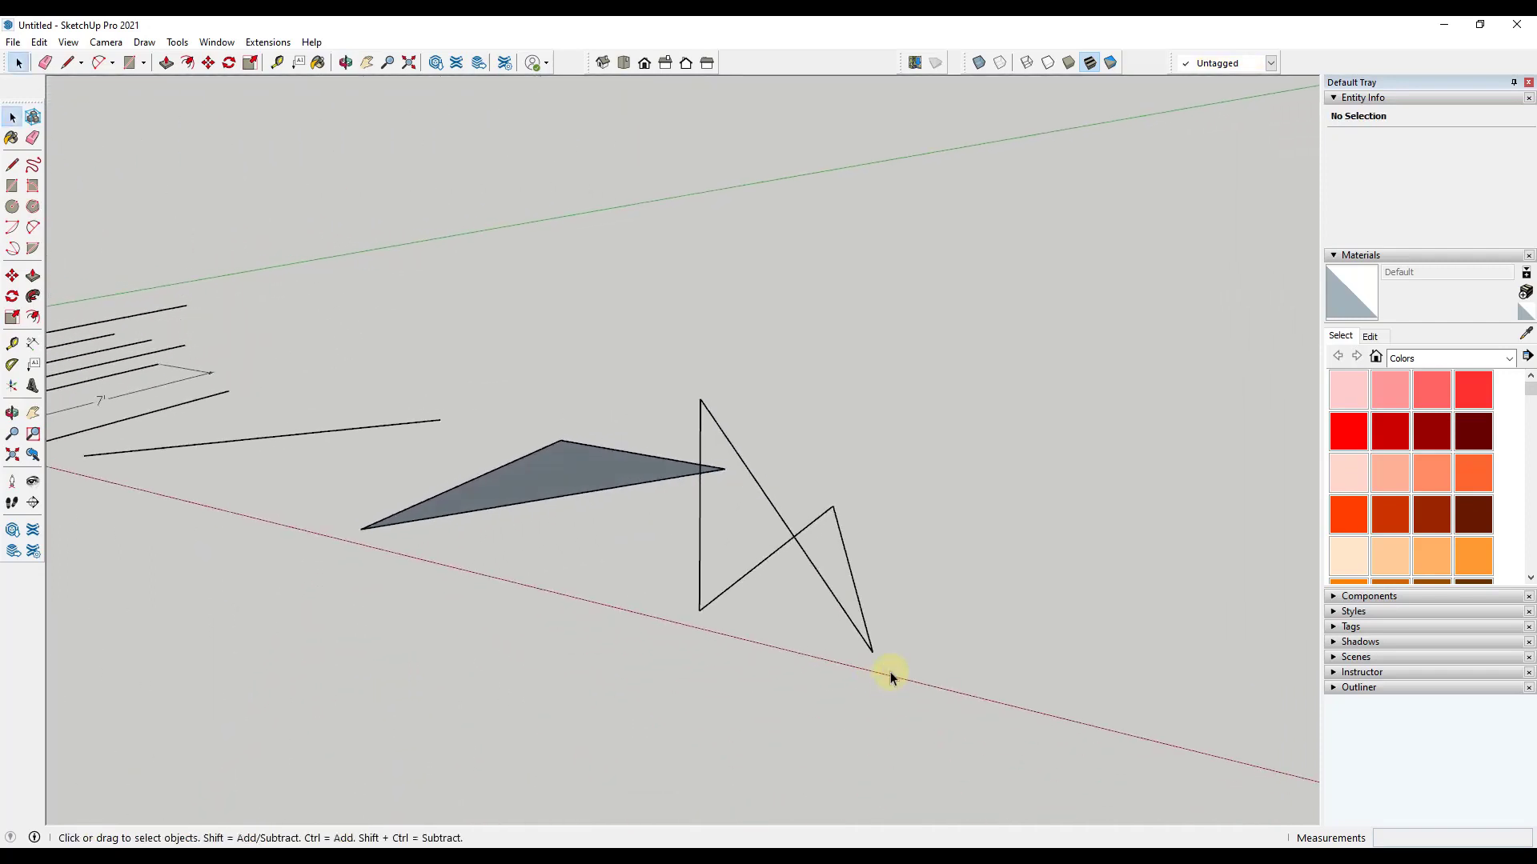
- Redraw the shared edge between the ground corner and the vertical edge's base to restore both triangular faces
{"action": "key", "text": "l"}
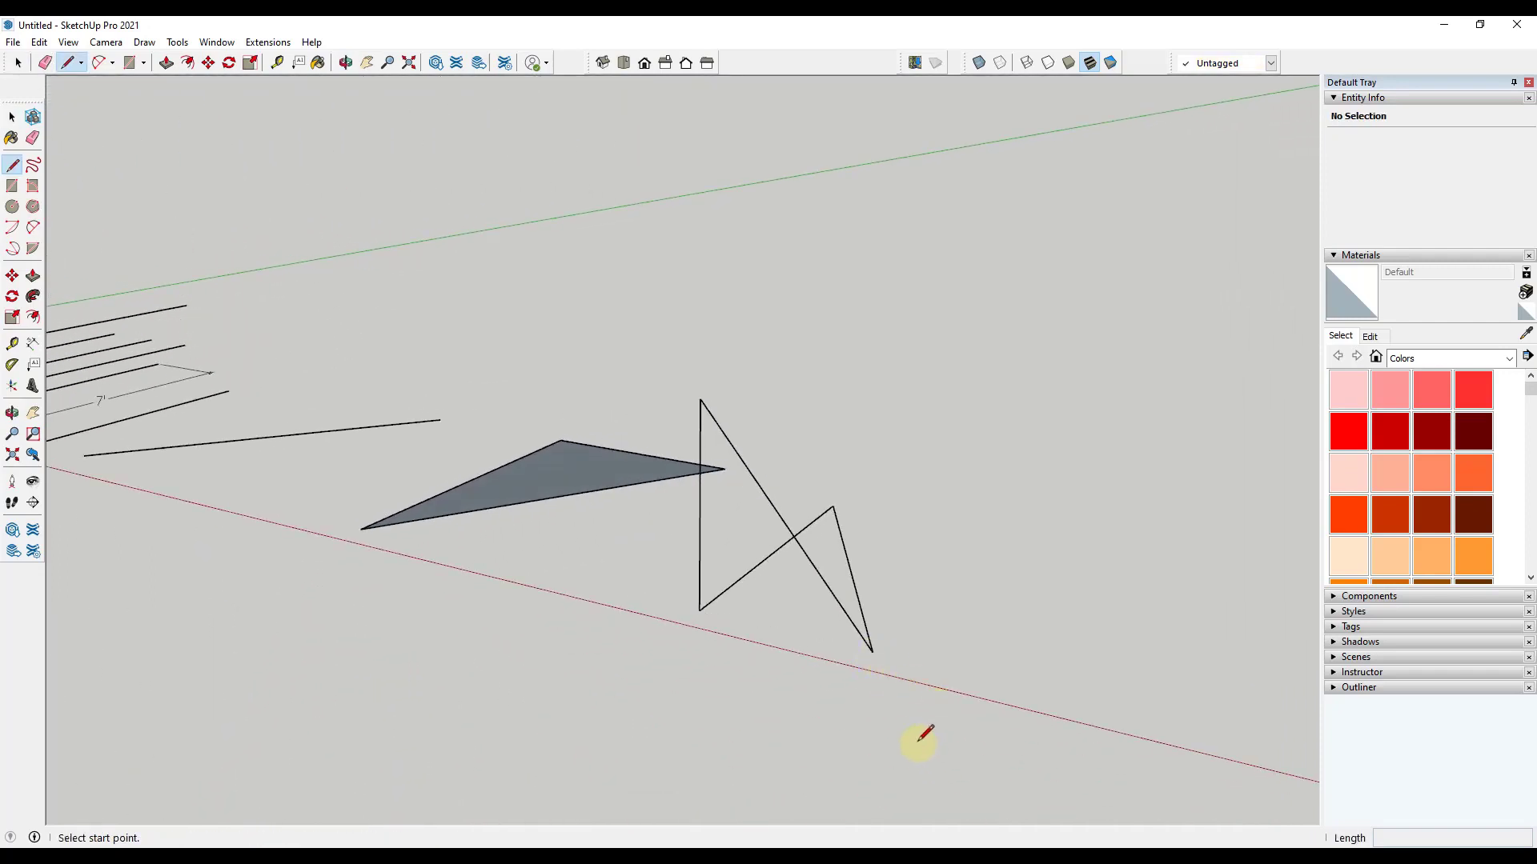
{"action": "left_click", "coordinate": [873, 651]}
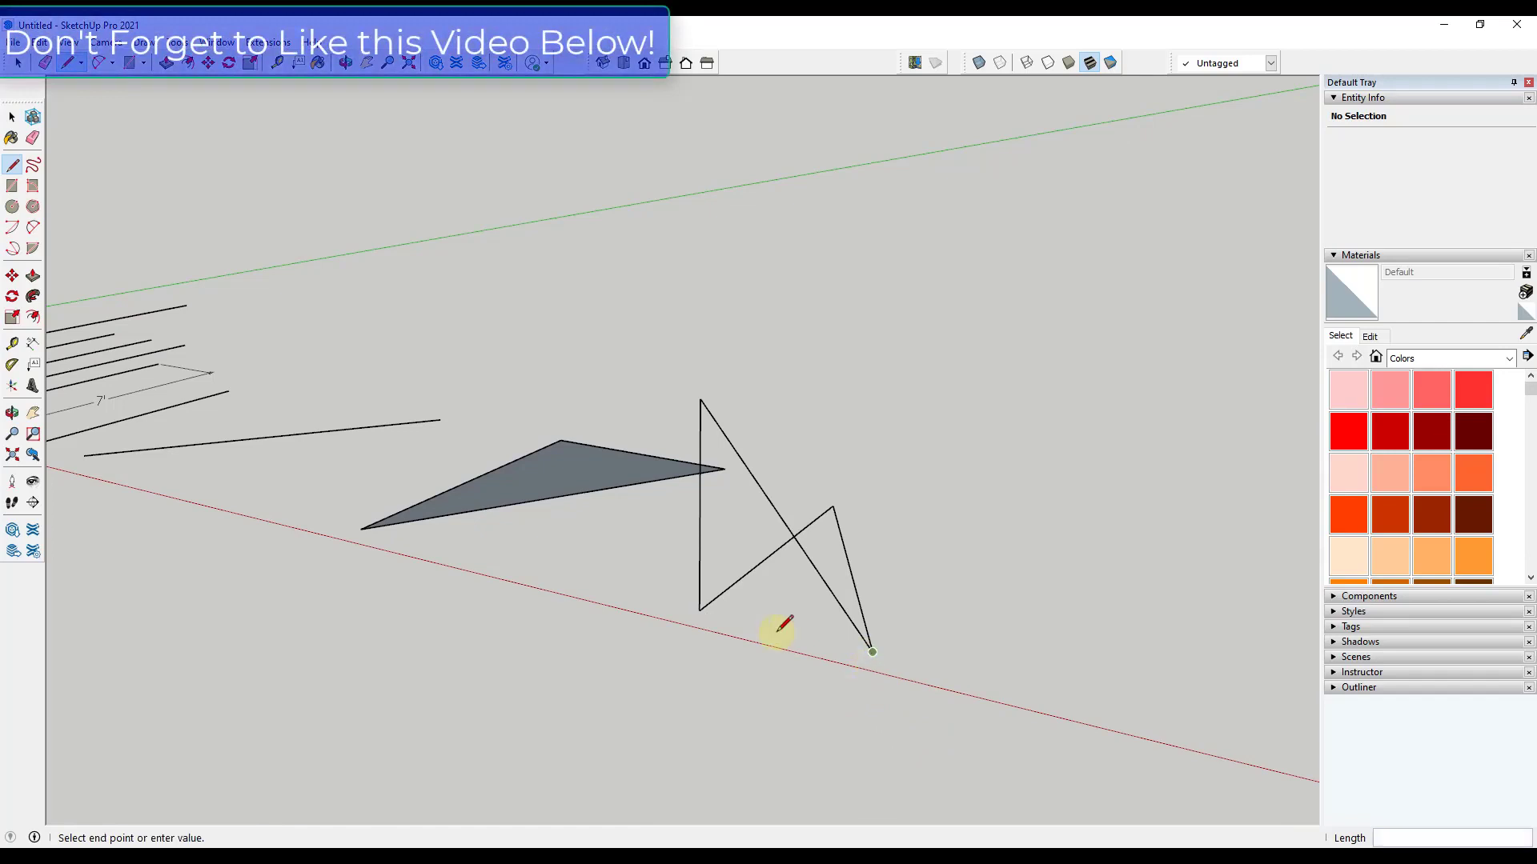
{"action": "left_click", "coordinate": [699, 610]}
{"action": "key", "text": "space"}
- Delete only the face of the separate flat triangle, keeping its three edges
{"action": "middle_click_drag", "start_coordinate": [691, 614], "coordinate": [843, 705]}
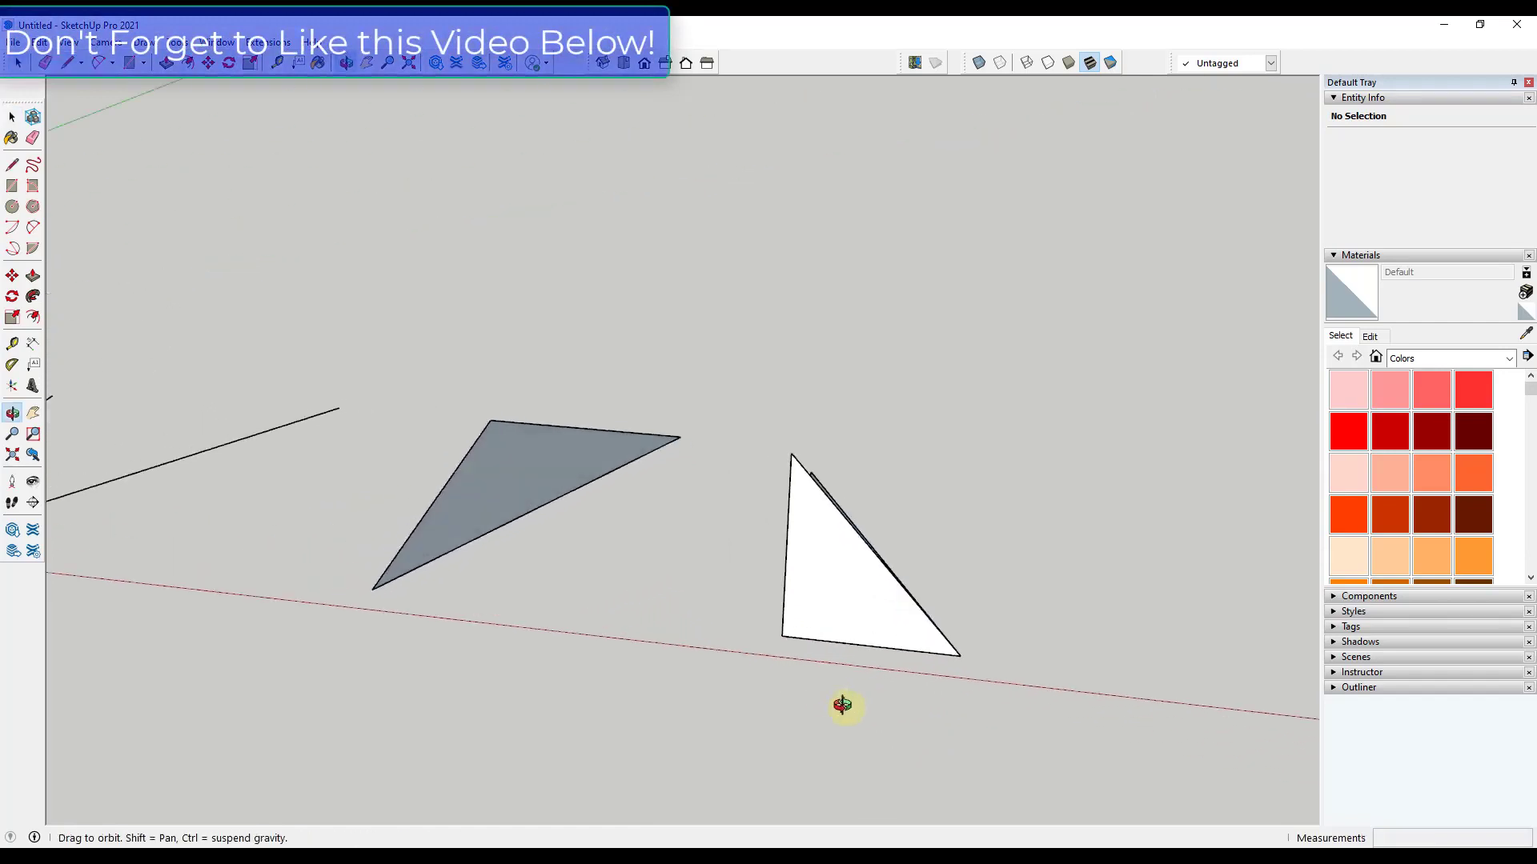
{"action": "left_click", "coordinate": [487, 512]}
{"action": "scroll", "coordinate": [497, 530], "scroll_direction": "up", "scroll_amount": 2}
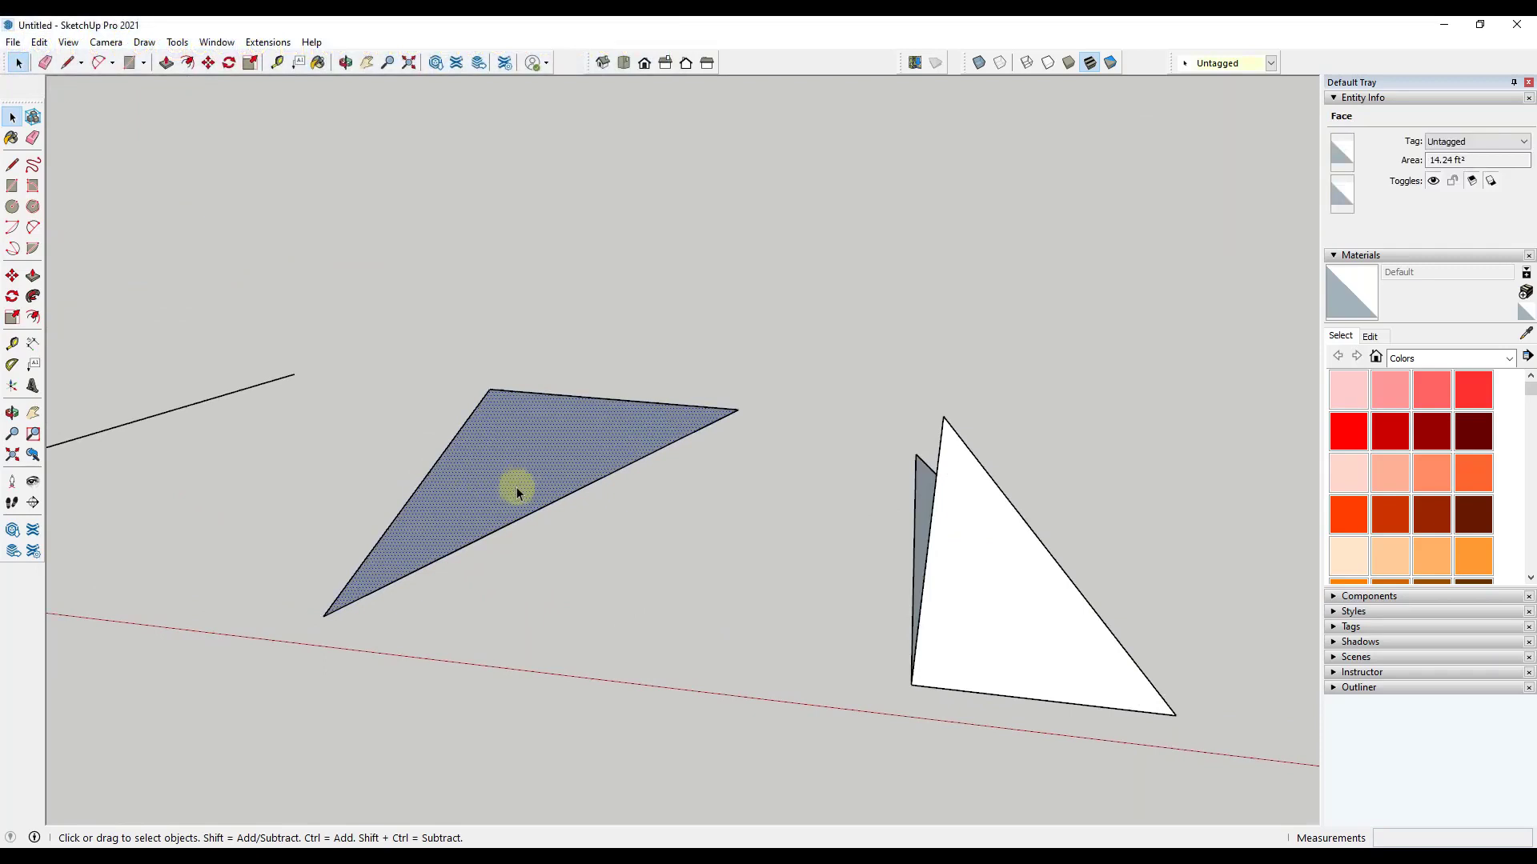
{"action": "key", "text": "Delete"}
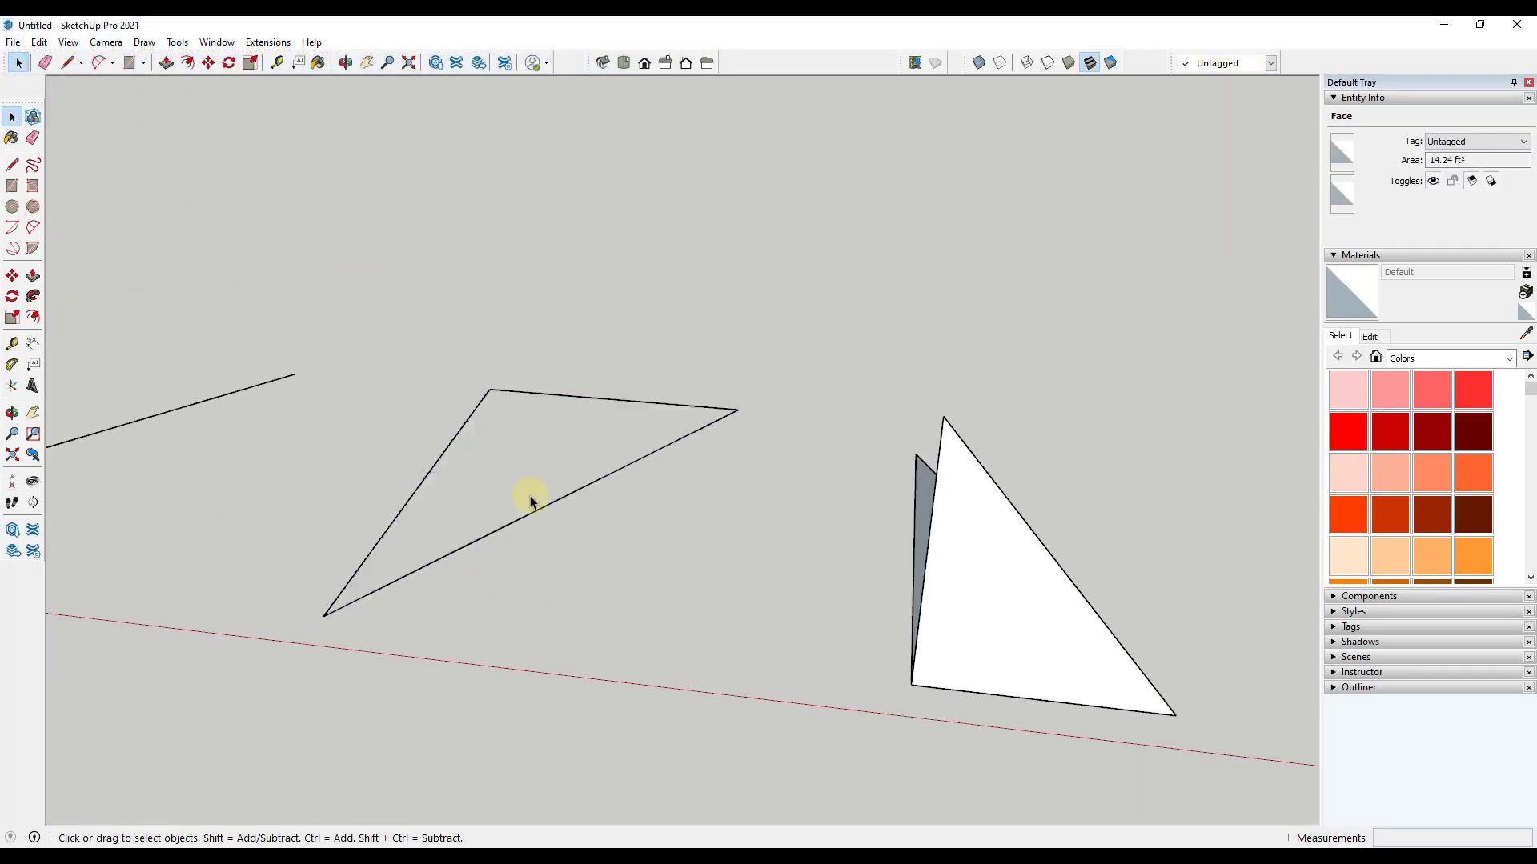
- Trace a line over the flat triangle's shortest edge to recreate its face
{"action": "middle_click_drag", "start_coordinate": [518, 477], "coordinate": [429, 433]}
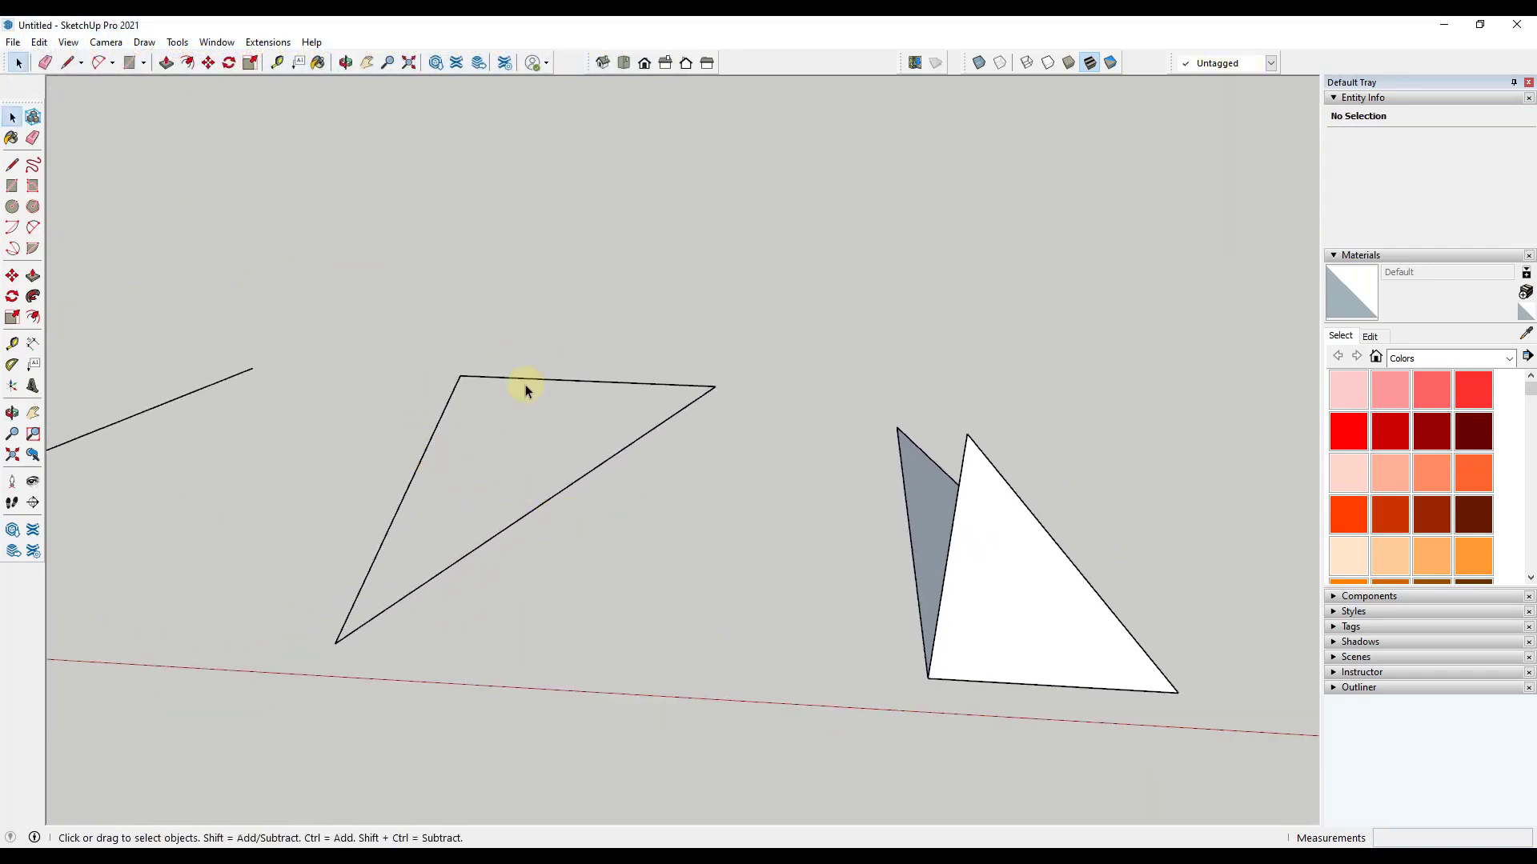
{"action": "key", "text": "l"}
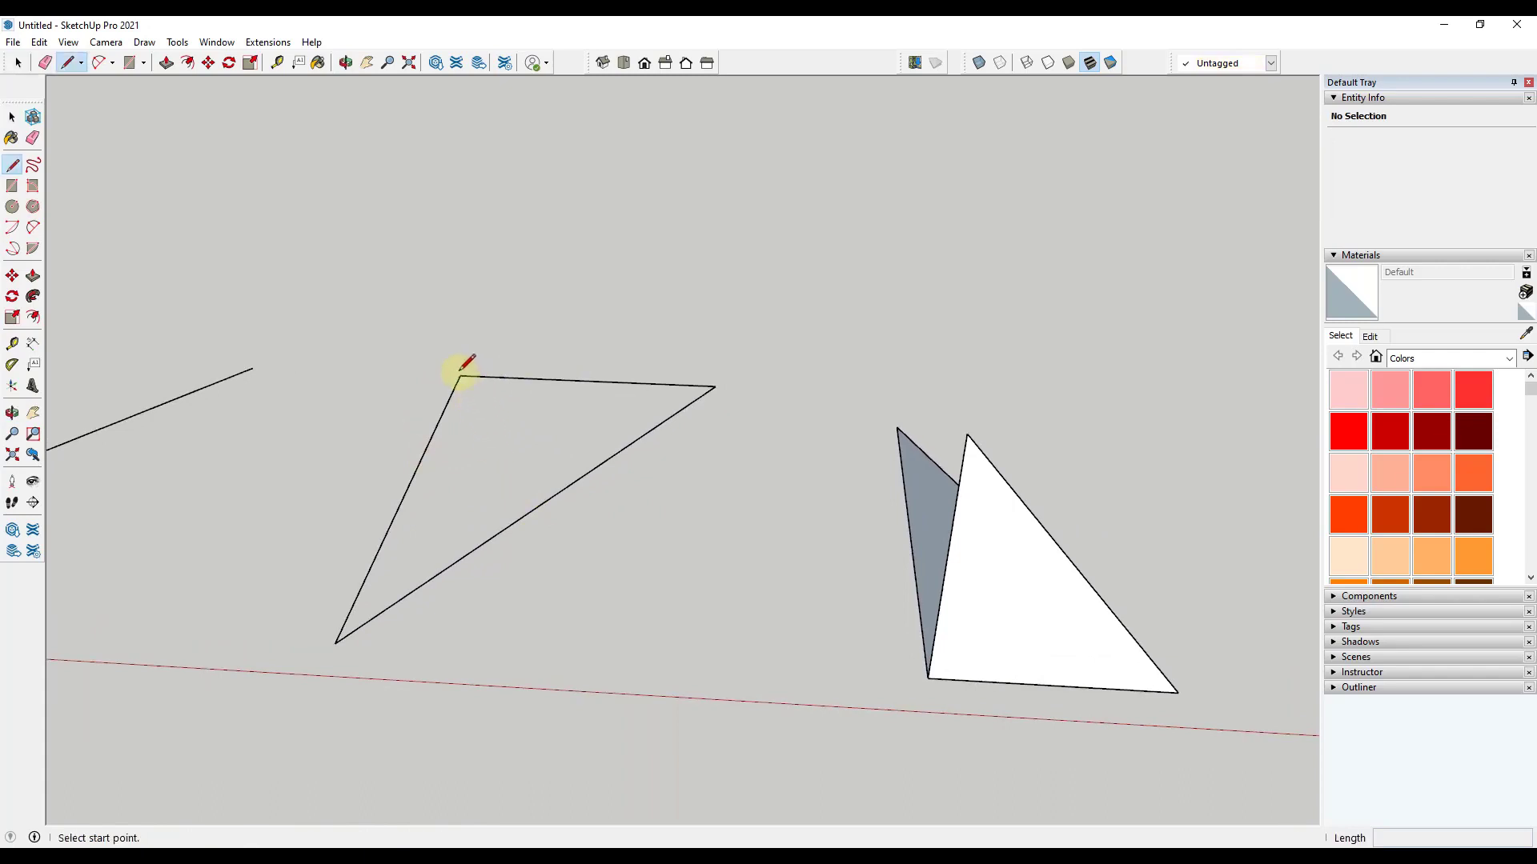
{"action": "left_click", "coordinate": [460, 376]}
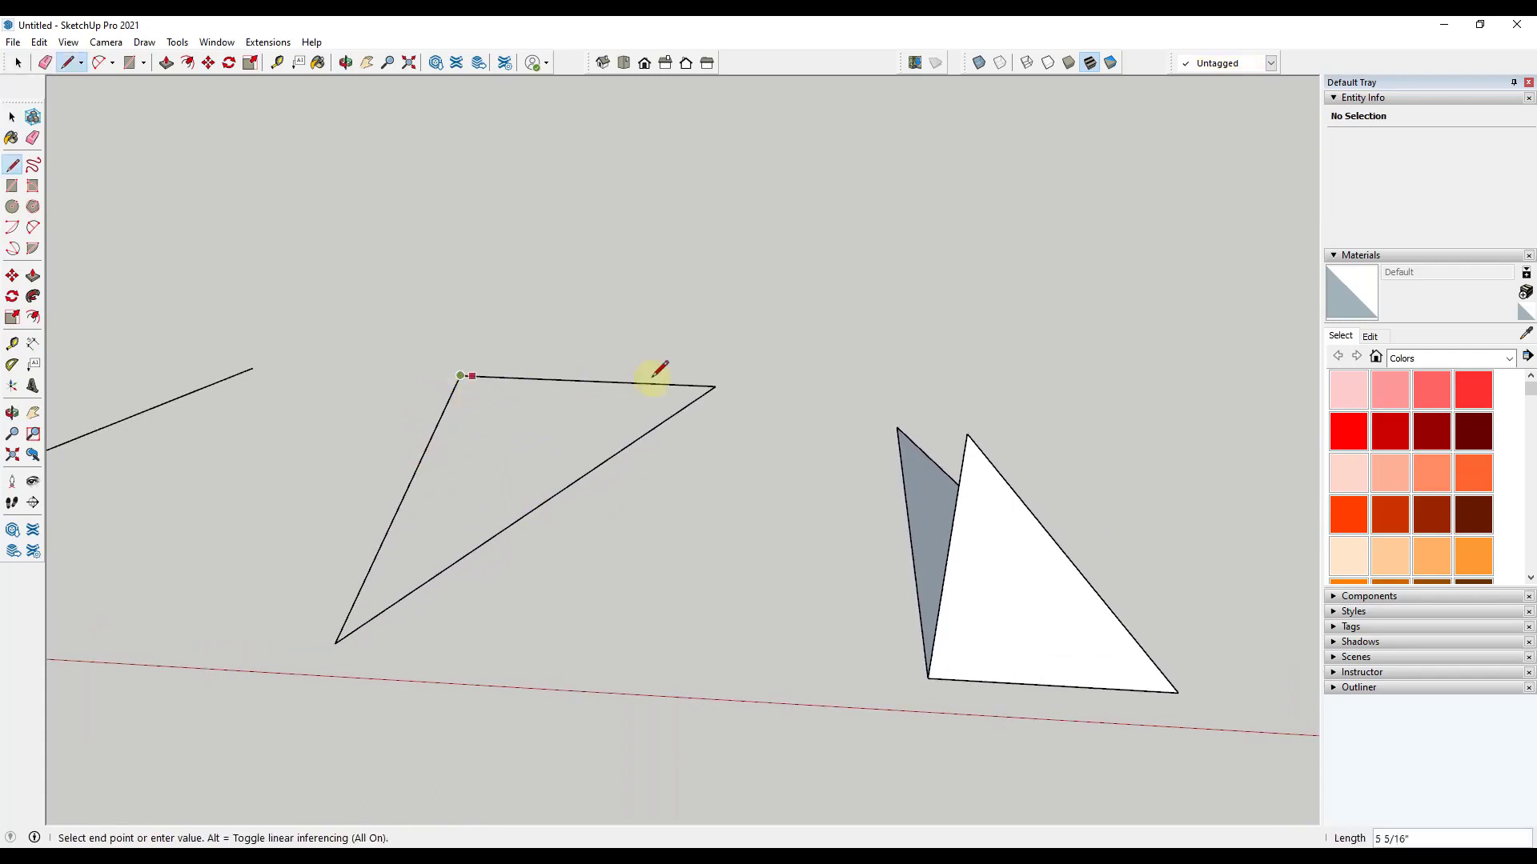
{"action": "left_click", "coordinate": [715, 387]}
{"action": "key", "text": "space"}
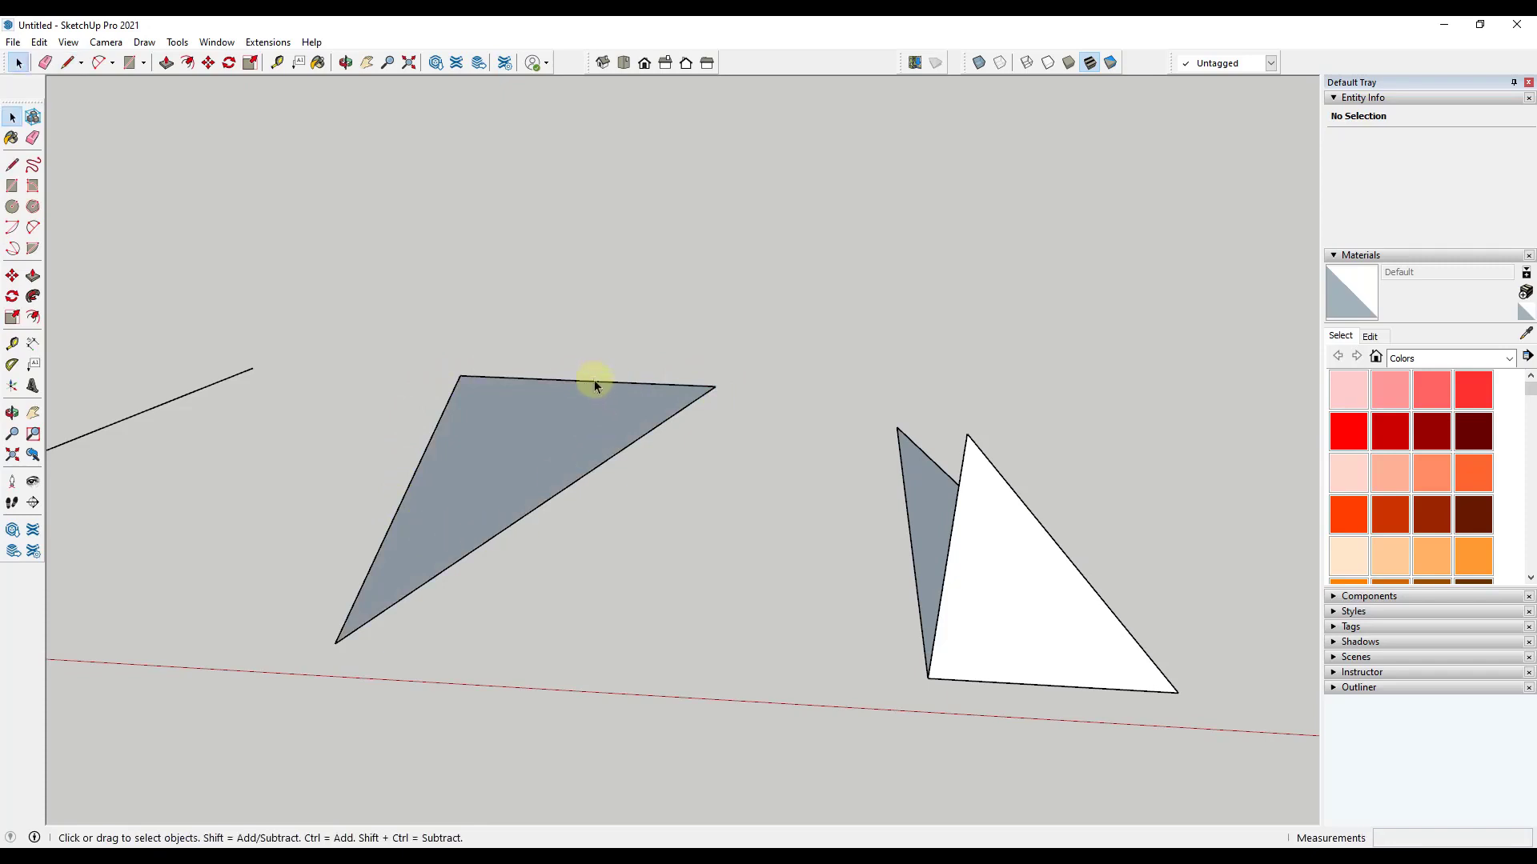
- Erase the longest edge of the flat triangle
{"action": "key", "text": "e"}
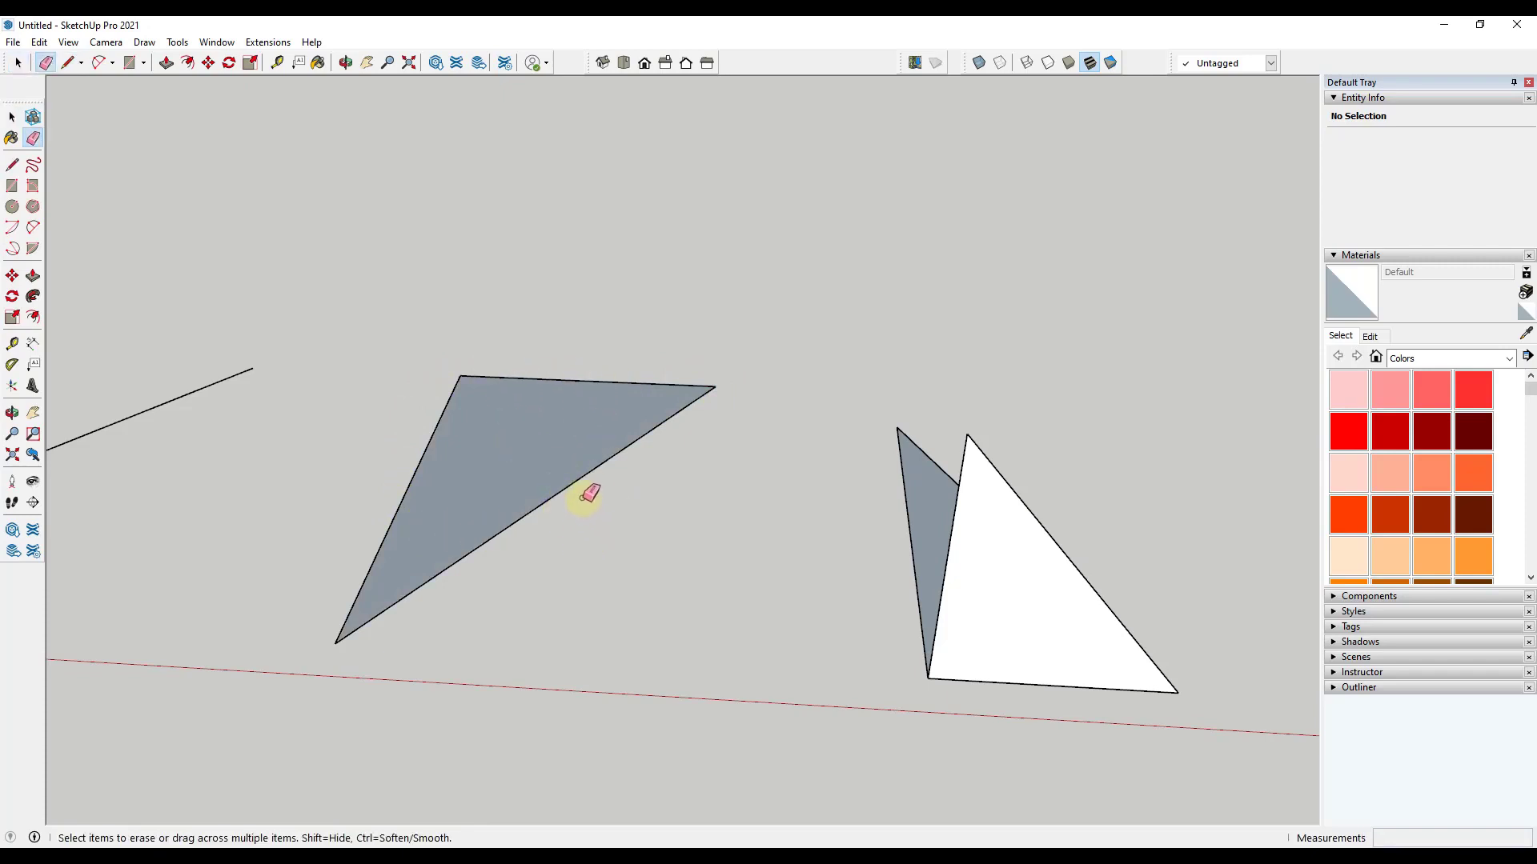
{"action": "left_click", "coordinate": [549, 453]}
{"action": "key", "text": "space"}
- Draw a line between the free ends of the two remaining edges to close the flat triangle into a face again
{"action": "key", "text": "l"}
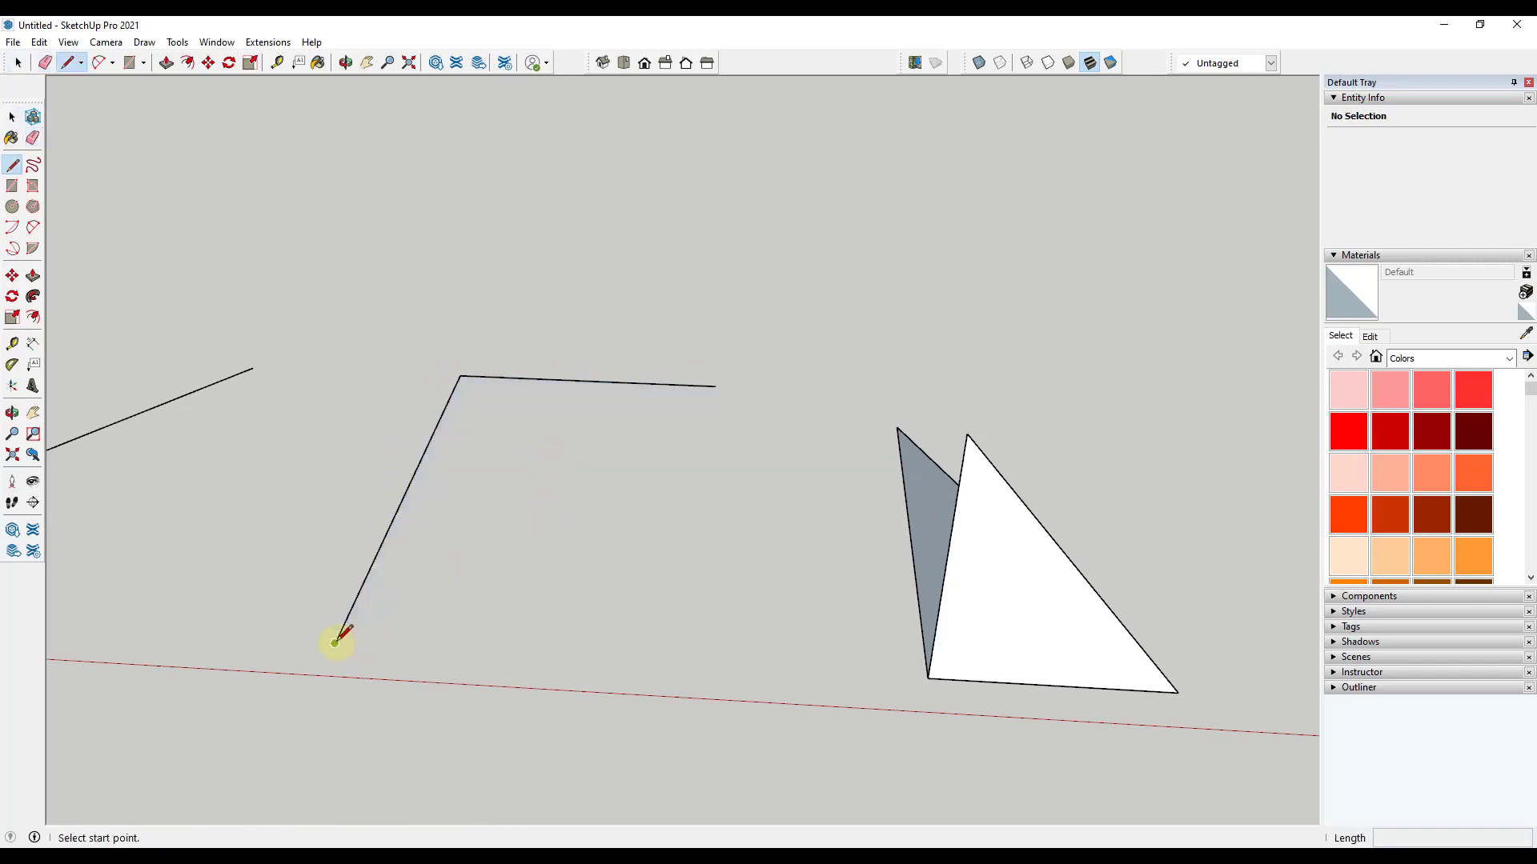
{"action": "left_click", "coordinate": [334, 642]}
{"action": "left_click", "coordinate": [716, 386]}
{"action": "key", "text": "space"}
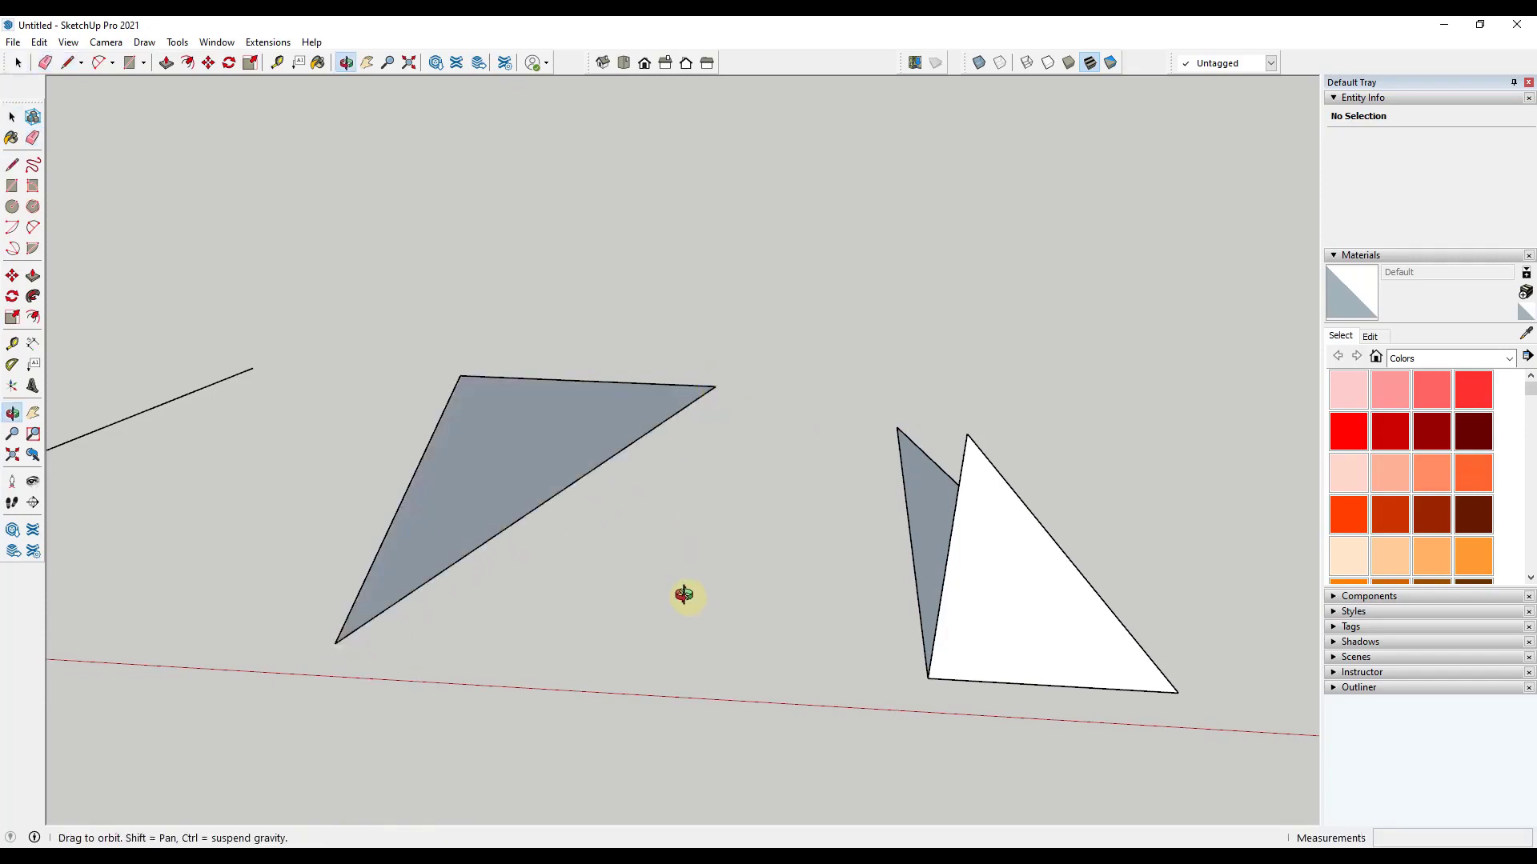
- Draw a rectangle on the ground beyond the two joined triangles, alongside the red axis
{"action": "middle_click_drag", "start_coordinate": [686, 594], "coordinate": [520, 497]}
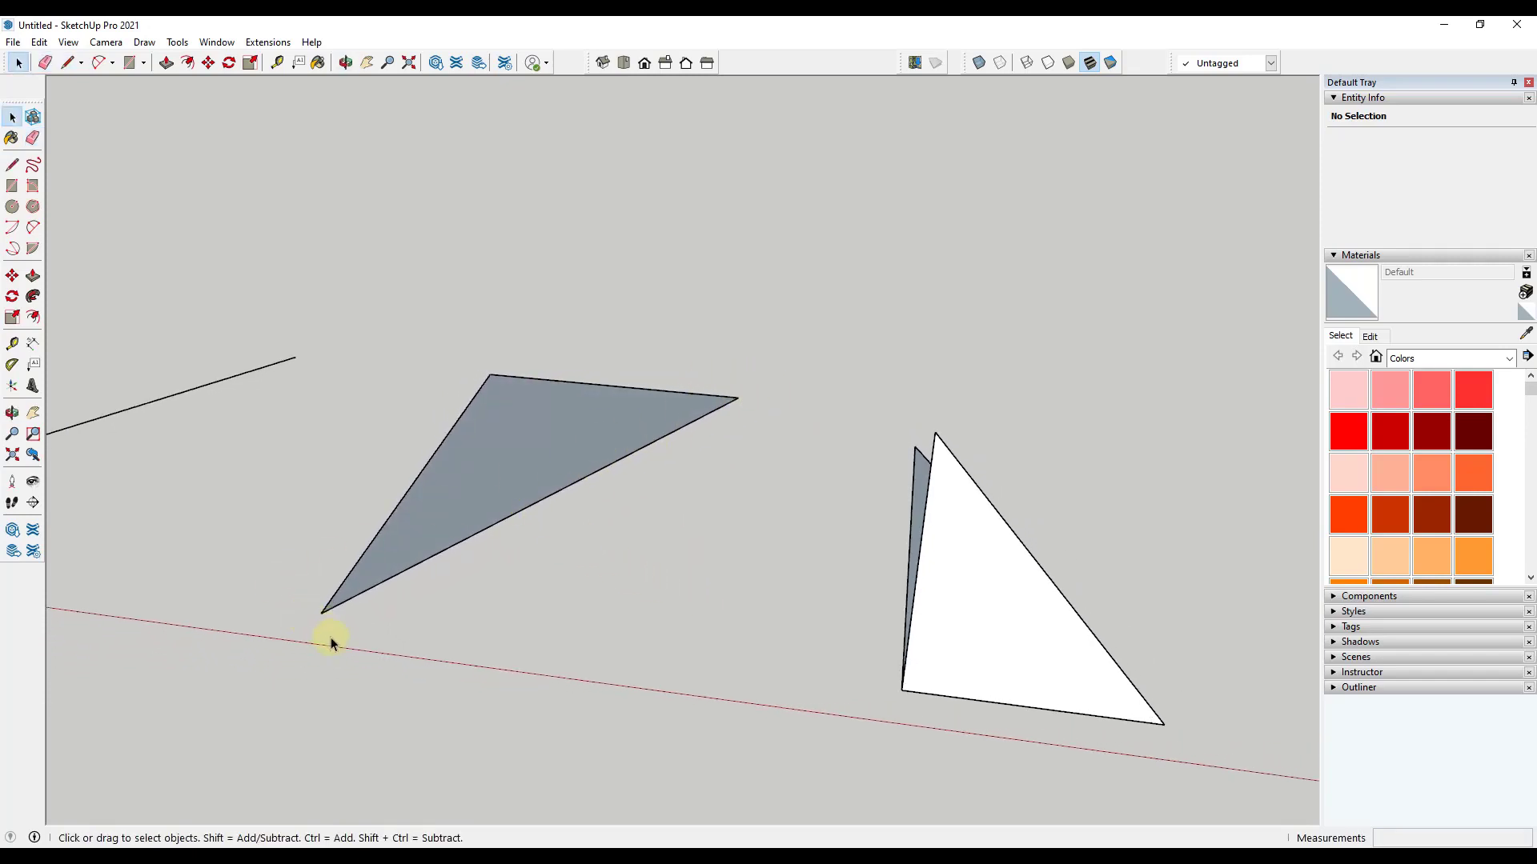
{"action": "middle_click_drag", "start_coordinate": [676, 429], "coordinate": [812, 664]}
{"action": "key", "text": "r"}
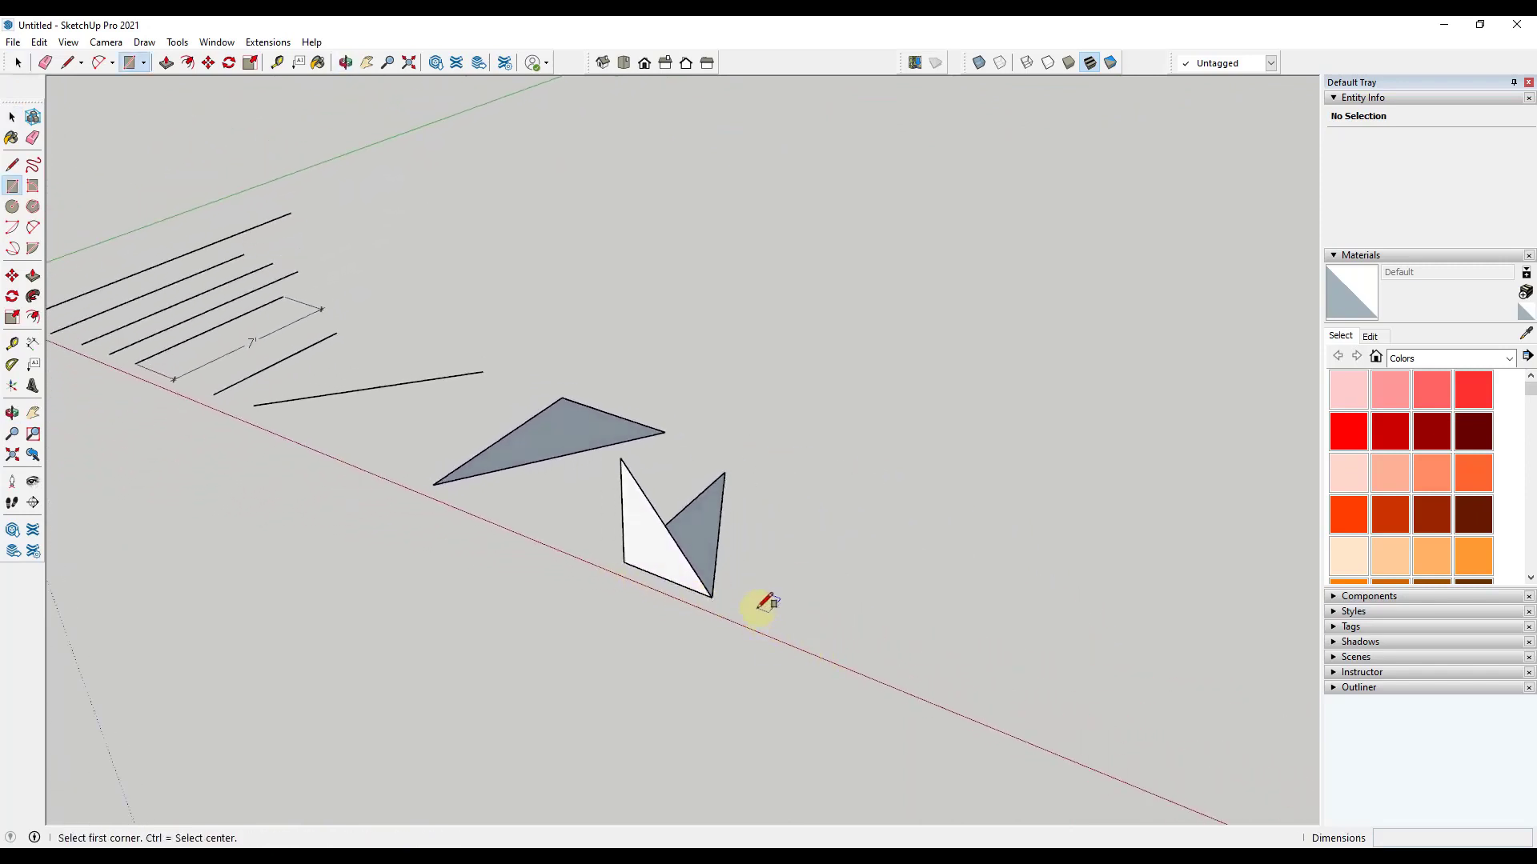
{"action": "left_click", "coordinate": [758, 608]}
{"action": "left_click", "coordinate": [986, 540]}
{"action": "key", "text": "space"}
- Select the rectangle's face to check its properties, and delete the rectangle's edge farthest from the triangles
{"action": "scroll", "coordinate": [920, 641], "scroll_direction": "up", "scroll_amount": 5}
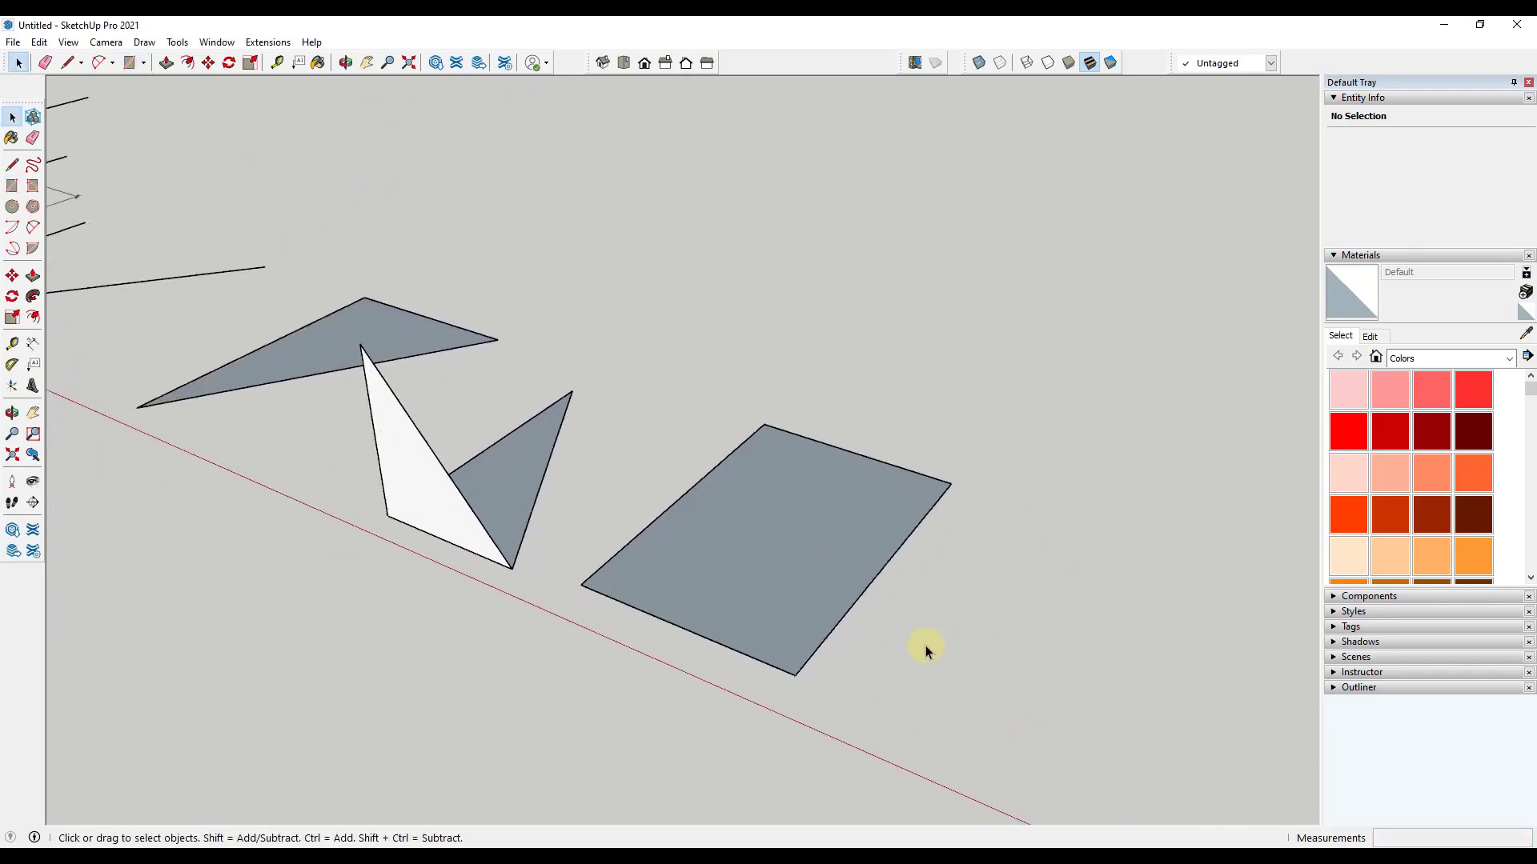
{"action": "left_click", "coordinate": [784, 573]}
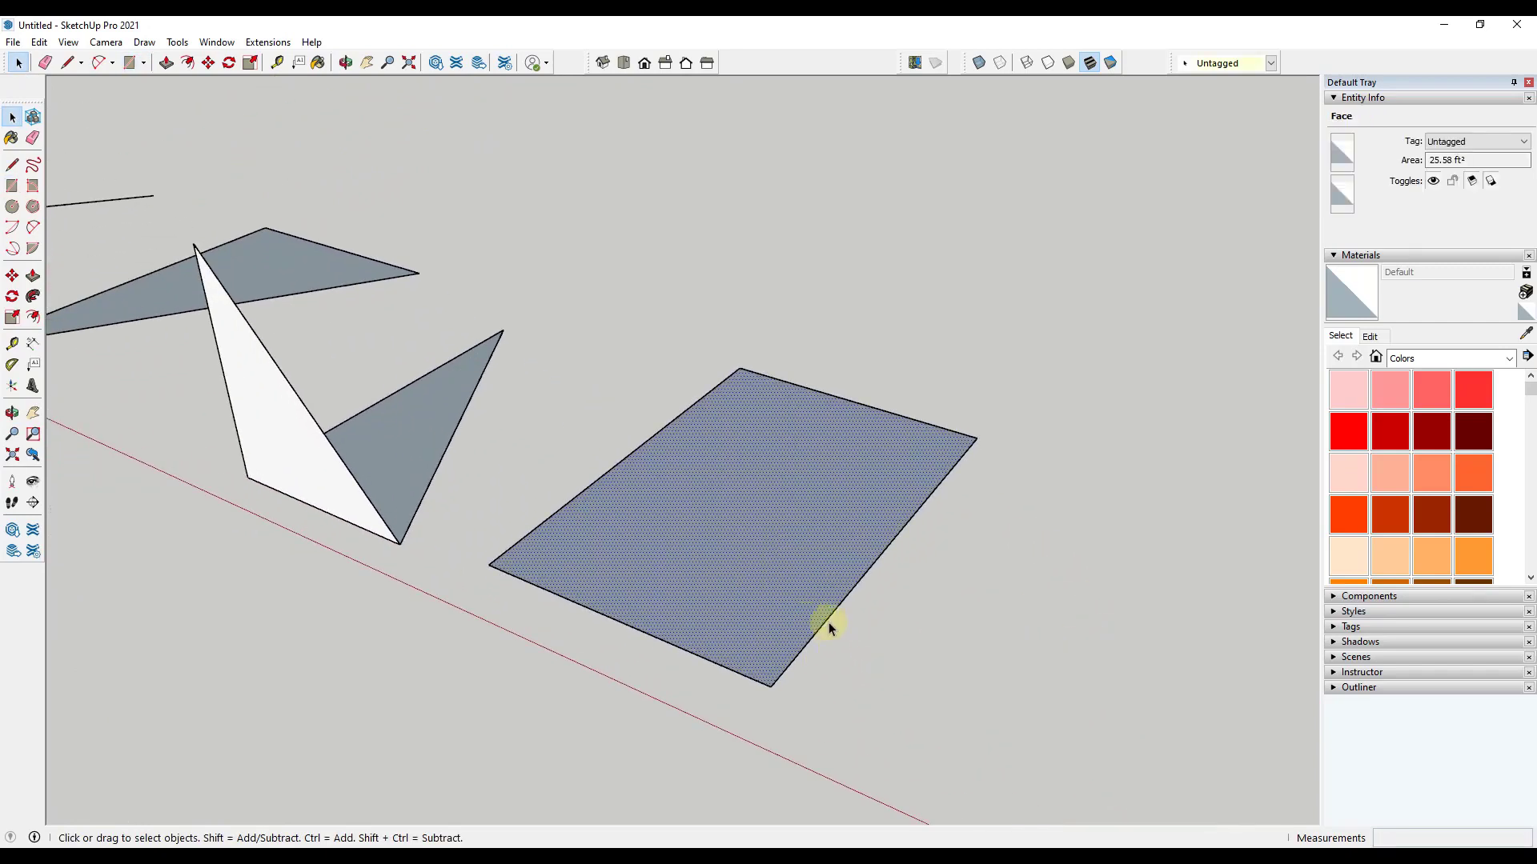
{"action": "left_click", "coordinate": [828, 622]}
{"action": "key", "text": "Delete"}
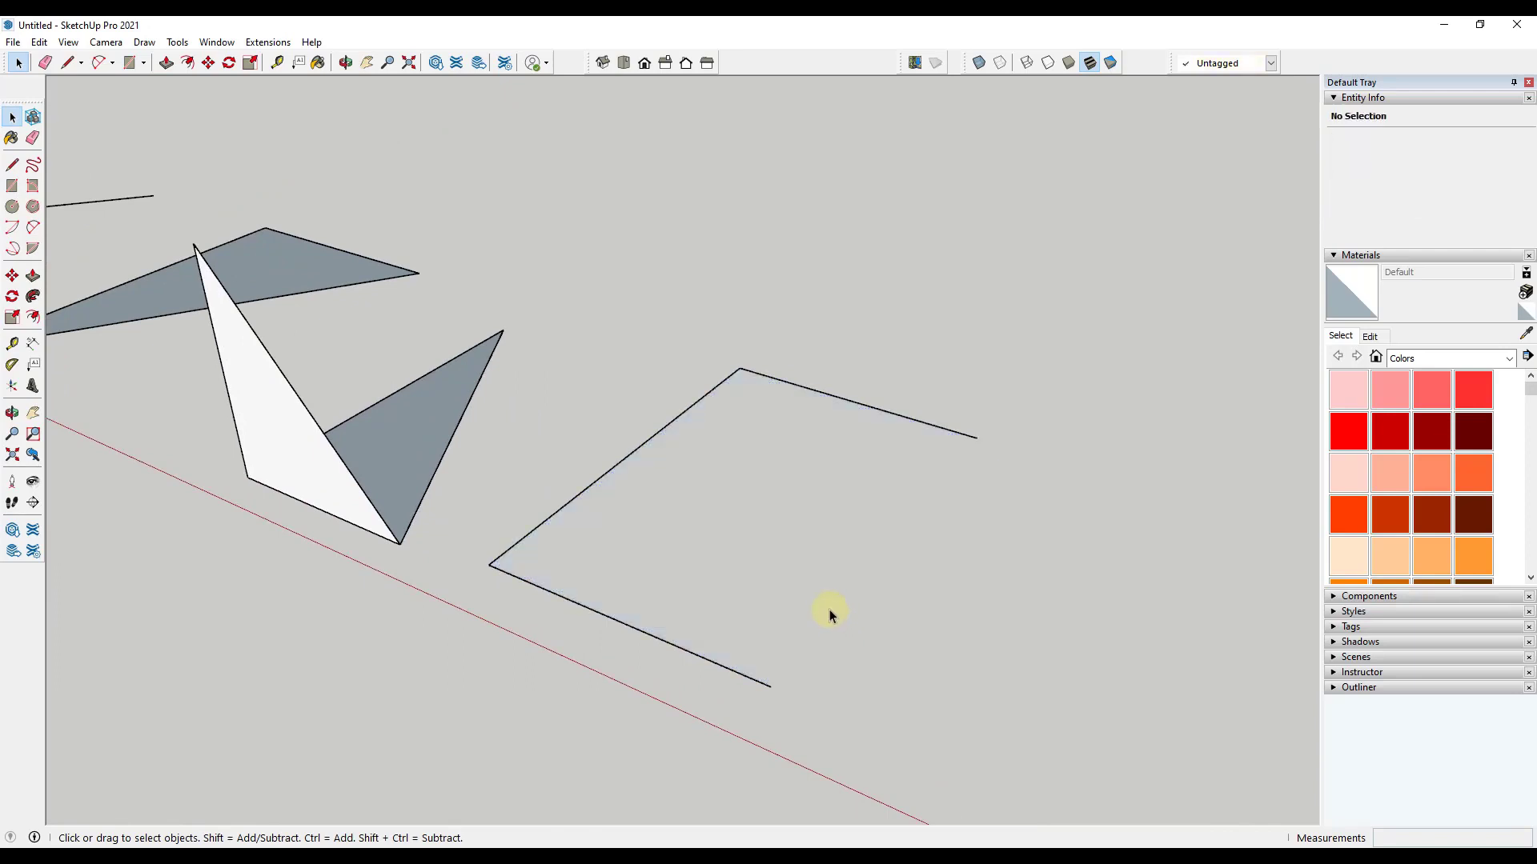
- Undo the deletion of the rectangle's edge farthest from the triangles
{"action": "key", "text": "ctrl+z"}
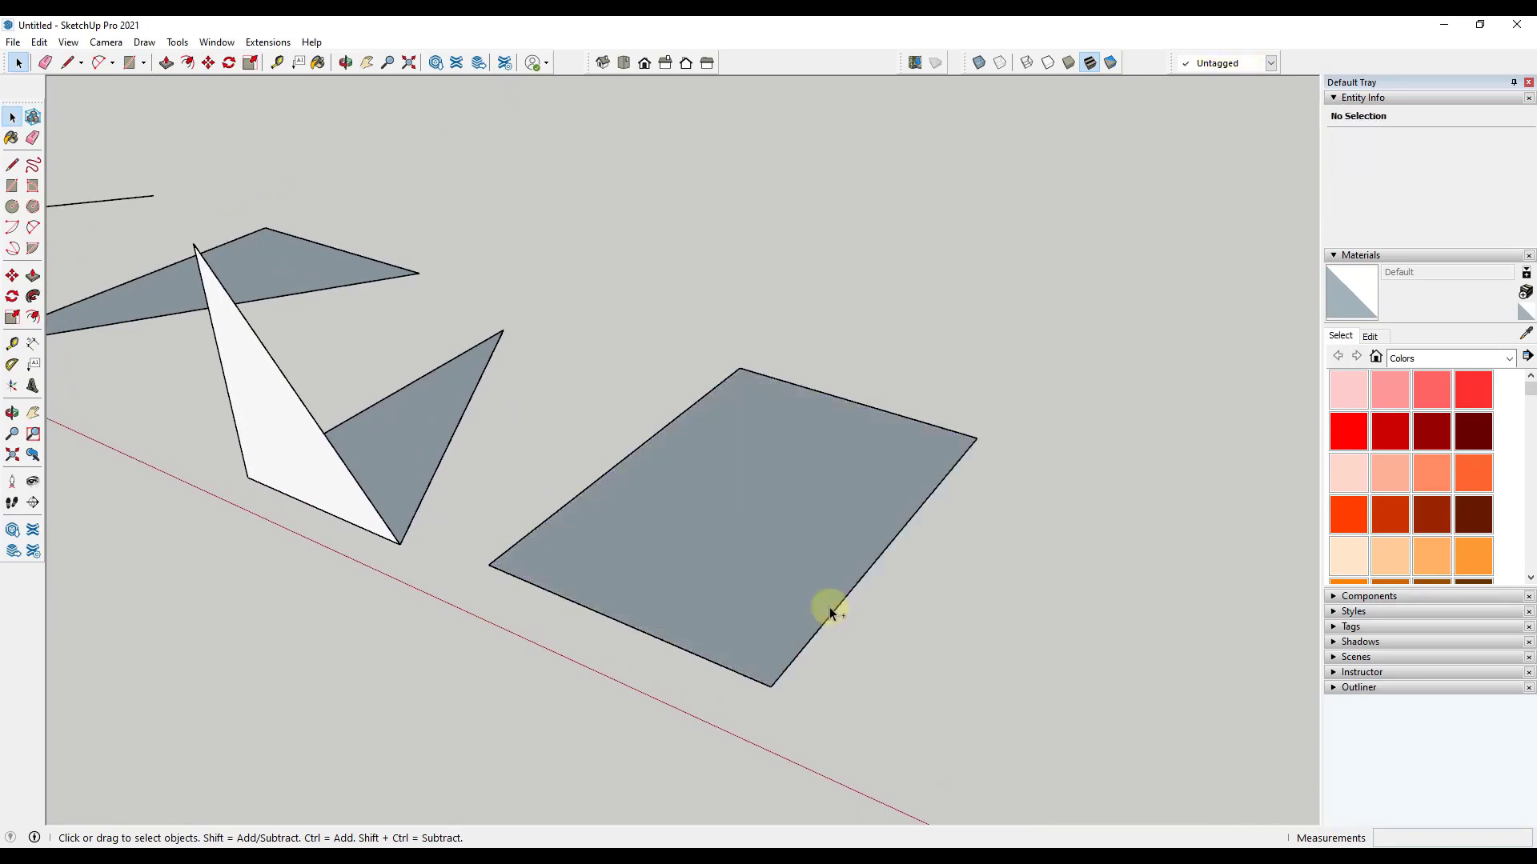
{"action": "left_click", "coordinate": [32, 140]}
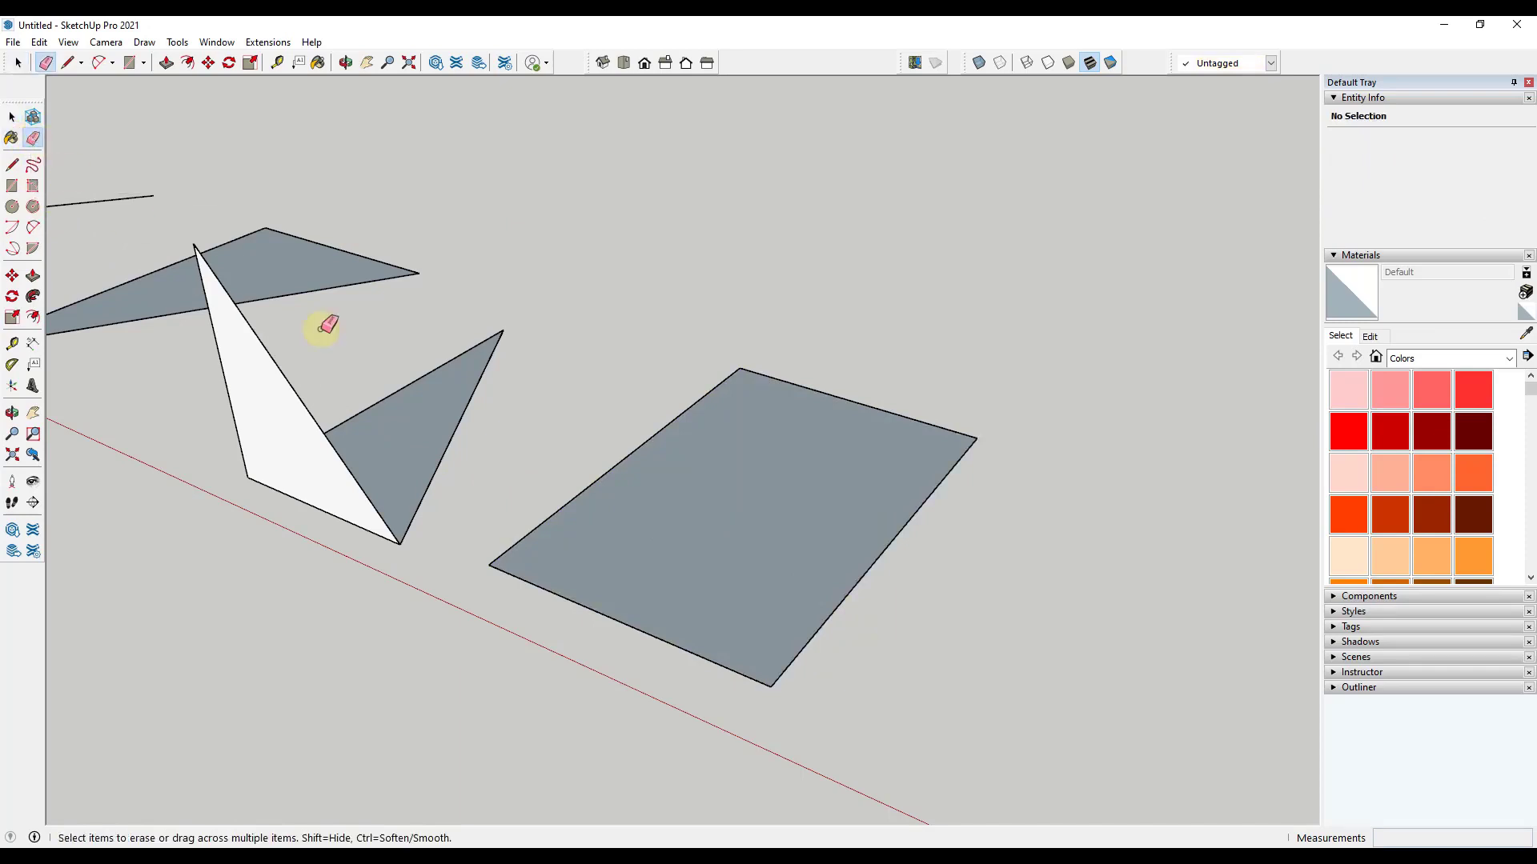
{"action": "key", "text": "space"}
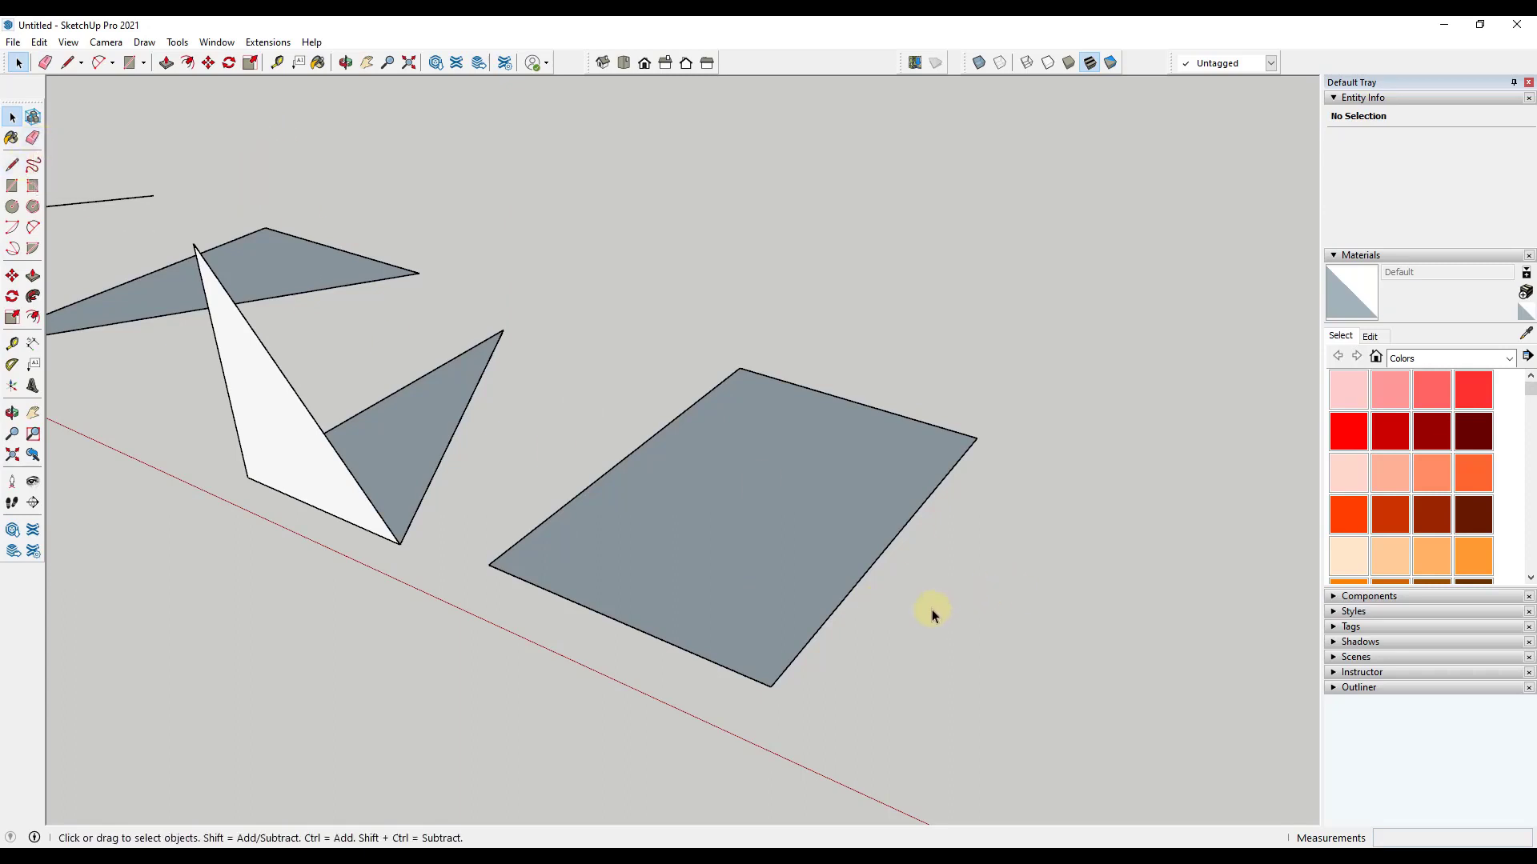
- Try erasing the rectangle's edge farthest from the triangles with the Eraser twice, undoing each erasure
{"action": "key", "text": "e"}
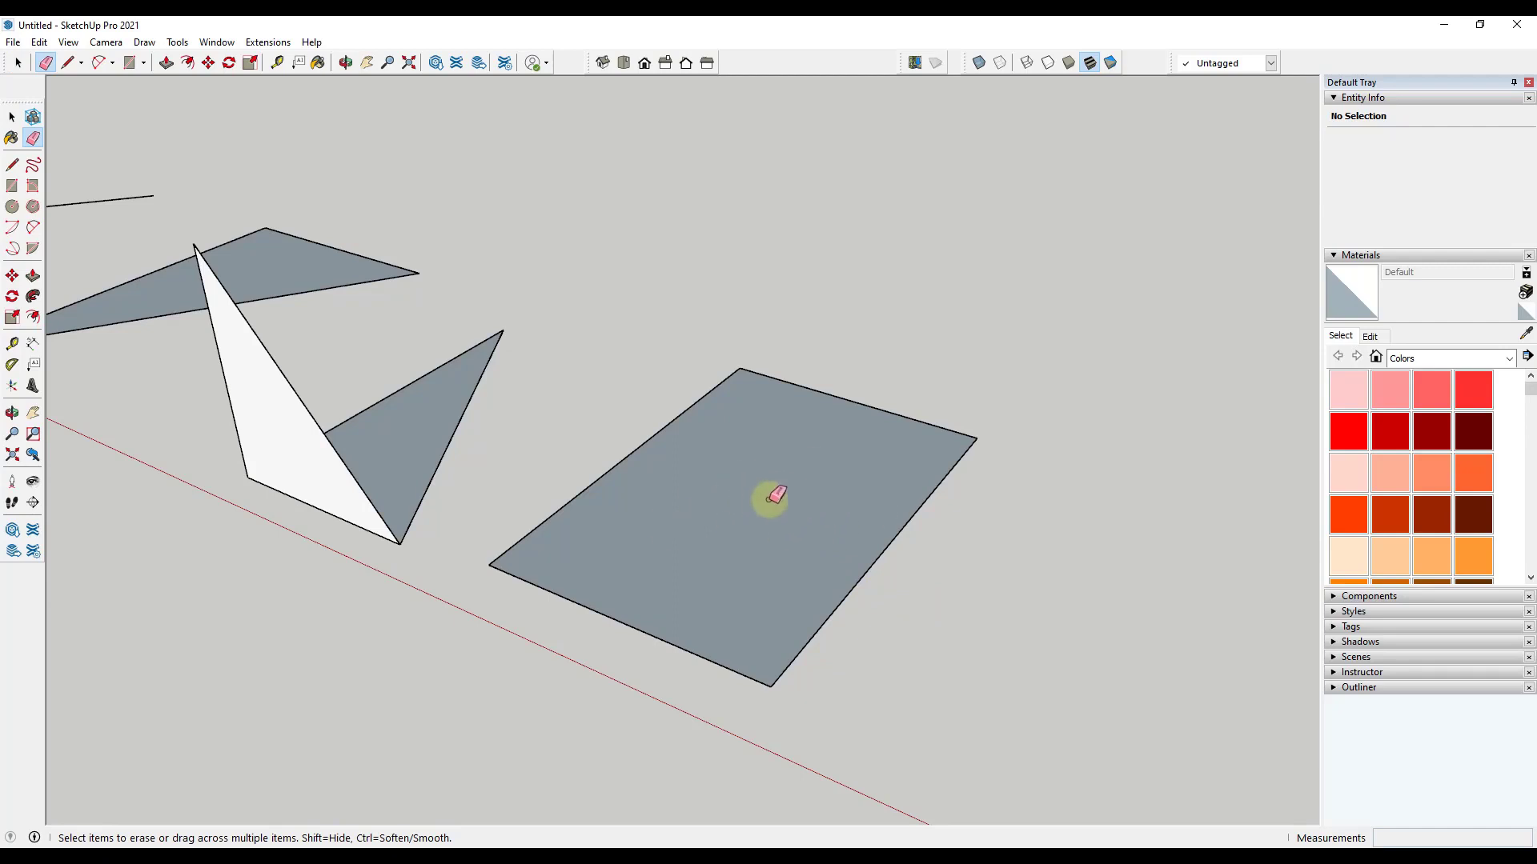
{"action": "left_click_drag", "start_coordinate": [905, 569], "coordinate": [784, 518]}
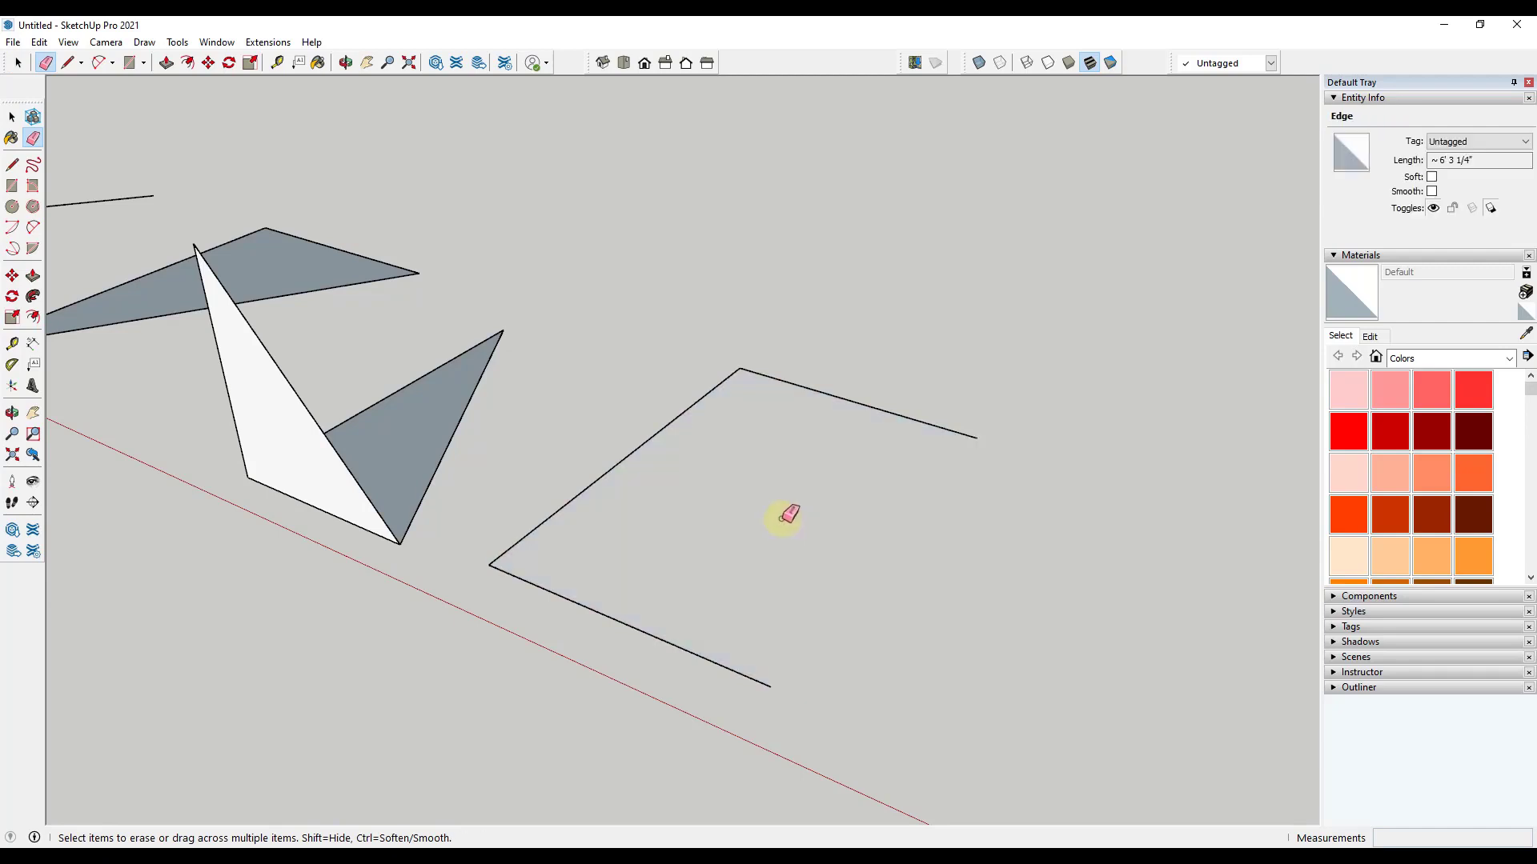
{"action": "key", "text": "ctrl+z"}
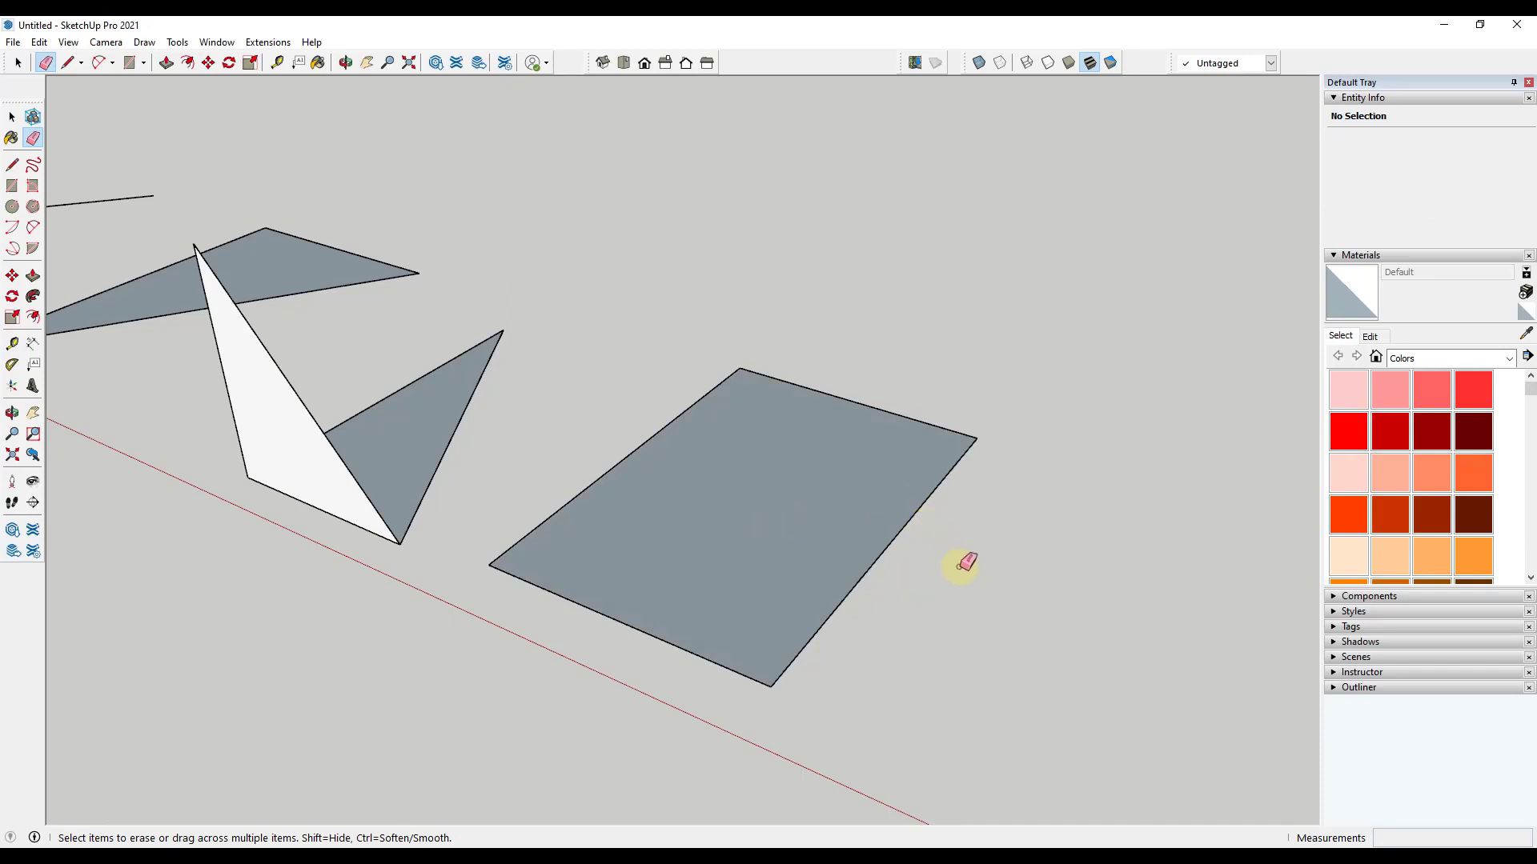
{"action": "mouse_move", "coordinate": [908, 555]}
{"action": "left_mouse_down"}
{"action": "mouse_move", "coordinate": [871, 512]}
{"action": "mouse_move", "coordinate": [841, 511]}
{"action": "mouse_move", "coordinate": [891, 564]}
{"action": "mouse_move", "coordinate": [876, 559]}
{"action": "left_mouse_up"}
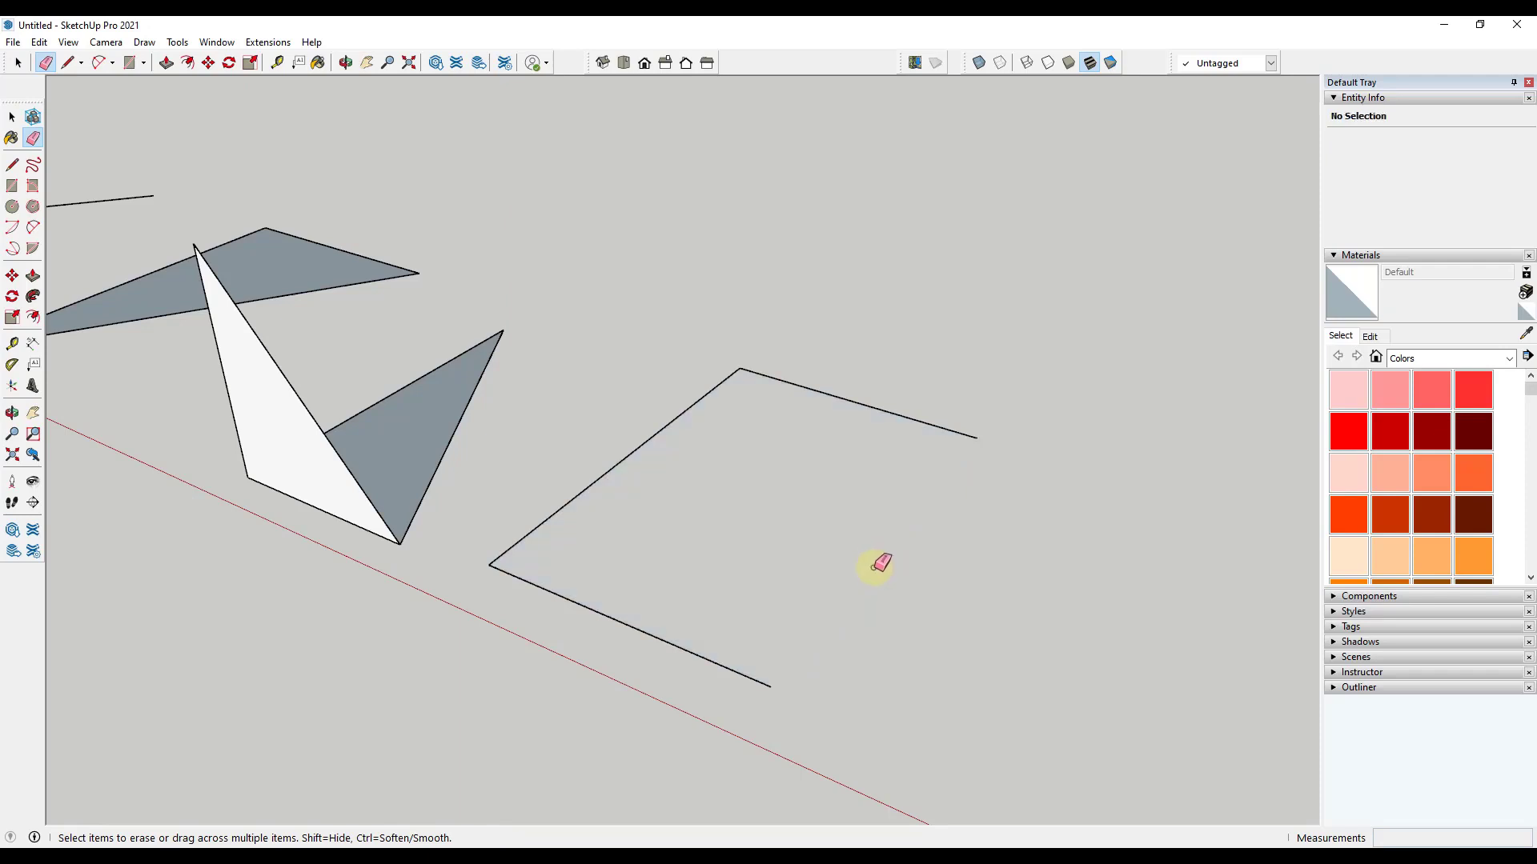
{"action": "key", "text": "ctrl+z"}
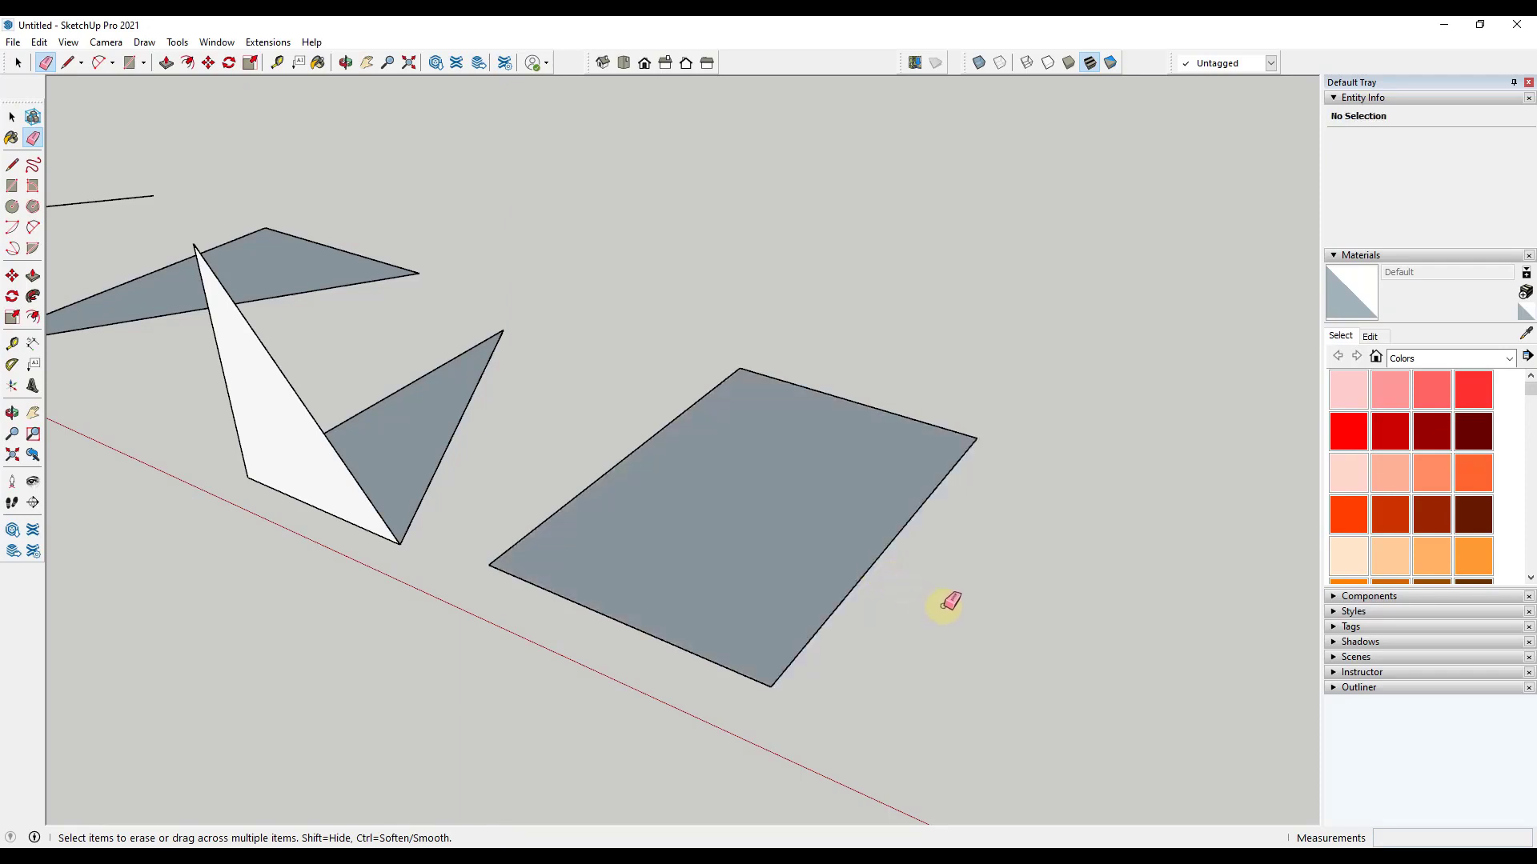
- Erase the rectangle's edge nearest the red axis and redraw it with a line between the two free corners
{"action": "left_click", "coordinate": [689, 651]}
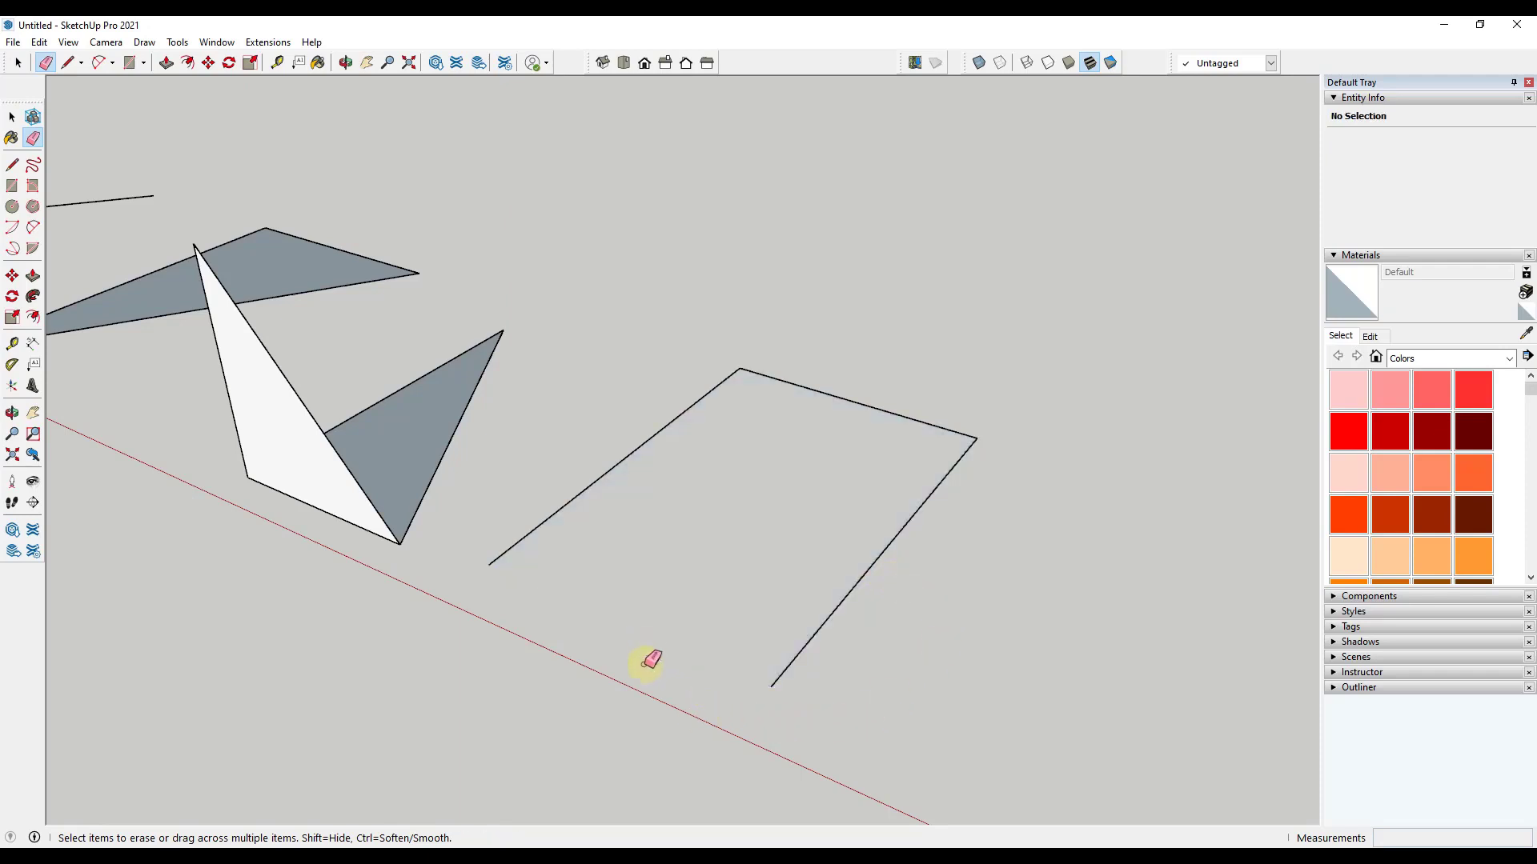
{"action": "key", "text": "space"}
{"action": "key", "text": "l"}
{"action": "left_click", "coordinate": [488, 565]}
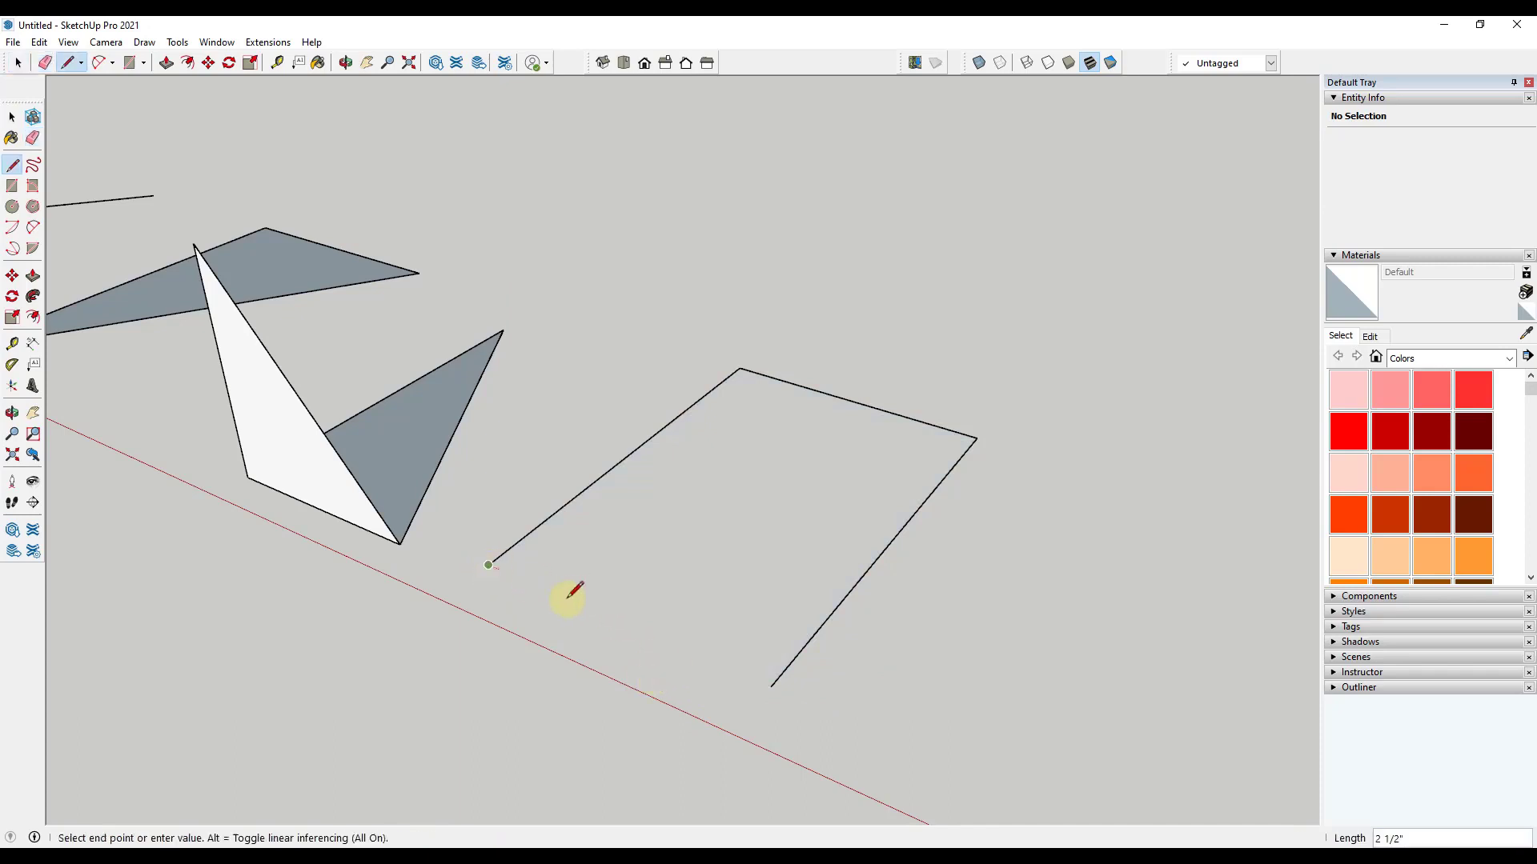
{"action": "left_click", "coordinate": [772, 686]}
{"action": "key", "text": "space"}
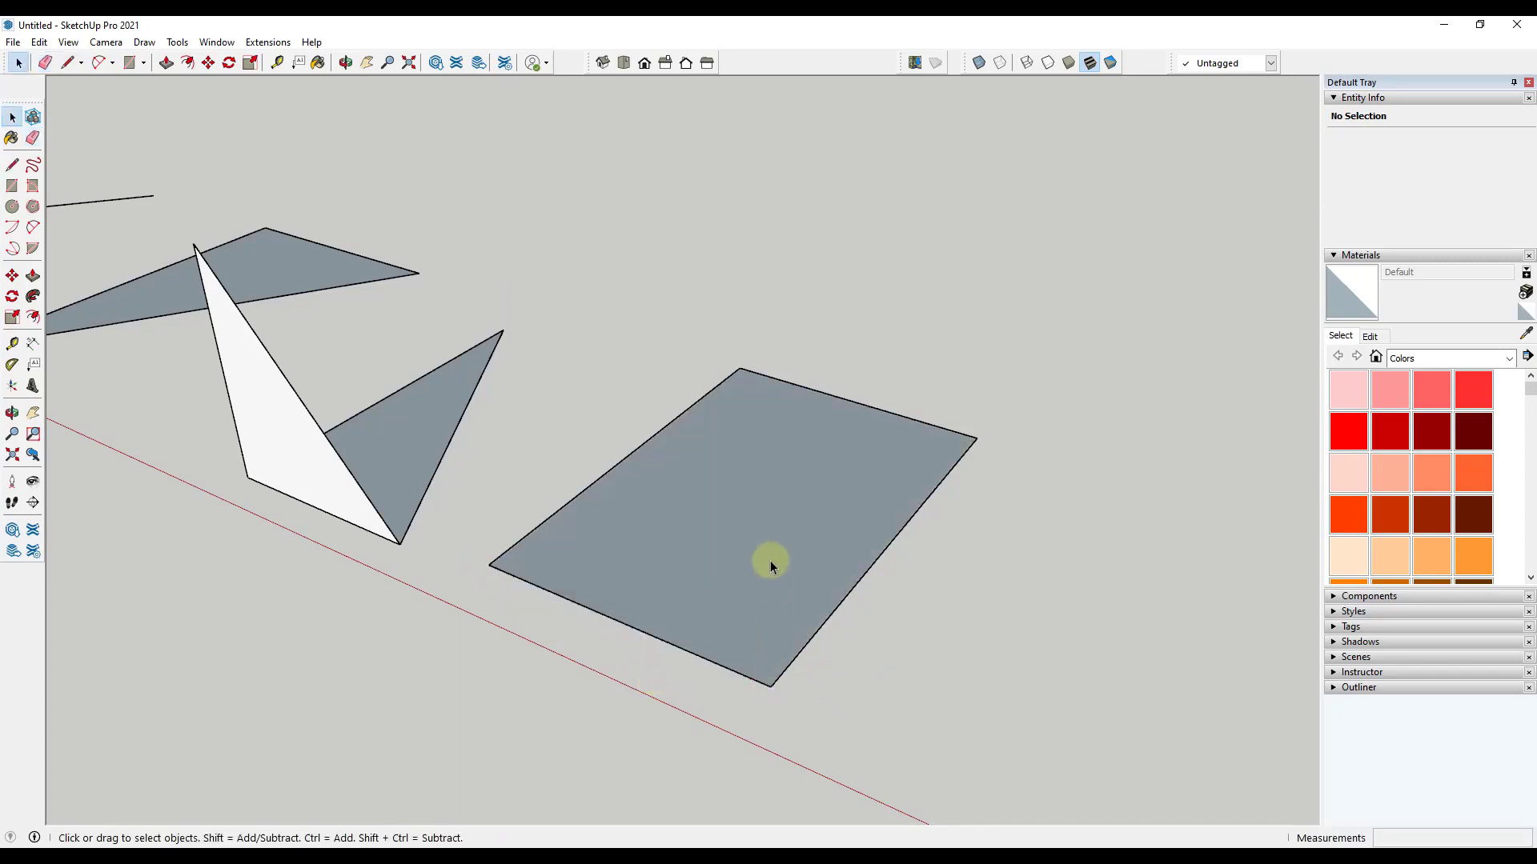
- Delete only the rectangle's face, leaving its four edges, and undo the deletion
{"action": "left_click", "coordinate": [770, 559]}
{"action": "key", "text": "Delete"}
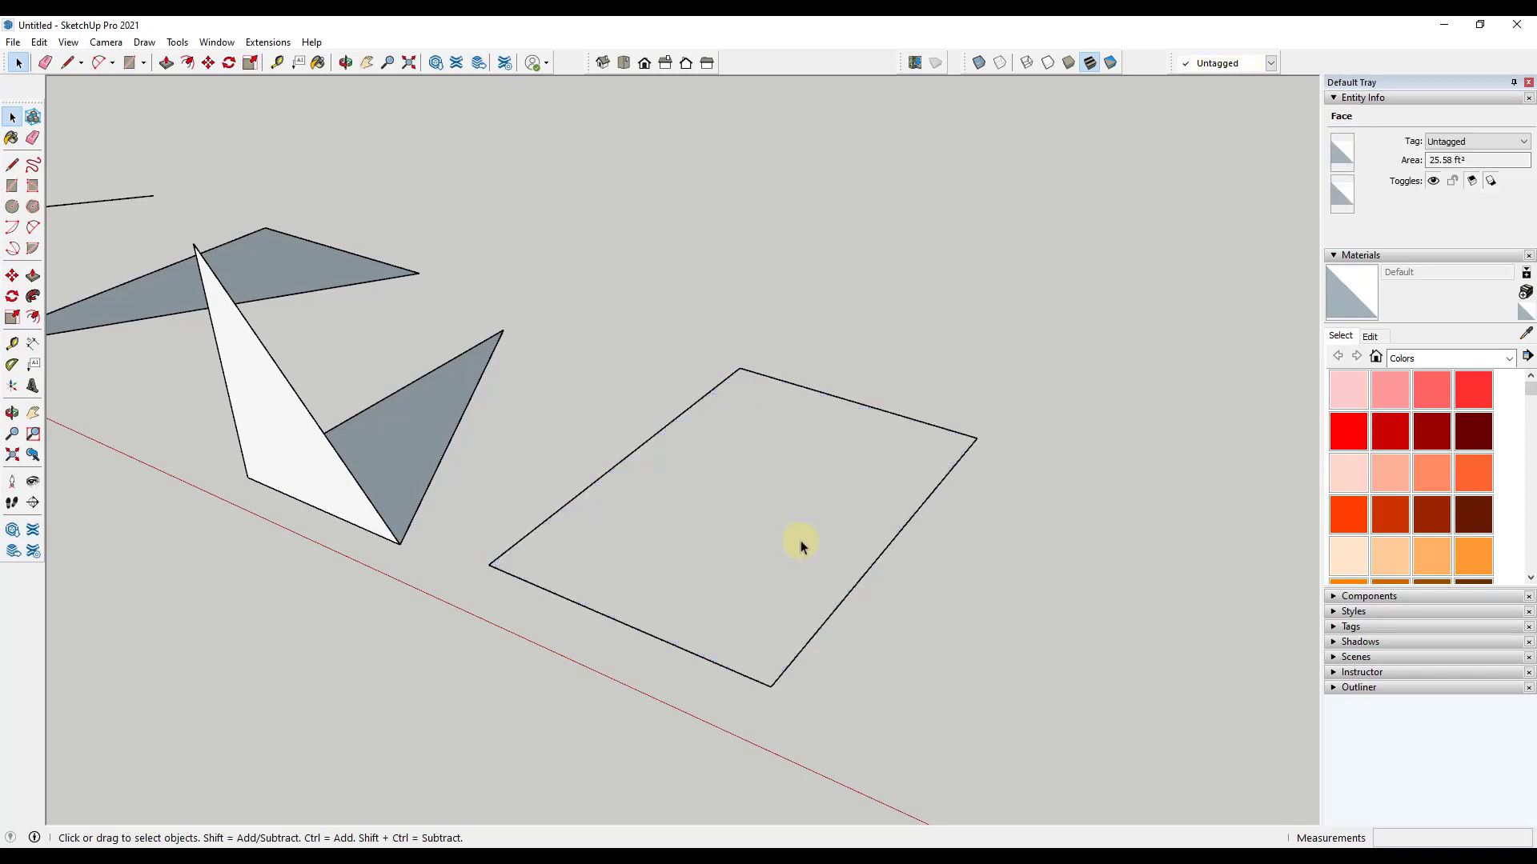
{"action": "key", "text": "ctrl+z"}
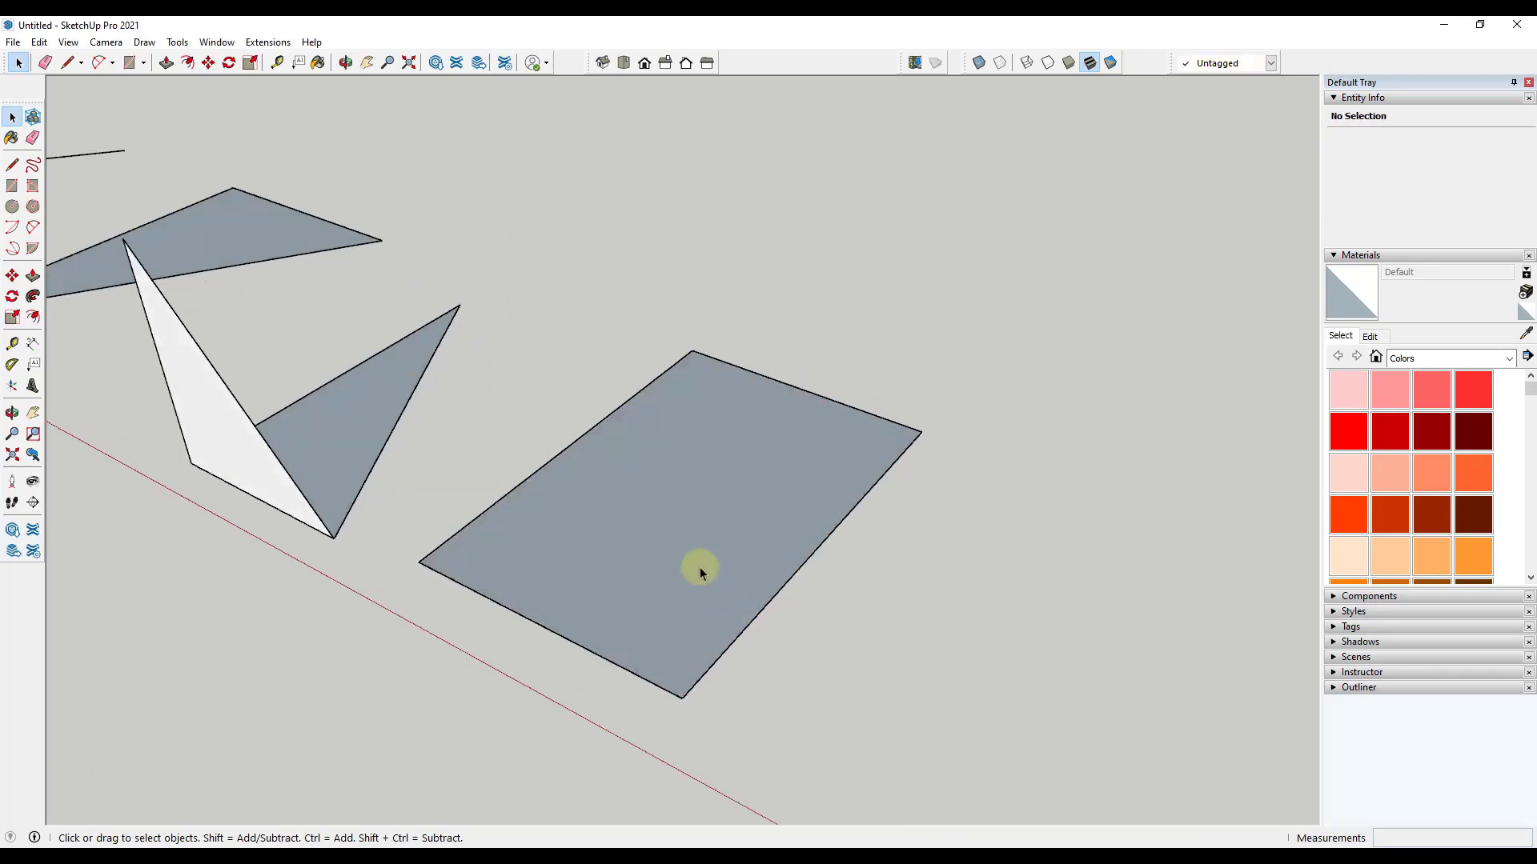
- Select the rectangle's face and the adjacent grey triangle's face in turn to check their areas, and clear the selection
{"action": "left_click", "coordinate": [686, 542]}
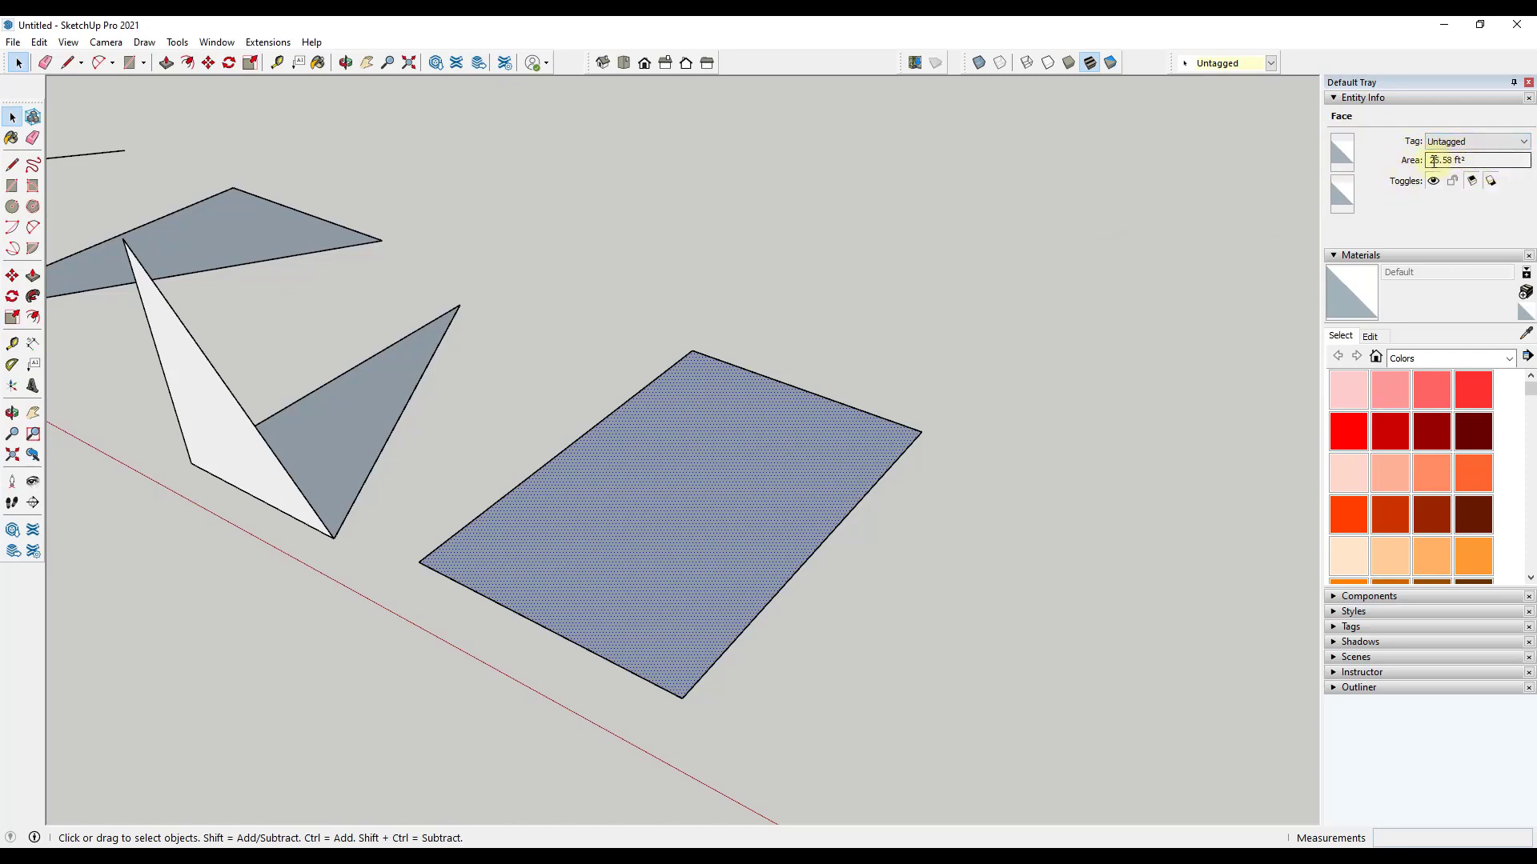
{"action": "left_click", "coordinate": [320, 420]}
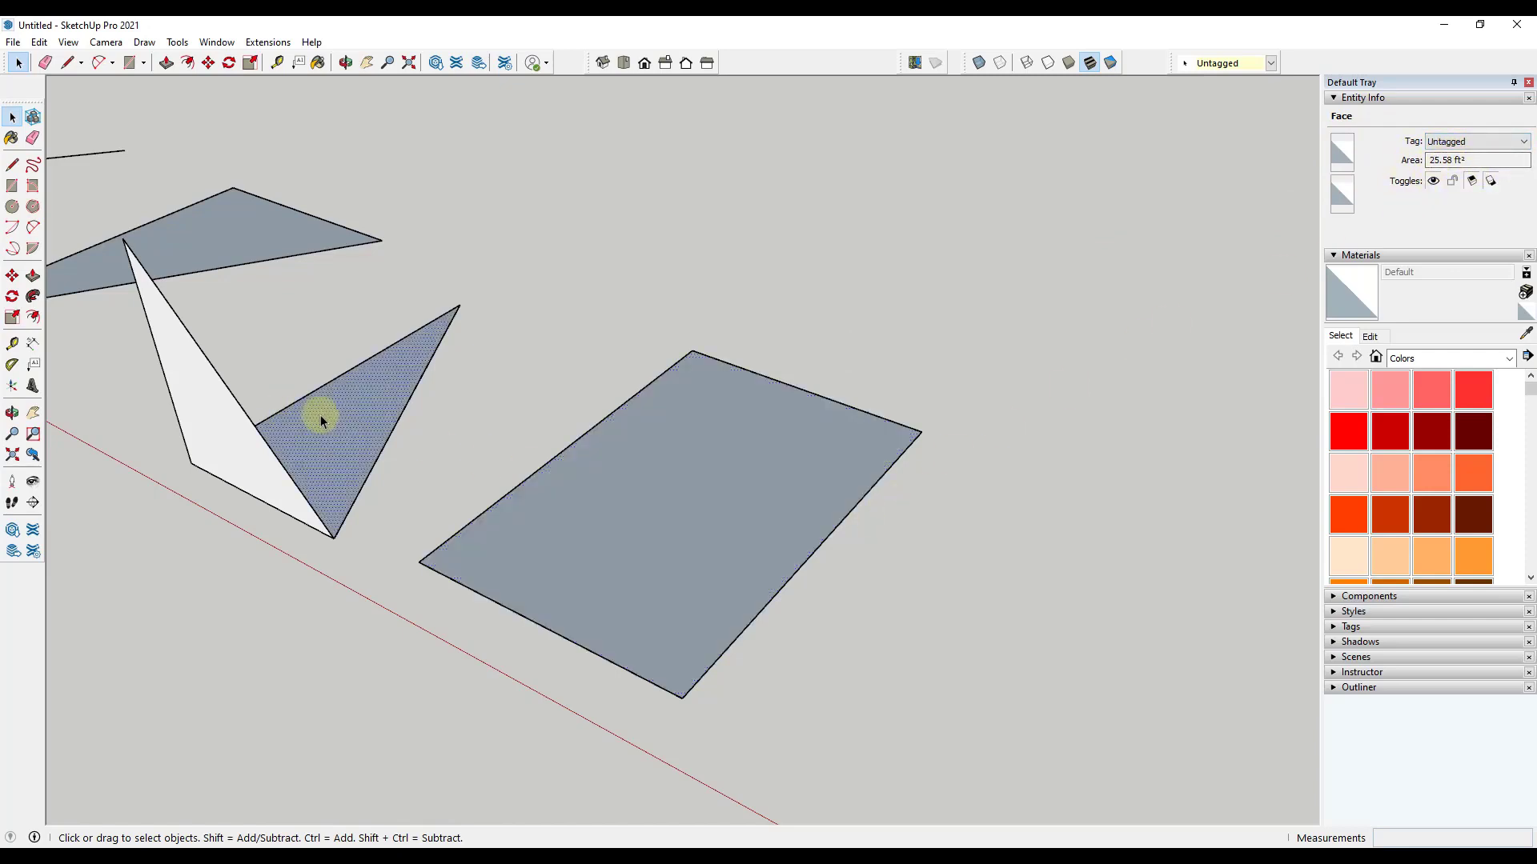
{"action": "left_click", "coordinate": [858, 588]}
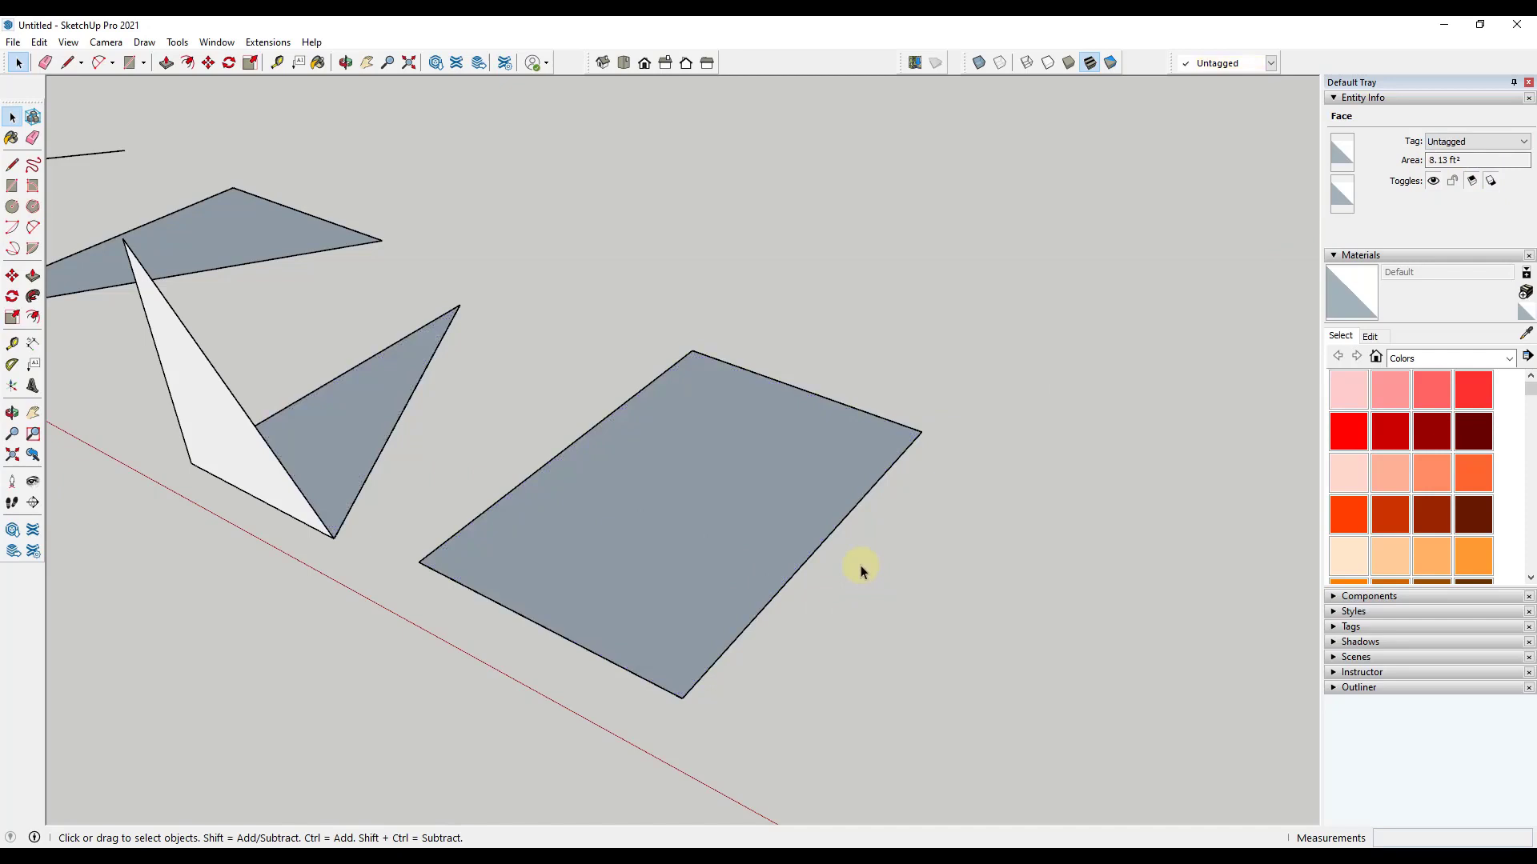
- Select three of the rectangle's edges together, all except the one nearest the red axis, to check their combined length, and clear the selection
{"action": "left_click", "coordinate": [824, 539]}
{"action": "left_click", "coordinate": [898, 427], "text": "shift"}
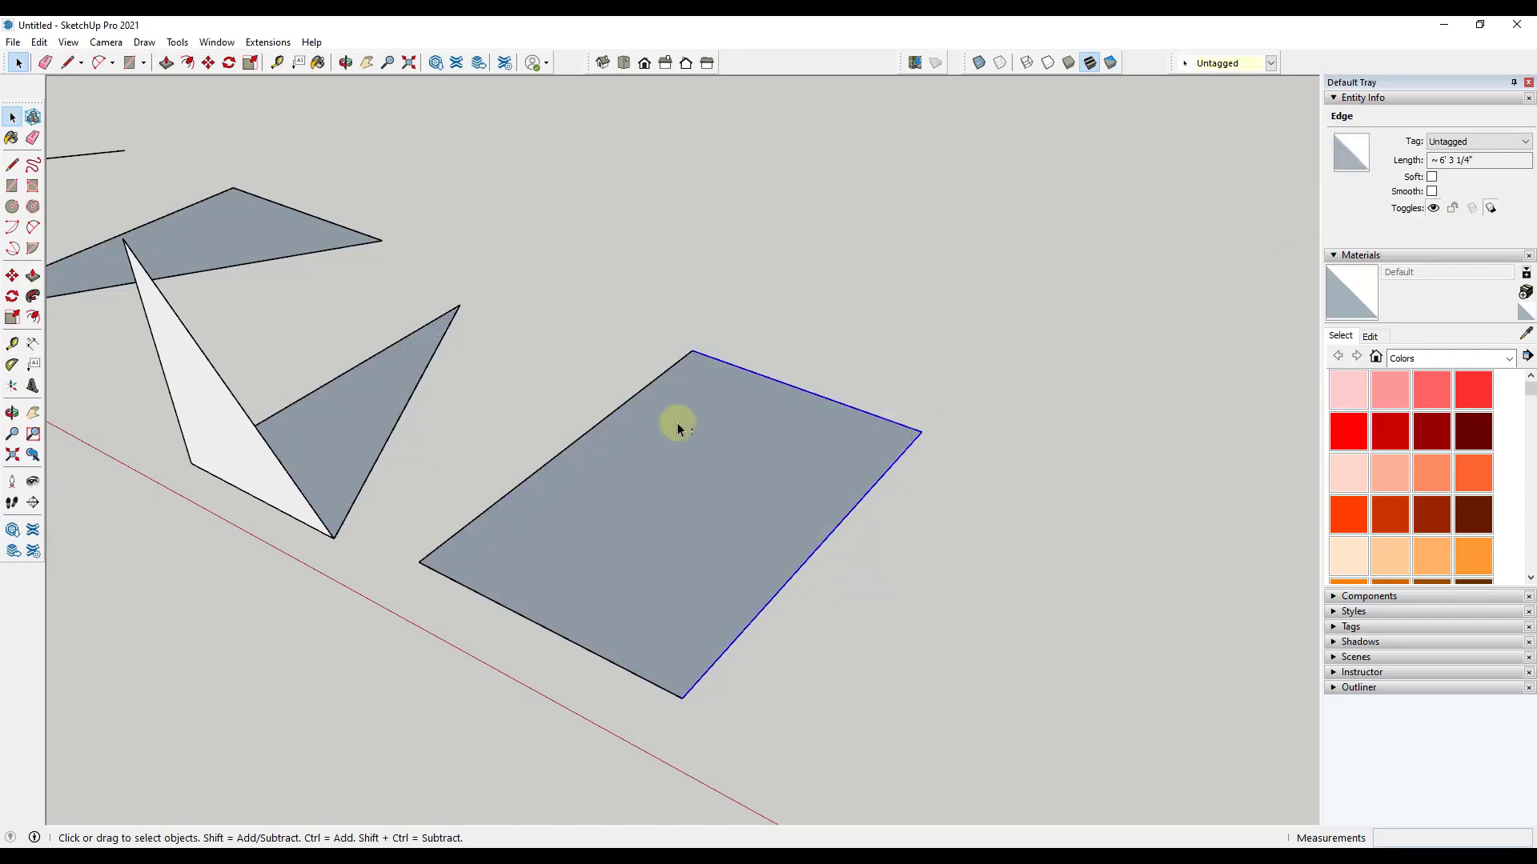
{"action": "left_click", "coordinate": [593, 429], "text": "shift"}
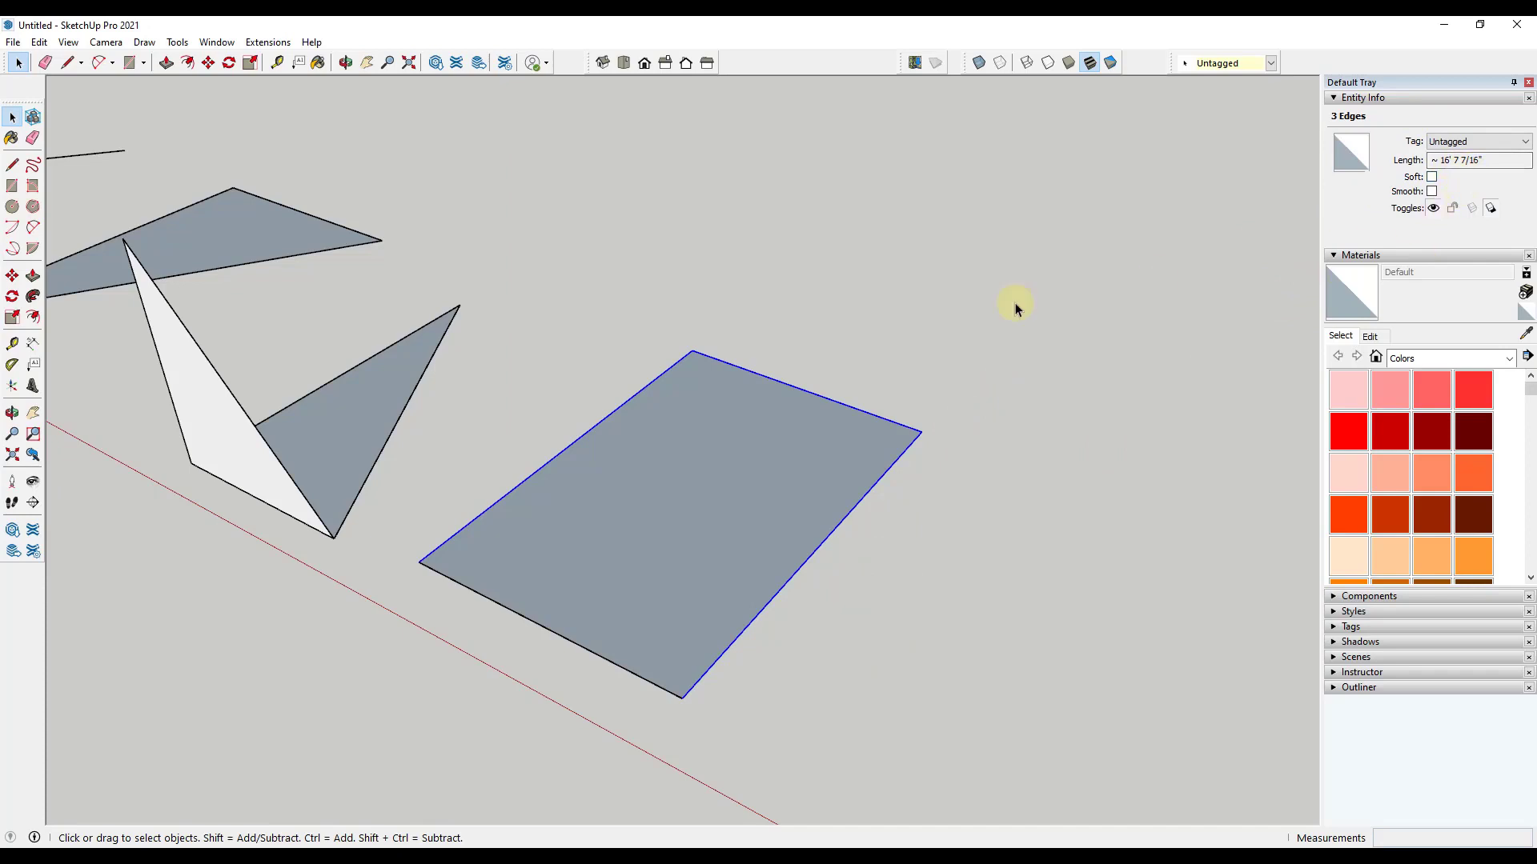
{"action": "scroll", "coordinate": [616, 354], "scroll_direction": "down", "scroll_amount": 3}
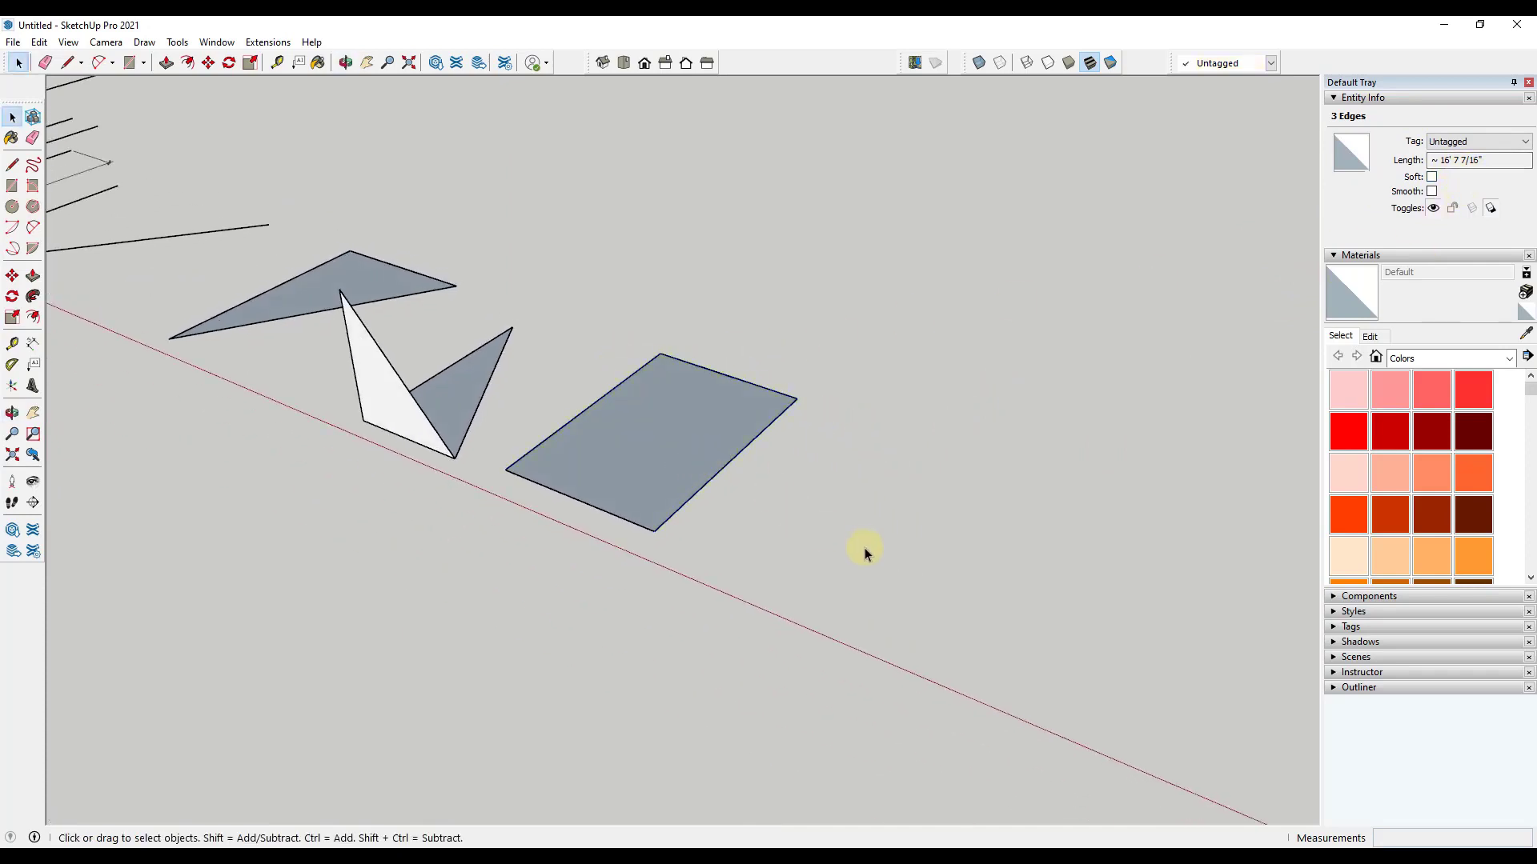
{"action": "left_click", "coordinate": [866, 628]}
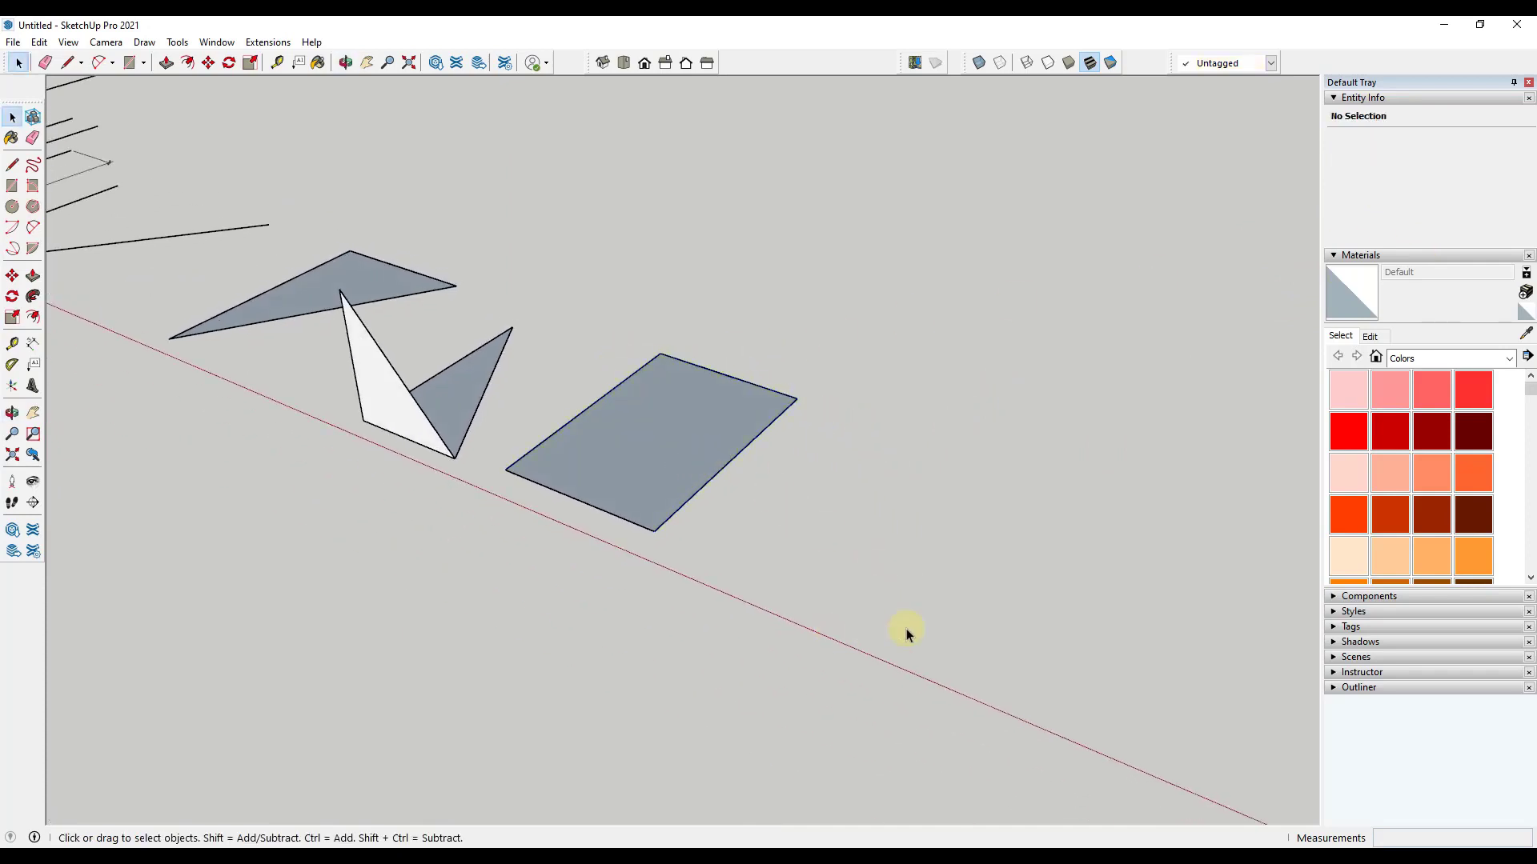
{"action": "middle_click_drag", "start_coordinate": [911, 597], "coordinate": [834, 559]}
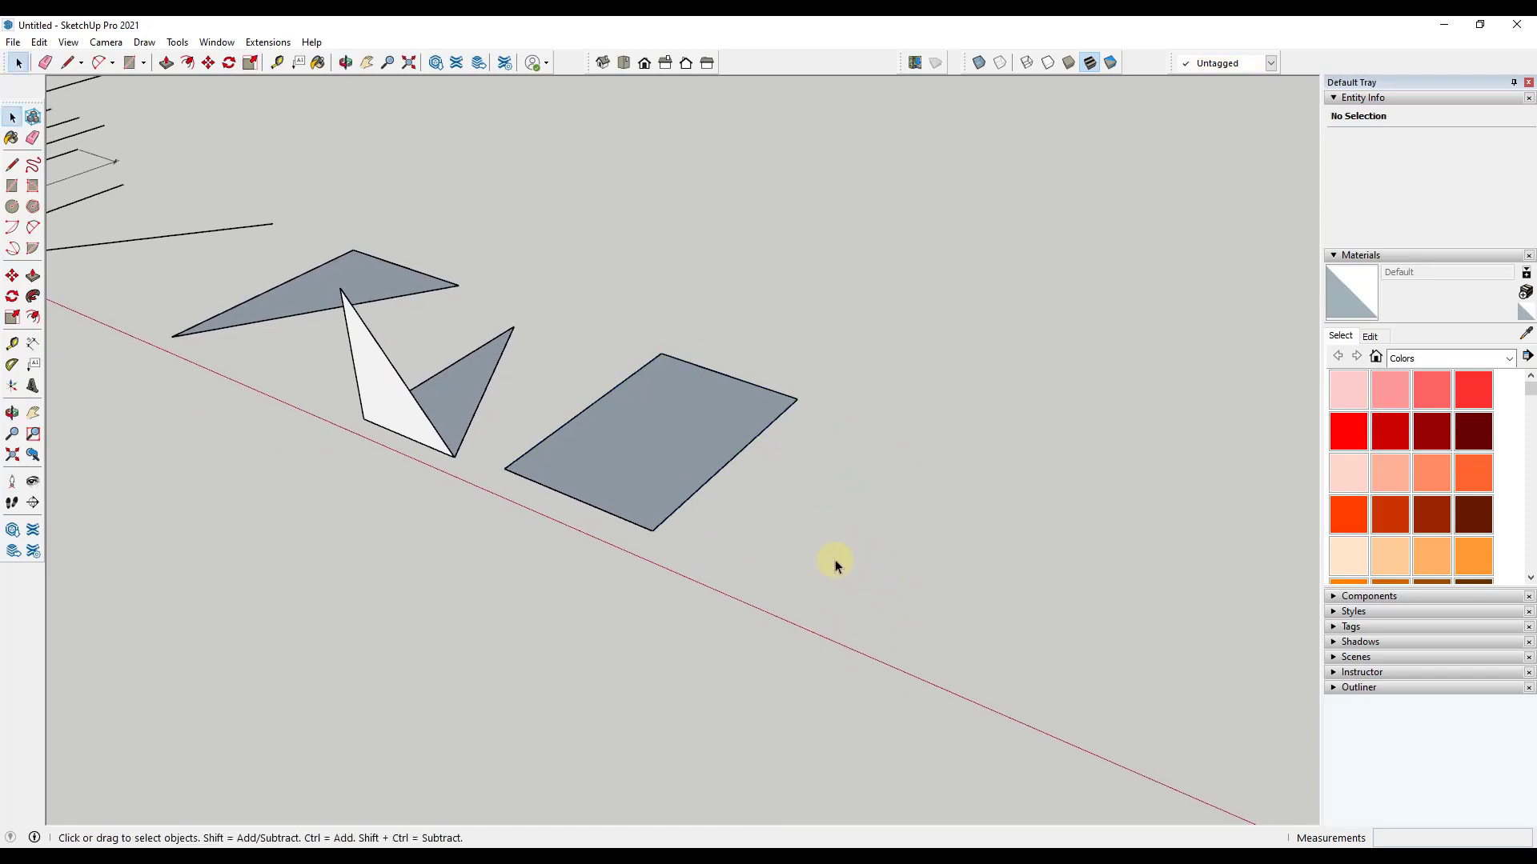
{"action": "key", "text": "l"}
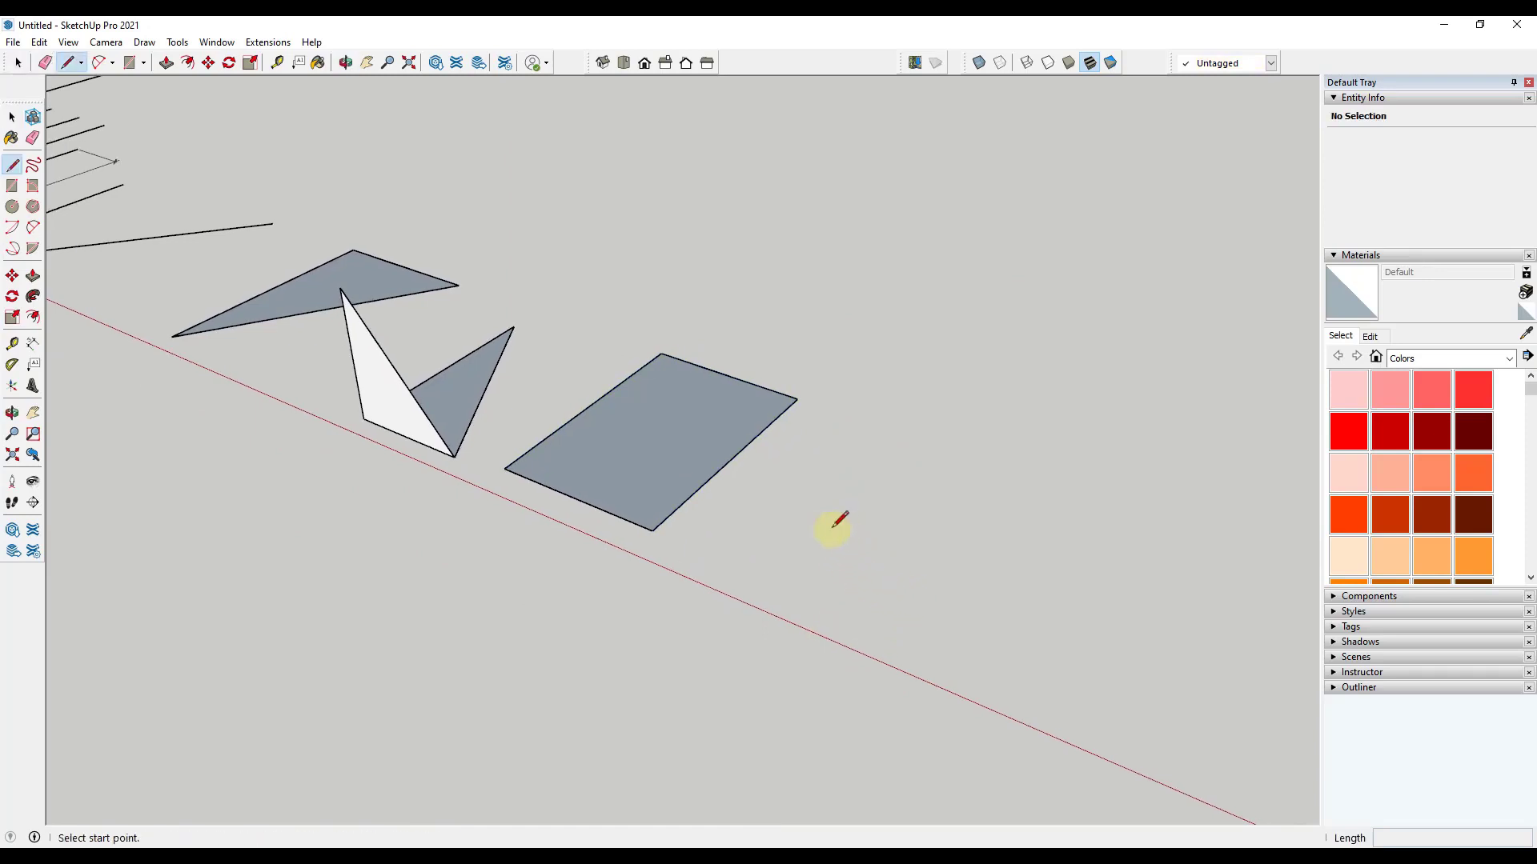
{"action": "left_click", "coordinate": [723, 556]}
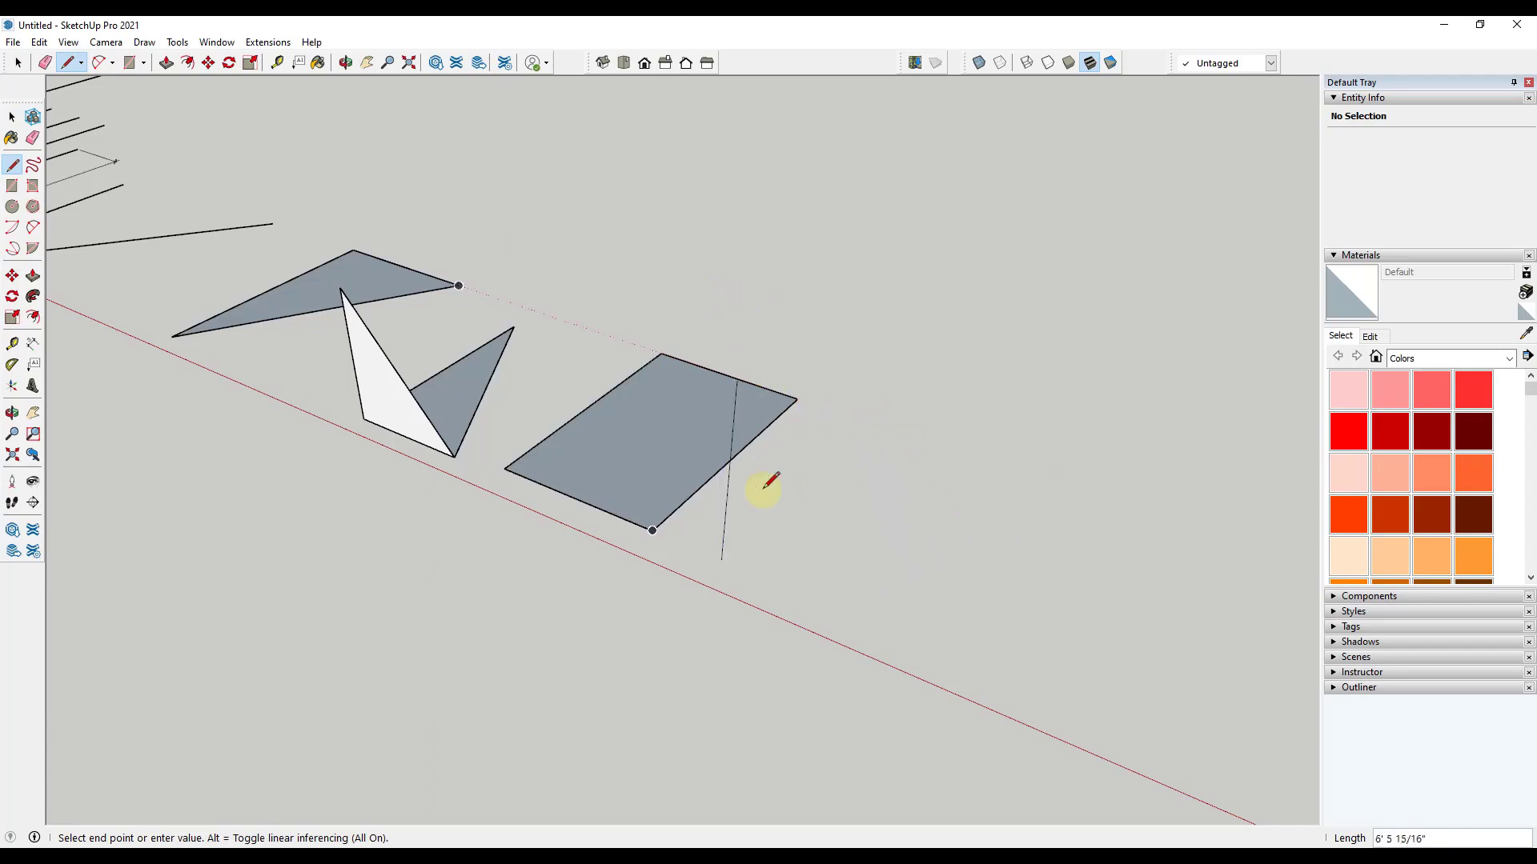
{"action": "key", "text": "space"}
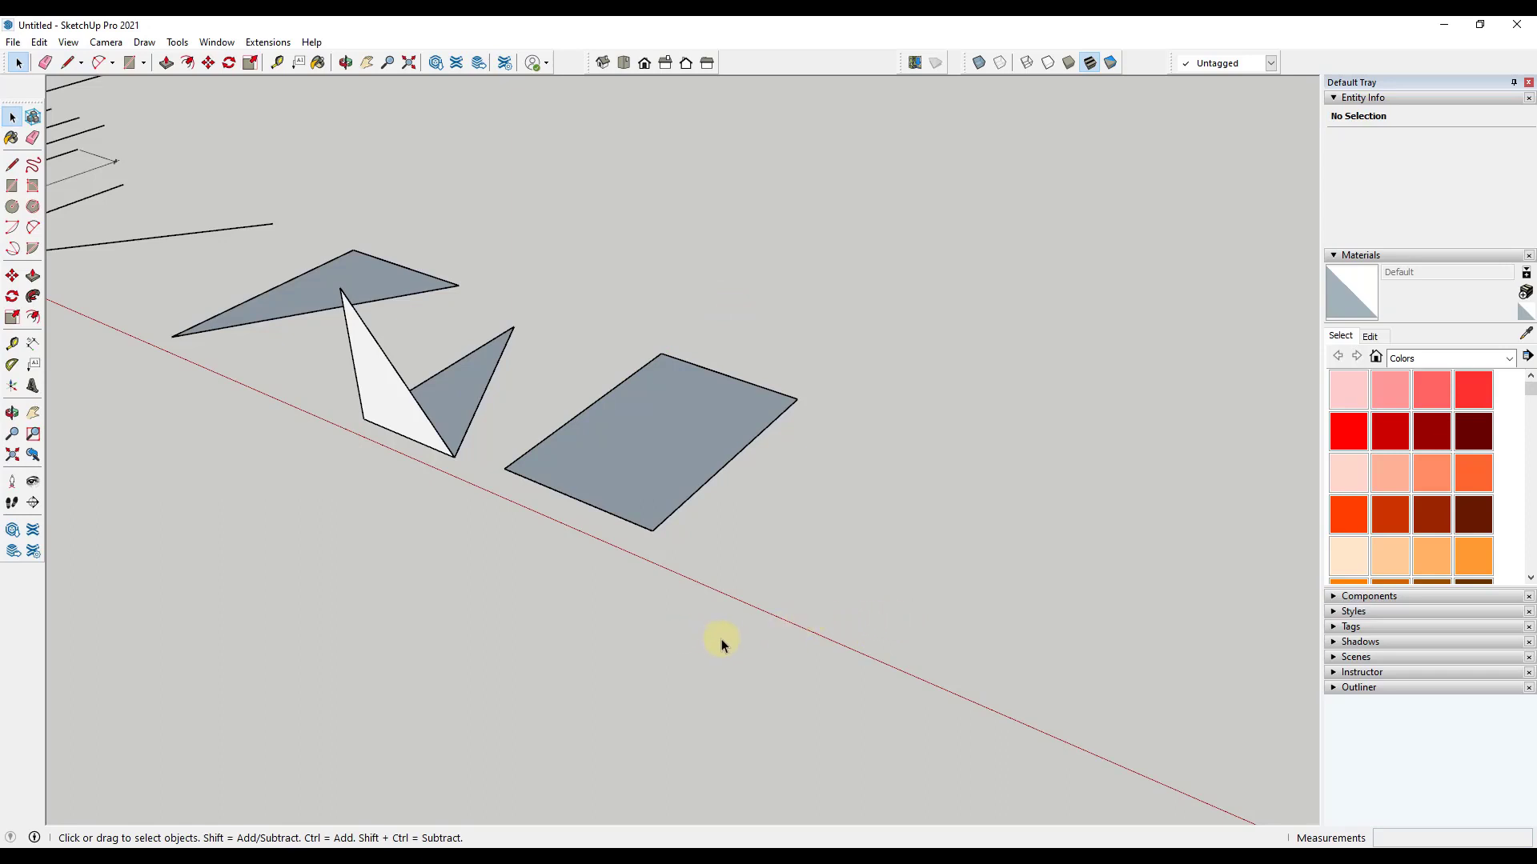
{"action": "key", "text": "l"}
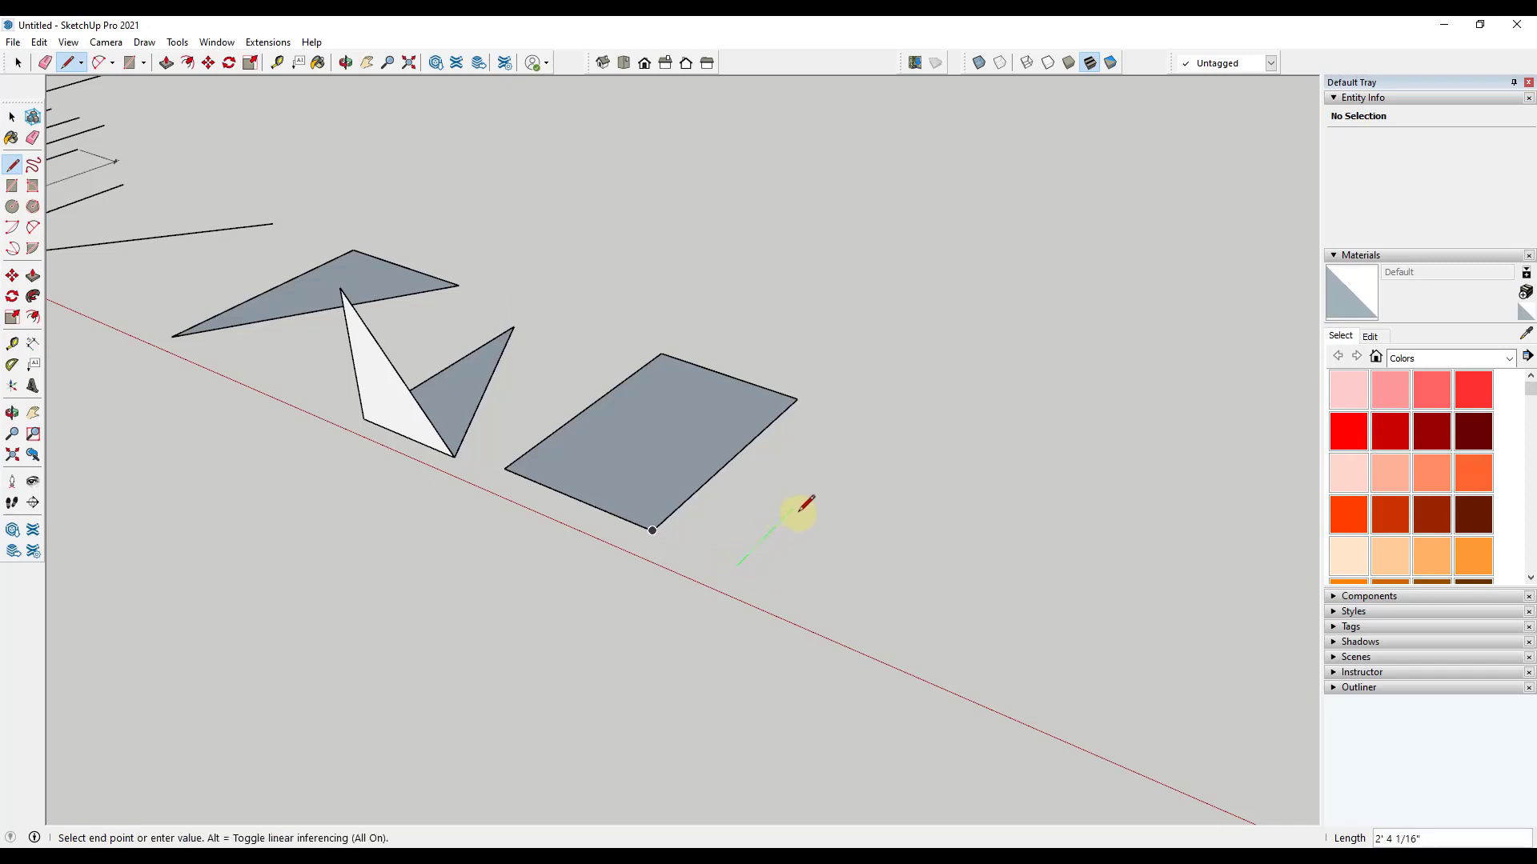
{"action": "key", "text": "Escape"}
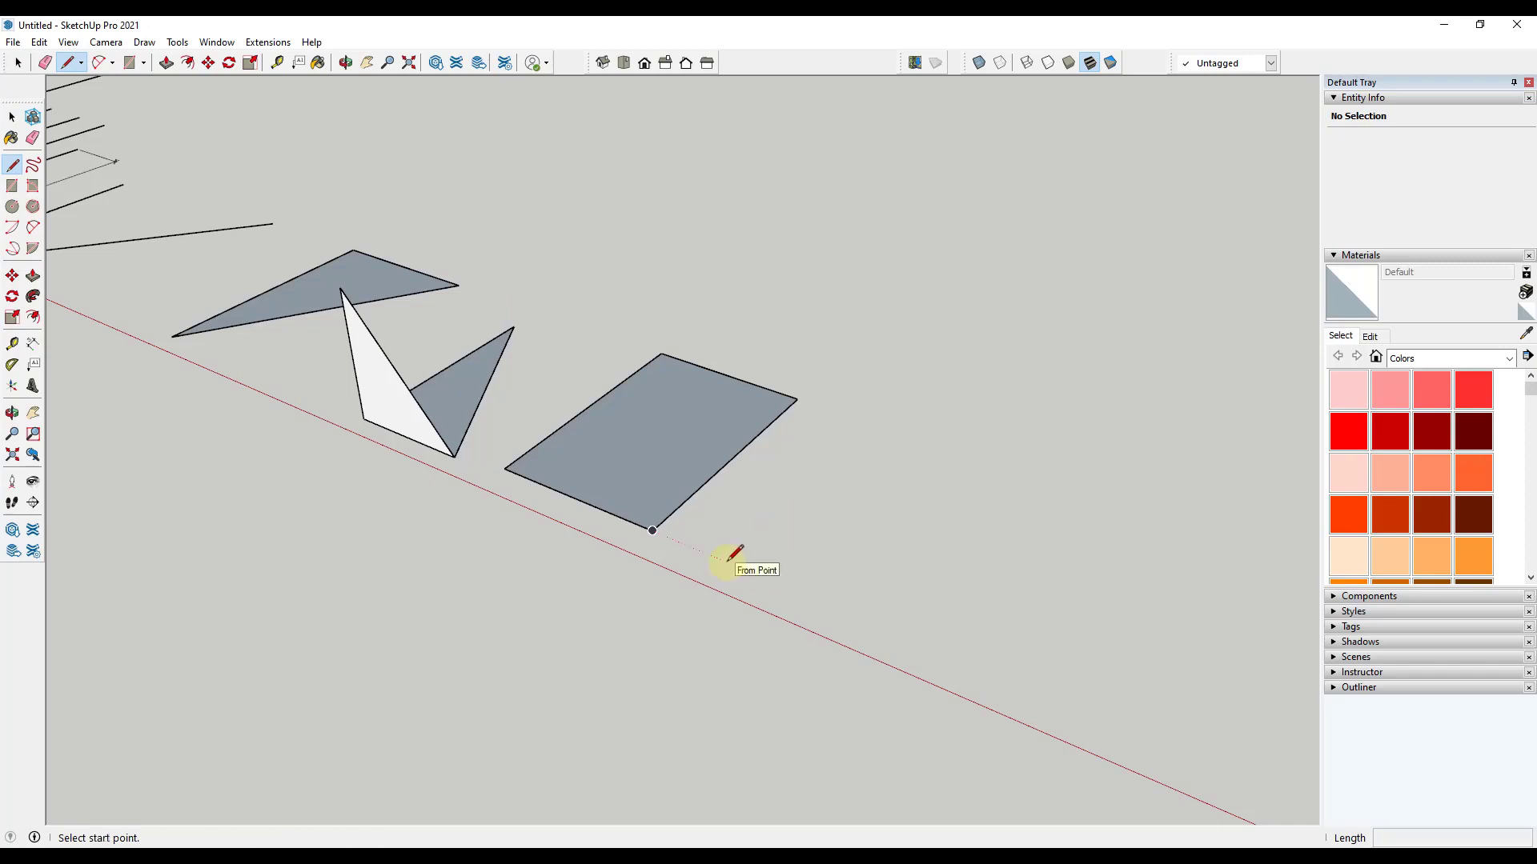
- Draw four connected lines on the ground beyond the rectangle, following the green and red axes, and close them at the start point
{"action": "left_click", "coordinate": [729, 559]}
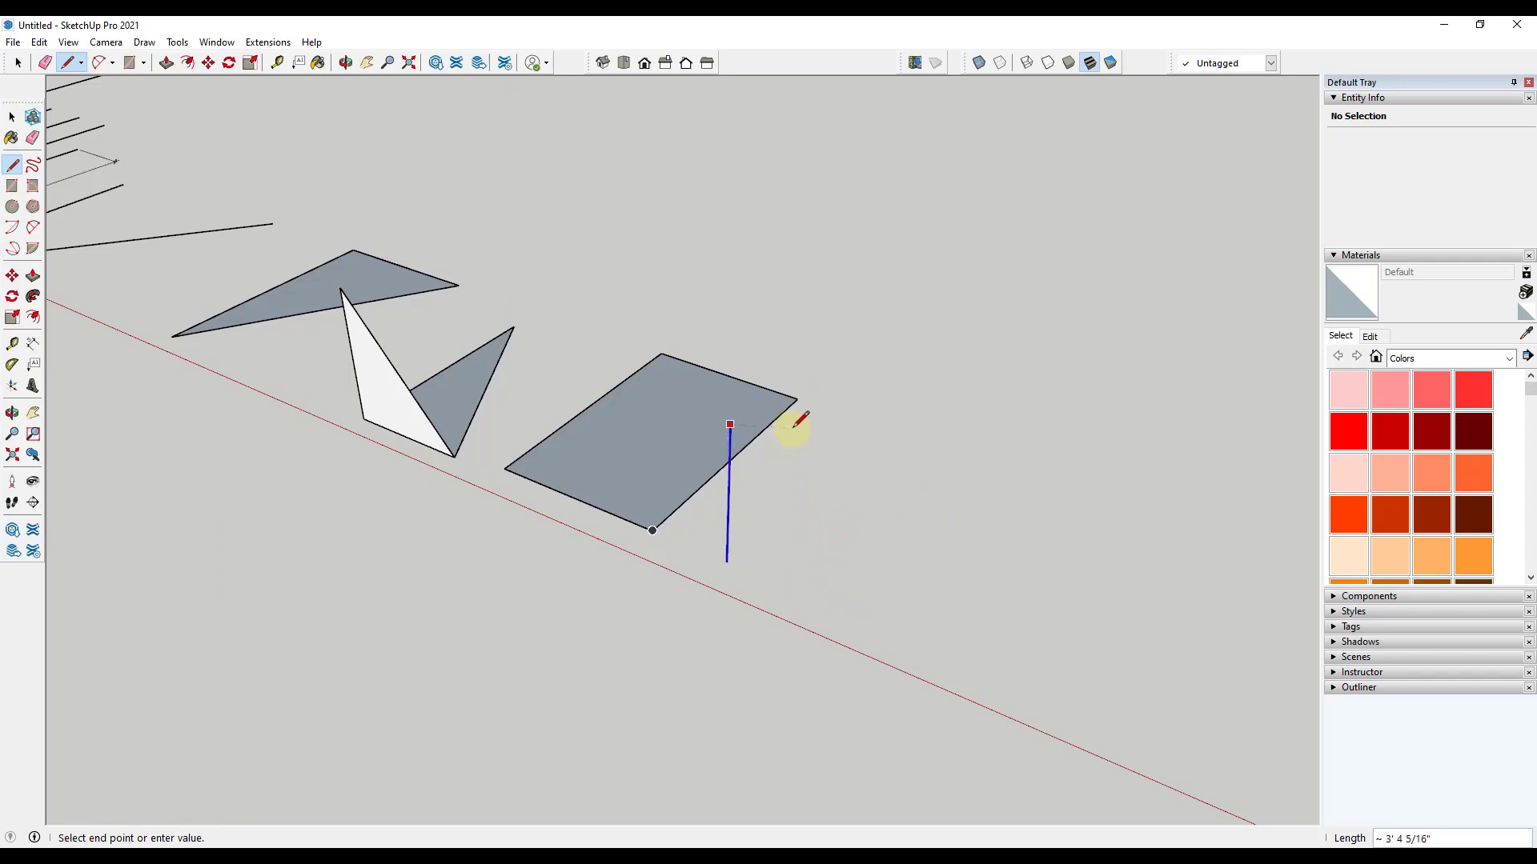
{"action": "left_click", "coordinate": [872, 438]}
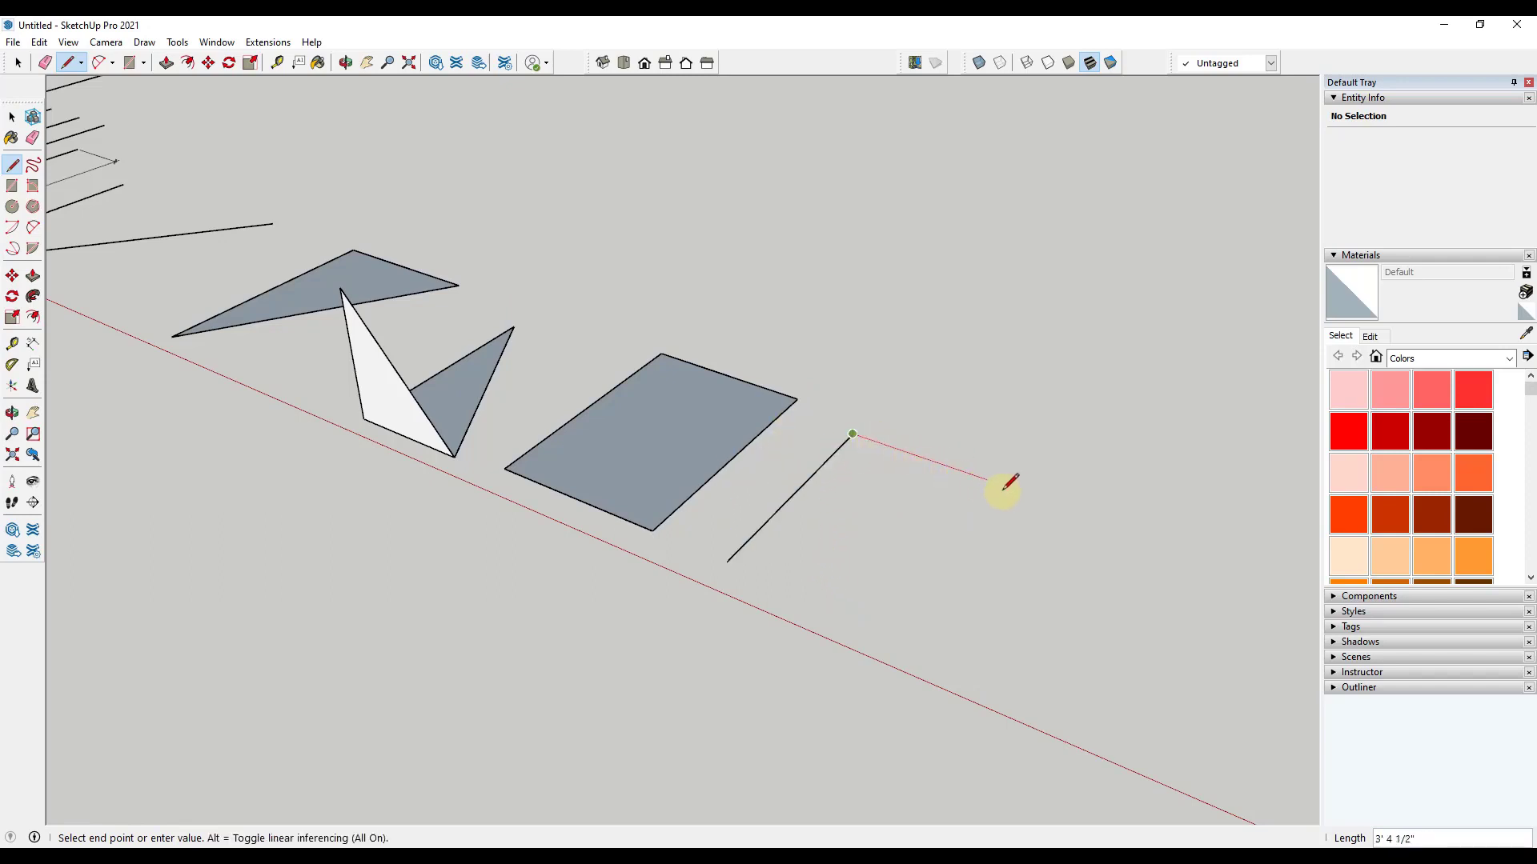
{"action": "left_click", "coordinate": [1039, 498]}
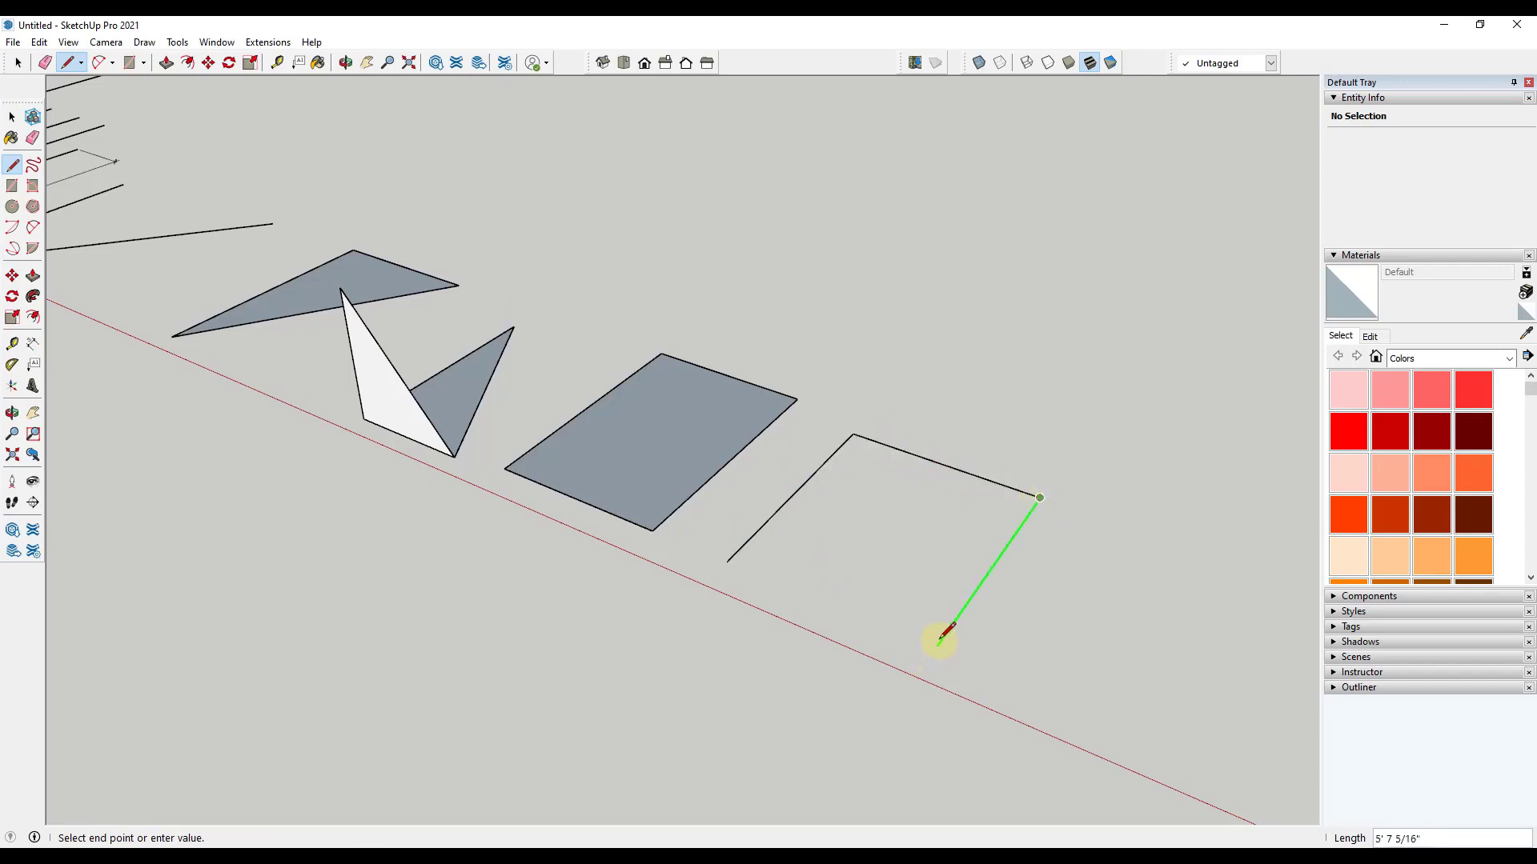
{"action": "left_click", "coordinate": [727, 562]}
{"action": "left_click", "coordinate": [727, 560]}
{"action": "middle_click_drag", "start_coordinate": [1045, 528], "coordinate": [1054, 506]}
{"action": "key", "text": "space"}
- Draw a short vertical line upward from the new four-sided shape's corner farthest from the red axis and the triangles
{"action": "scroll", "coordinate": [1054, 506], "scroll_direction": "up", "scroll_amount": 2}
{"action": "key", "text": "l"}
{"action": "left_click", "coordinate": [1027, 494]}
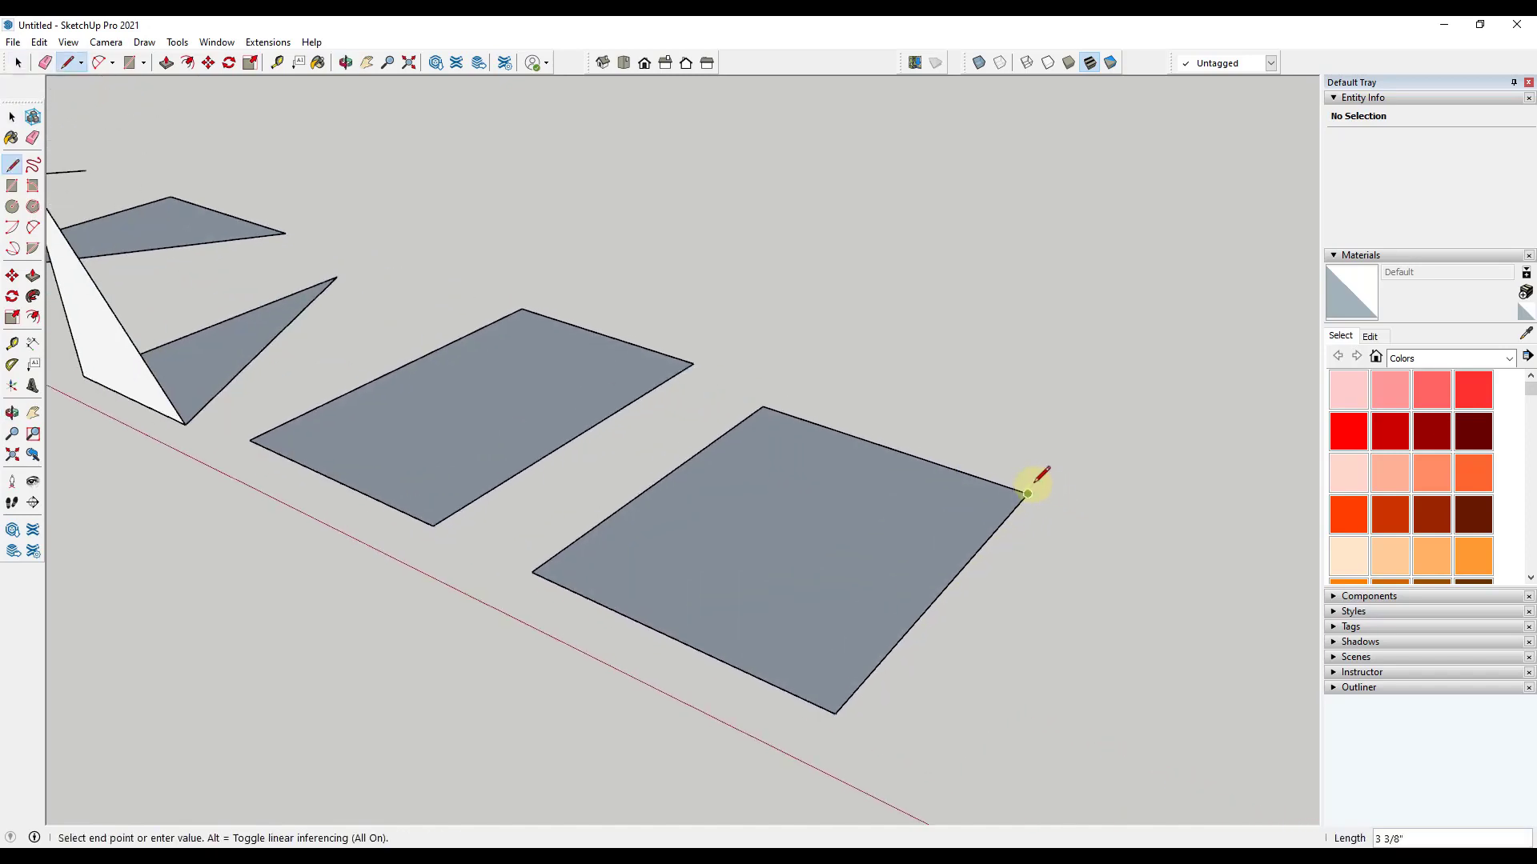
{"action": "scroll", "coordinate": [1028, 494], "scroll_direction": "up", "scroll_amount": 2}
{"action": "left_click", "coordinate": [1031, 475]}
{"action": "key", "text": "space"}
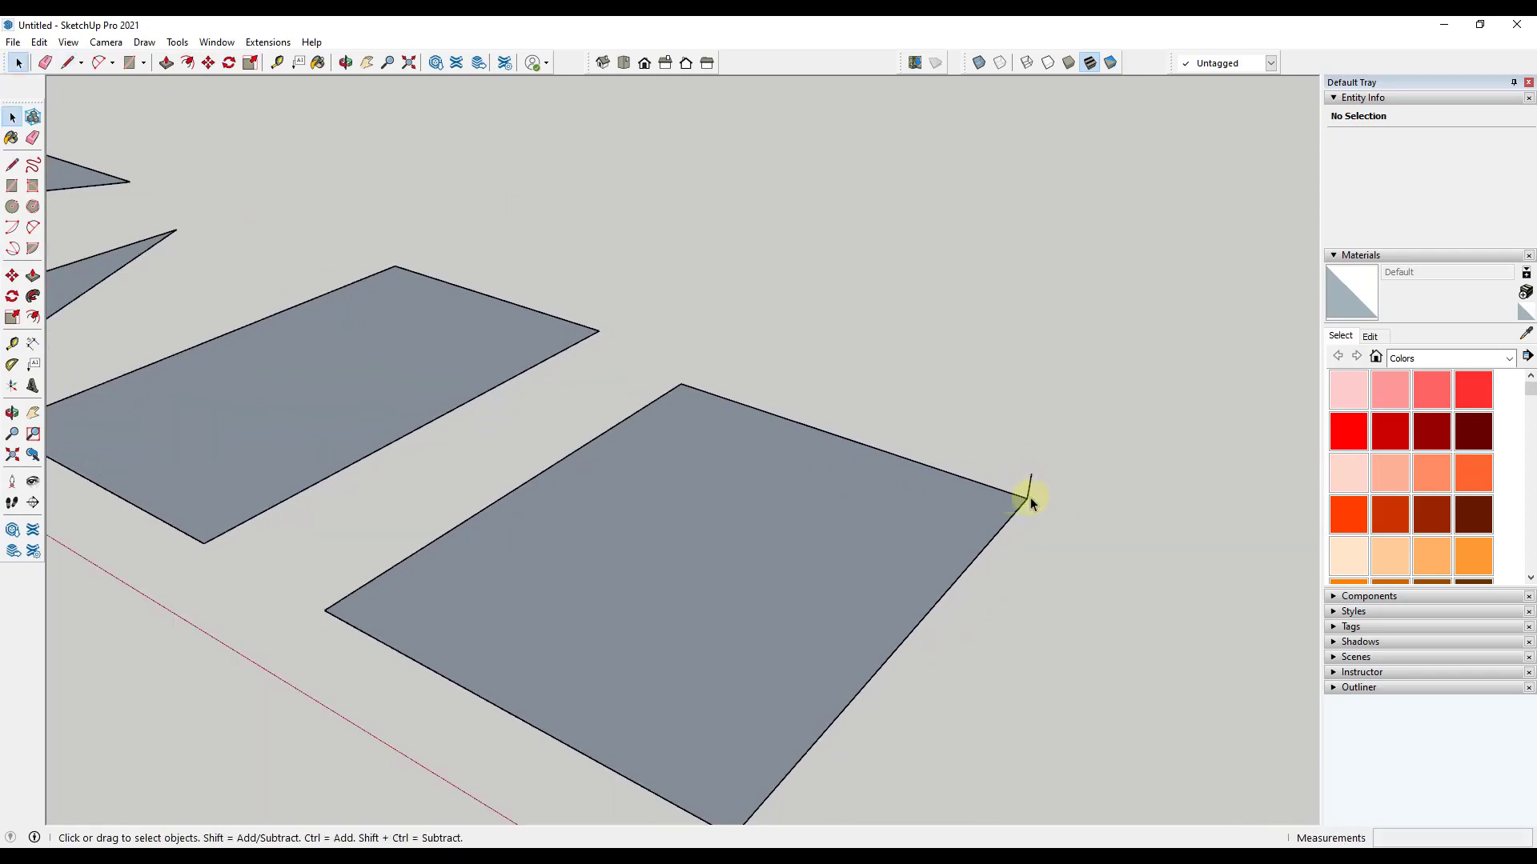
- Erase the new shape's two ground edges that meet at the foot of the short vertical line
{"action": "scroll", "coordinate": [1021, 498], "scroll_direction": "up", "scroll_amount": 2}
{"action": "key", "text": "e"}
{"action": "left_click", "coordinate": [997, 486]}
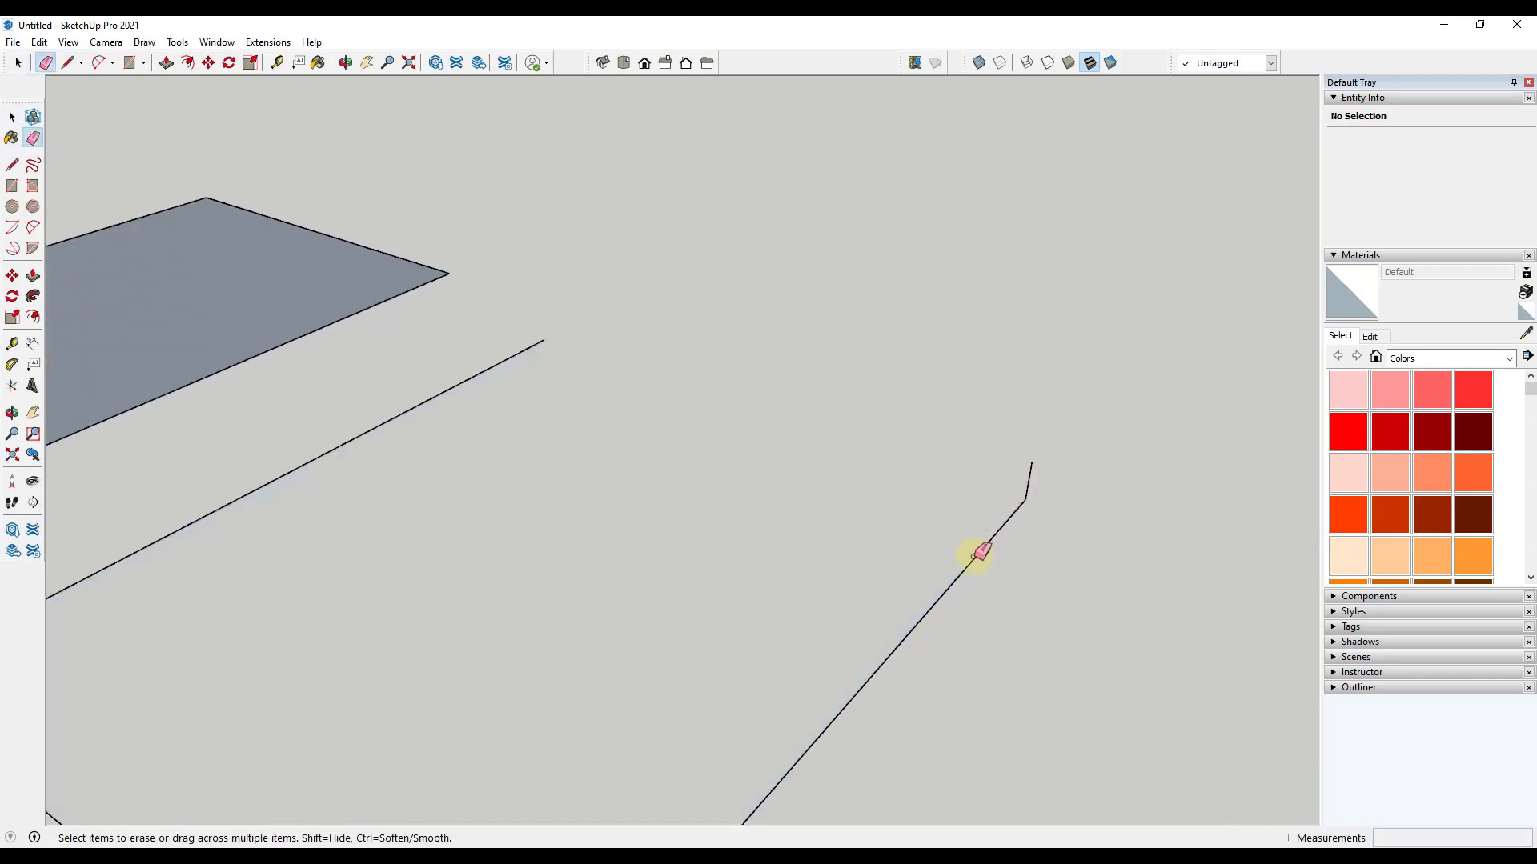
{"action": "left_click", "coordinate": [978, 552]}
{"action": "key", "text": "space"}
- Draw a line from the free end of the shape's edge beside the rectangle to a point midway up the short vertical line
{"action": "key", "text": "l"}
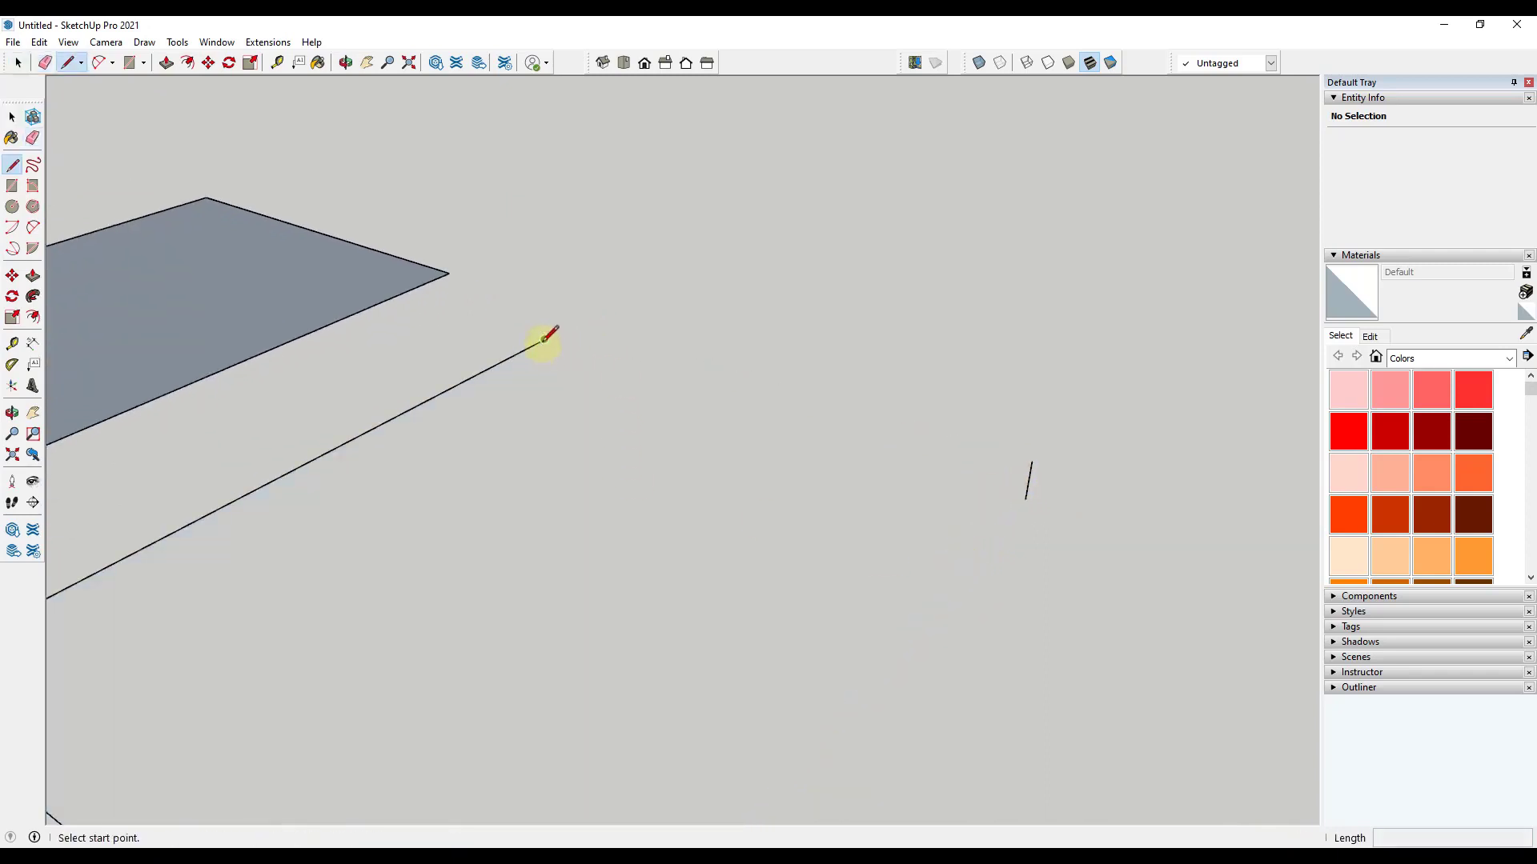
{"action": "left_click", "coordinate": [545, 340]}
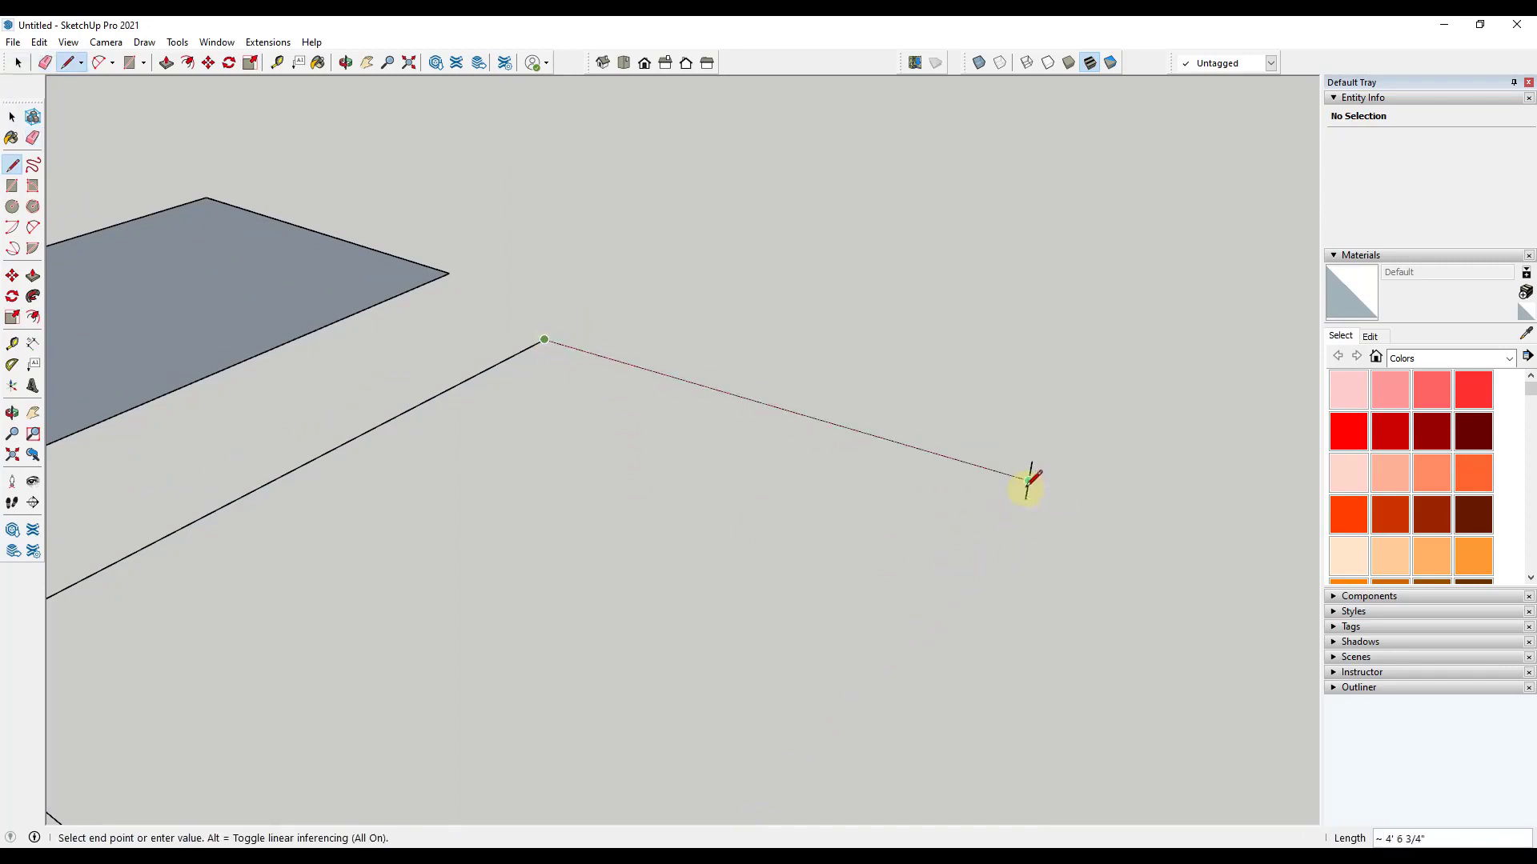
{"action": "scroll", "coordinate": [1027, 482], "scroll_direction": "up", "scroll_amount": 1}
{"action": "left_click", "coordinate": [1027, 481]}
{"action": "key", "text": "space"}
{"action": "key", "text": "l"}
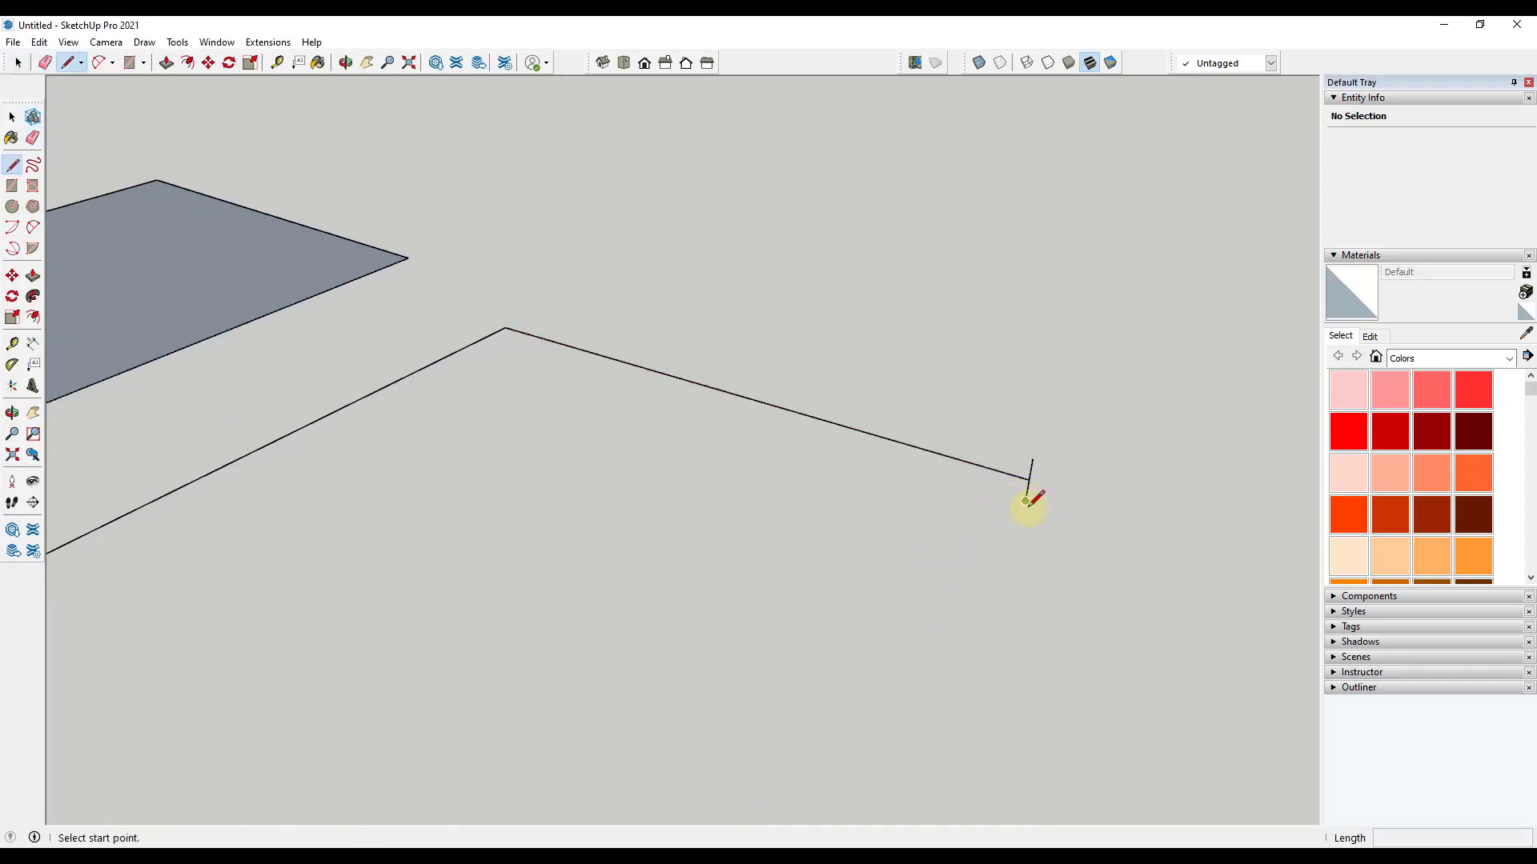
- Draw a line from the foot of the short vertical line to the free end of the shape's edge near the red axis
{"action": "left_click", "coordinate": [1025, 500]}
{"action": "scroll", "coordinate": [1021, 514], "scroll_direction": "down", "scroll_amount": 2}
{"action": "scroll", "coordinate": [920, 560], "scroll_direction": "down", "scroll_amount": 2}
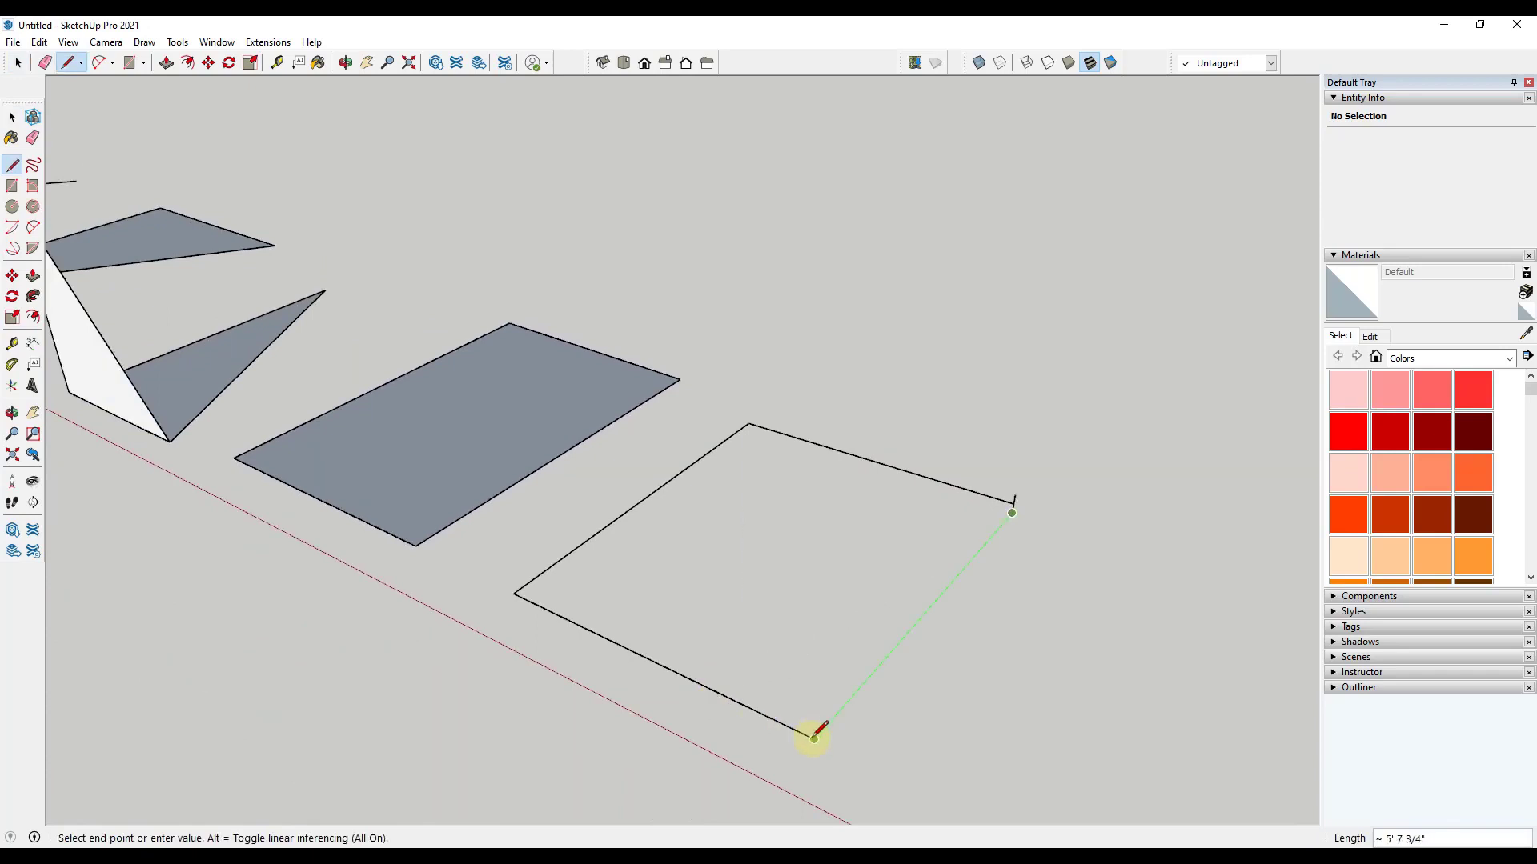
{"action": "left_click", "coordinate": [813, 731]}
- Erase the stub of the short vertical line that sticks up above the open shape's corner
{"action": "key", "text": "e"}
{"action": "scroll", "coordinate": [1009, 498], "scroll_direction": "up", "scroll_amount": 2}
{"action": "middle_click_drag", "start_coordinate": [1040, 542], "coordinate": [497, 384]}
{"action": "key", "text": "space"}
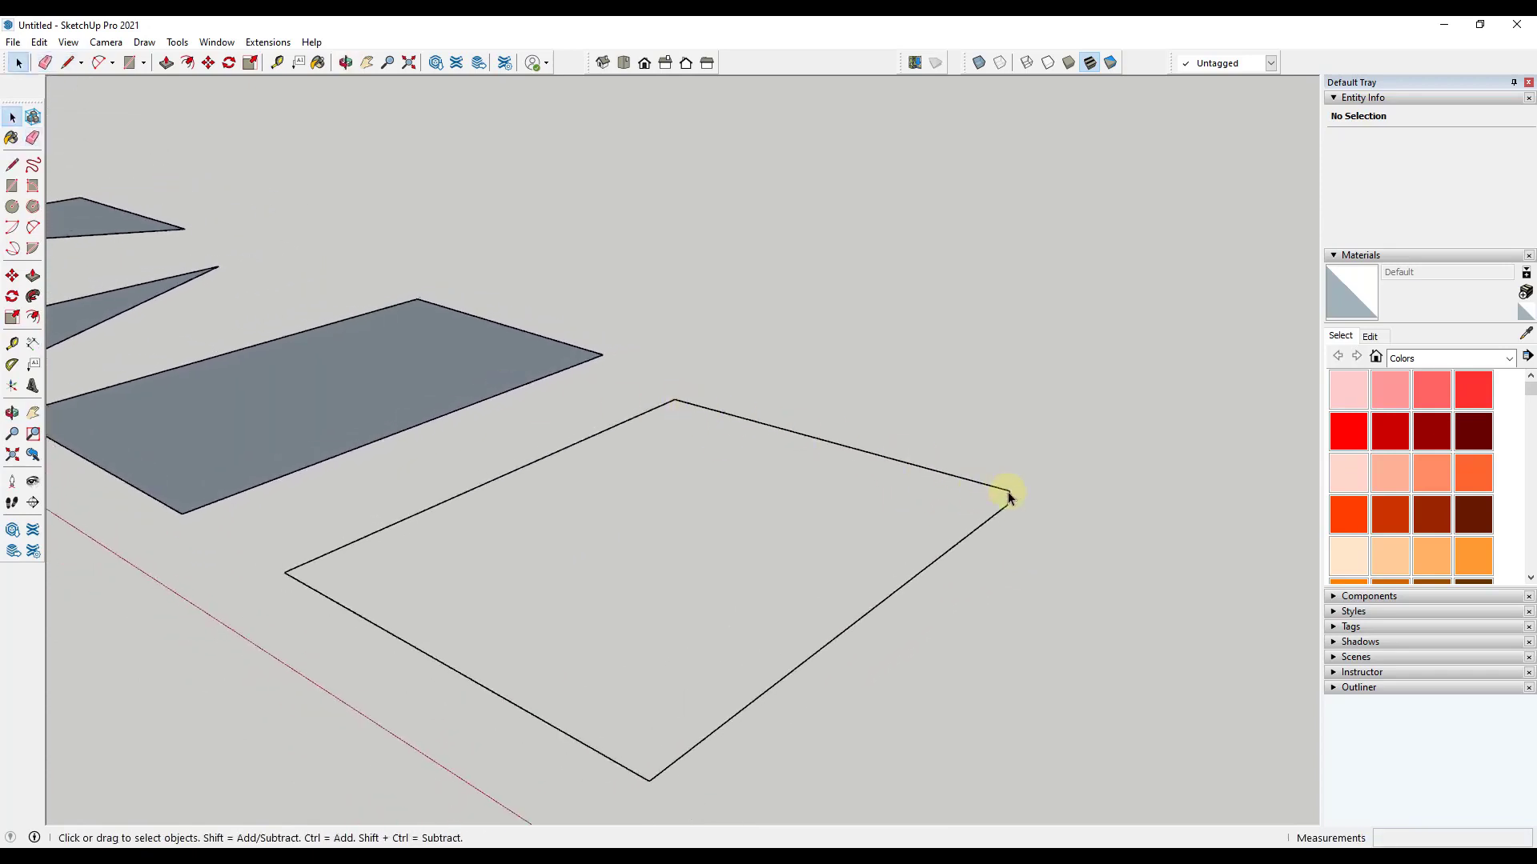
{"action": "middle_click_drag", "start_coordinate": [1009, 498], "coordinate": [621, 421]}
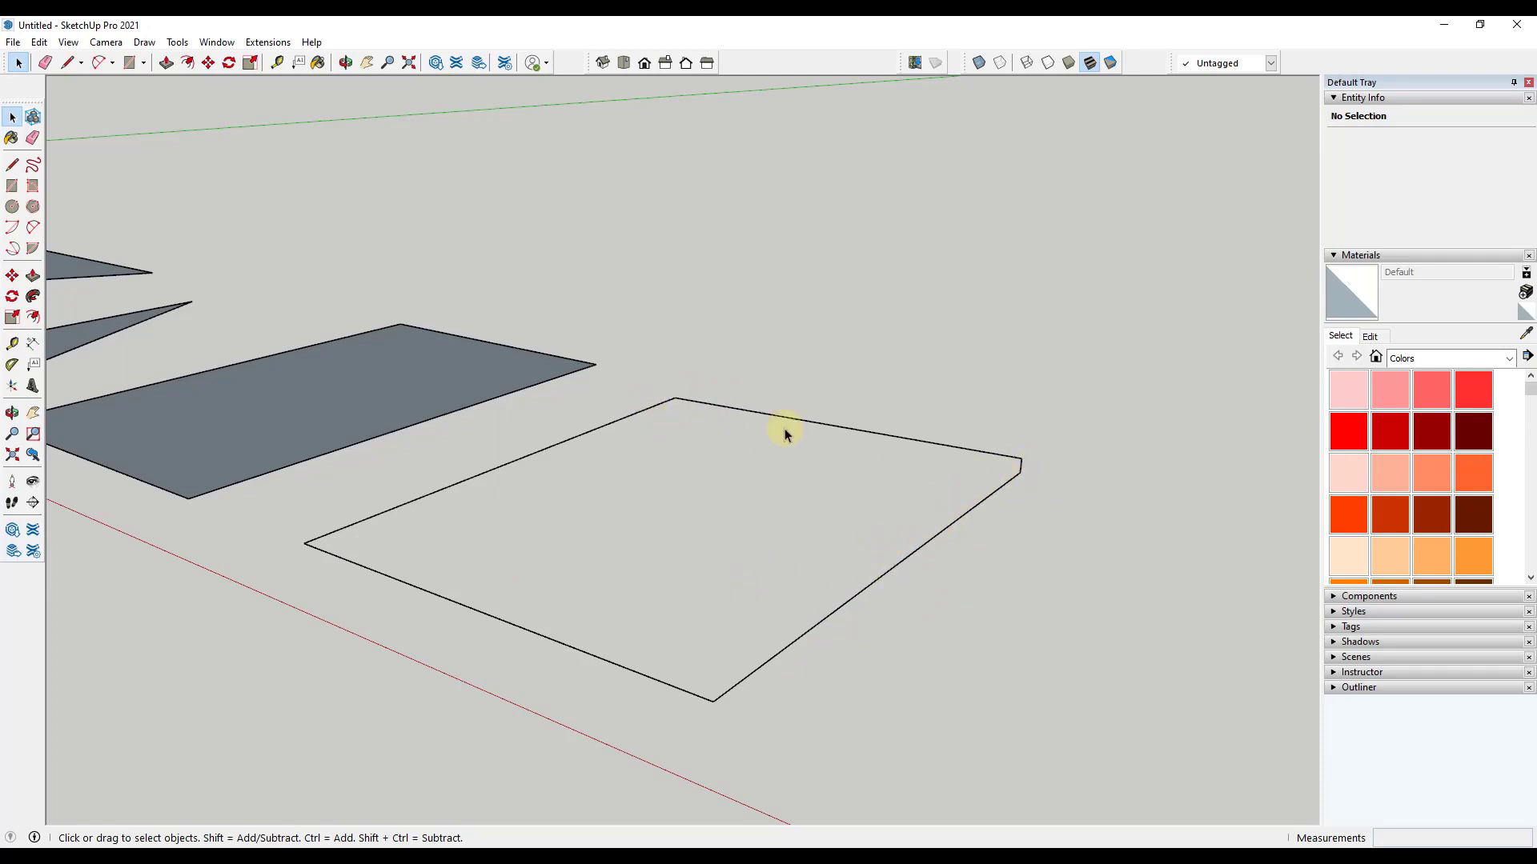
{"action": "middle_click_drag", "start_coordinate": [935, 503], "coordinate": [863, 610]}
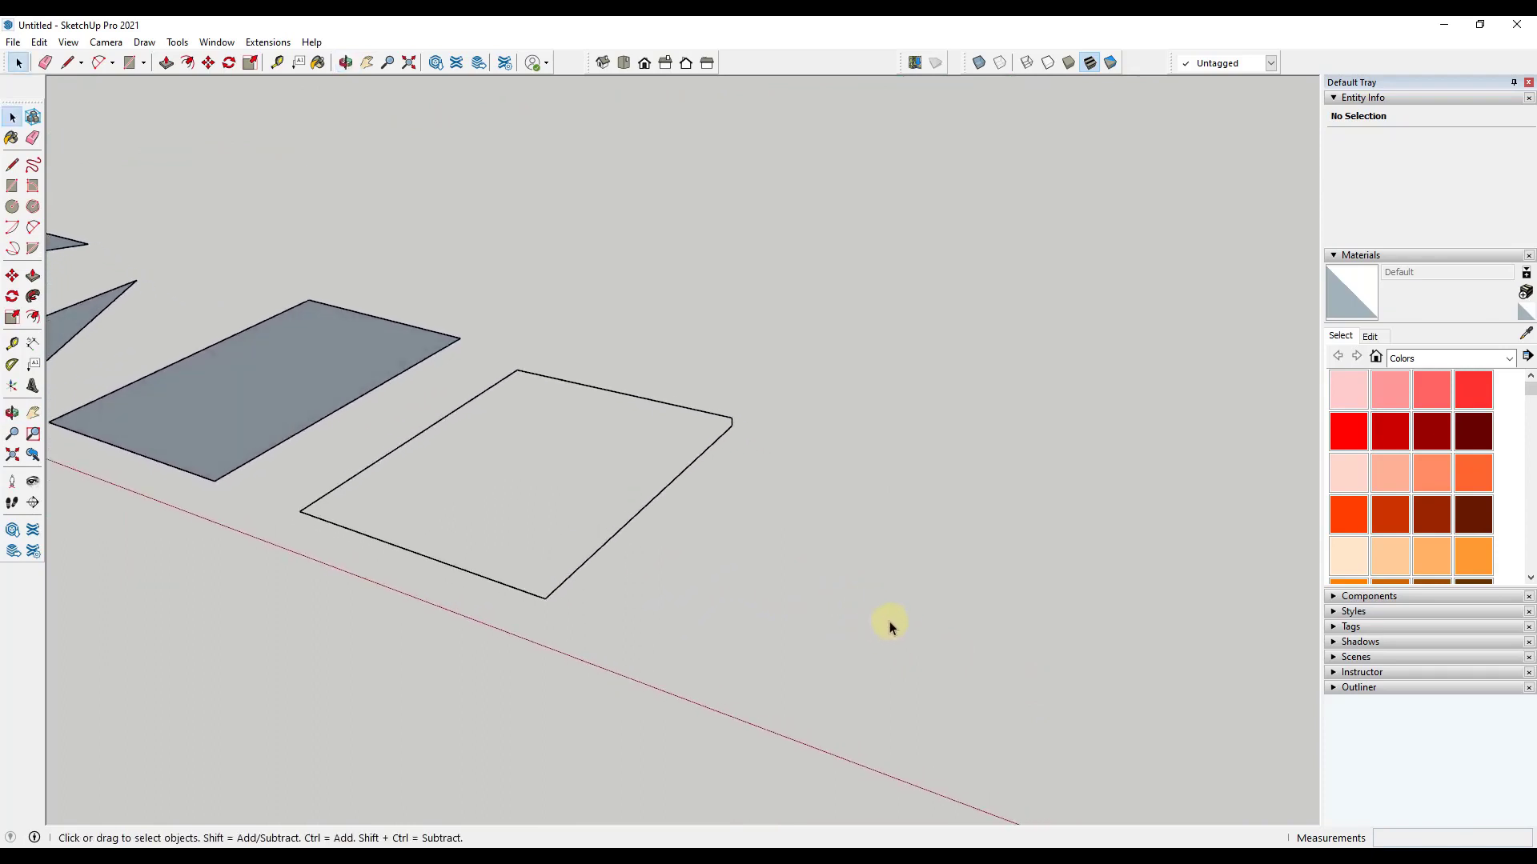
- Draw four connected lines on the ground beyond the open shape, following the green and red axes, and close them at the start point
{"action": "key", "text": "l"}
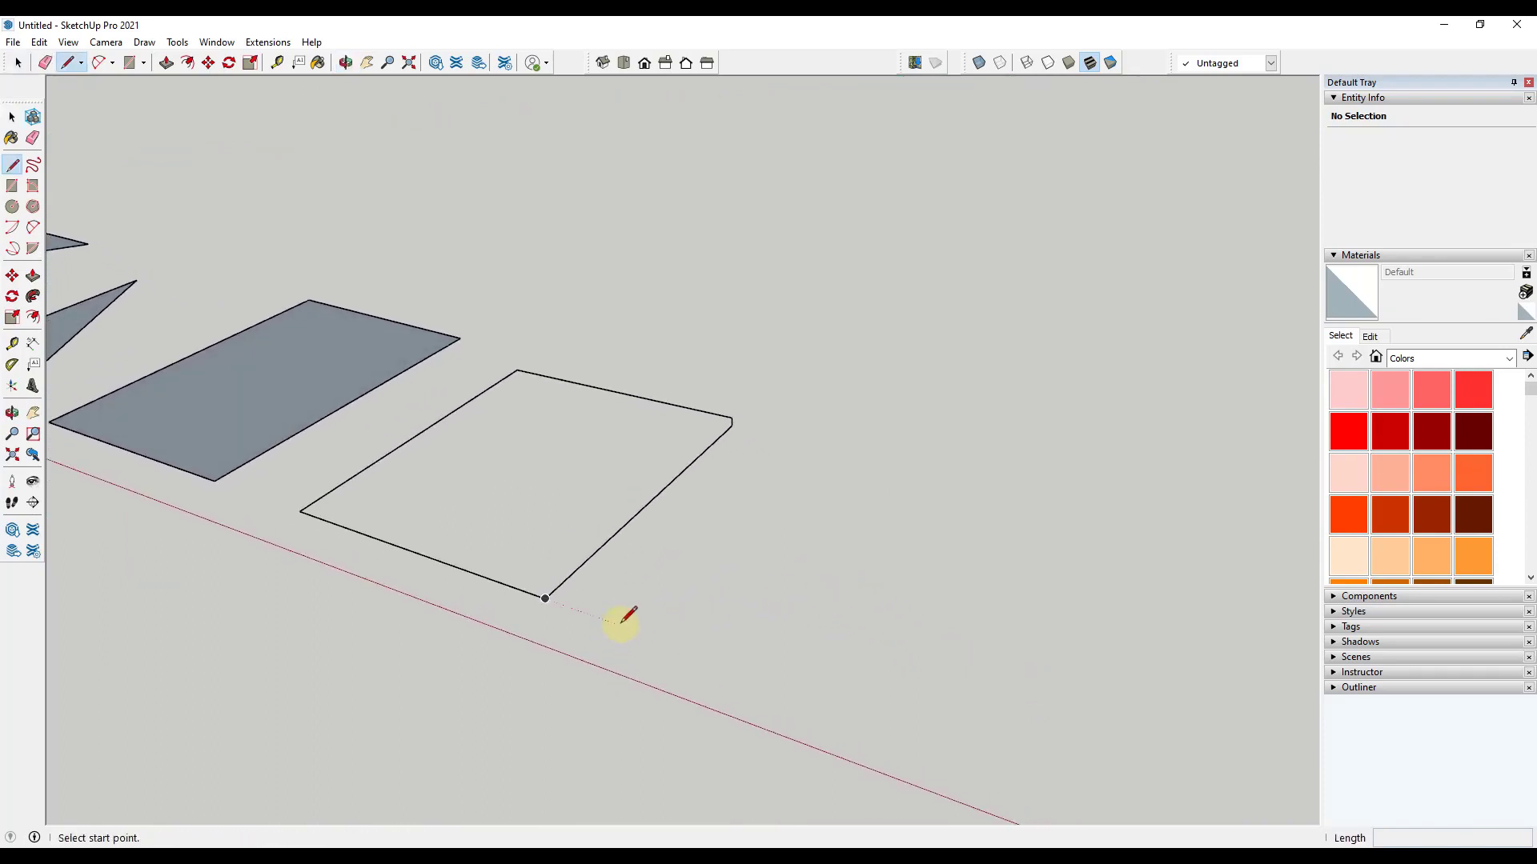
{"action": "left_click", "coordinate": [623, 624]}
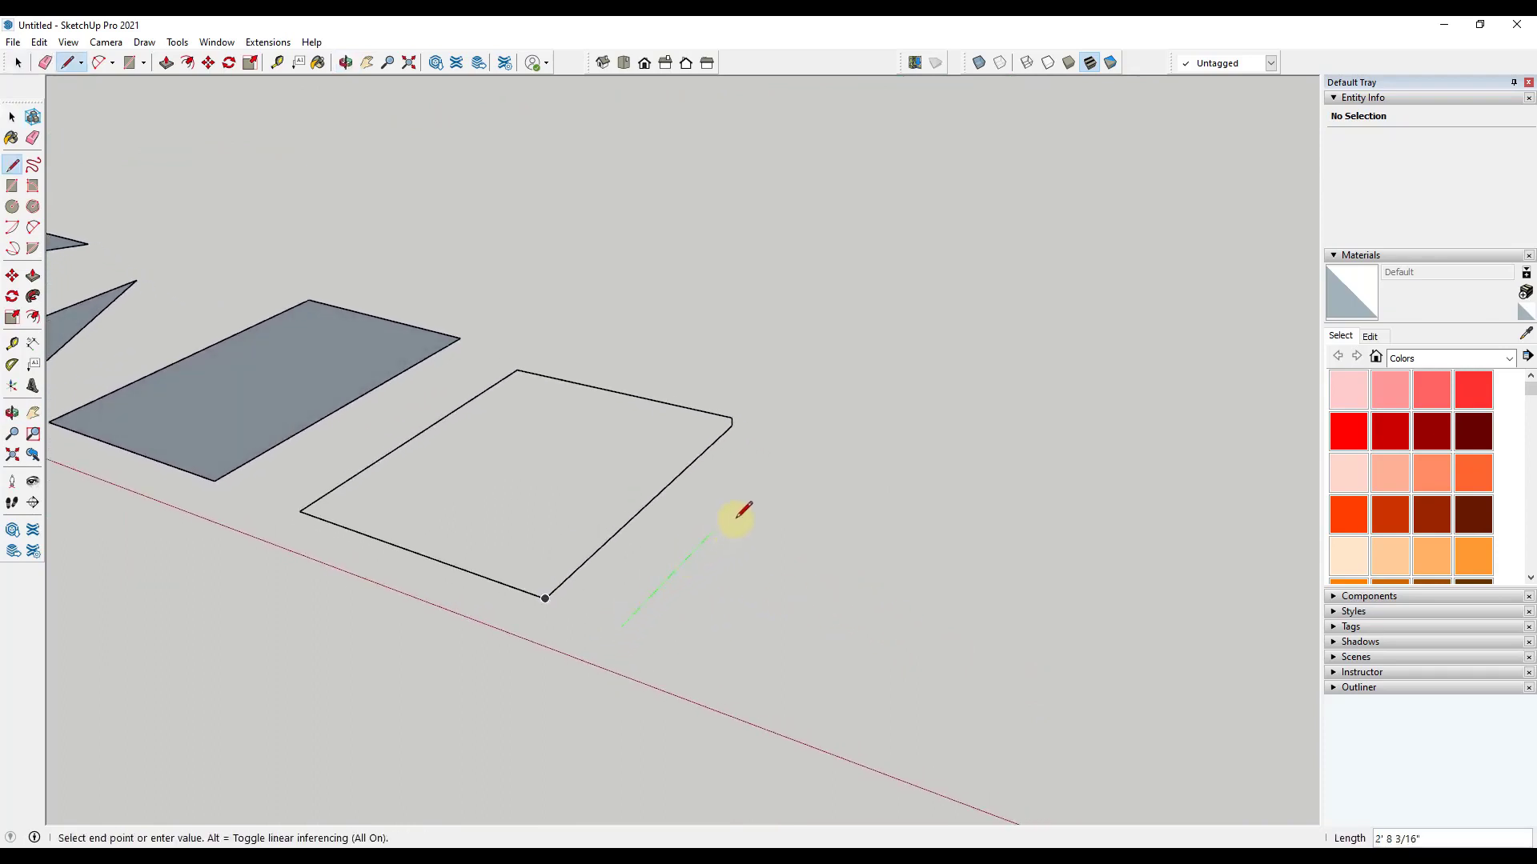
{"action": "left_click", "coordinate": [797, 444]}
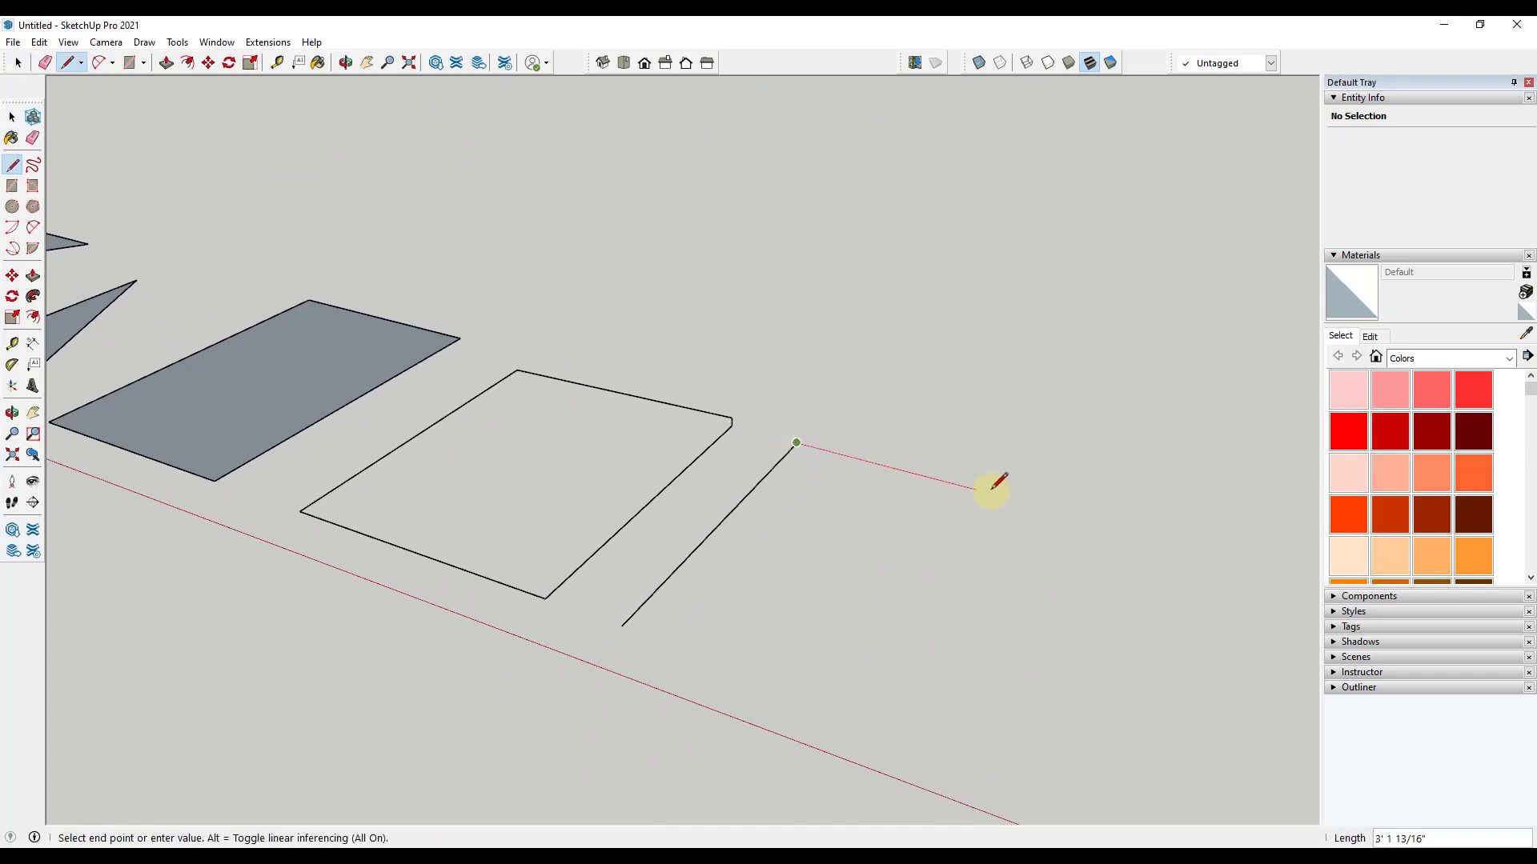
{"action": "left_click", "coordinate": [1009, 498]}
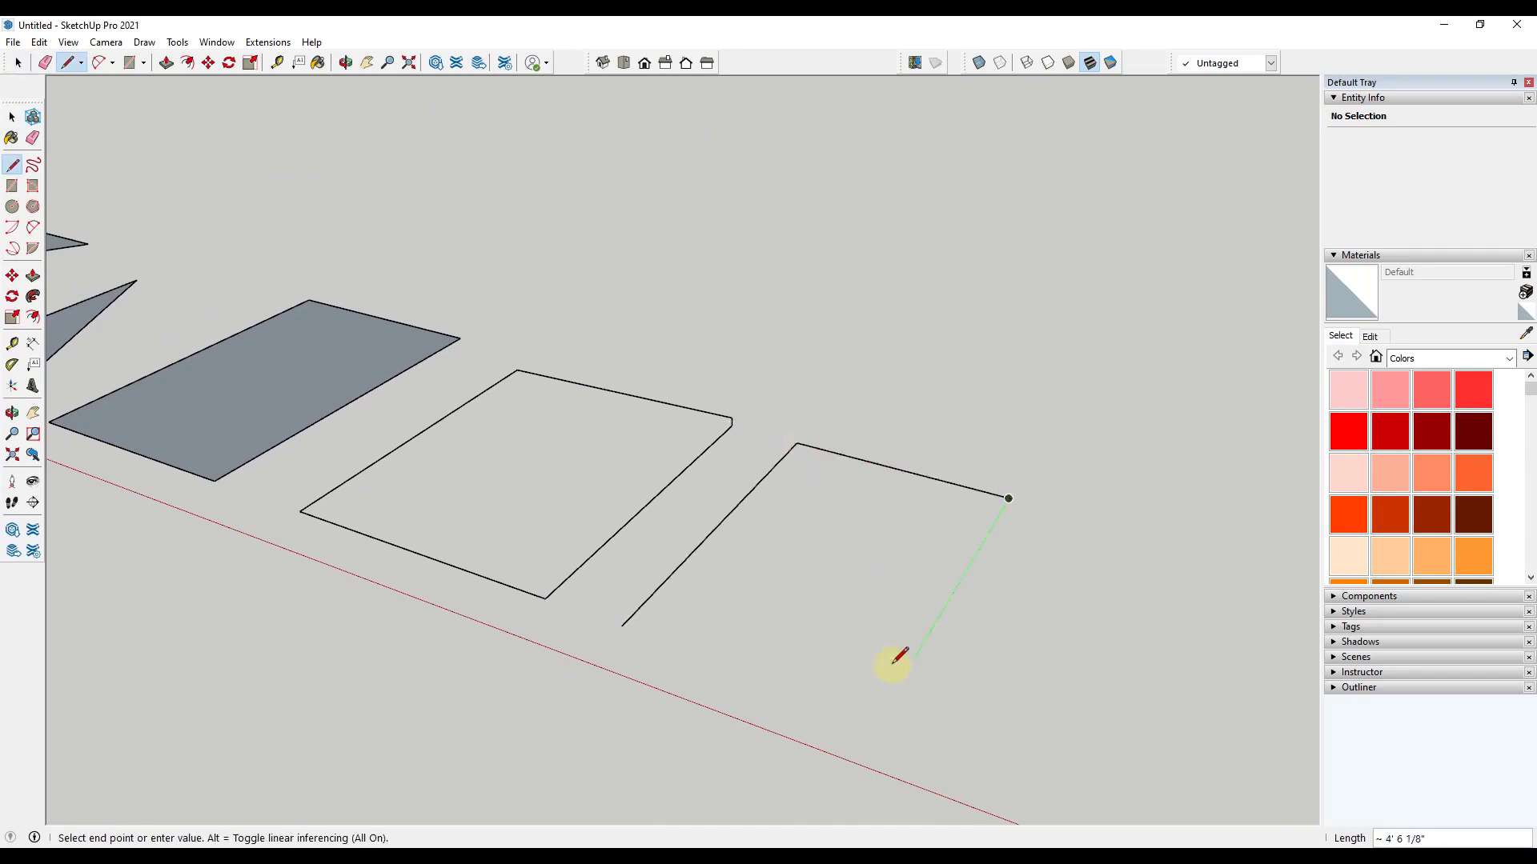
{"action": "left_click", "coordinate": [881, 718]}
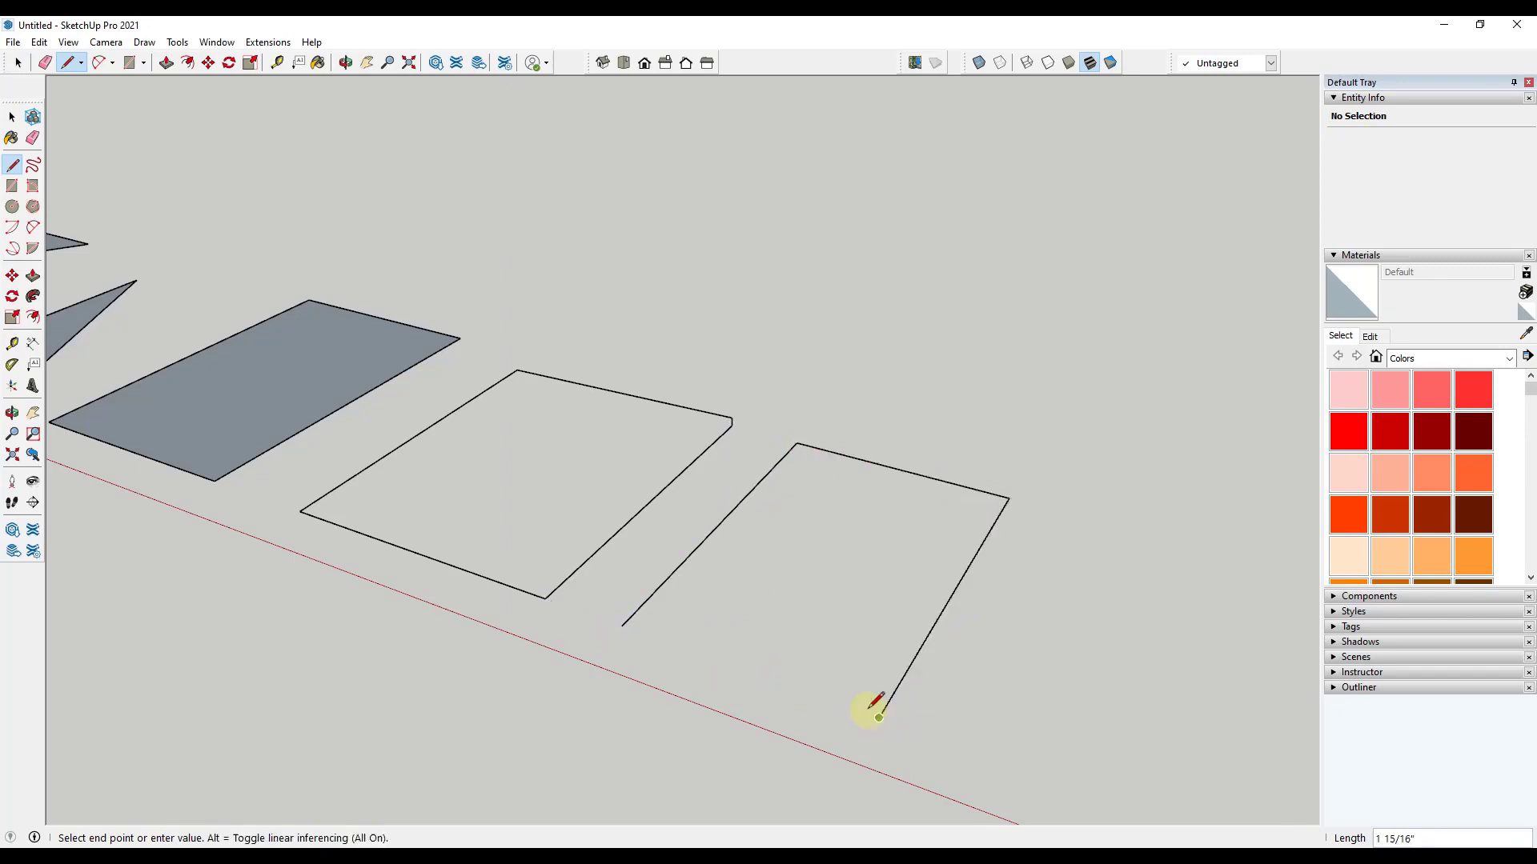
{"action": "left_click", "coordinate": [624, 625]}
{"action": "key", "text": "space"}
{"action": "mouse_move", "coordinate": [662, 632]}
{"action": "middle_mouse_down"}
{"action": "mouse_move", "coordinate": [769, 560]}
{"action": "mouse_move", "coordinate": [737, 512]}
{"action": "mouse_move", "coordinate": [967, 580]}
{"action": "middle_mouse_up"}
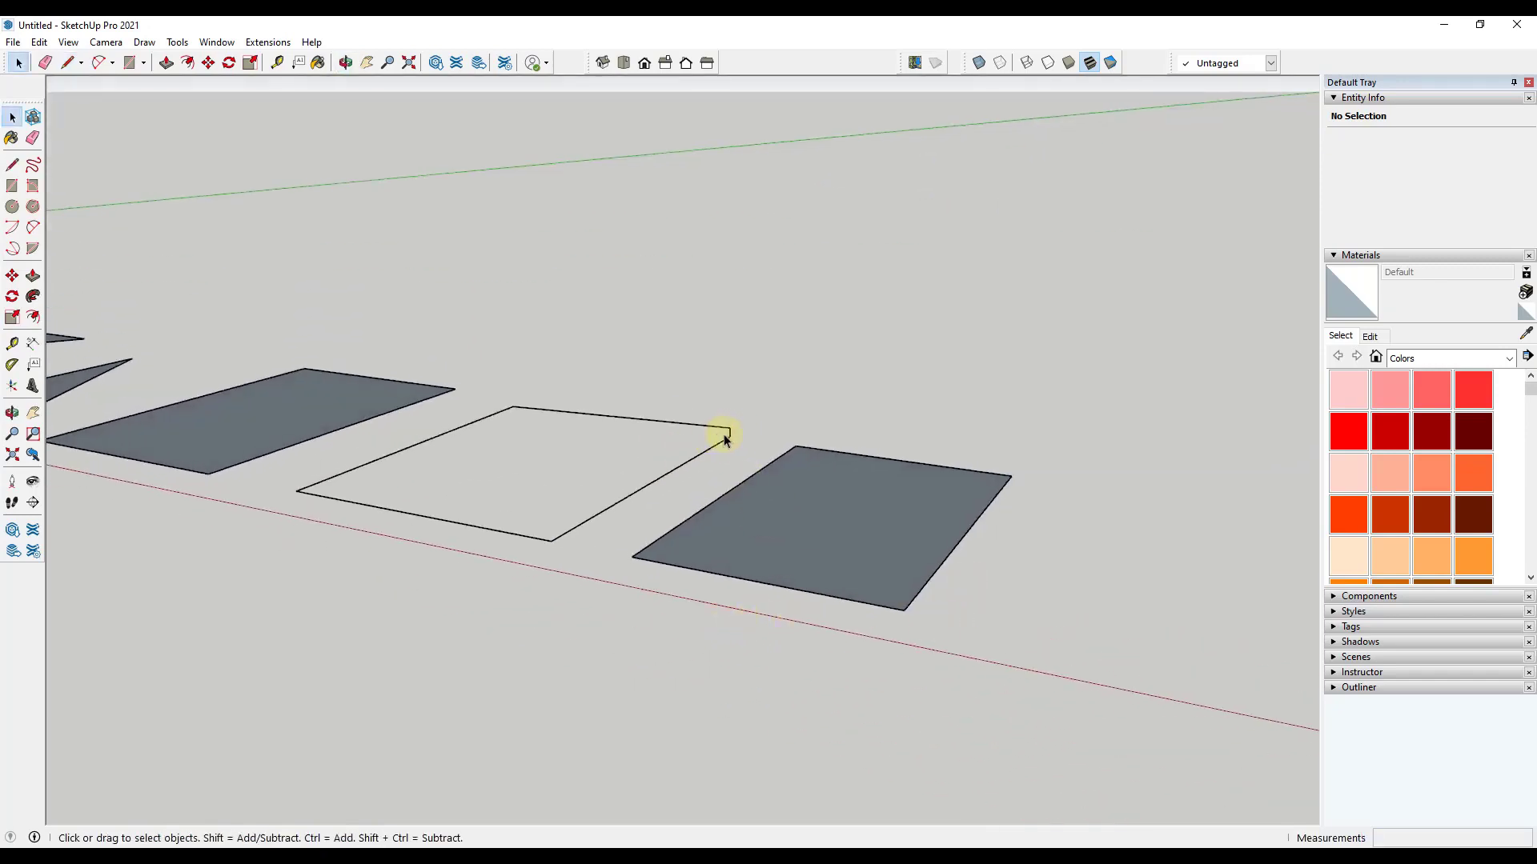
{"action": "scroll", "coordinate": [725, 439], "scroll_direction": "up", "scroll_amount": 3}
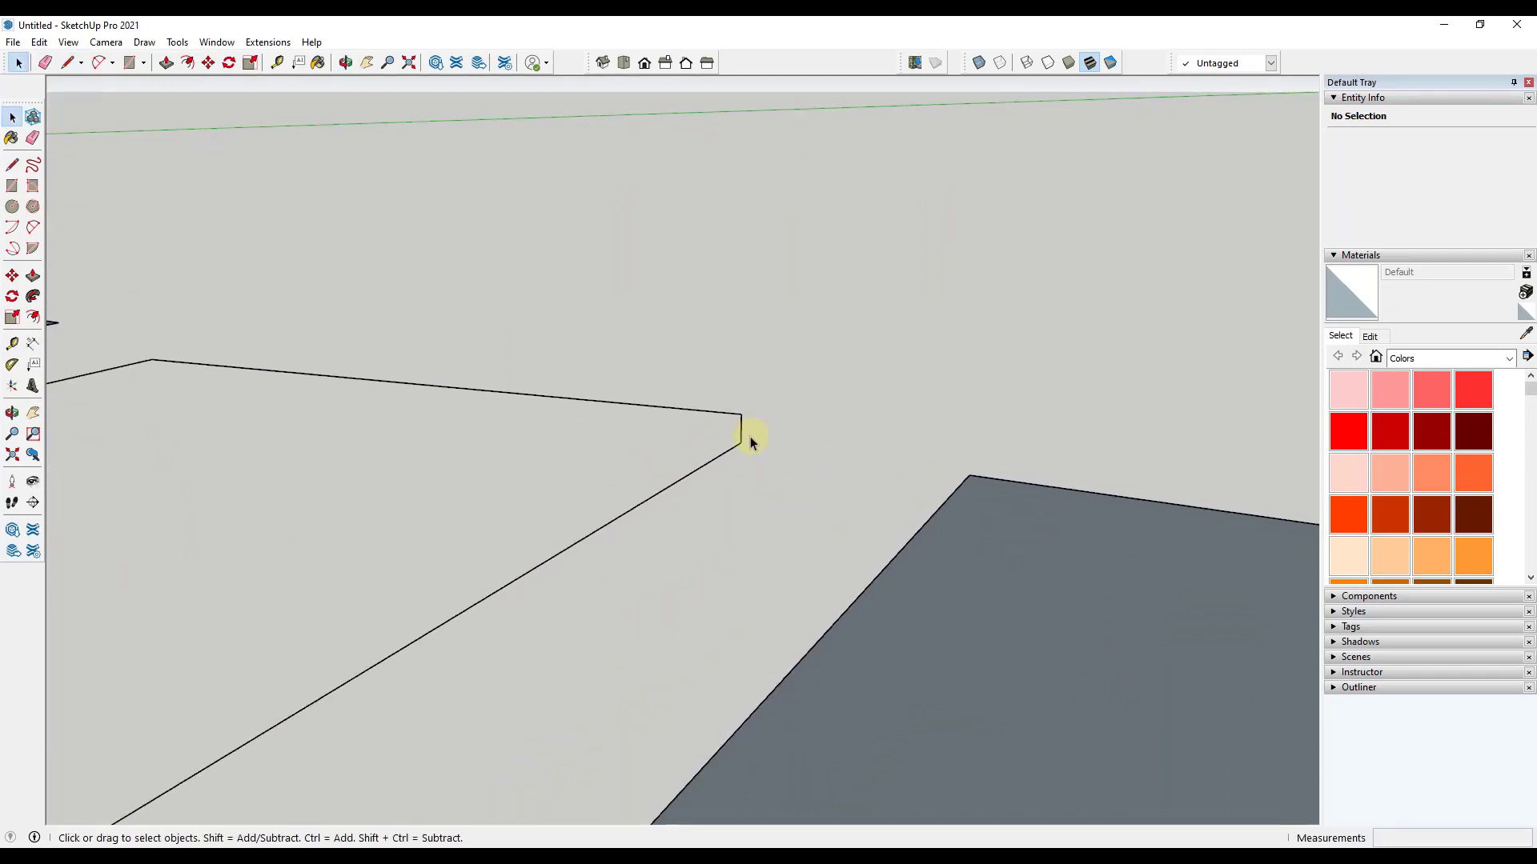
{"action": "scroll", "coordinate": [511, 459], "scroll_direction": "down", "scroll_amount": 5}
{"action": "middle_click_drag", "start_coordinate": [592, 501], "coordinate": [625, 638]}
{"action": "key", "text": "l"}
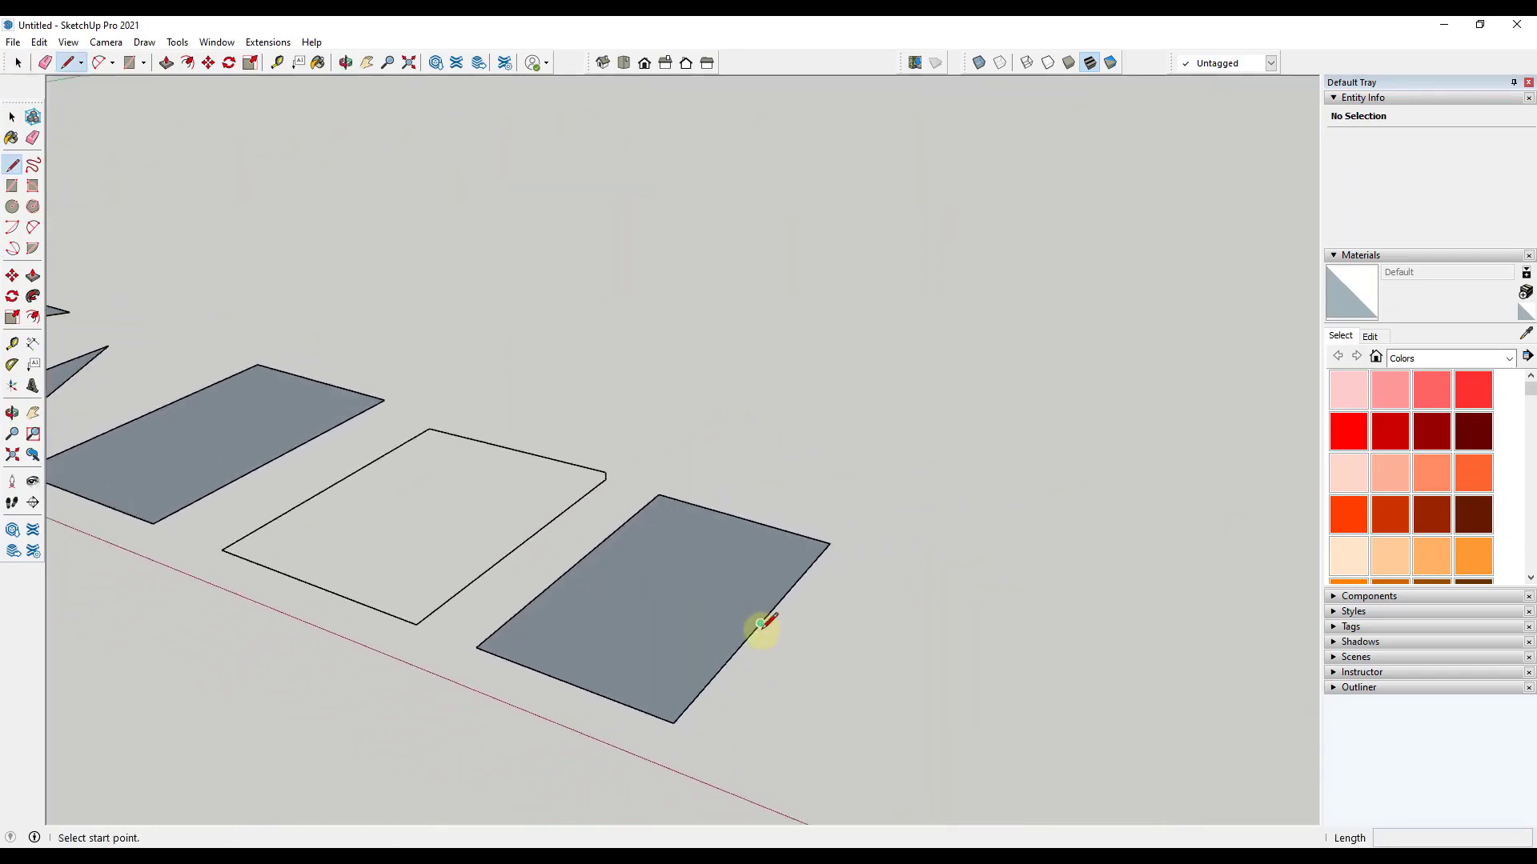
{"action": "left_click", "coordinate": [799, 577]}
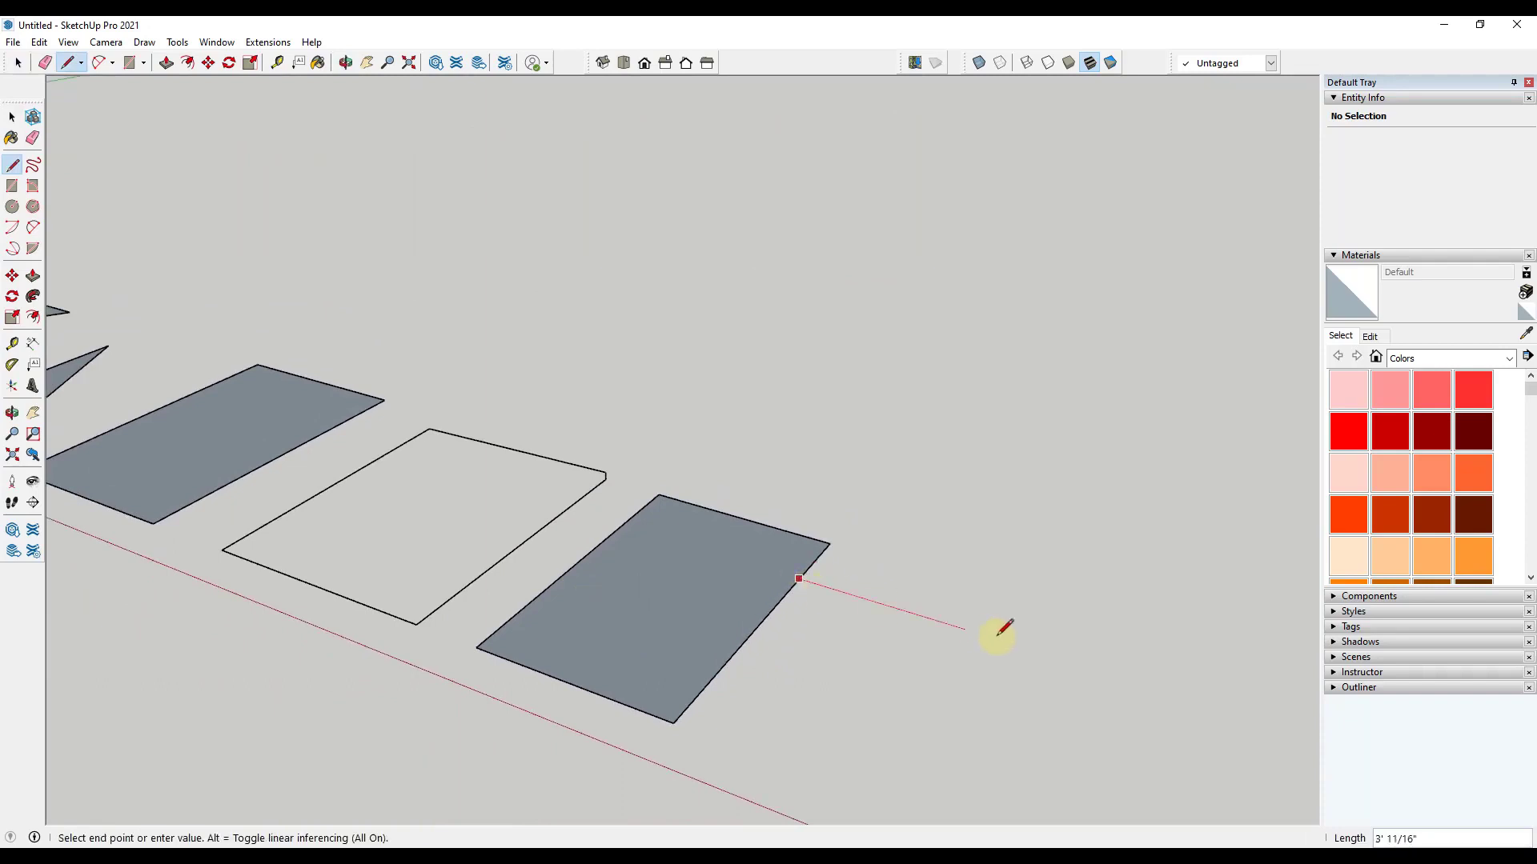
{"action": "key", "text": "space"}
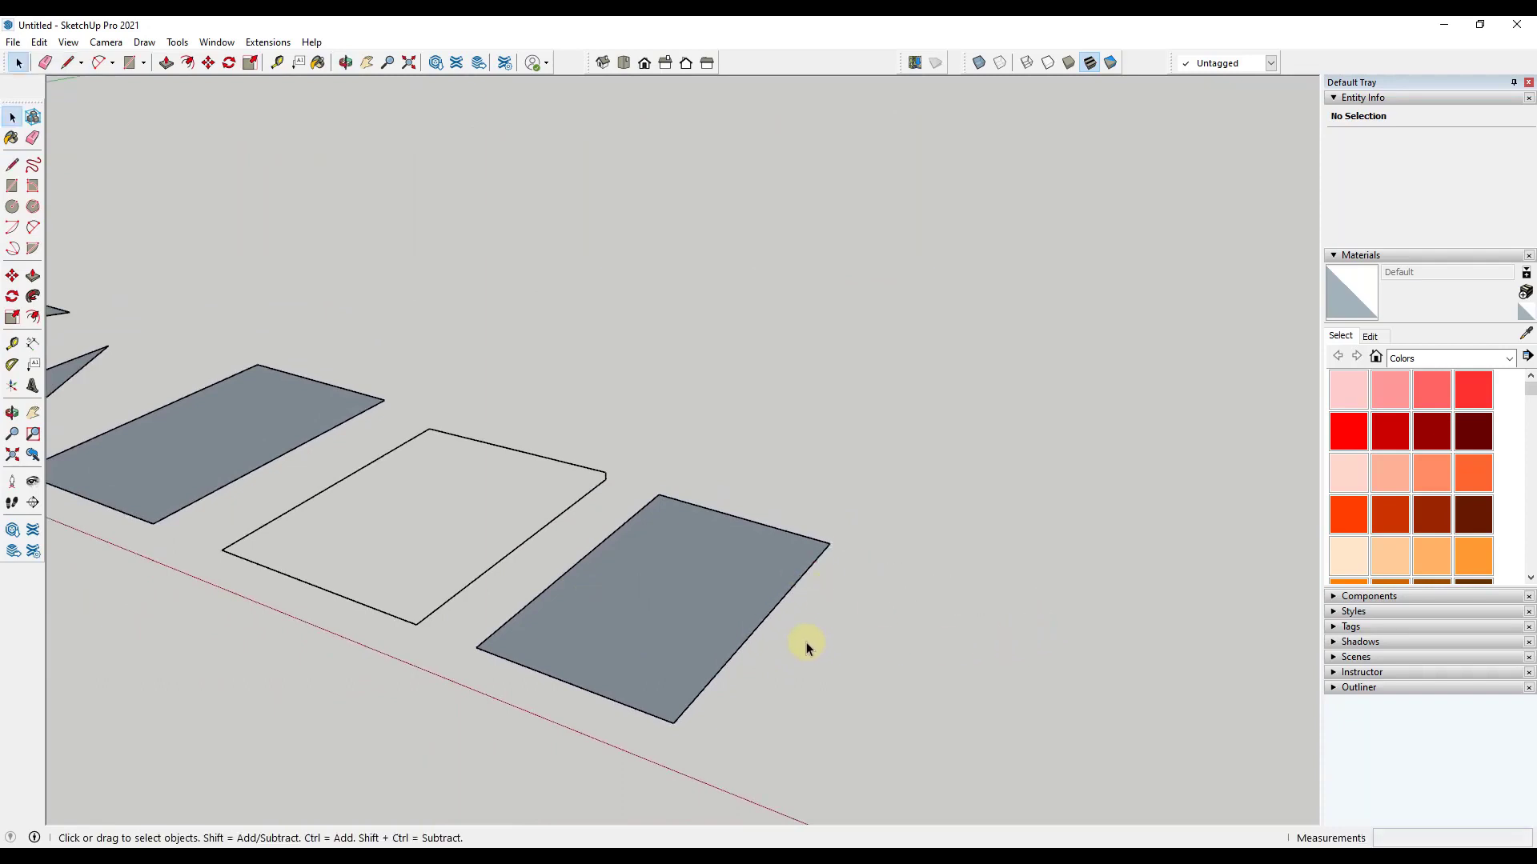
{"action": "key", "text": "l"}
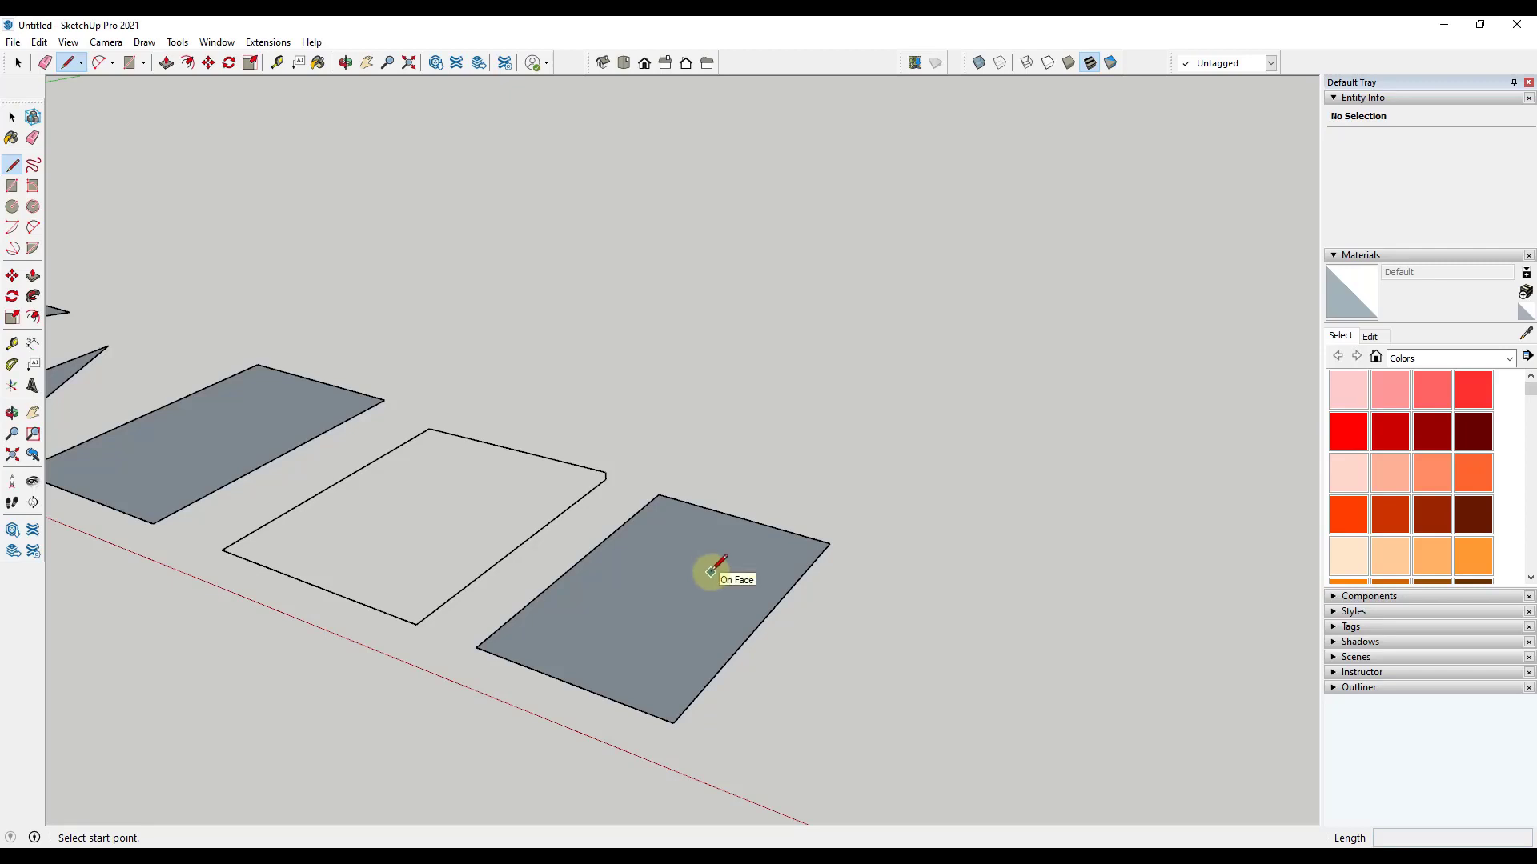
{"action": "key", "text": "space"}
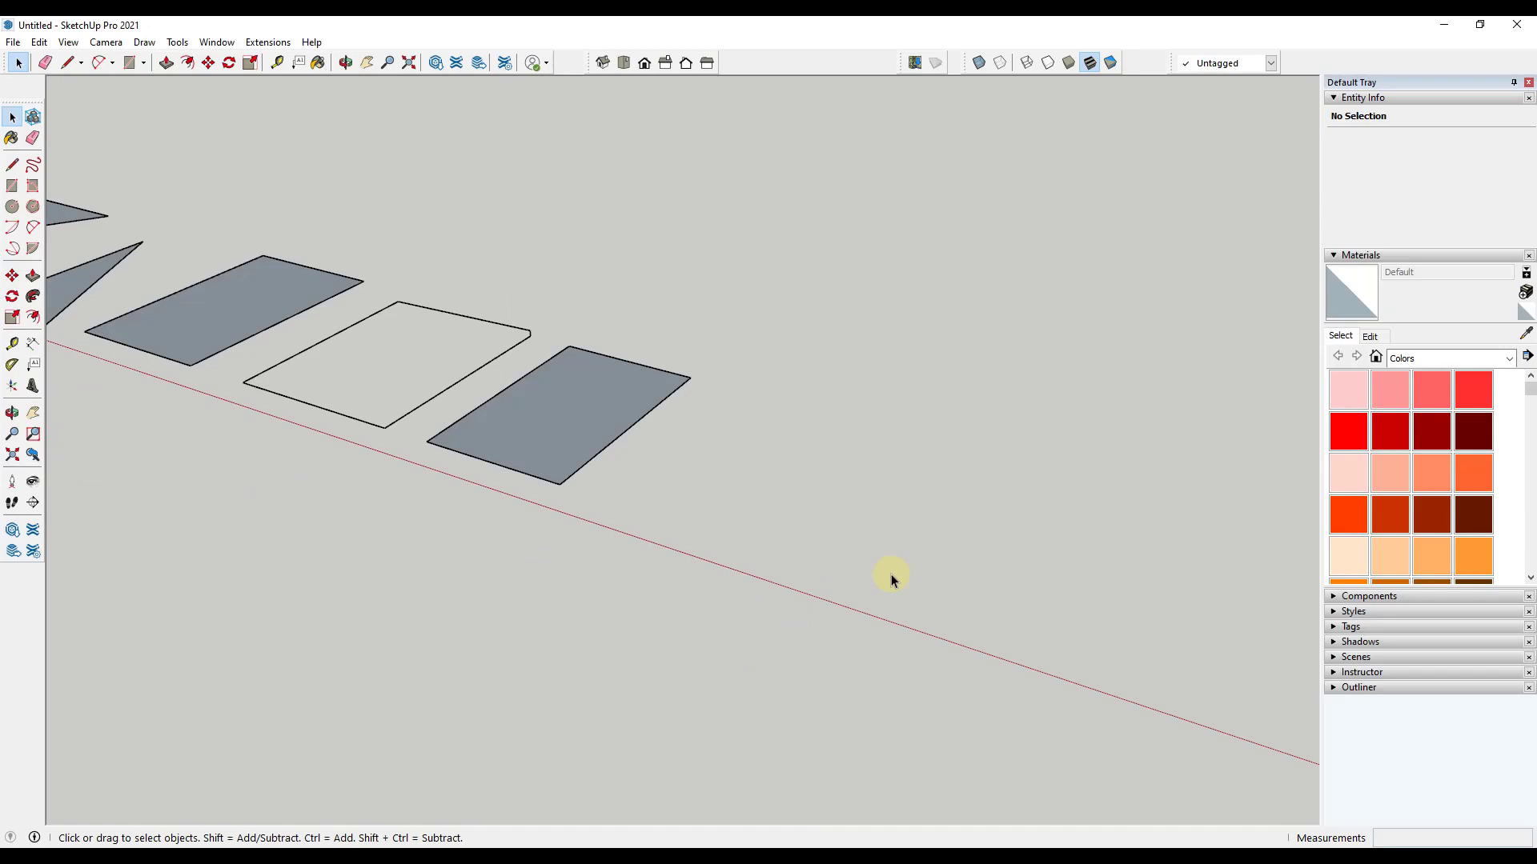
- Draw a long narrow rectangle on the ground beyond the newest four-sided shape, with its long sides parallel to the green axis
{"action": "scroll", "coordinate": [548, 388], "scroll_direction": "down", "scroll_amount": 2}
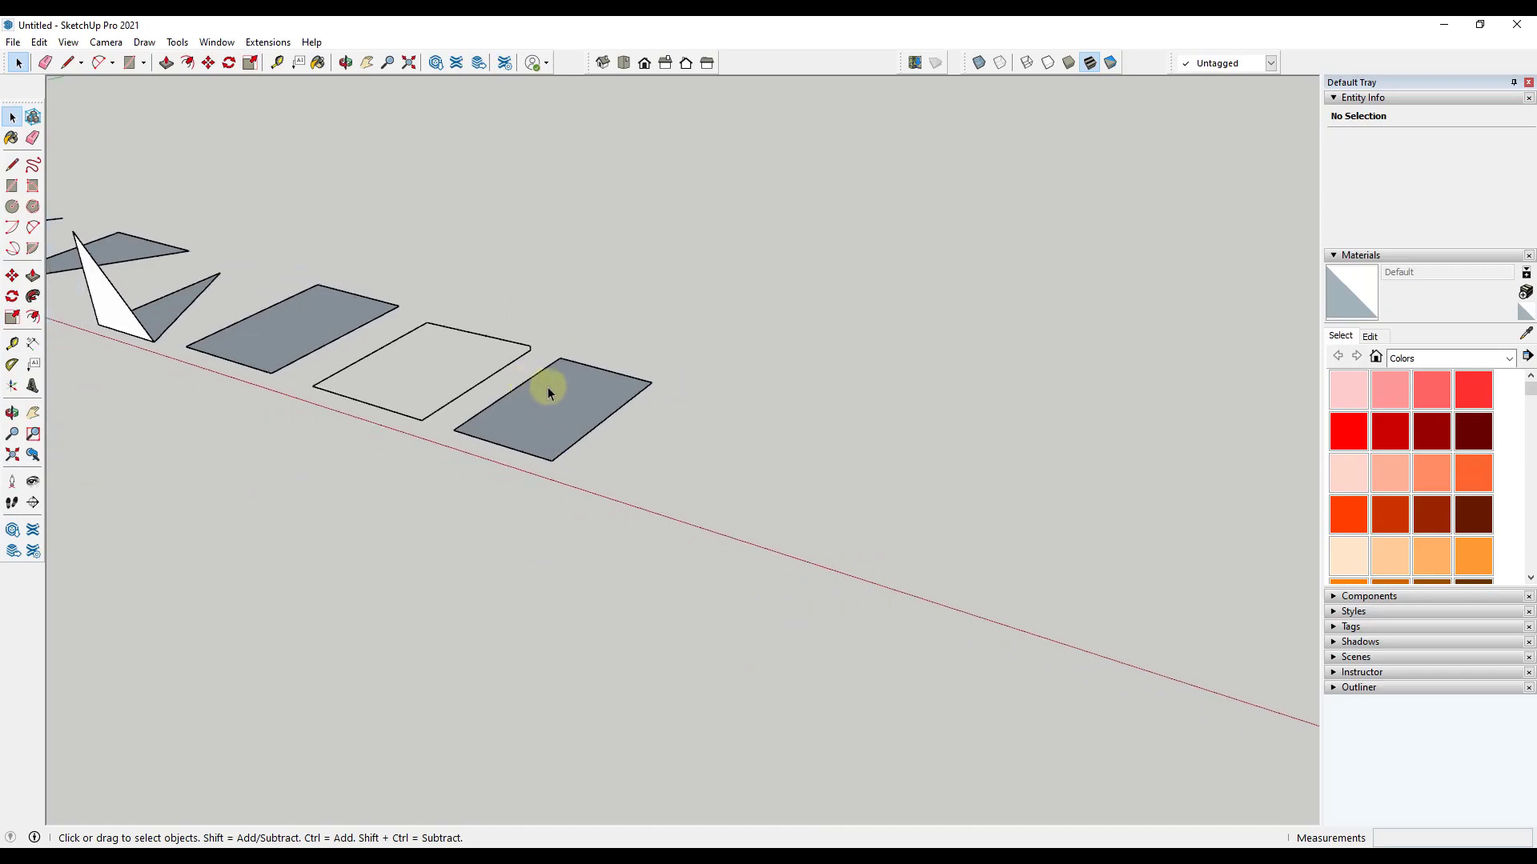
{"action": "scroll", "coordinate": [575, 403], "scroll_direction": "up", "scroll_amount": 2}
{"action": "scroll", "coordinate": [578, 406], "scroll_direction": "up", "scroll_amount": 1}
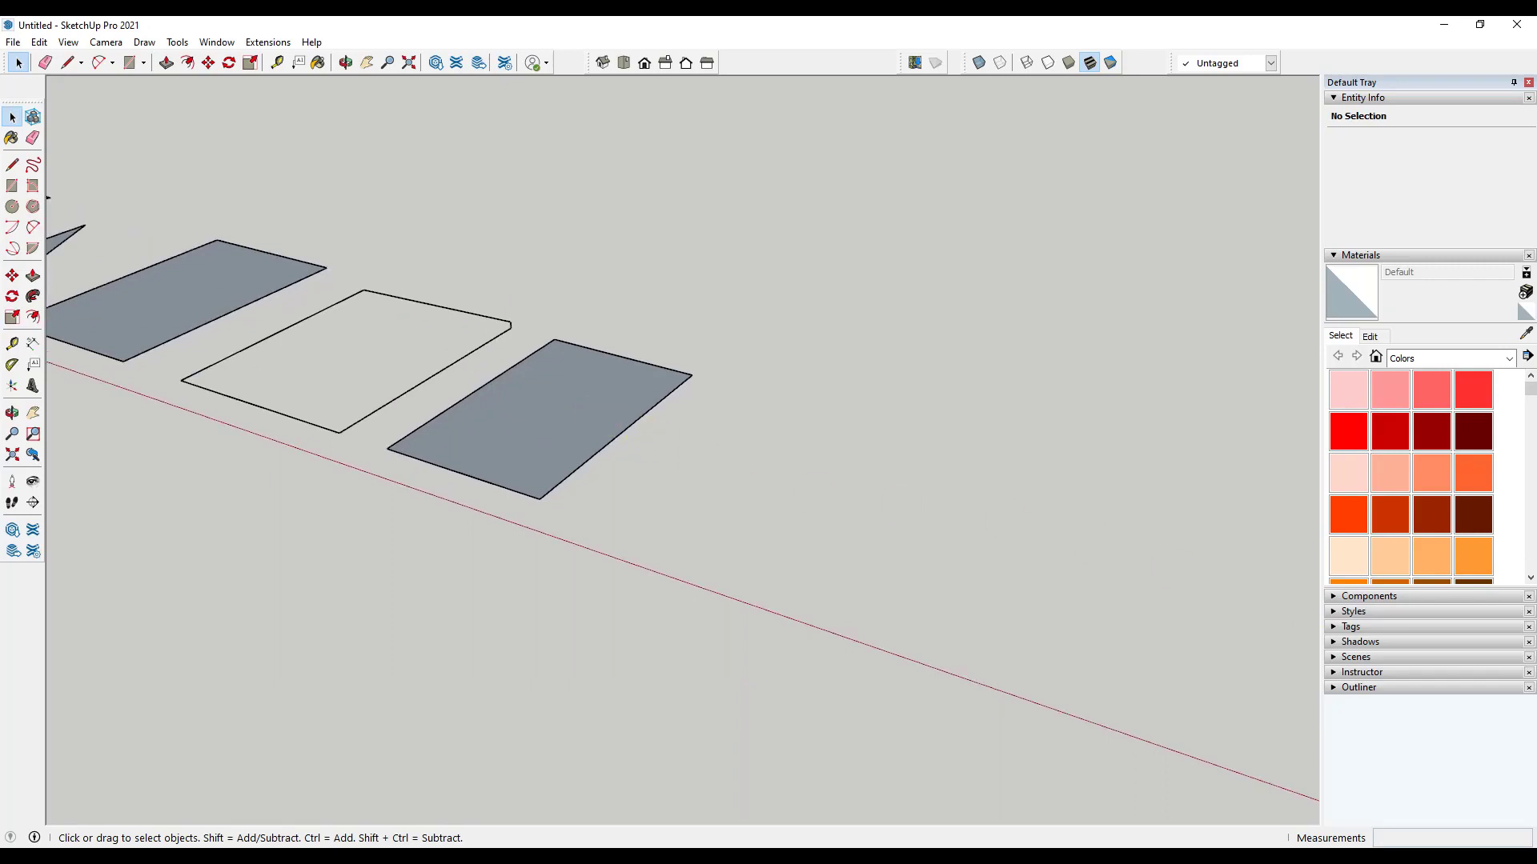
{"action": "scroll", "coordinate": [554, 522], "scroll_direction": "down", "scroll_amount": 1}
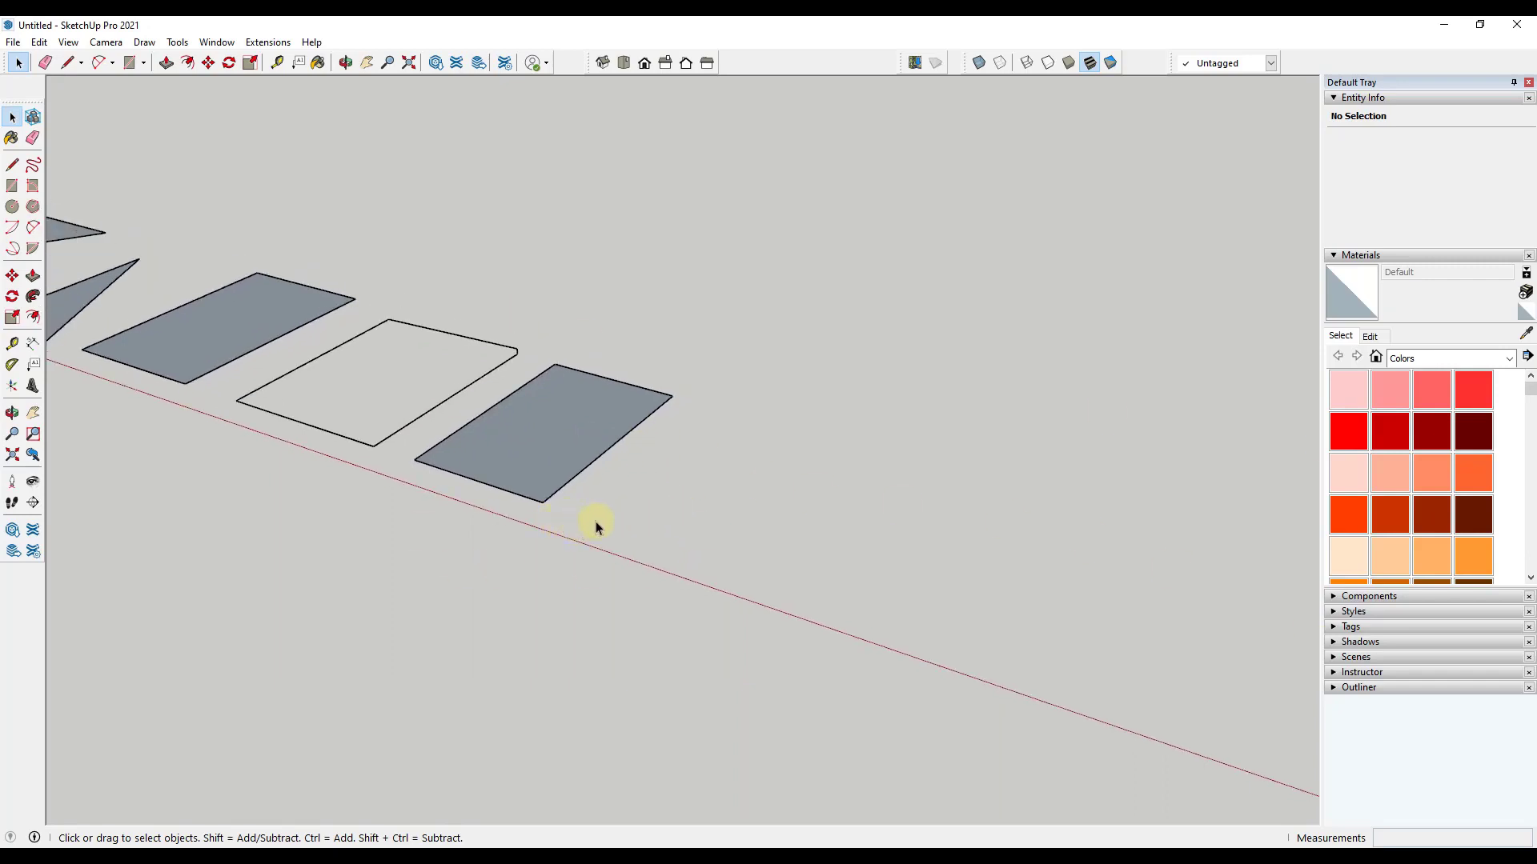
{"action": "scroll", "coordinate": [659, 514], "scroll_direction": "down", "scroll_amount": 3}
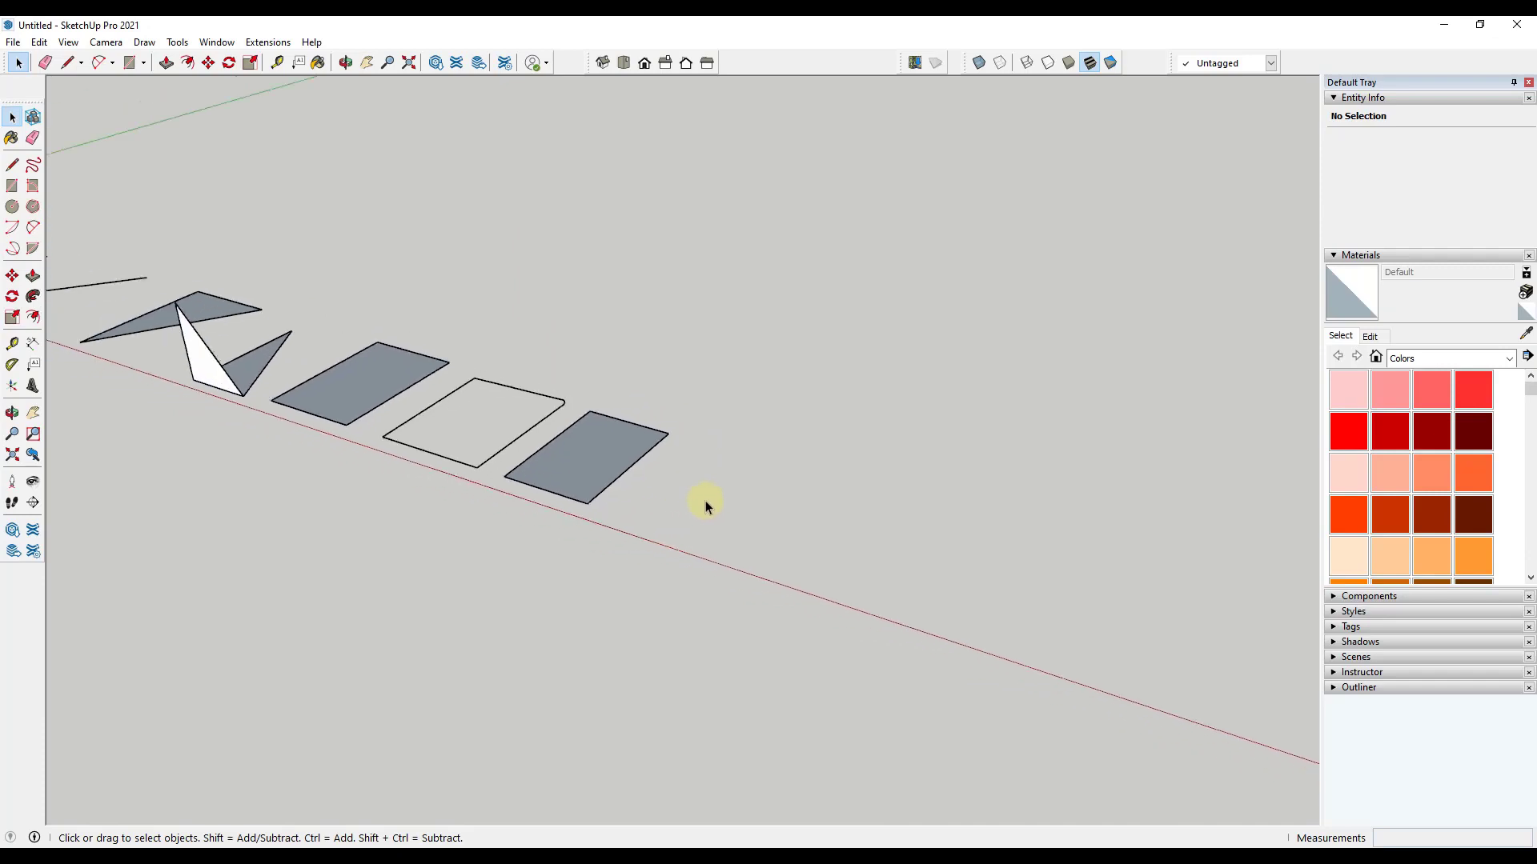
{"action": "mouse_move", "coordinate": [704, 501]}
{"action": "middle_mouse_down"}
{"action": "mouse_move", "coordinate": [731, 491]}
{"action": "mouse_move", "coordinate": [708, 490]}
{"action": "middle_mouse_up"}
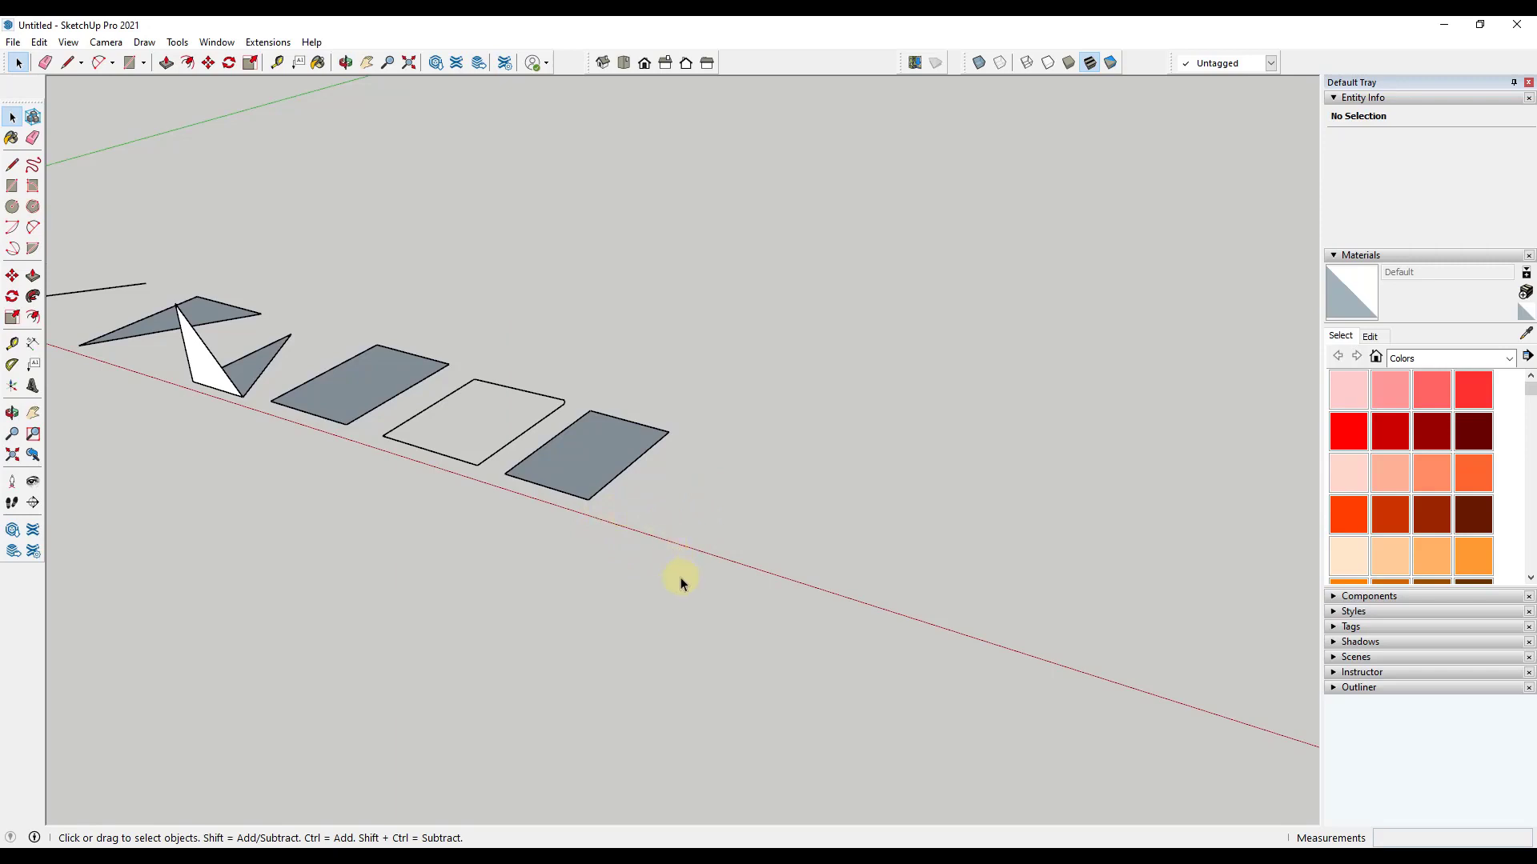
{"action": "key", "text": "r"}
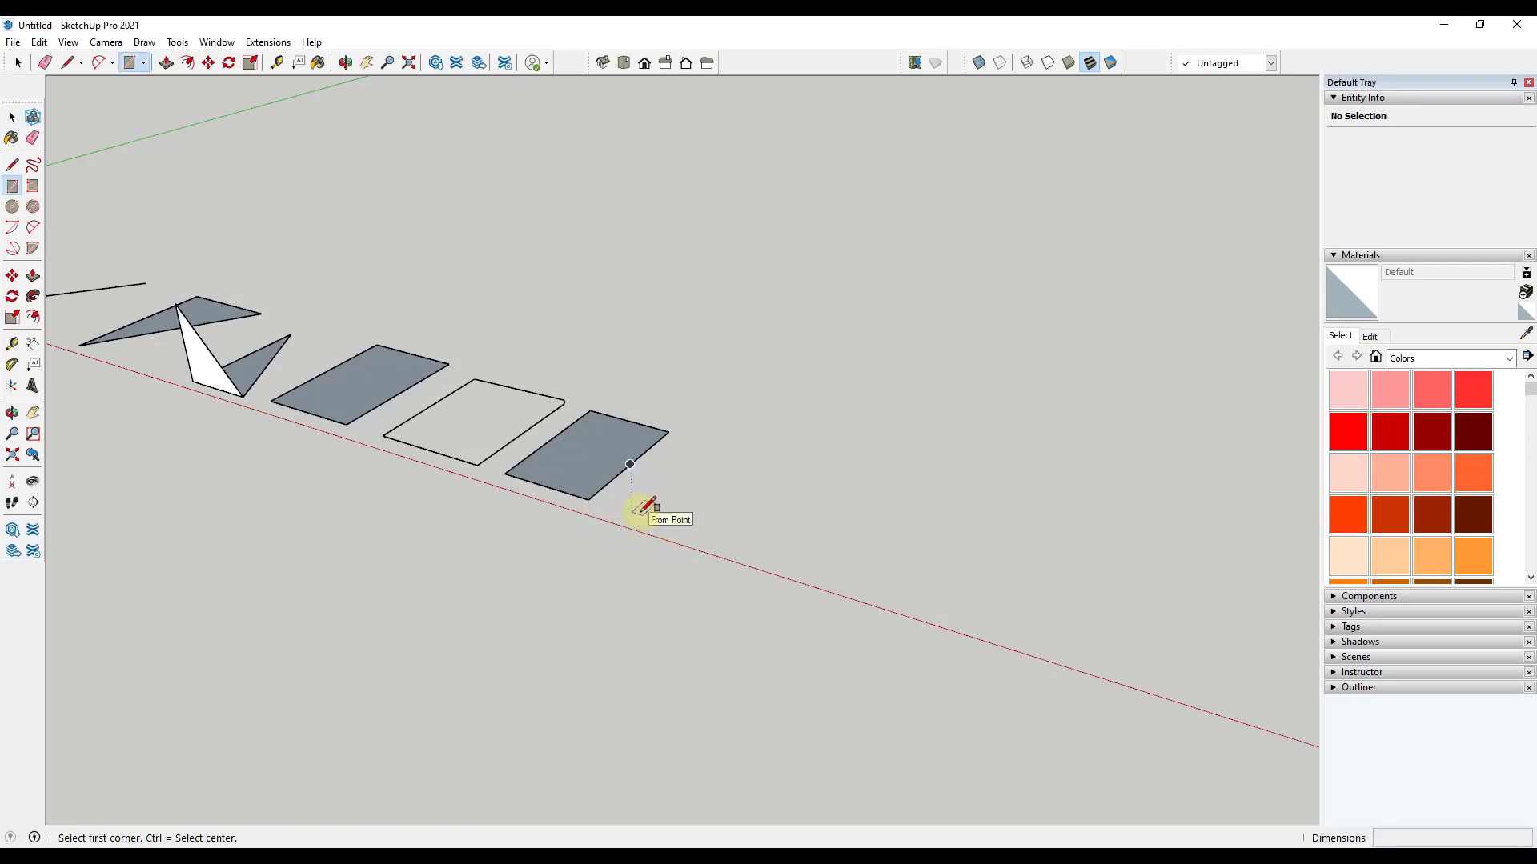
{"action": "left_click", "coordinate": [632, 512]}
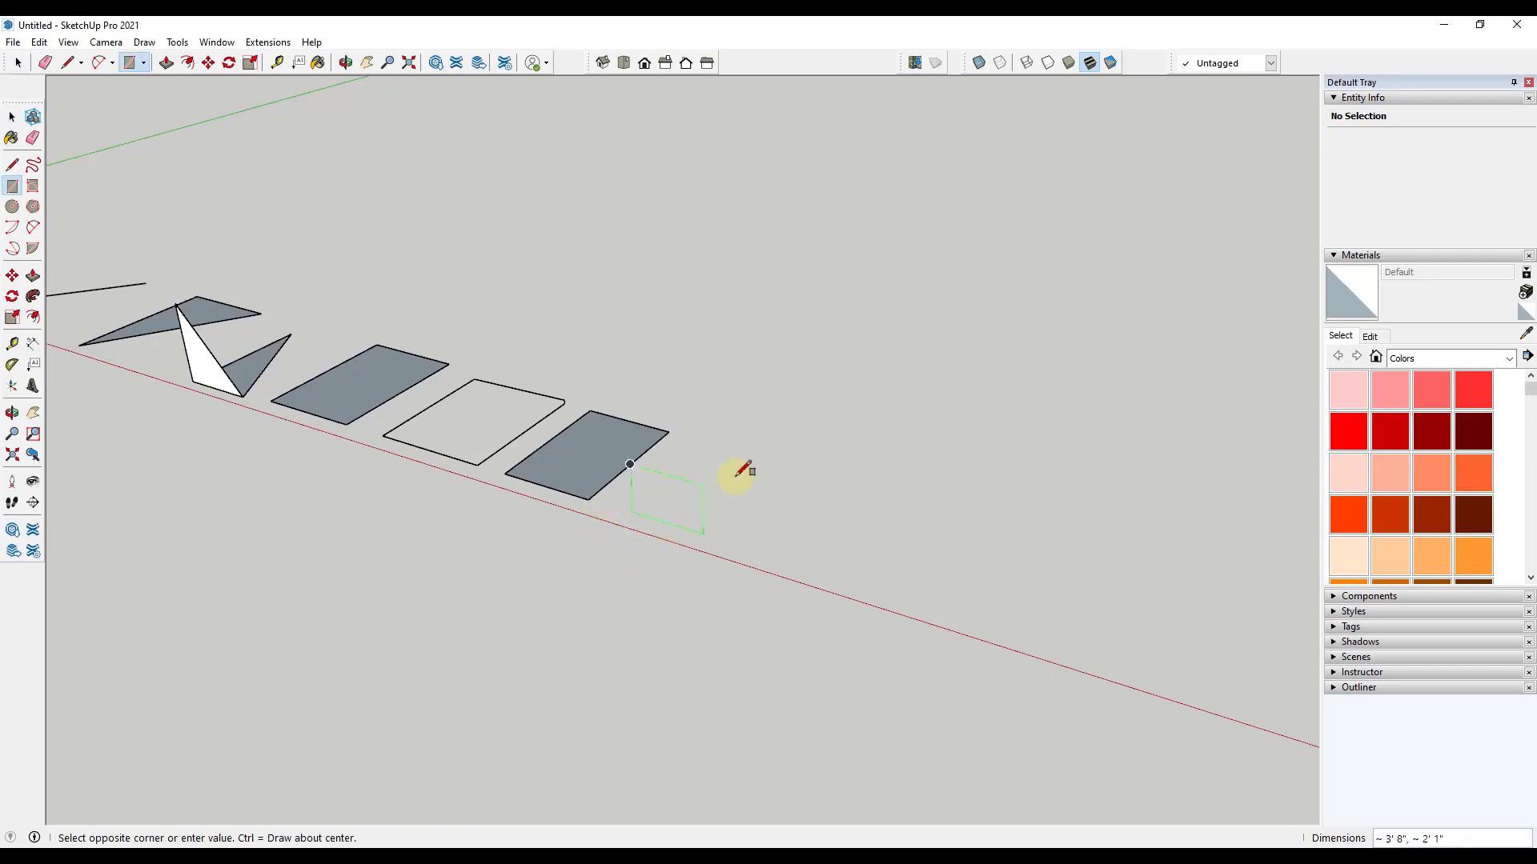
{"action": "left_click", "coordinate": [803, 386]}
- Draw a small circle on the ground beyond the long narrow rectangle
{"action": "key", "text": "c"}
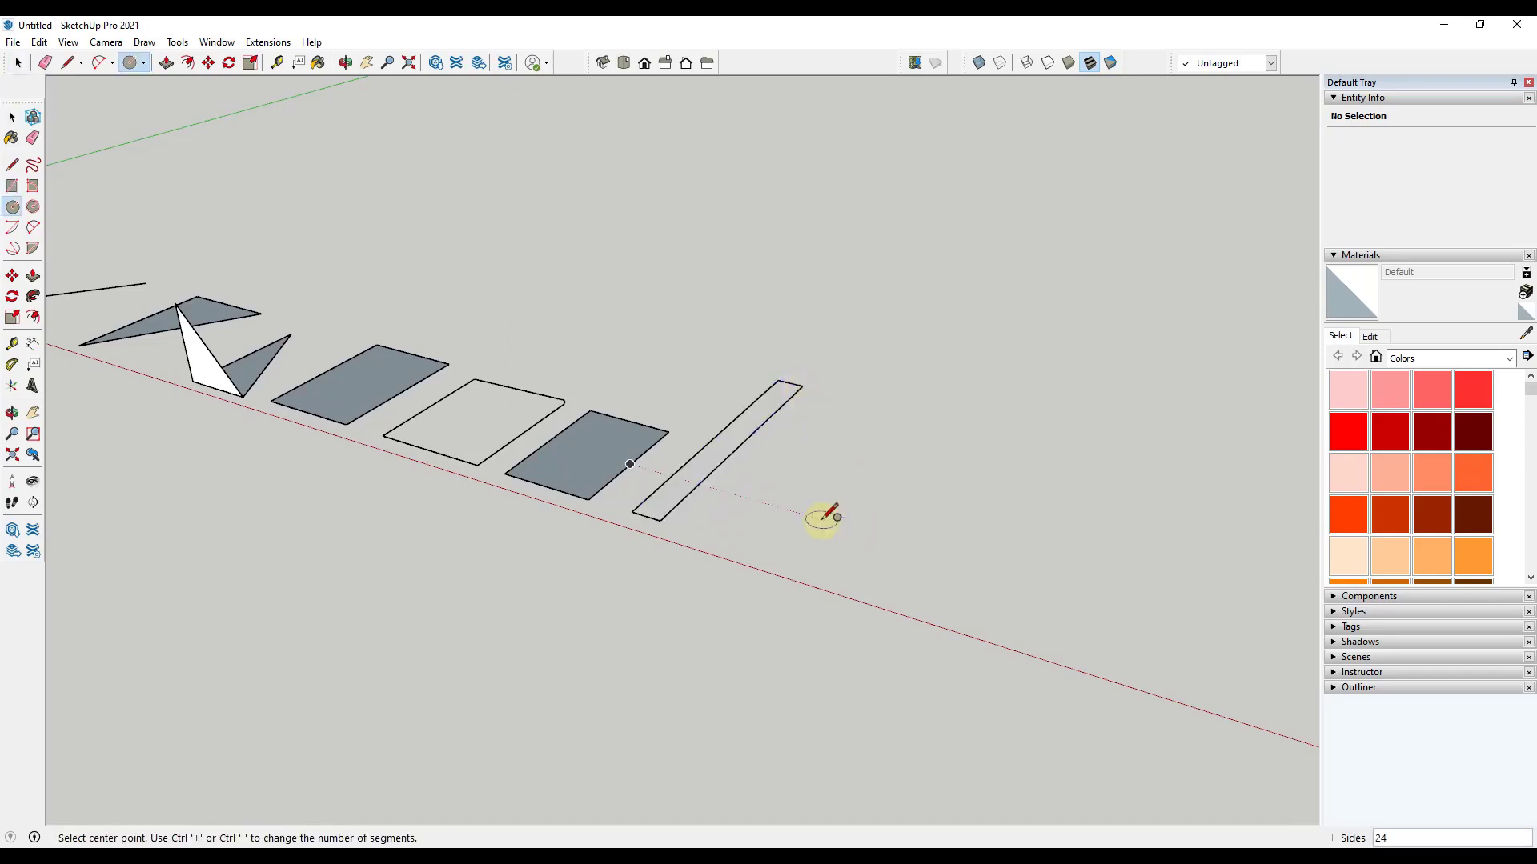
{"action": "left_click", "coordinate": [809, 517]}
{"action": "left_click", "coordinate": [858, 518]}
{"action": "key", "text": "space"}
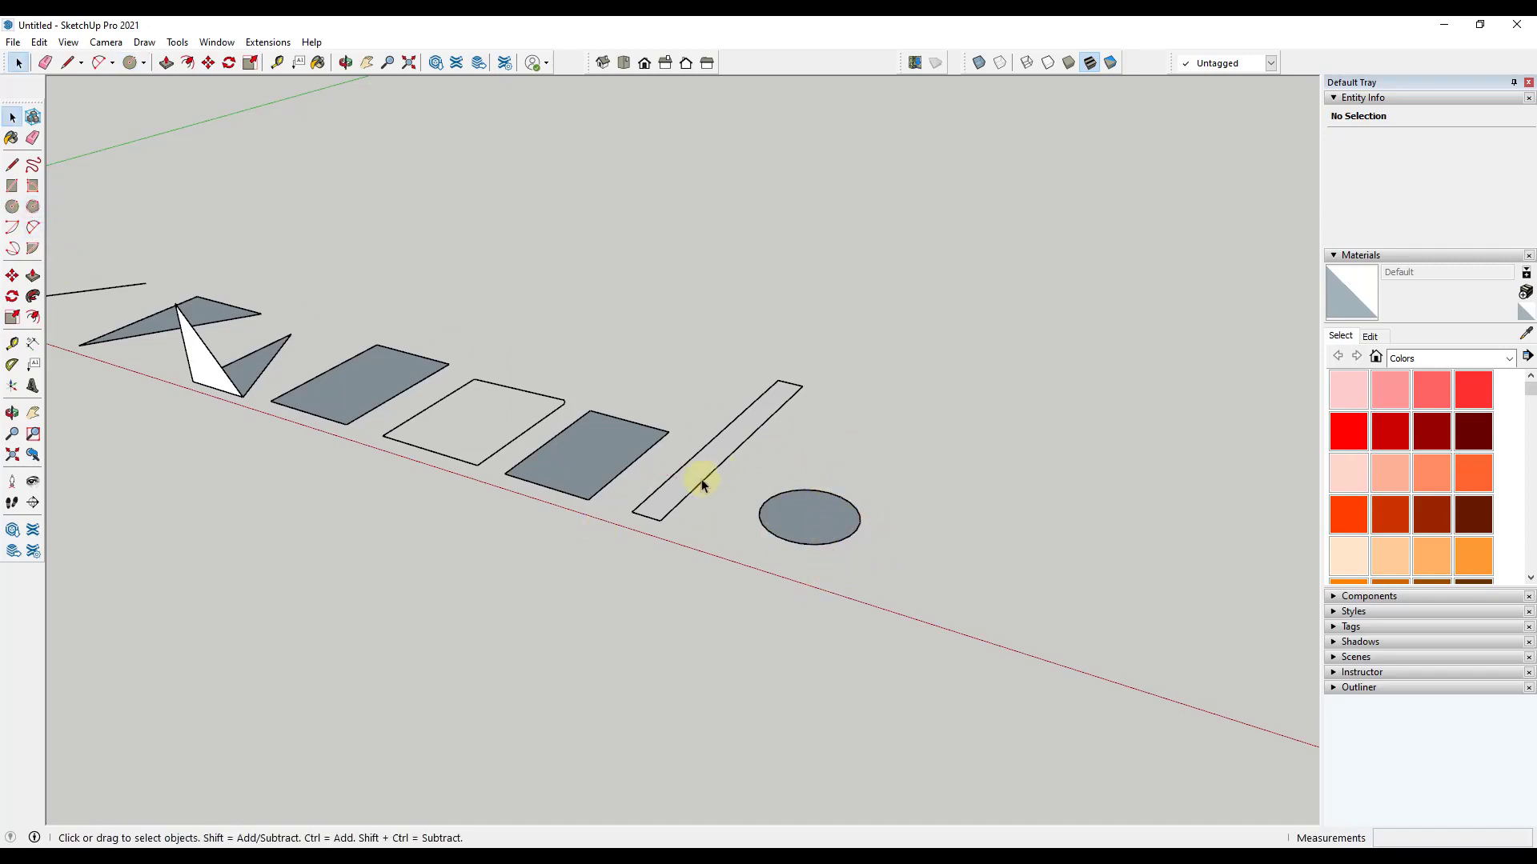
- Select the long narrow rectangle's face to inspect its entity properties
{"action": "scroll", "coordinate": [730, 444], "scroll_direction": "up", "scroll_amount": 3}
{"action": "middle_click_drag", "start_coordinate": [731, 442], "coordinate": [734, 433]}
{"action": "left_click", "coordinate": [734, 435]}
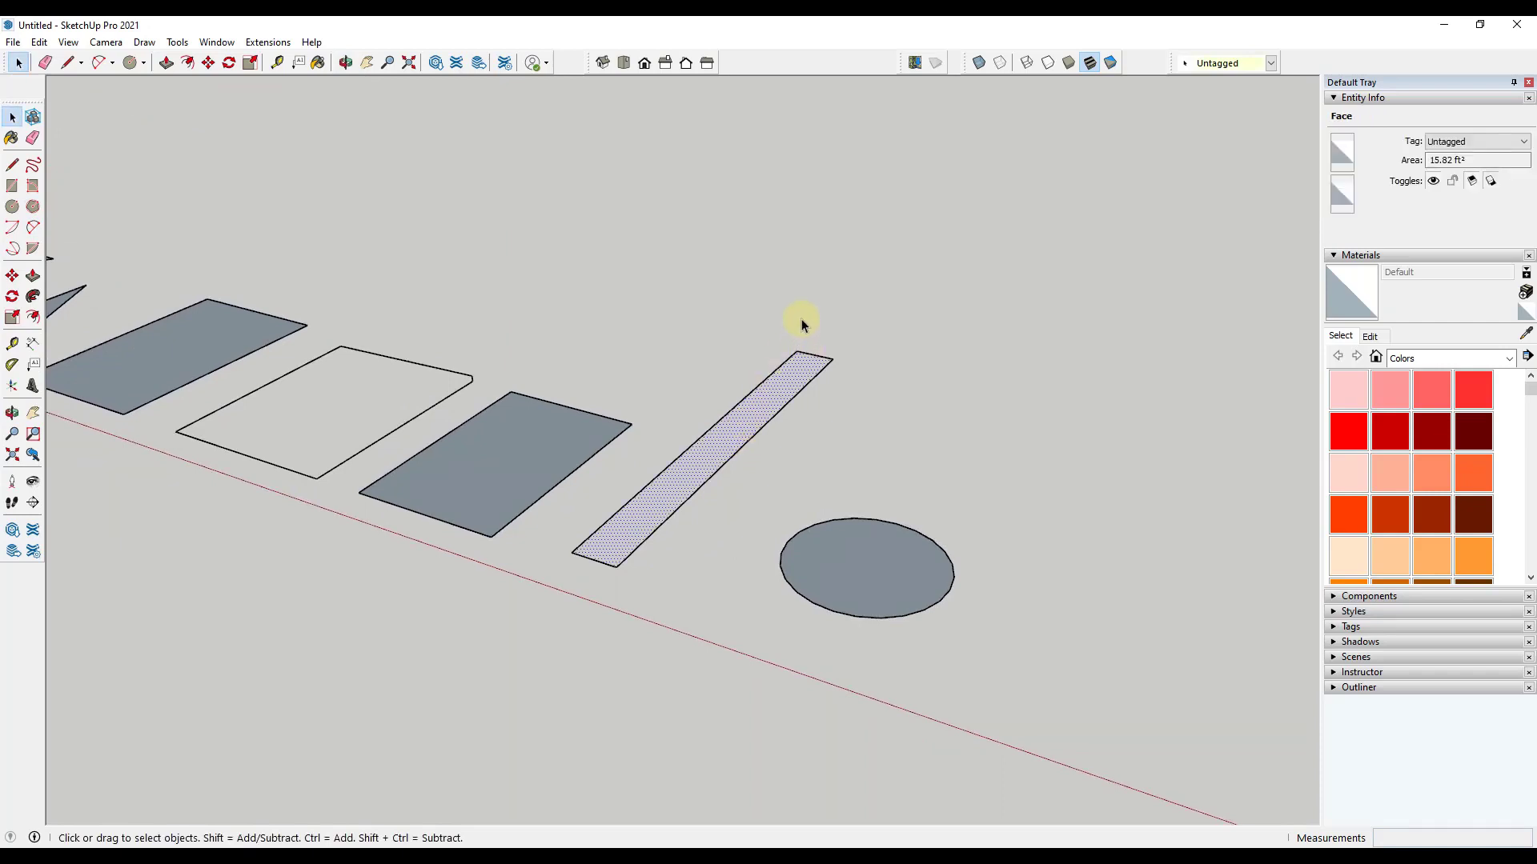
- Draw an upright face about 4' 7" high on the narrow rectangle's long side facing the other shapes, using three connected lines
{"action": "scroll", "coordinate": [782, 286], "scroll_direction": "down", "scroll_amount": 2}
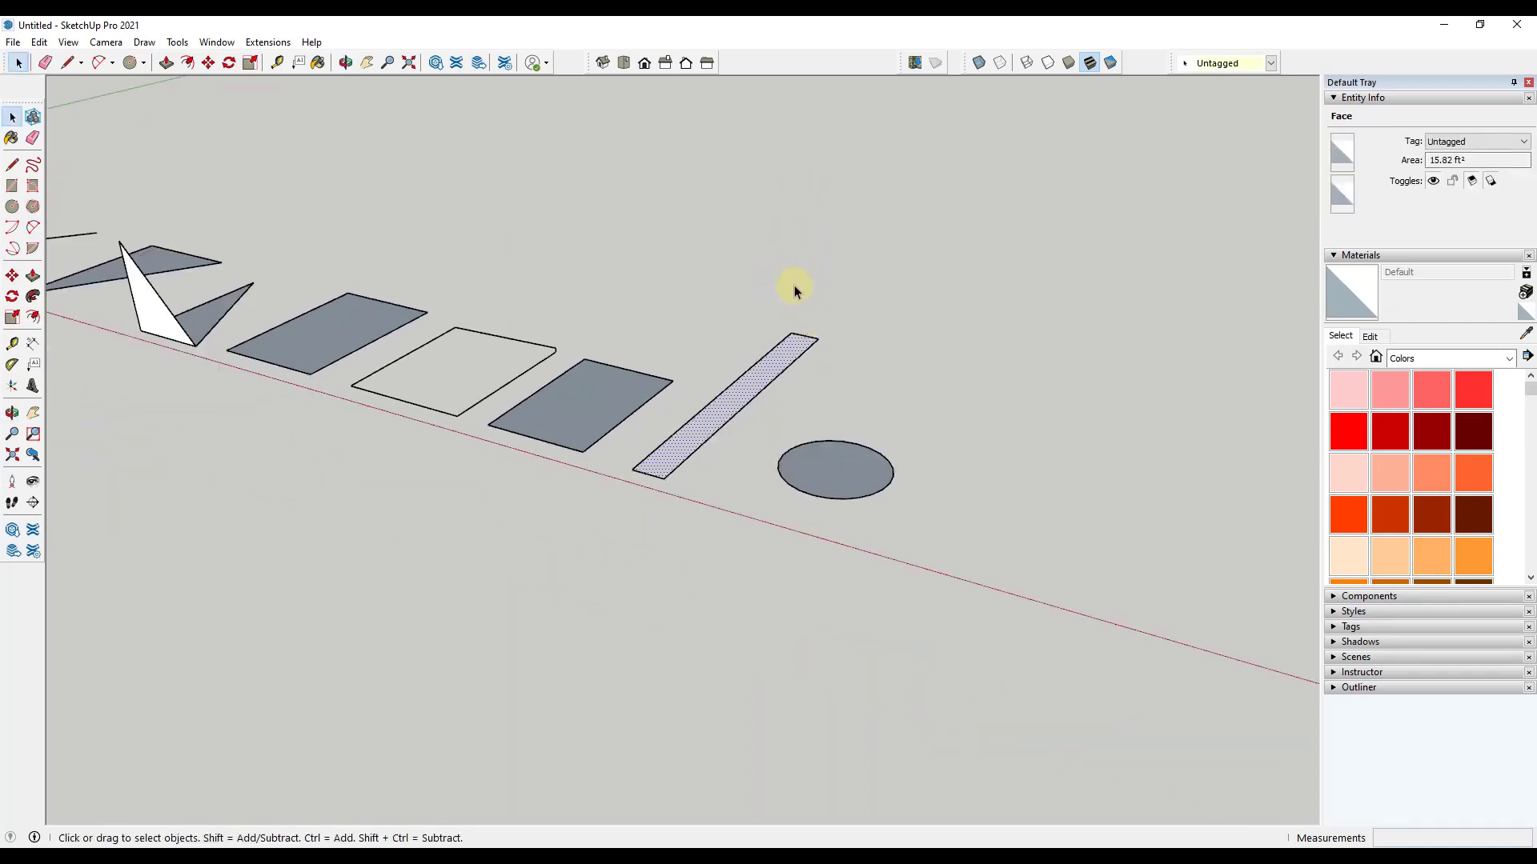
{"action": "key", "text": "l"}
{"action": "left_click", "coordinate": [791, 333]}
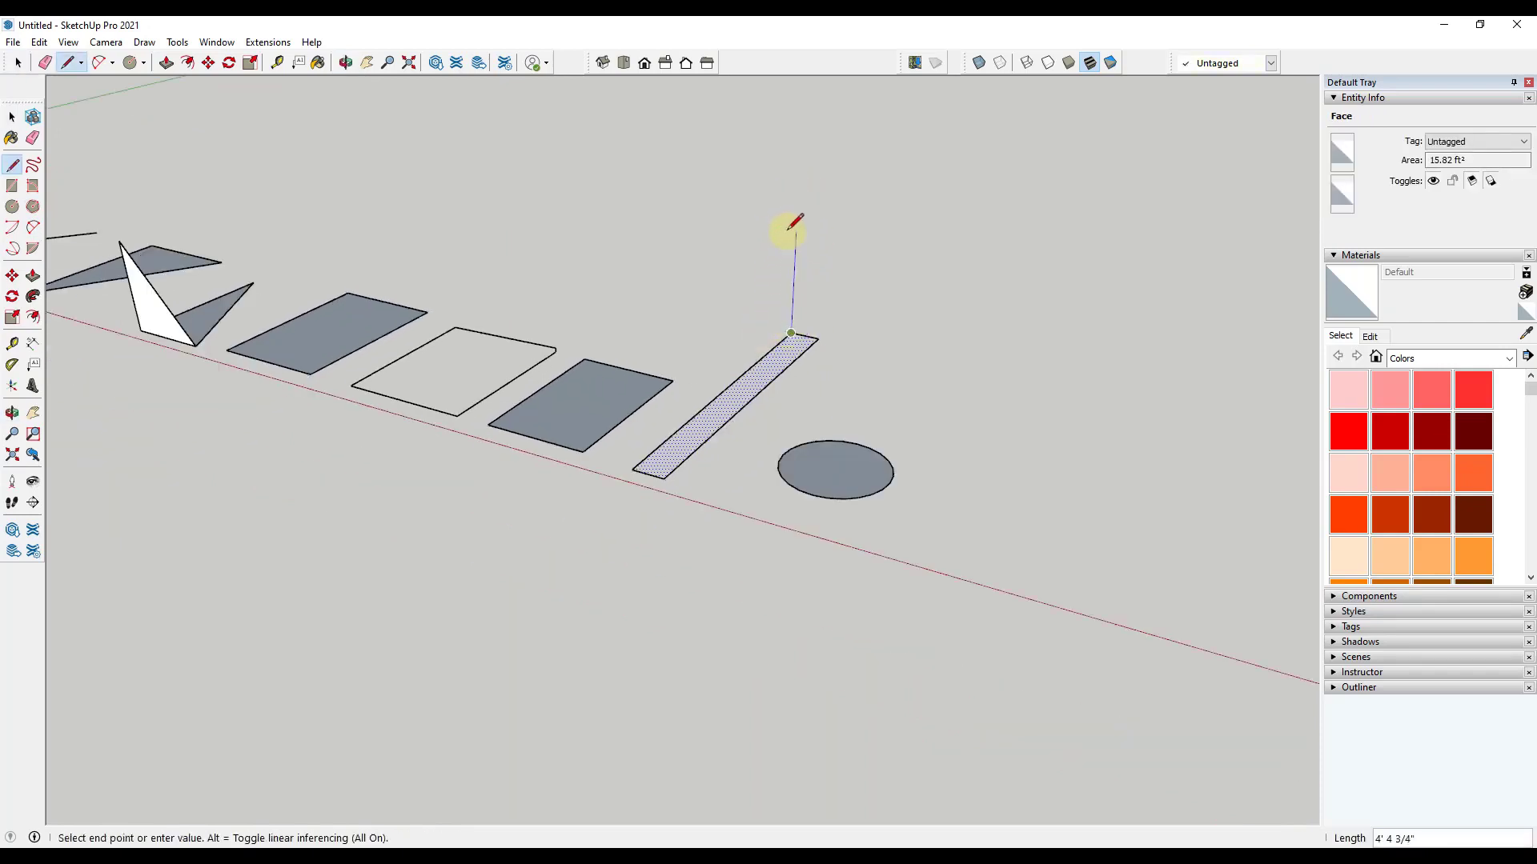
{"action": "left_click", "coordinate": [796, 226]}
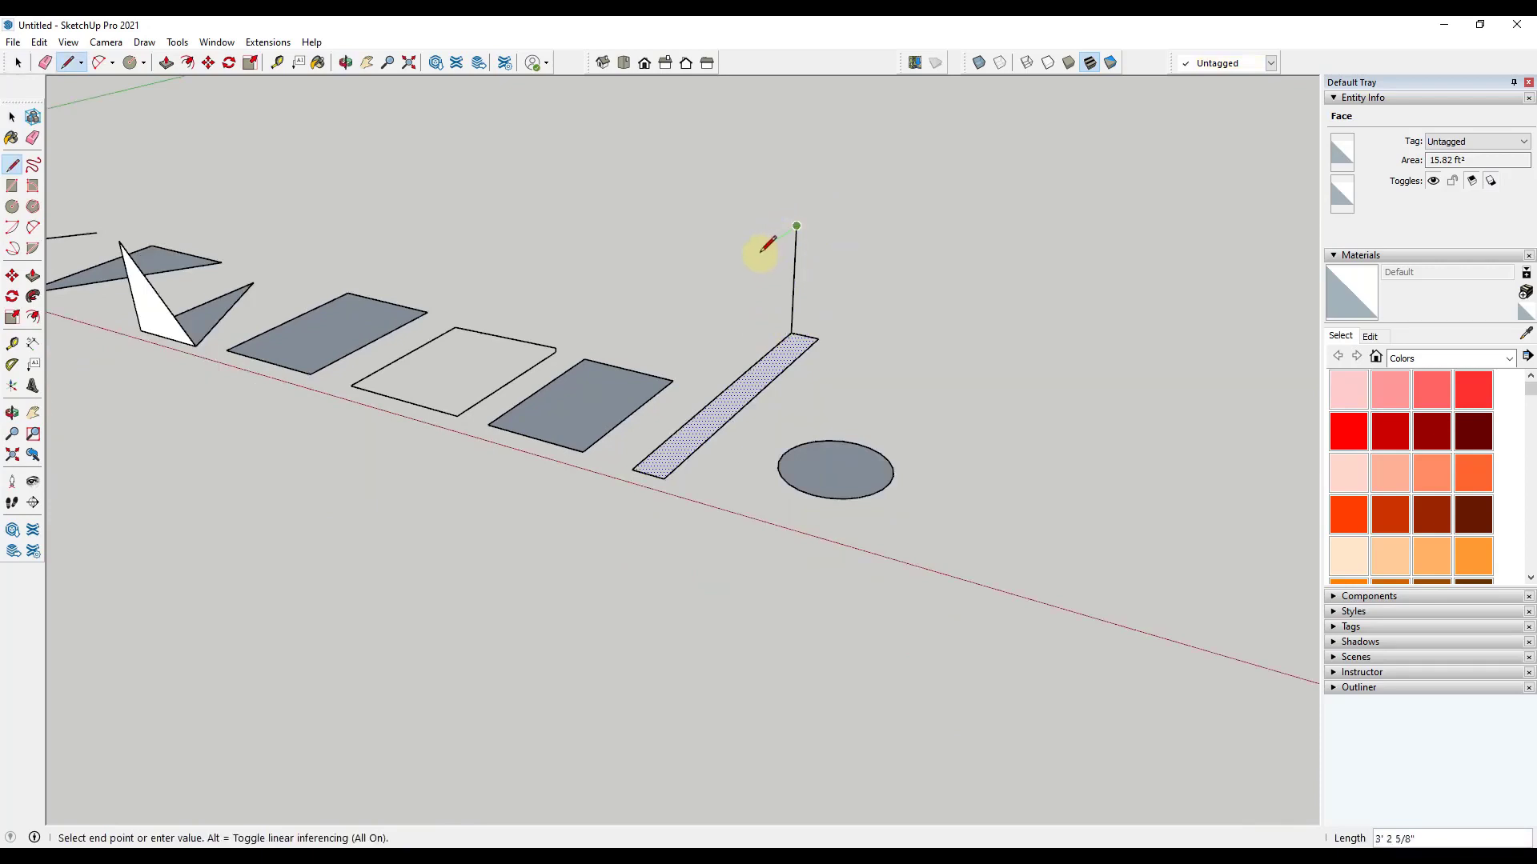
{"action": "left_click", "coordinate": [632, 469]}
{"action": "left_click", "coordinate": [633, 470]}
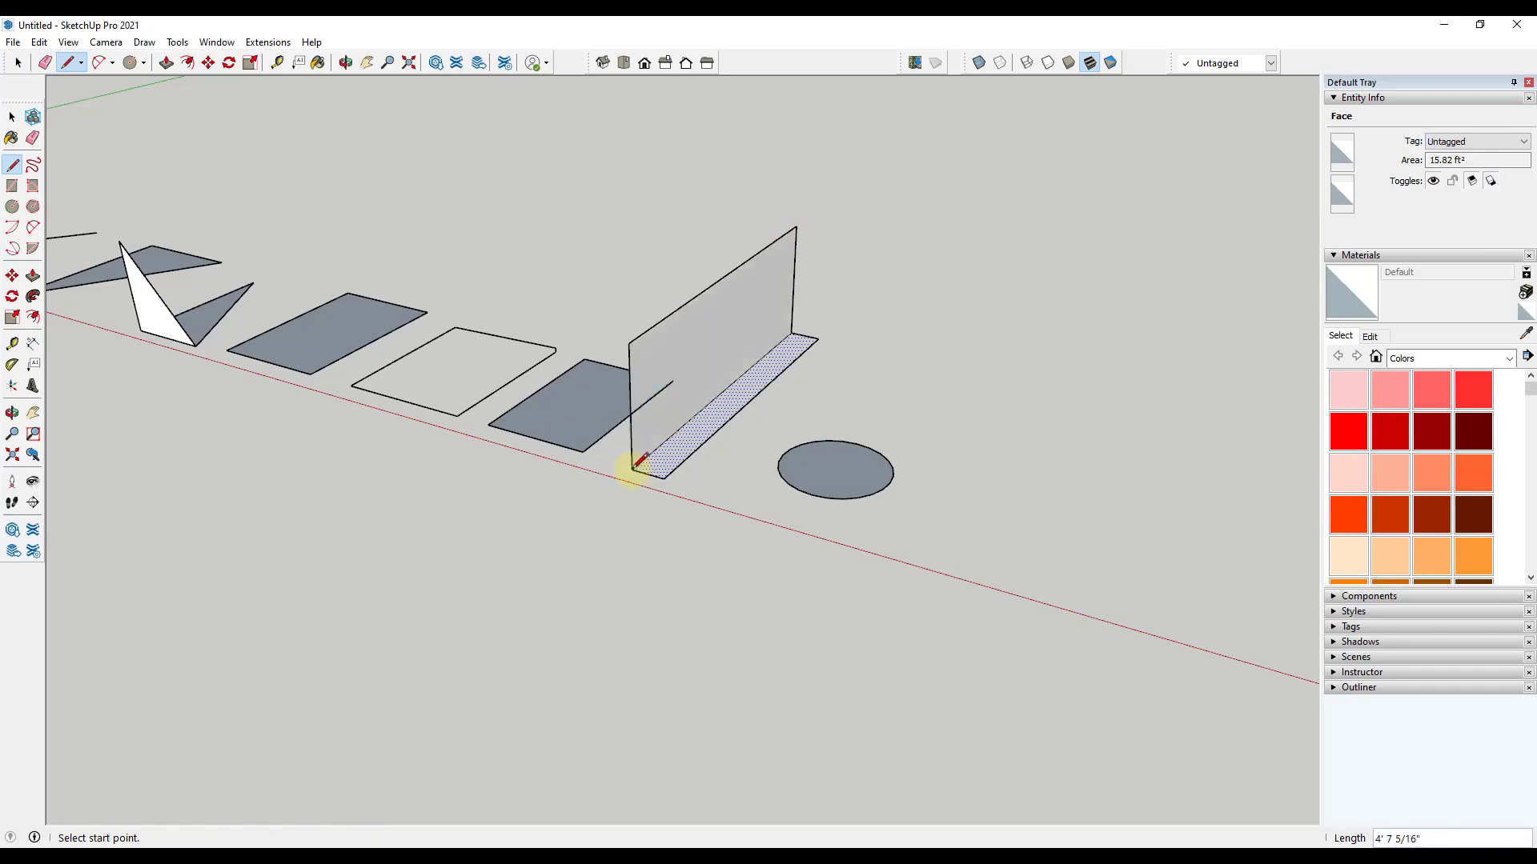
{"action": "key", "text": "space"}
- Close the narrow far end with a vertical line from the rectangle's other far corner and a line to the upright face's top corner
{"action": "key", "text": "l"}
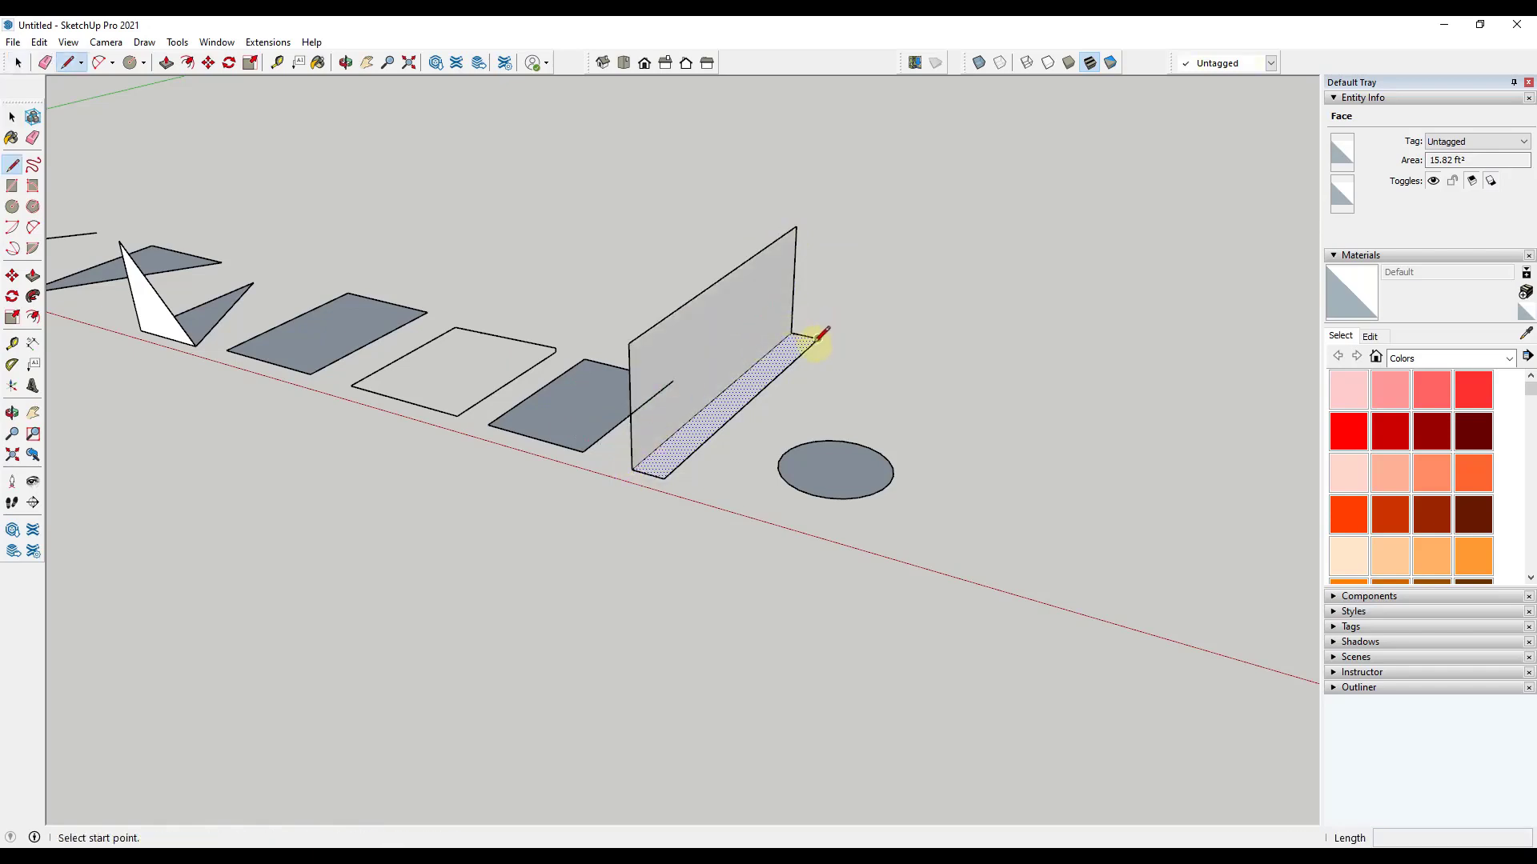
{"action": "left_click", "coordinate": [817, 336]}
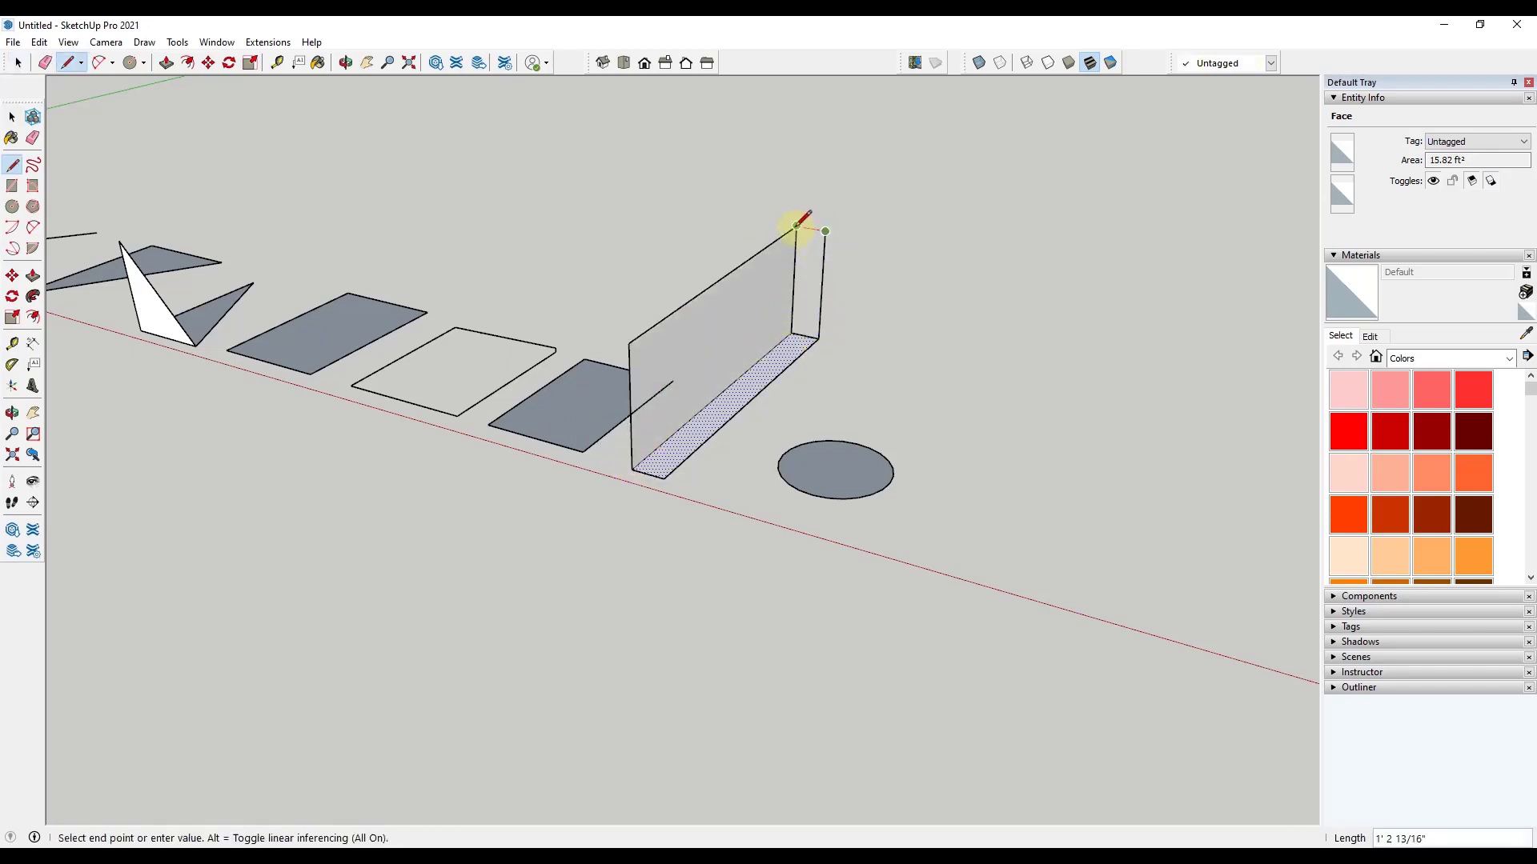
{"action": "left_click", "coordinate": [796, 225]}
{"action": "key", "text": "space"}
- Draw a vertical line at the remaining ground corner and connect its top to both adjacent top corners to close the box
{"action": "key", "text": "l"}
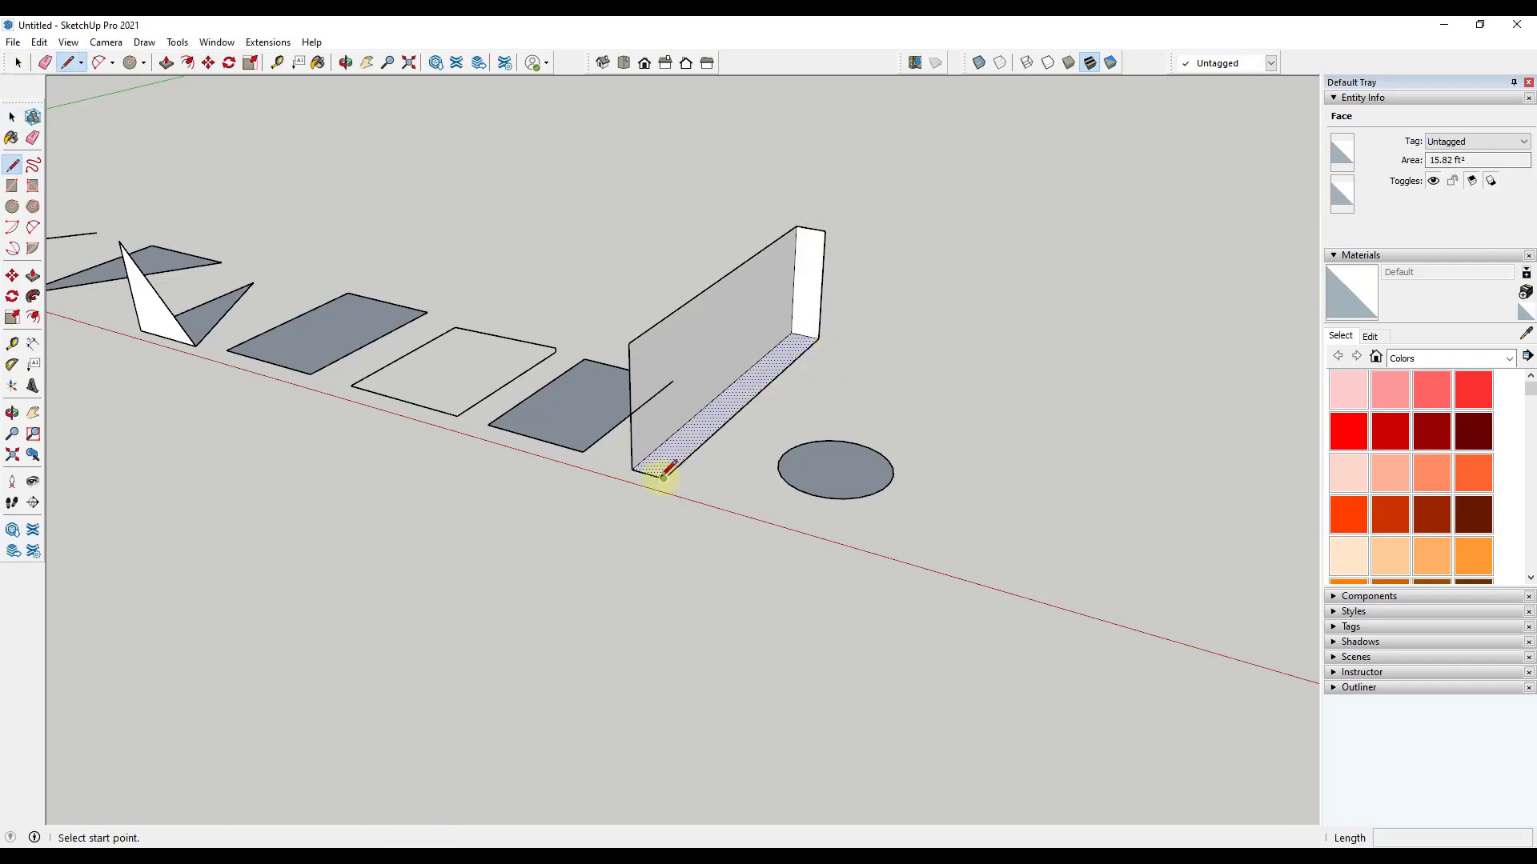
{"action": "left_click", "coordinate": [664, 477]}
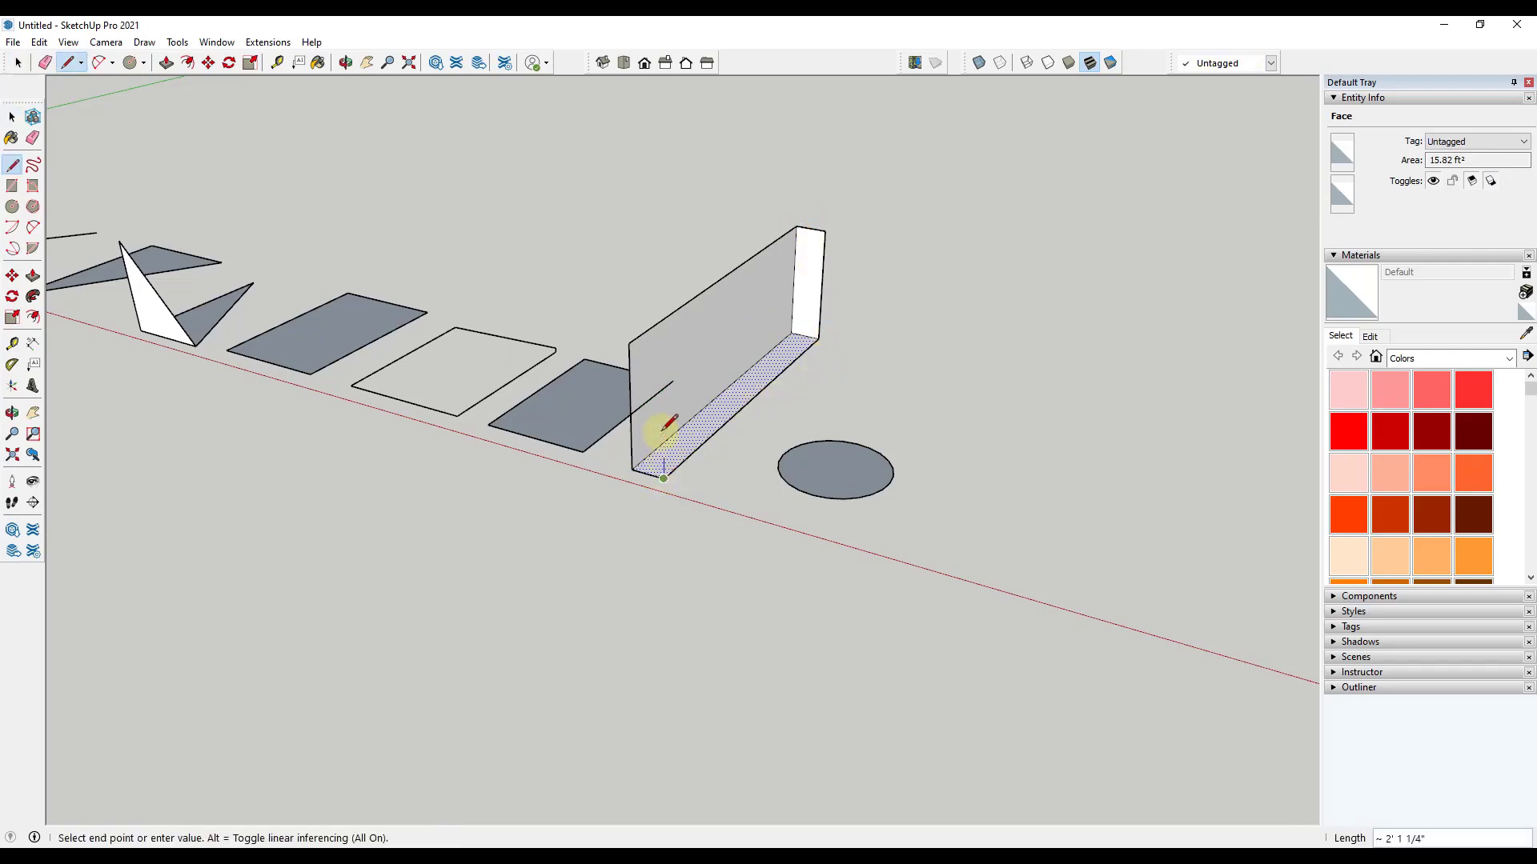
{"action": "left_click", "coordinate": [629, 343]}
{"action": "left_click", "coordinate": [825, 231]}
{"action": "key", "text": "space"}
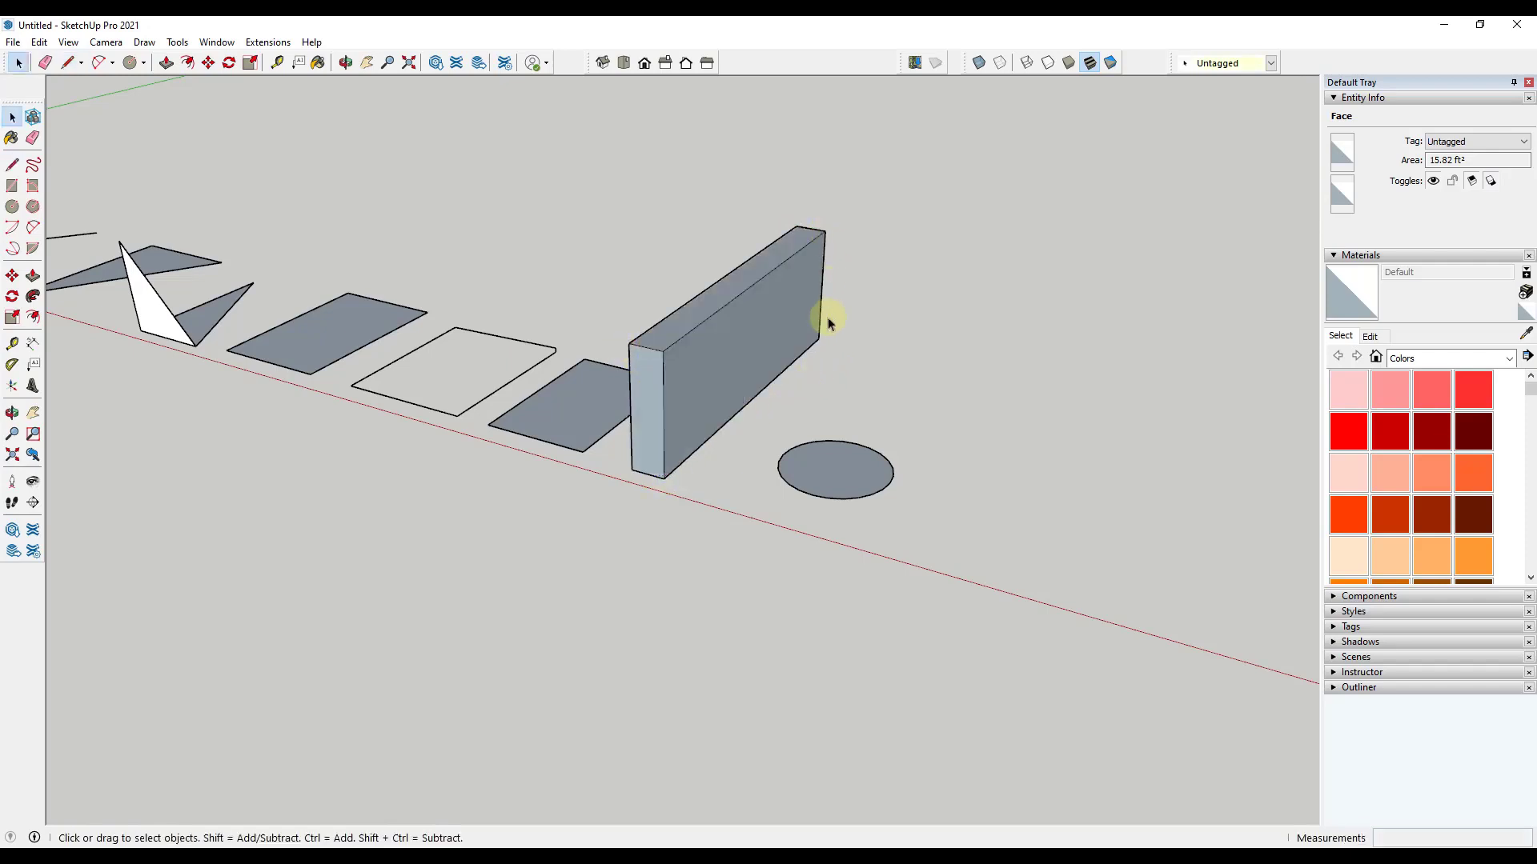
- Reverse all faces of the line-built box and the geometry connected to it
{"action": "mouse_move", "coordinate": [726, 345]}
{"action": "middle_mouse_down"}
{"action": "mouse_move", "coordinate": [710, 343]}
{"action": "mouse_move", "coordinate": [728, 350]}
{"action": "middle_mouse_up"}
{"action": "triple_click", "coordinate": [730, 360]}
{"action": "right_click", "coordinate": [729, 359]}
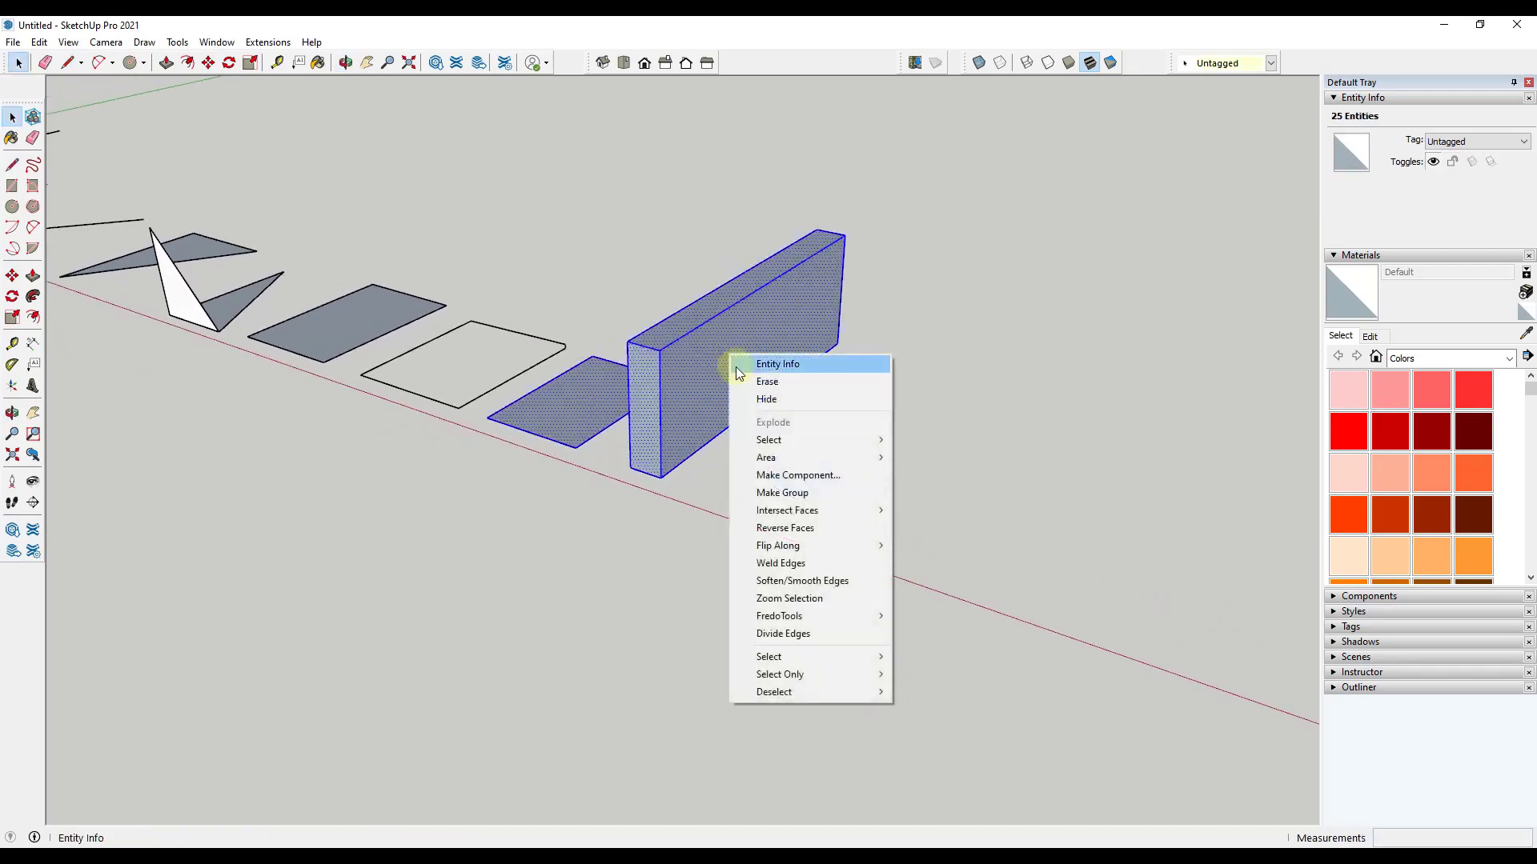
{"action": "left_click", "coordinate": [773, 525]}
{"action": "left_click", "coordinate": [905, 373]}
{"action": "middle_click_drag", "start_coordinate": [905, 373], "coordinate": [772, 347]}
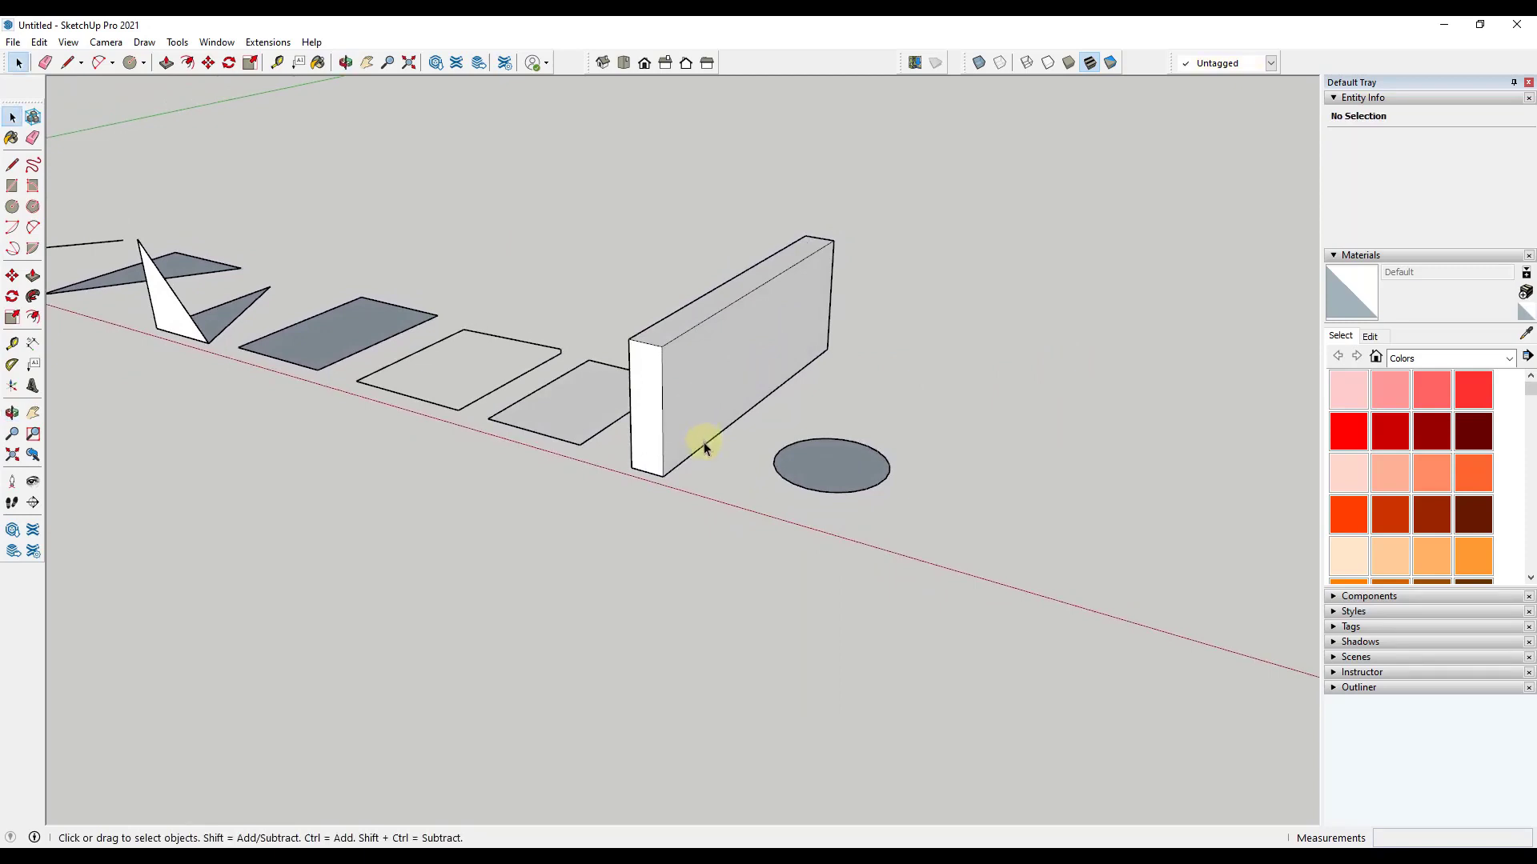
- Move the whole circle farther along the red axis, away from the box
{"action": "scroll", "coordinate": [703, 436], "scroll_direction": "down", "scroll_amount": 2}
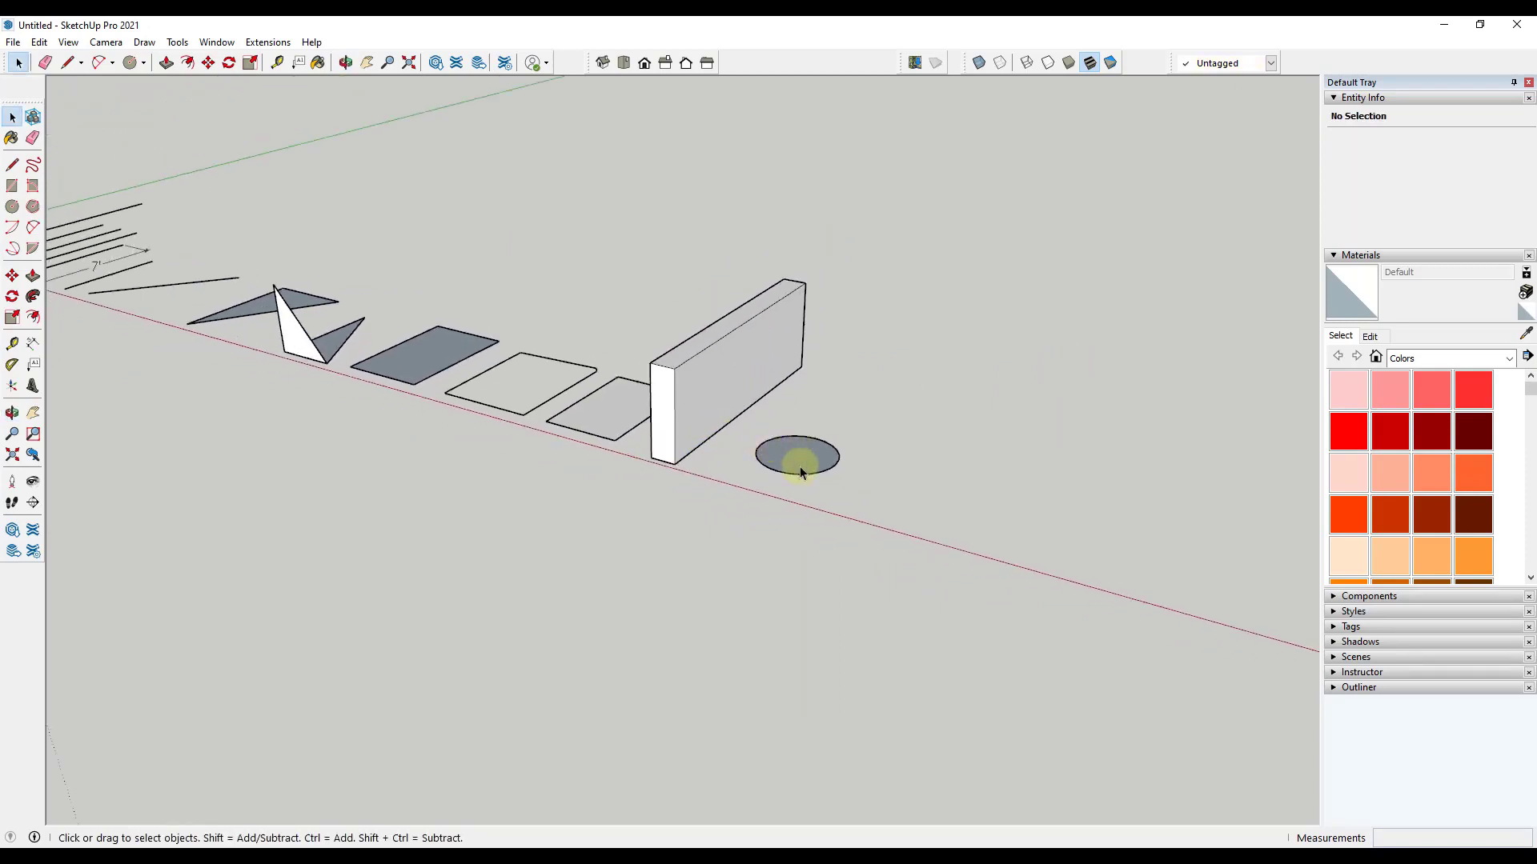
{"action": "middle_click_drag", "start_coordinate": [797, 464], "coordinate": [811, 432]}
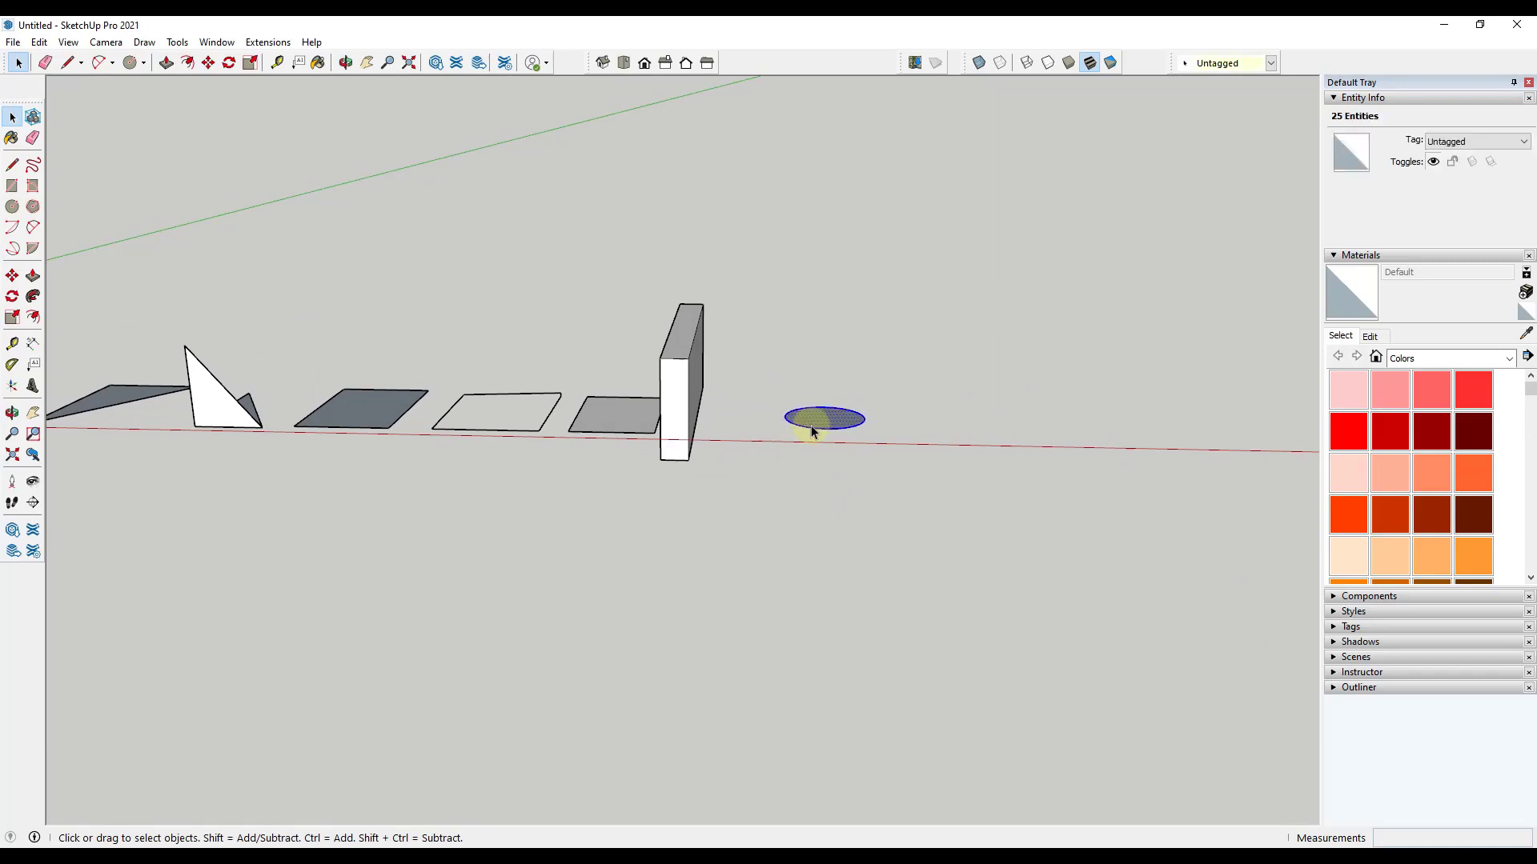
{"action": "key", "text": "m"}
{"action": "left_click", "coordinate": [812, 423]}
{"action": "left_click", "coordinate": [958, 423]}
{"action": "key", "text": "space"}
- Copy the box's narrow base rectangle with its edges into the gap between the box and the circle
{"action": "middle_click_drag", "start_coordinate": [604, 417], "coordinate": [641, 370]}
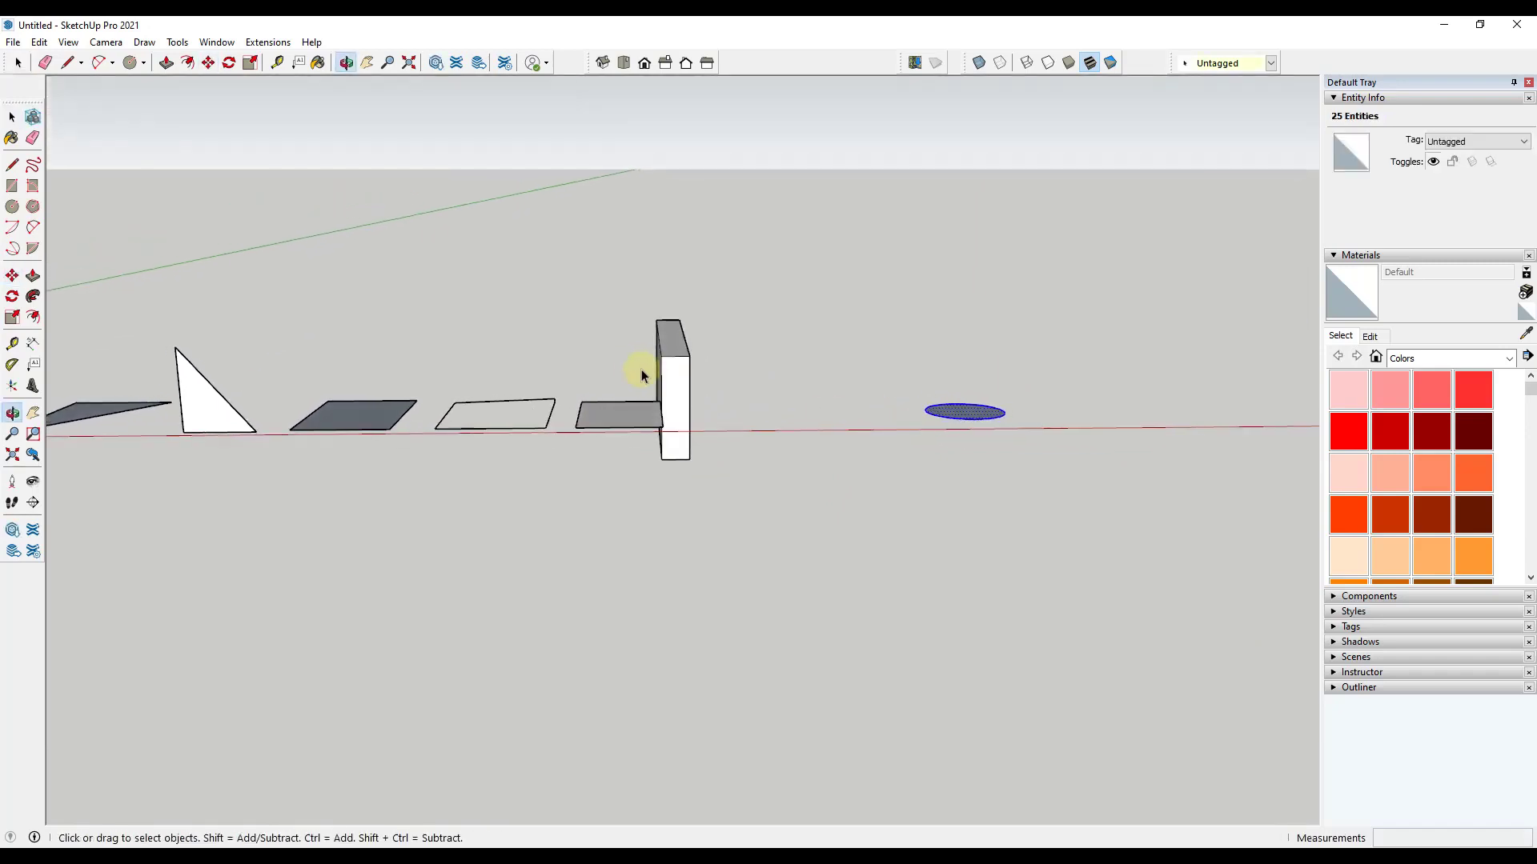
{"action": "left_click_drag", "start_coordinate": [627, 370], "coordinate": [713, 521]}
{"action": "middle_click_drag", "start_coordinate": [713, 521], "coordinate": [622, 449]}
{"action": "key", "text": "m"}
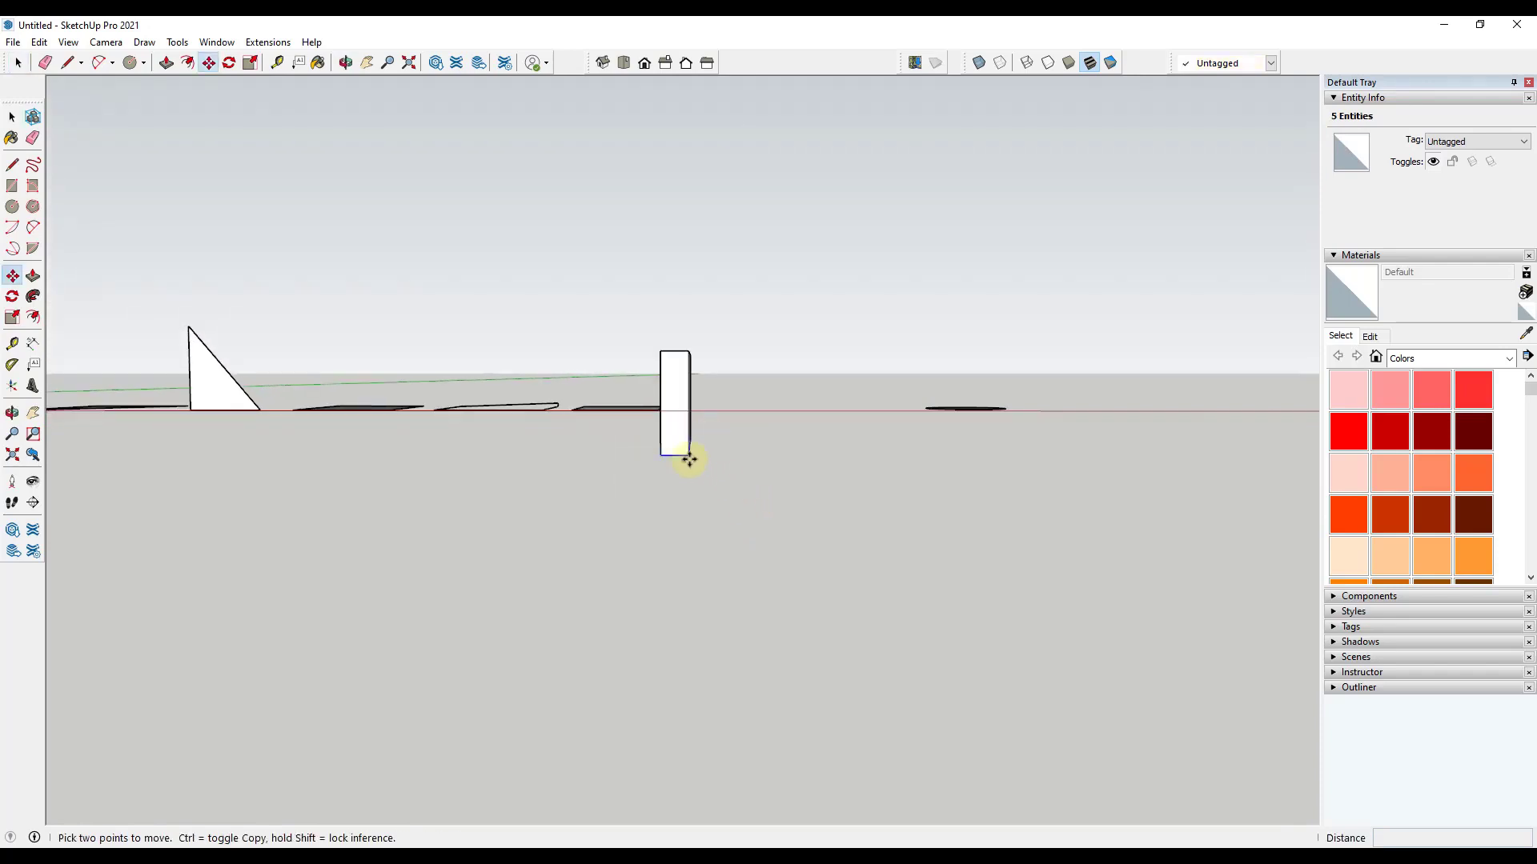
{"action": "key", "text": "ctrl"}
{"action": "left_click", "coordinate": [689, 455]}
{"action": "left_click", "coordinate": [847, 453]}
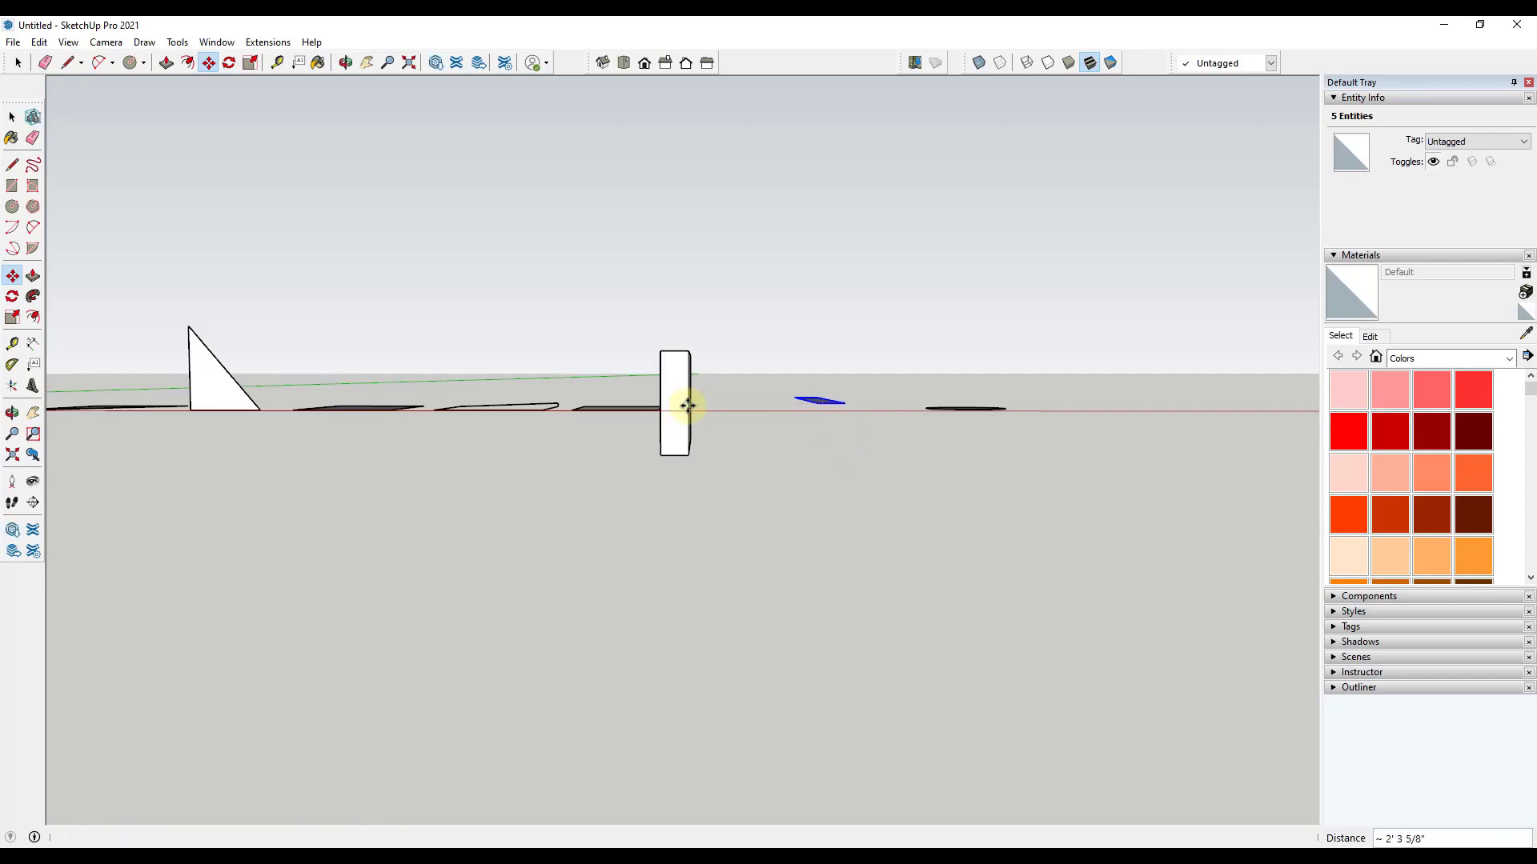
- Move the copied narrow rectangle by its front corner so its short edge sits on the red axis
{"action": "middle_click_drag", "start_coordinate": [686, 405], "coordinate": [785, 484]}
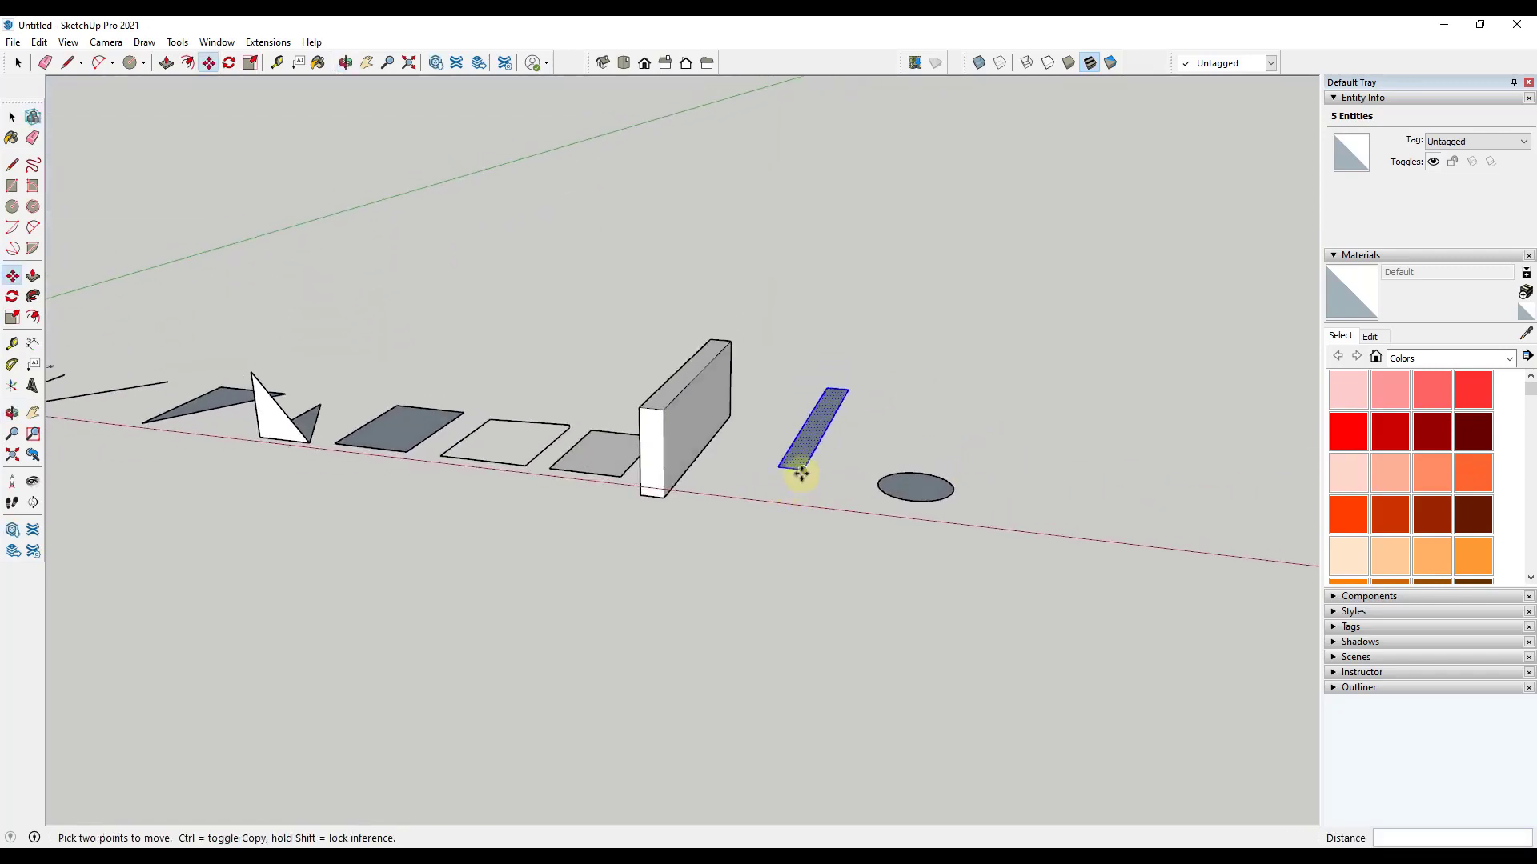
{"action": "left_click", "coordinate": [798, 473]}
{"action": "left_click", "coordinate": [780, 501]}
{"action": "key", "text": "space"}
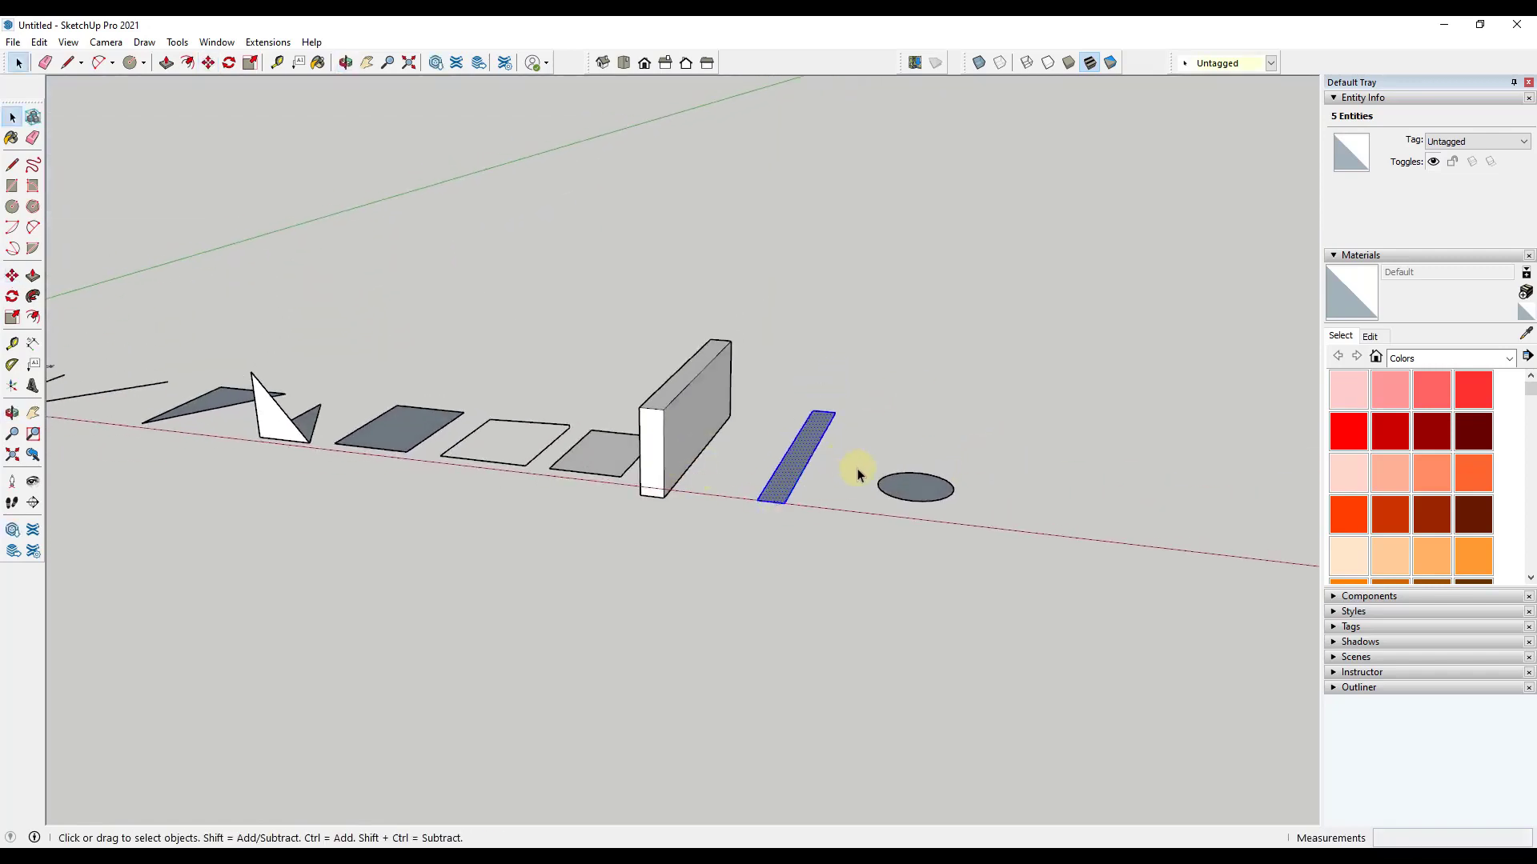
- Push/Pull the copied narrow rectangle upward into a second box, slightly taller than the first
{"action": "scroll", "coordinate": [857, 473], "scroll_direction": "up", "scroll_amount": 3}
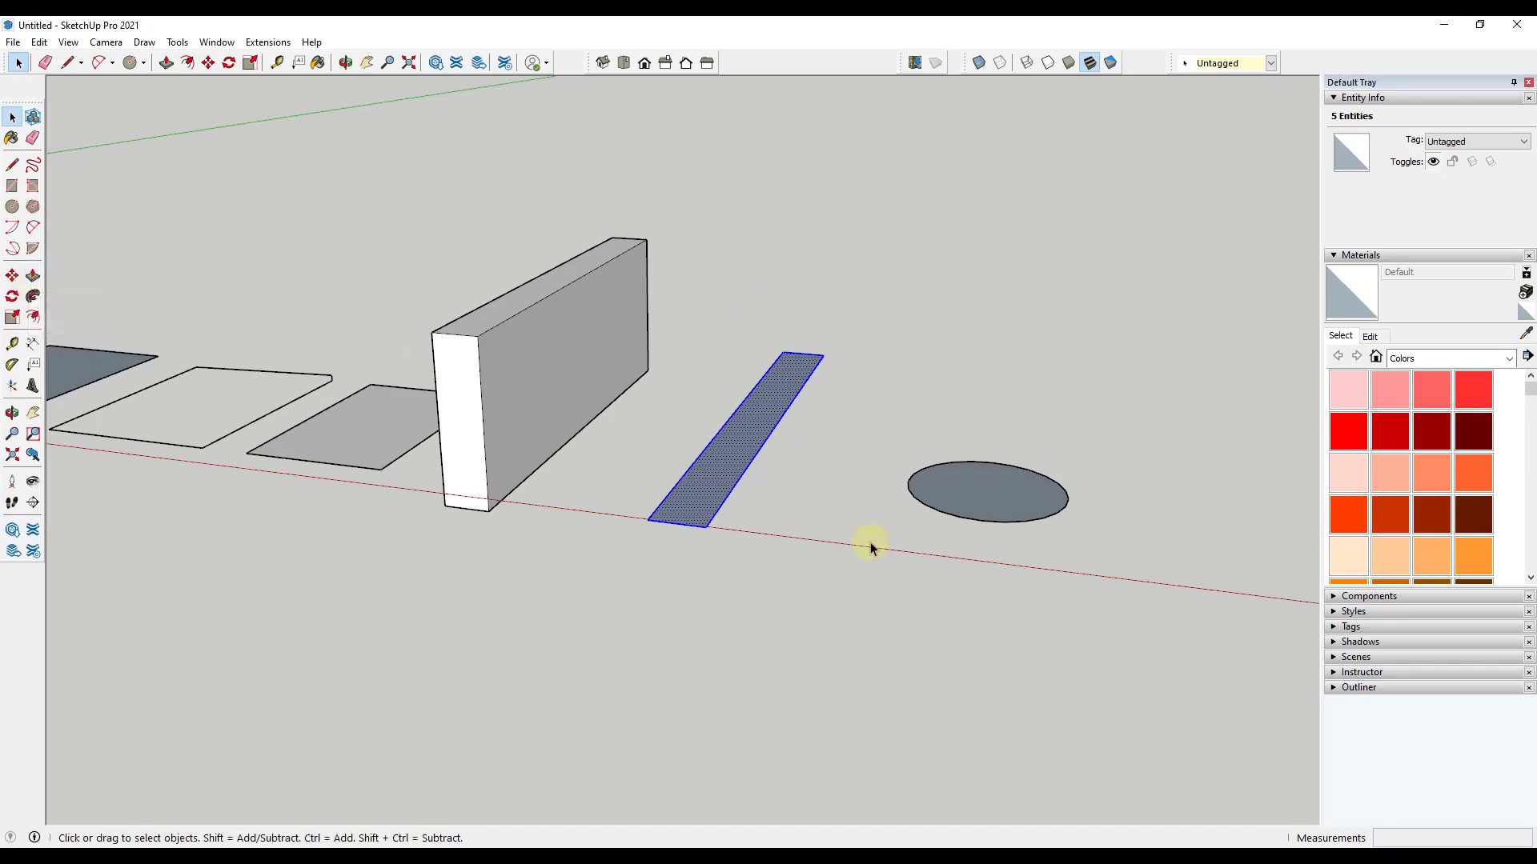
{"action": "scroll", "coordinate": [803, 511], "scroll_direction": "down", "scroll_amount": 3}
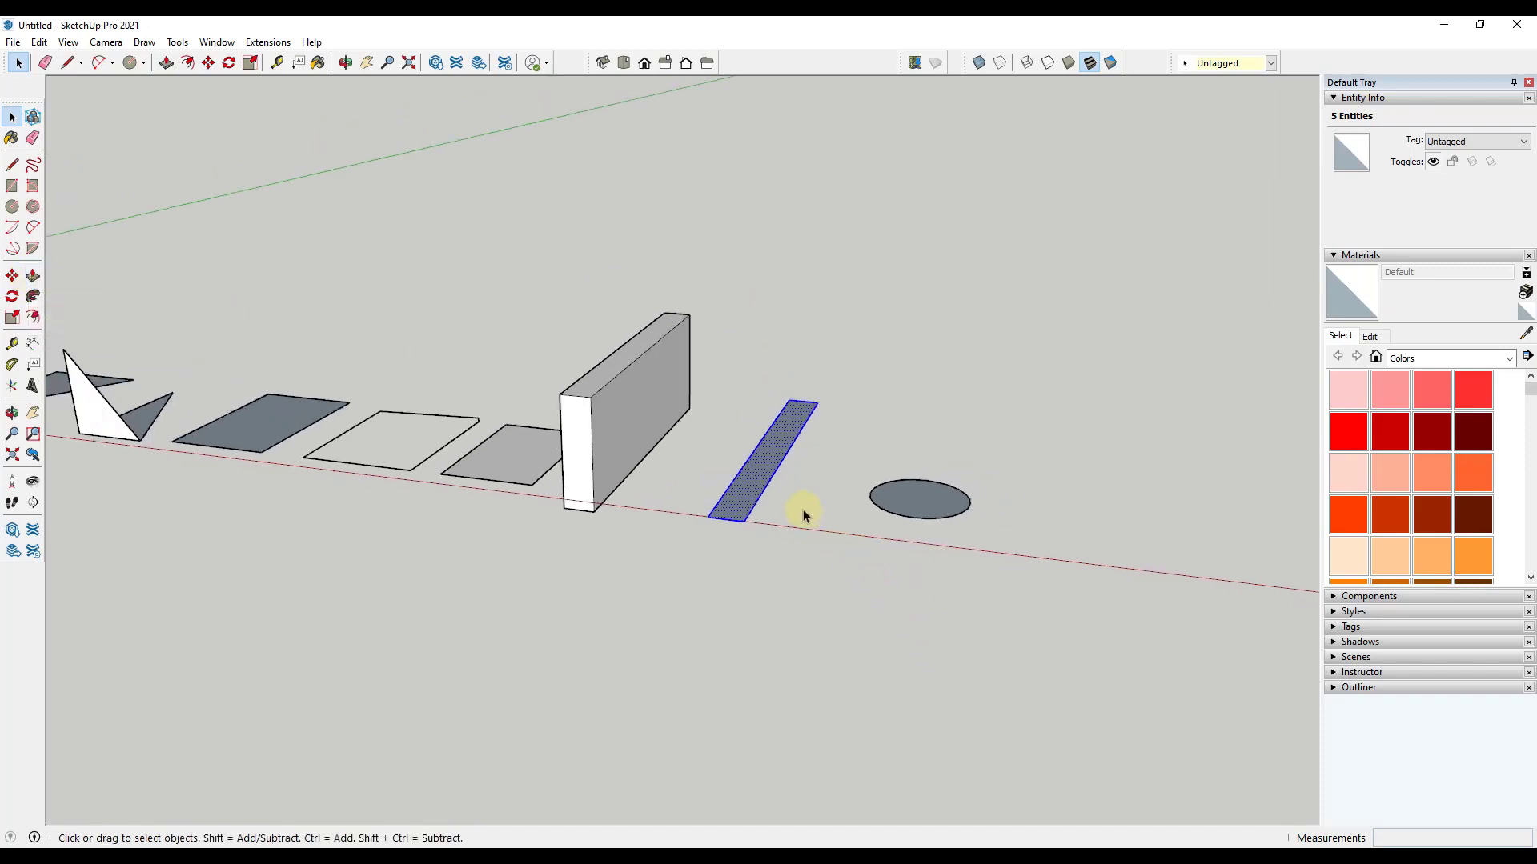
{"action": "key", "text": "p"}
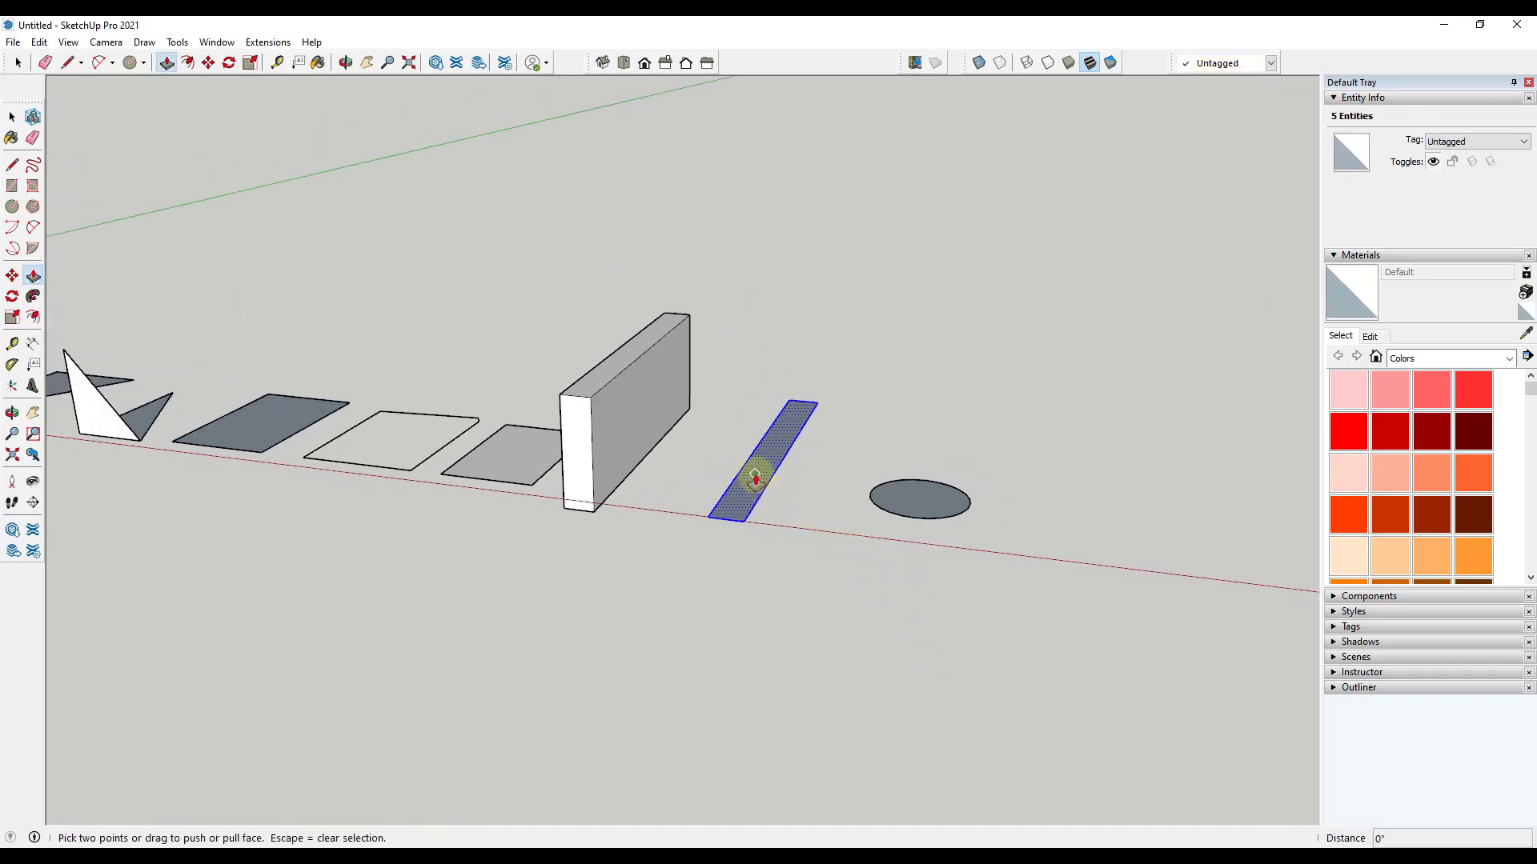
{"action": "left_click_drag", "start_coordinate": [755, 479], "coordinate": [754, 326]}
{"action": "key", "text": "space"}
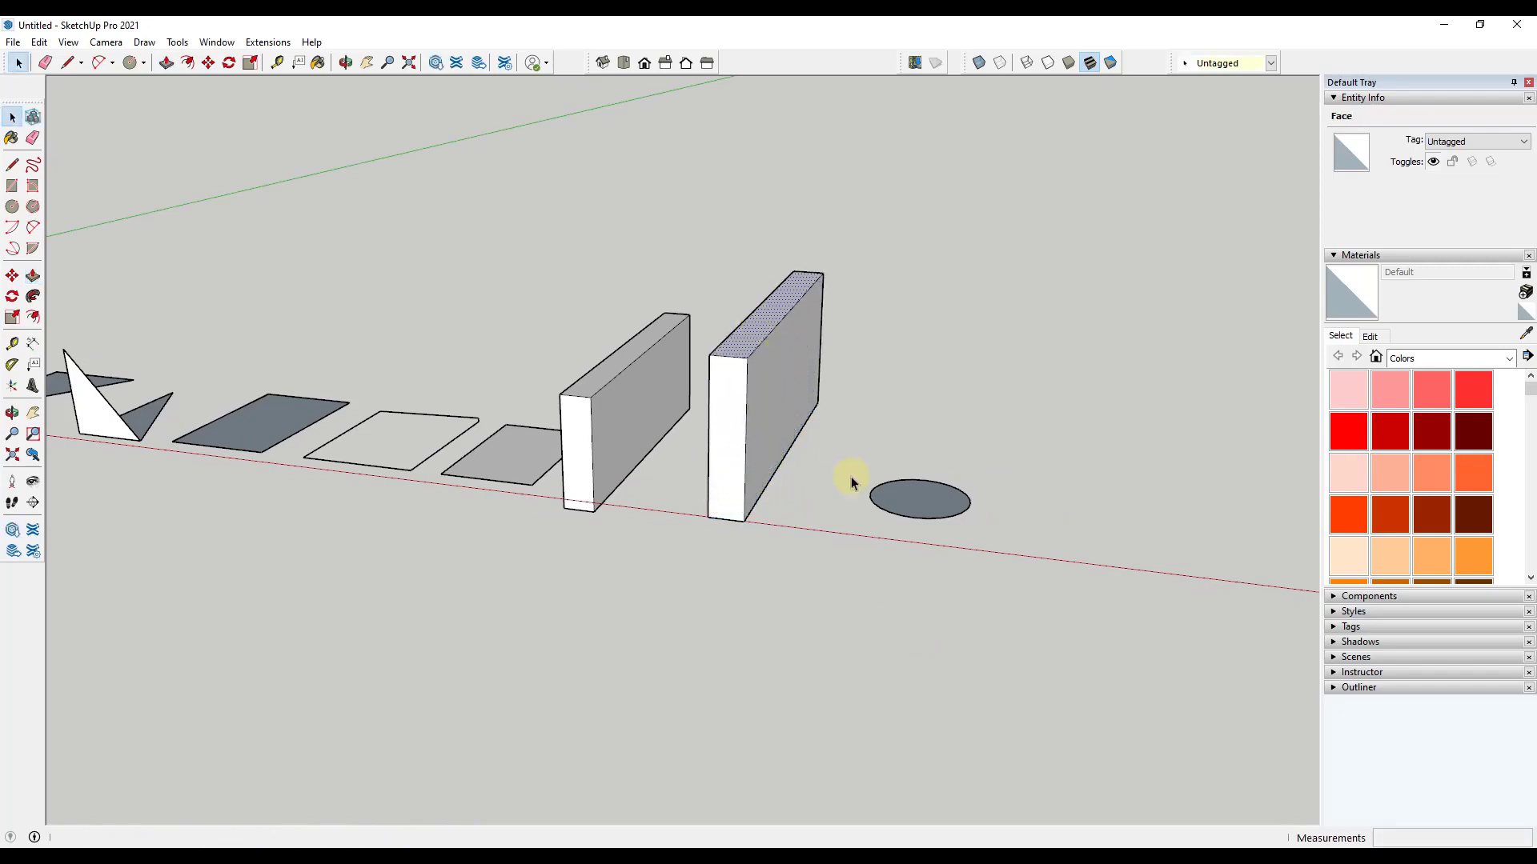
{"action": "middle_click_drag", "start_coordinate": [850, 484], "coordinate": [782, 446]}
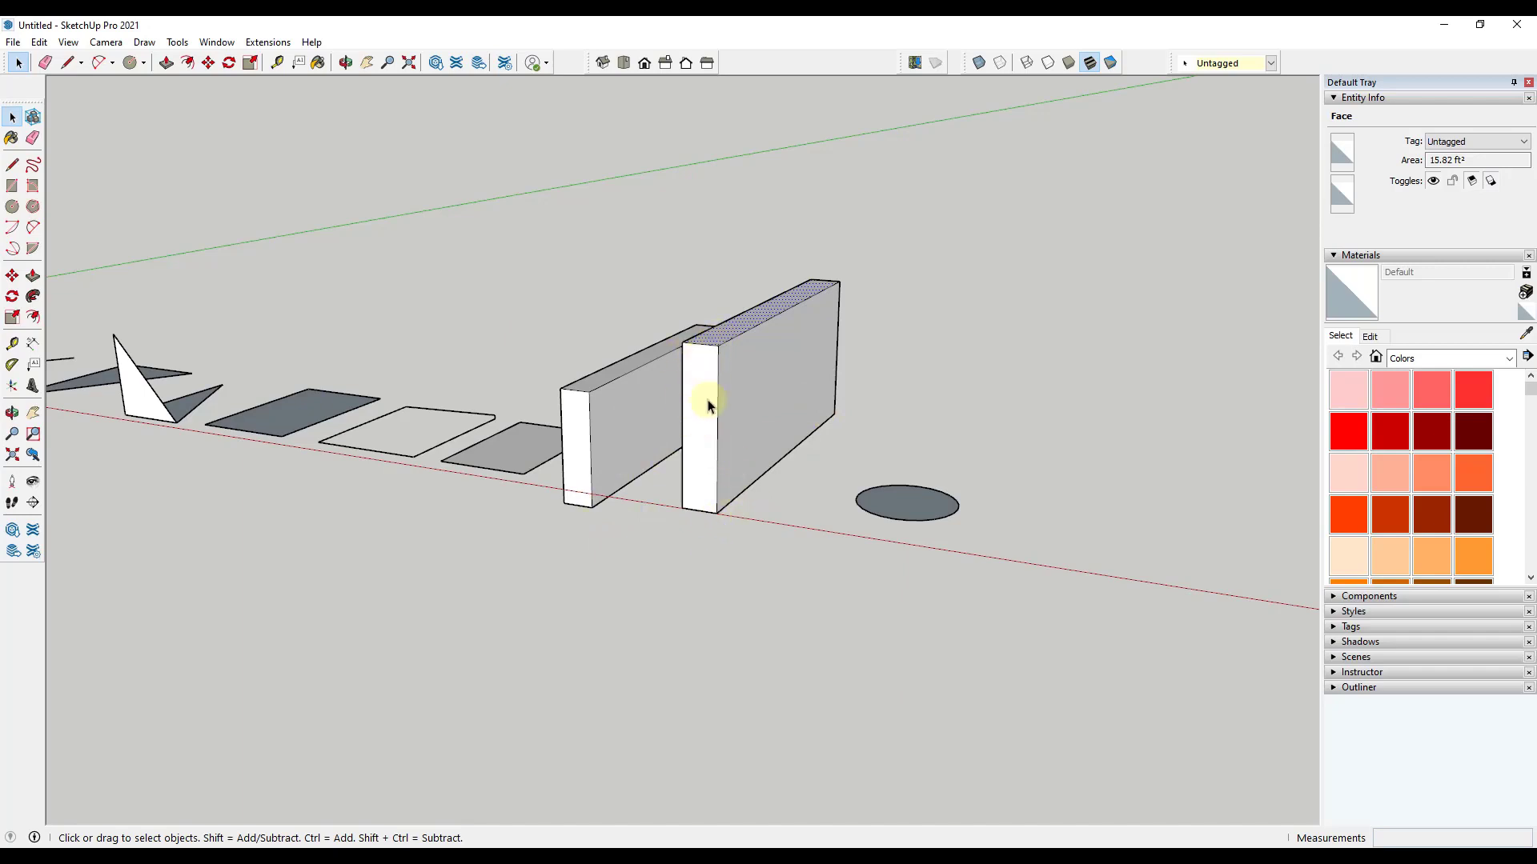
- Push/Pull the circle's face upward into a cylinder 5' high
{"action": "scroll", "coordinate": [724, 436], "scroll_direction": "down", "scroll_amount": 2}
{"action": "left_click", "coordinate": [843, 492]}
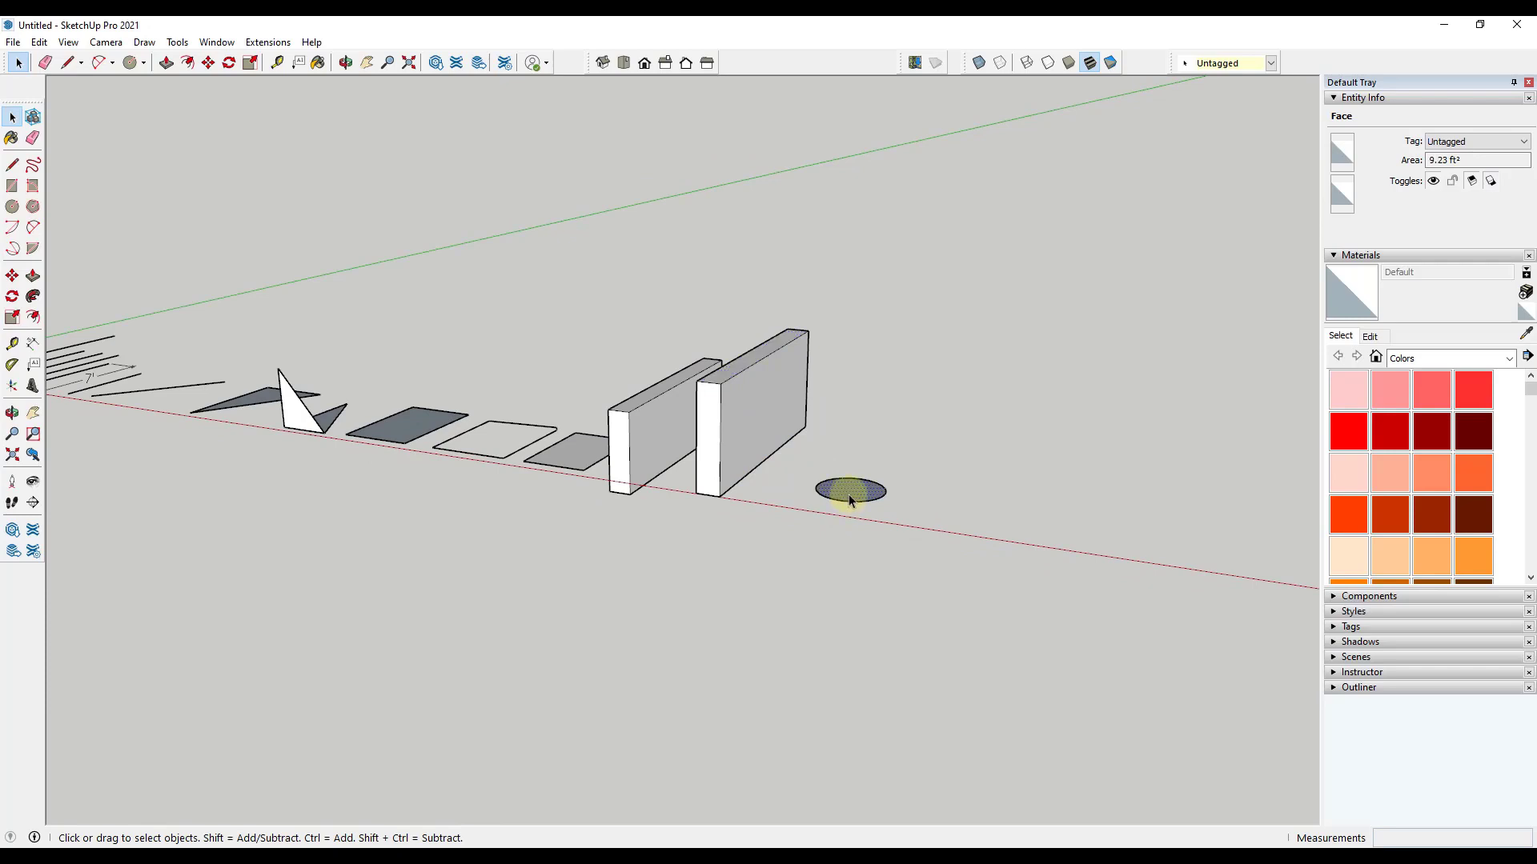
{"action": "scroll", "coordinate": [857, 489], "scroll_direction": "up", "scroll_amount": 4}
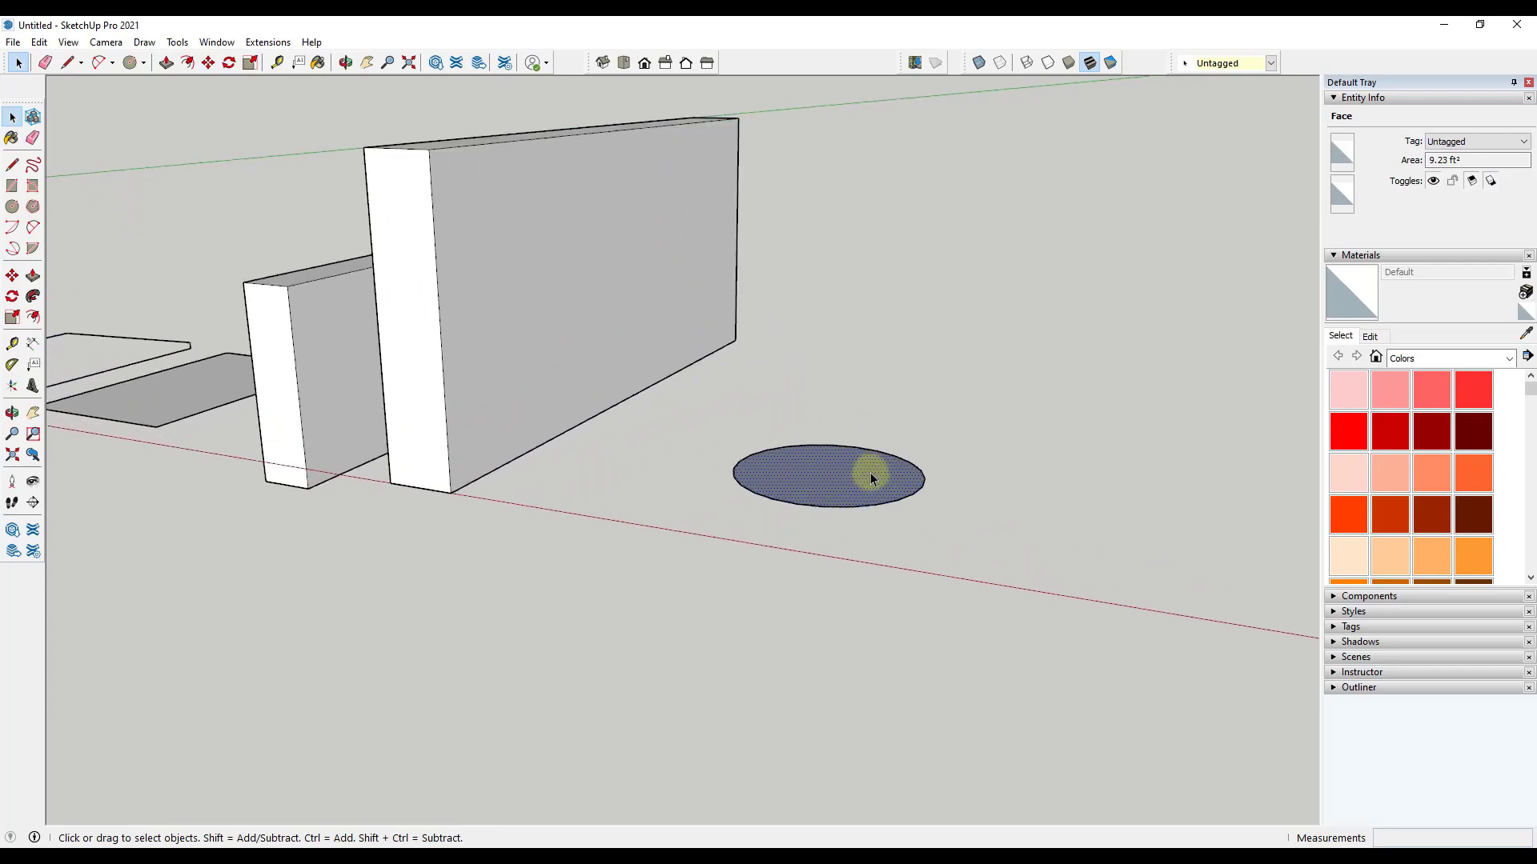
{"action": "key", "text": "p"}
{"action": "left_click_drag", "start_coordinate": [841, 470], "coordinate": [814, 292]}
{"action": "scroll", "coordinate": [813, 336], "scroll_direction": "down", "scroll_amount": 2}
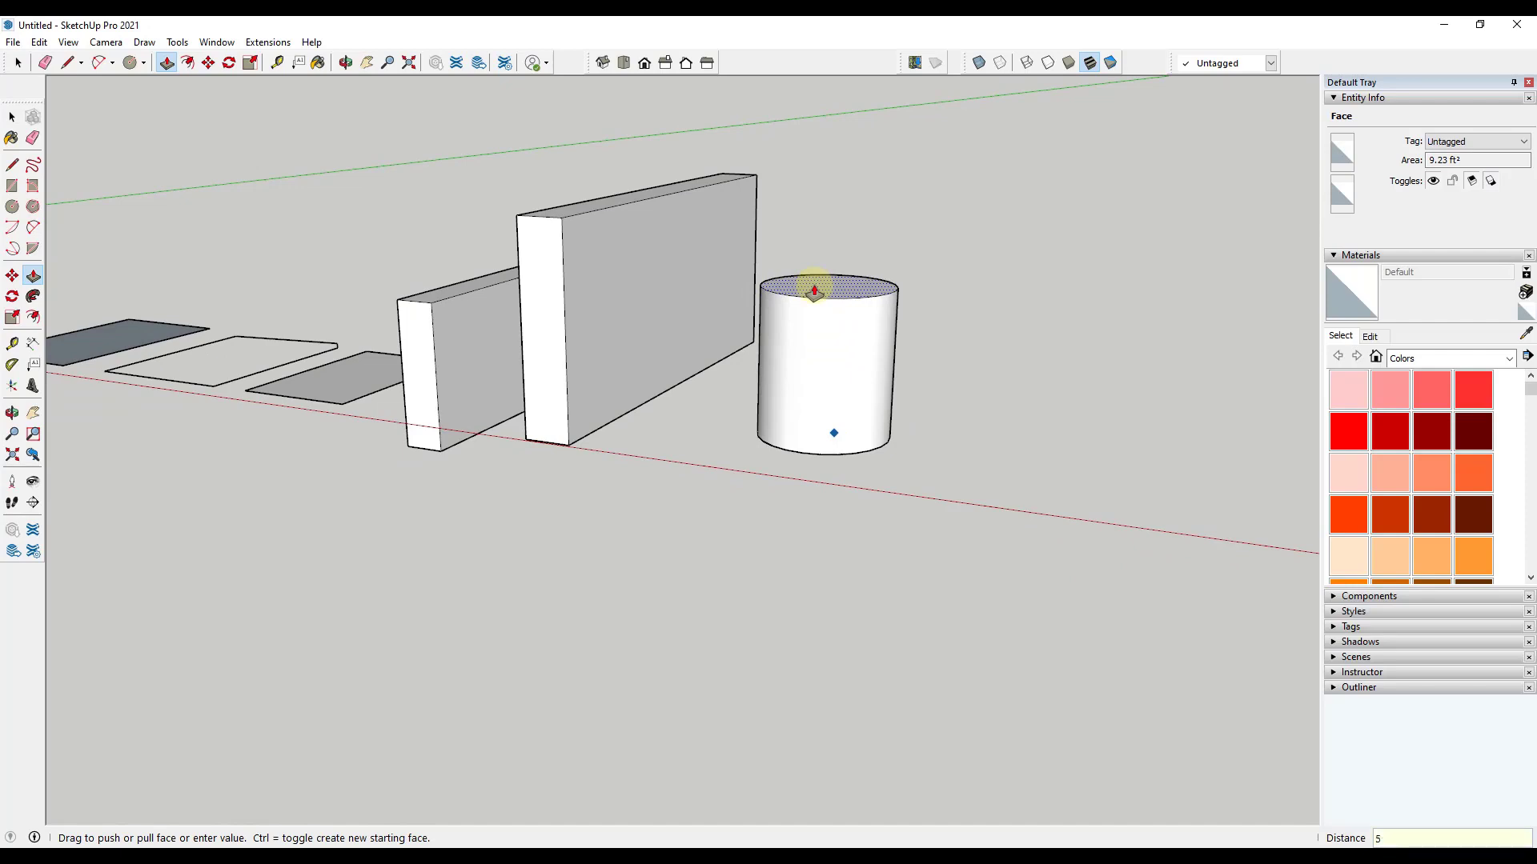
{"action": "type", "text": "5'"}
{"action": "key", "text": "Return"}
{"action": "key", "text": "space"}
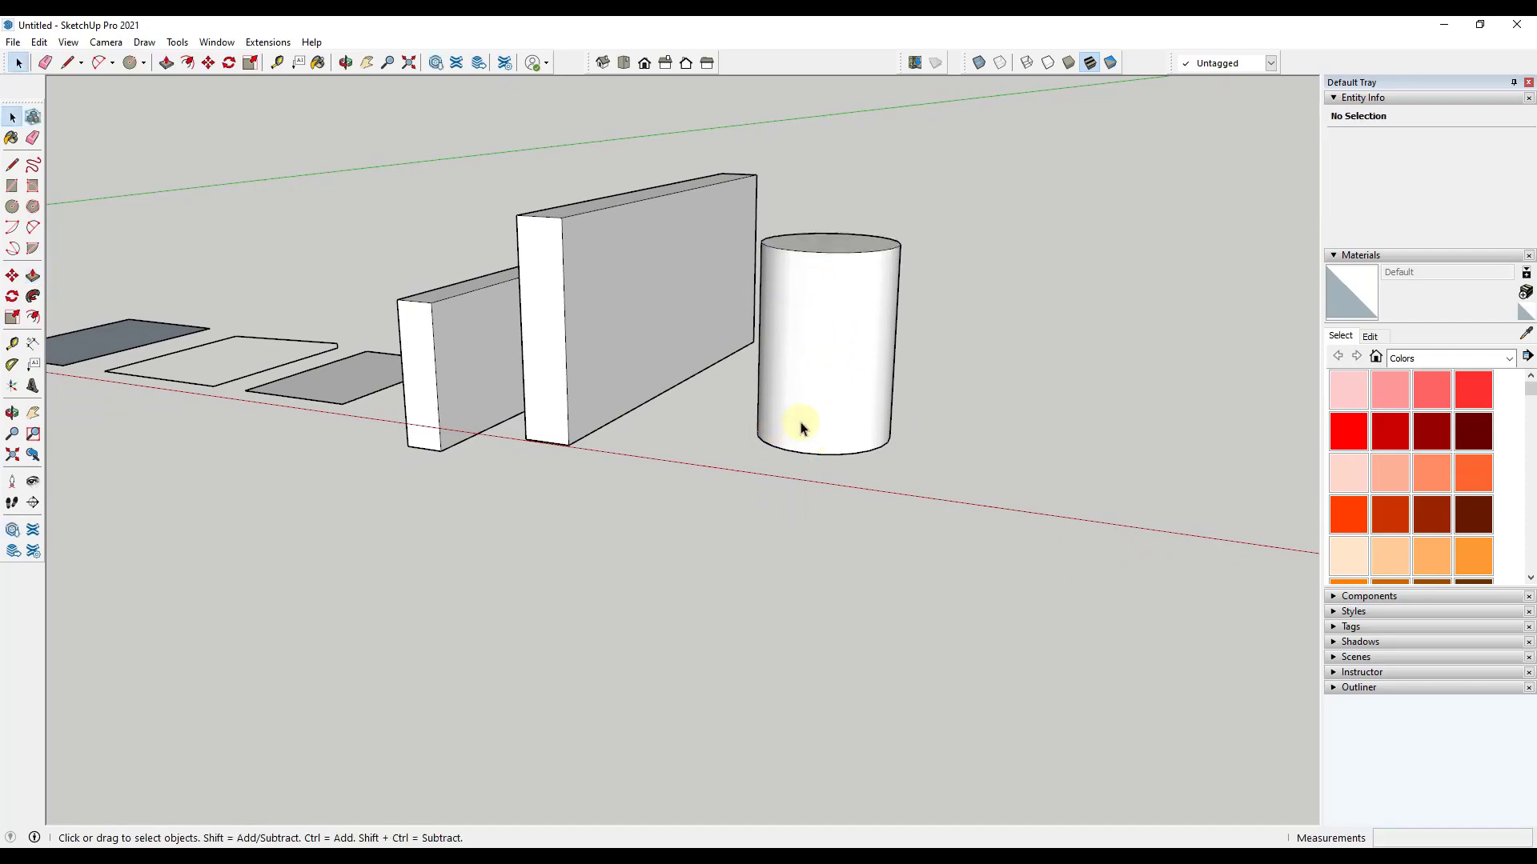
- Copy the entire second box along the red axis to a spot beyond the cylinder
{"action": "scroll", "coordinate": [803, 427], "scroll_direction": "down", "scroll_amount": 3}
{"action": "mouse_move", "coordinate": [851, 408]}
{"action": "middle_mouse_down"}
{"action": "mouse_move", "coordinate": [834, 456]}
{"action": "mouse_move", "coordinate": [837, 381]}
{"action": "middle_mouse_up"}
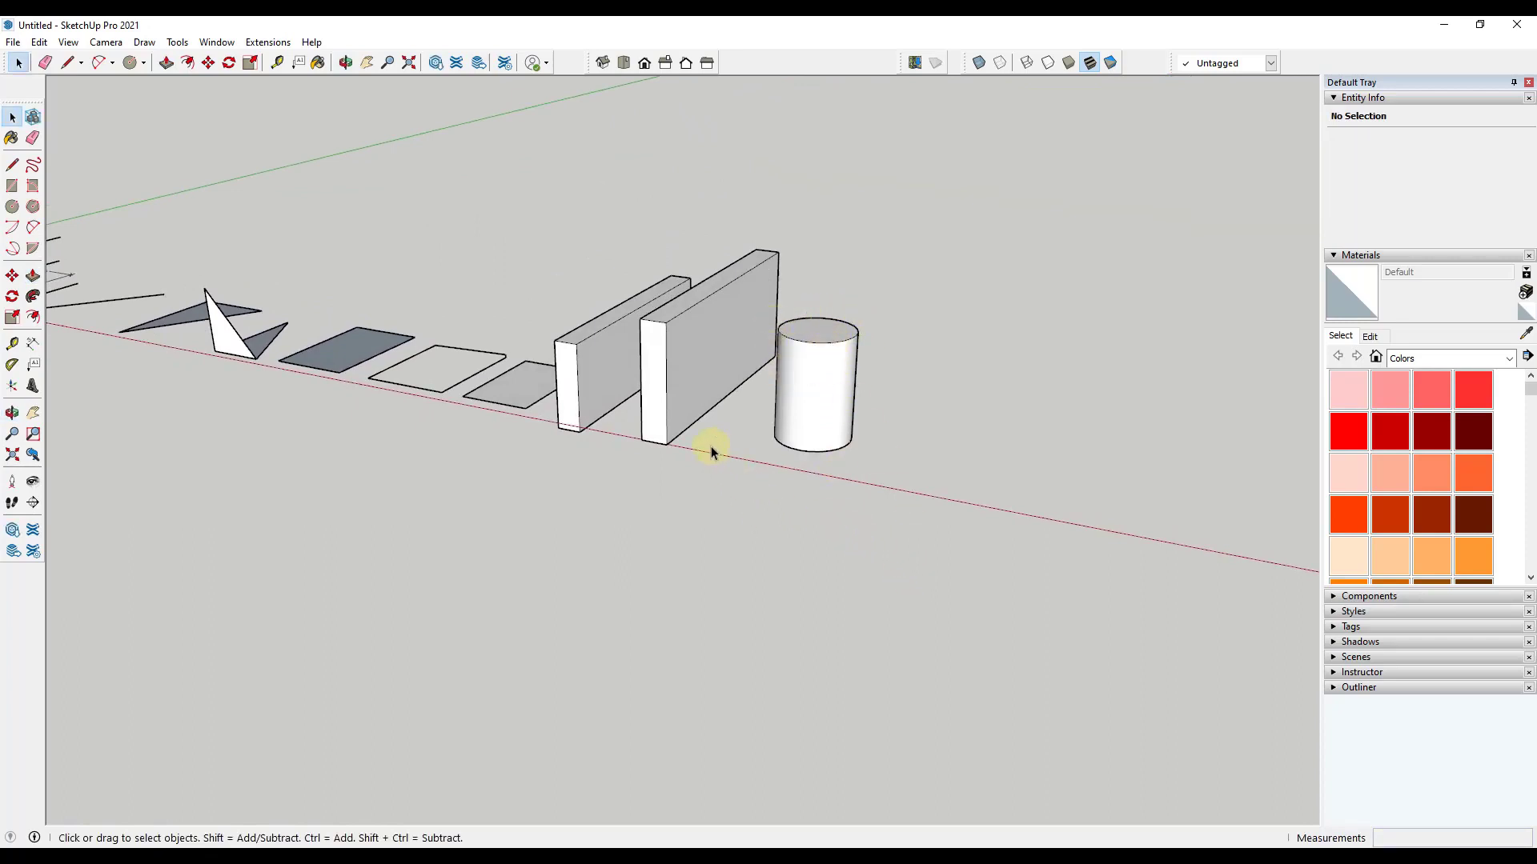
{"action": "middle_click_drag", "start_coordinate": [668, 432], "coordinate": [683, 395]}
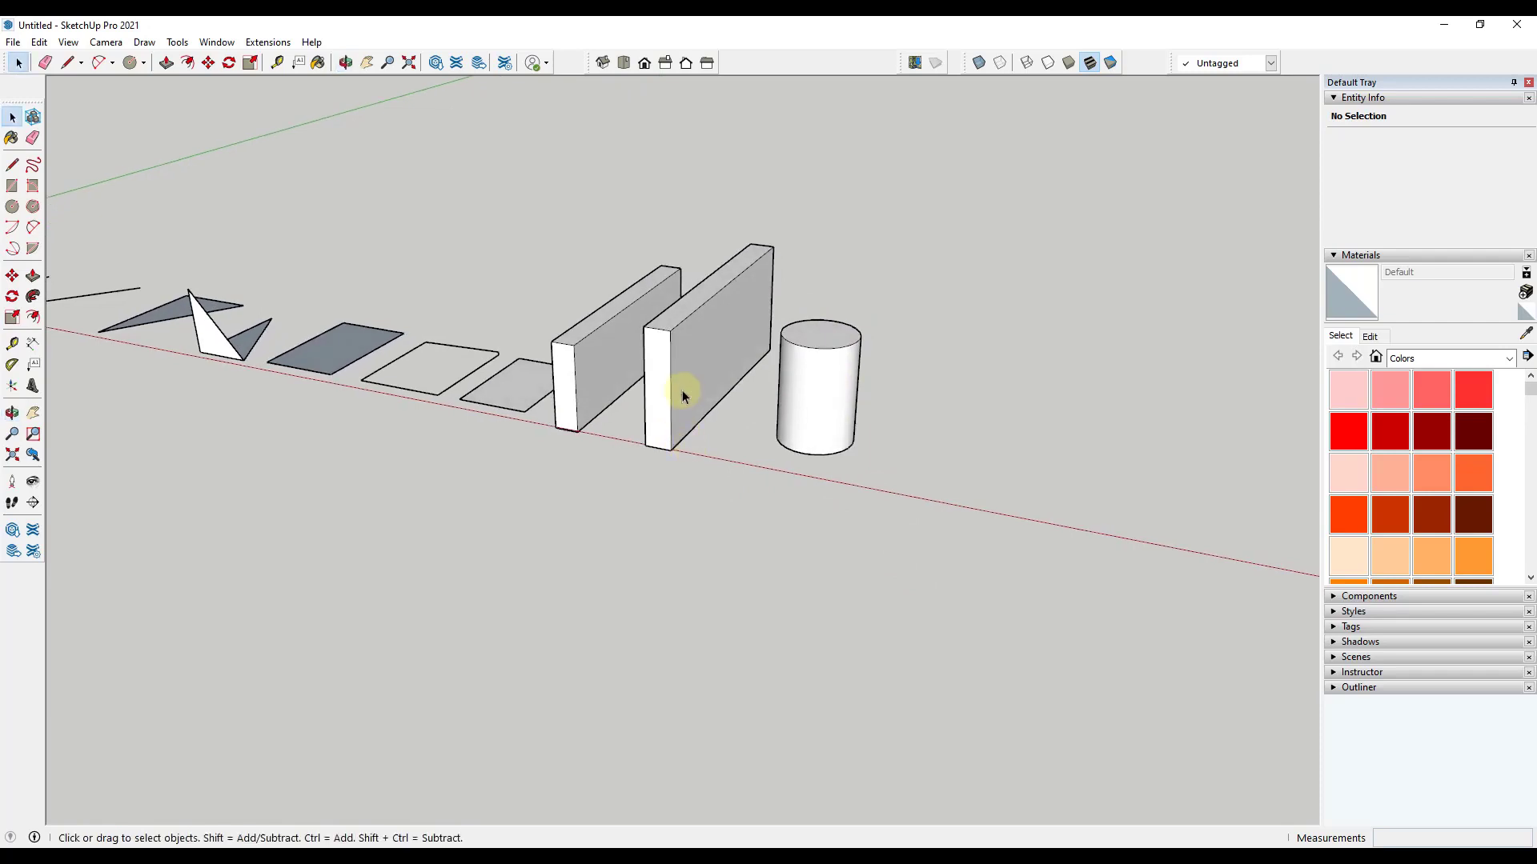
{"action": "triple_click", "coordinate": [682, 392]}
{"action": "key", "text": "m"}
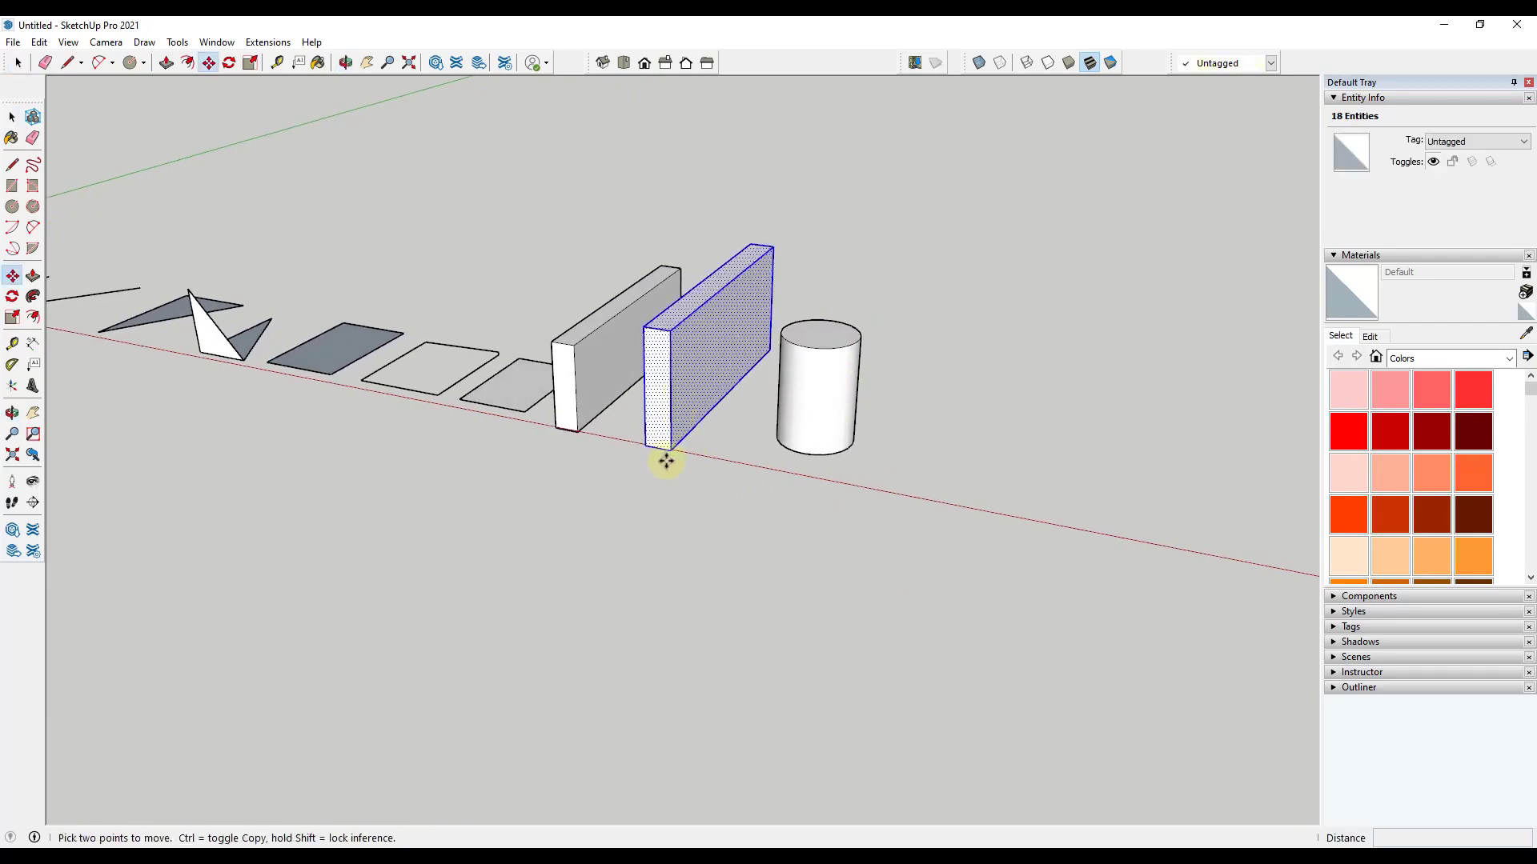
{"action": "left_click", "coordinate": [671, 449]}
{"action": "left_click", "coordinate": [991, 515]}
- Rotate the copied box about its front ground corner until its long side lies along the red axis
{"action": "key", "text": "q"}
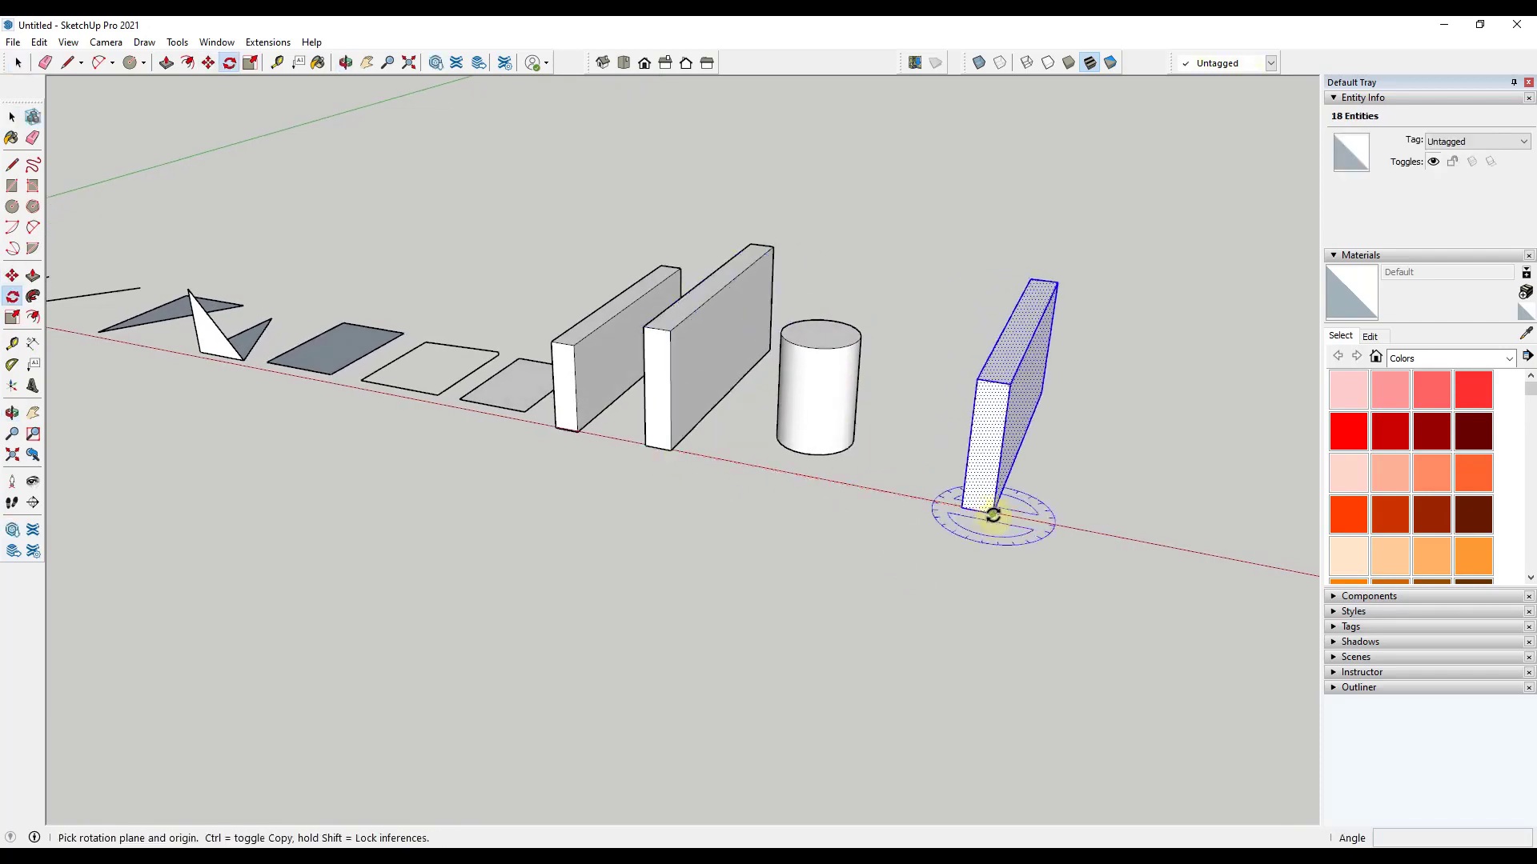
{"action": "left_click", "coordinate": [993, 517]}
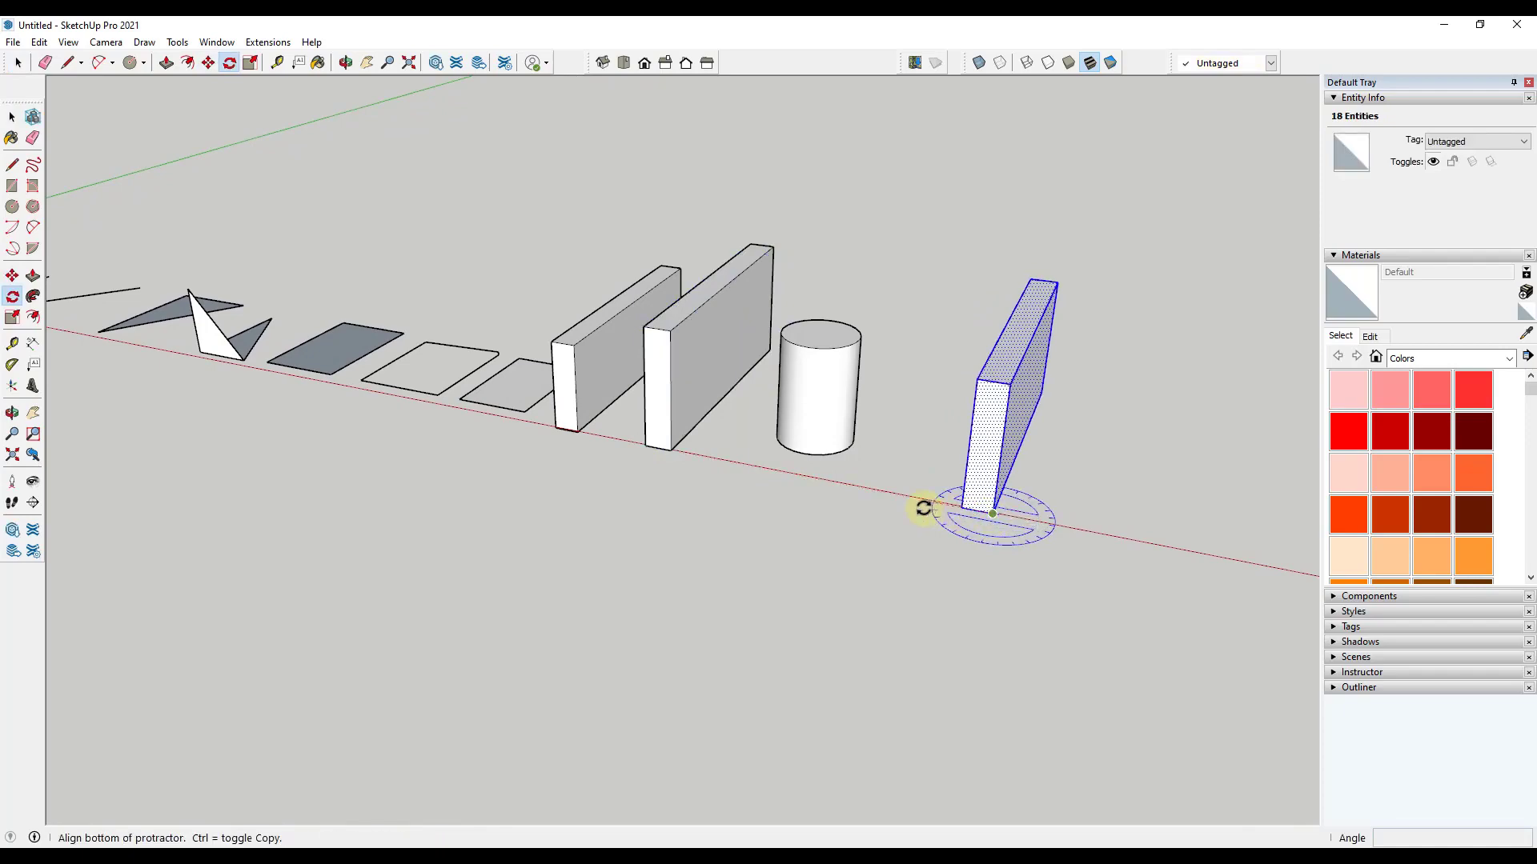
{"action": "left_click", "coordinate": [926, 507]}
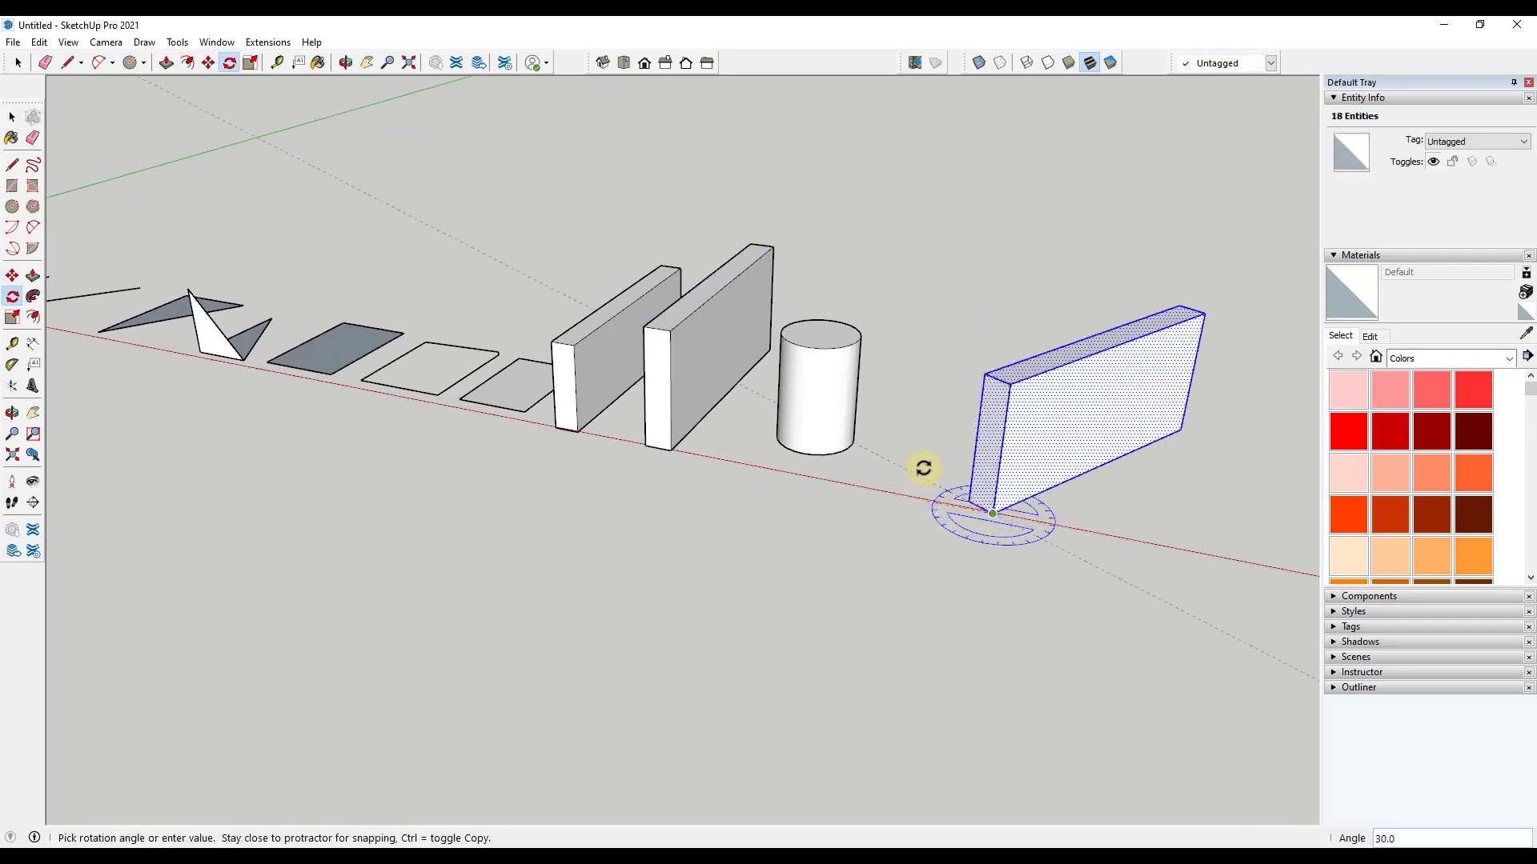
{"action": "left_click", "coordinate": [1005, 462]}
{"action": "scroll", "coordinate": [848, 429], "scroll_direction": "down", "scroll_amount": 2}
{"action": "middle_click_drag", "start_coordinate": [1139, 491], "coordinate": [1151, 448]}
{"action": "scroll", "coordinate": [1145, 464], "scroll_direction": "up", "scroll_amount": 2}
{"action": "key", "text": "space"}
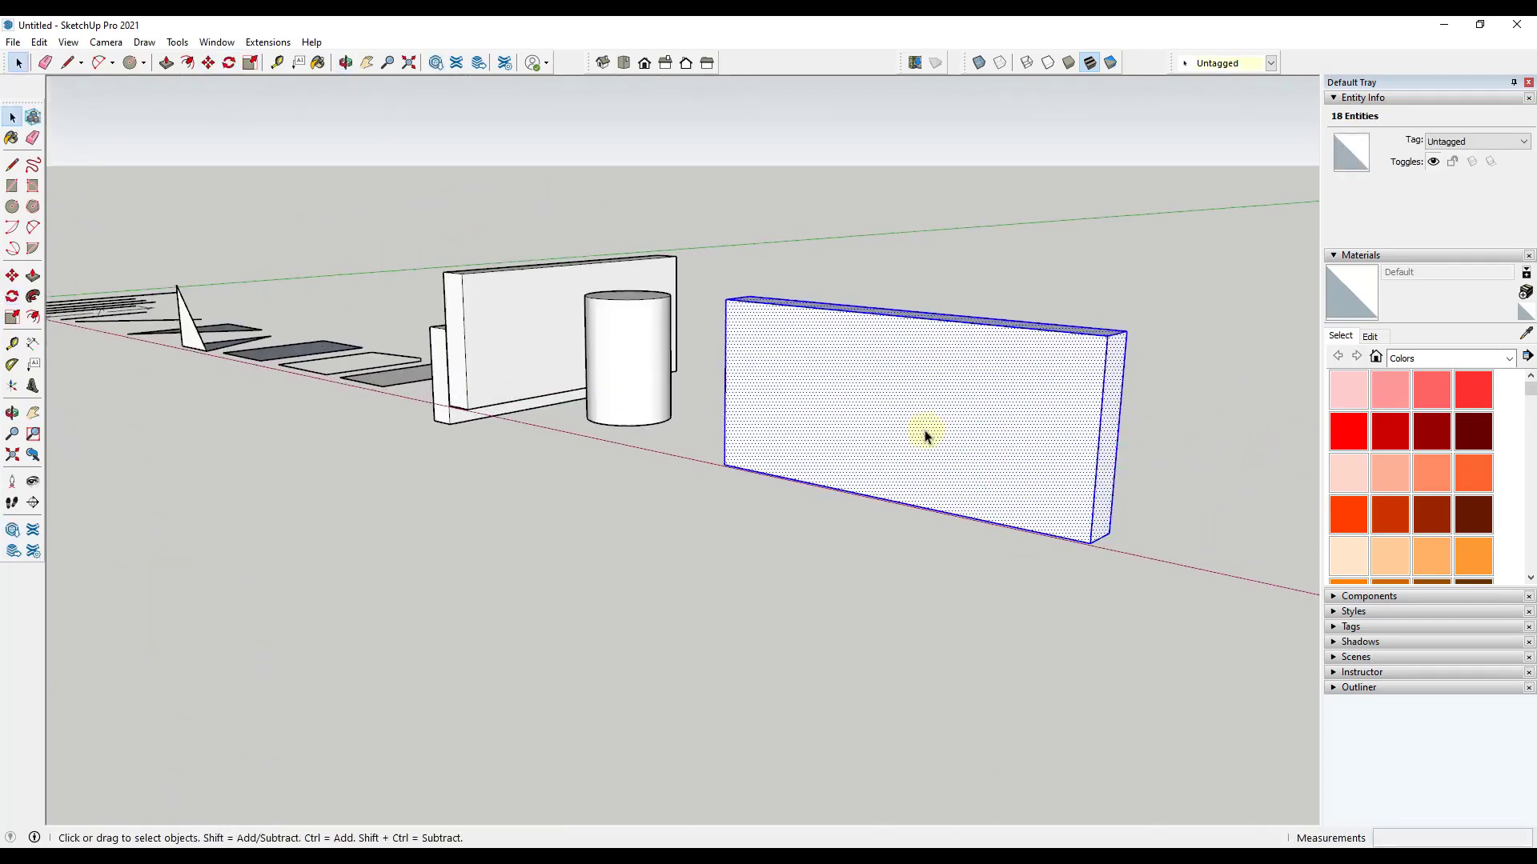
- Draw a door-shaped rectangle on the rotated box's large front face, starting from its bottom edge
{"action": "middle_click_drag", "start_coordinate": [926, 431], "coordinate": [932, 437]}
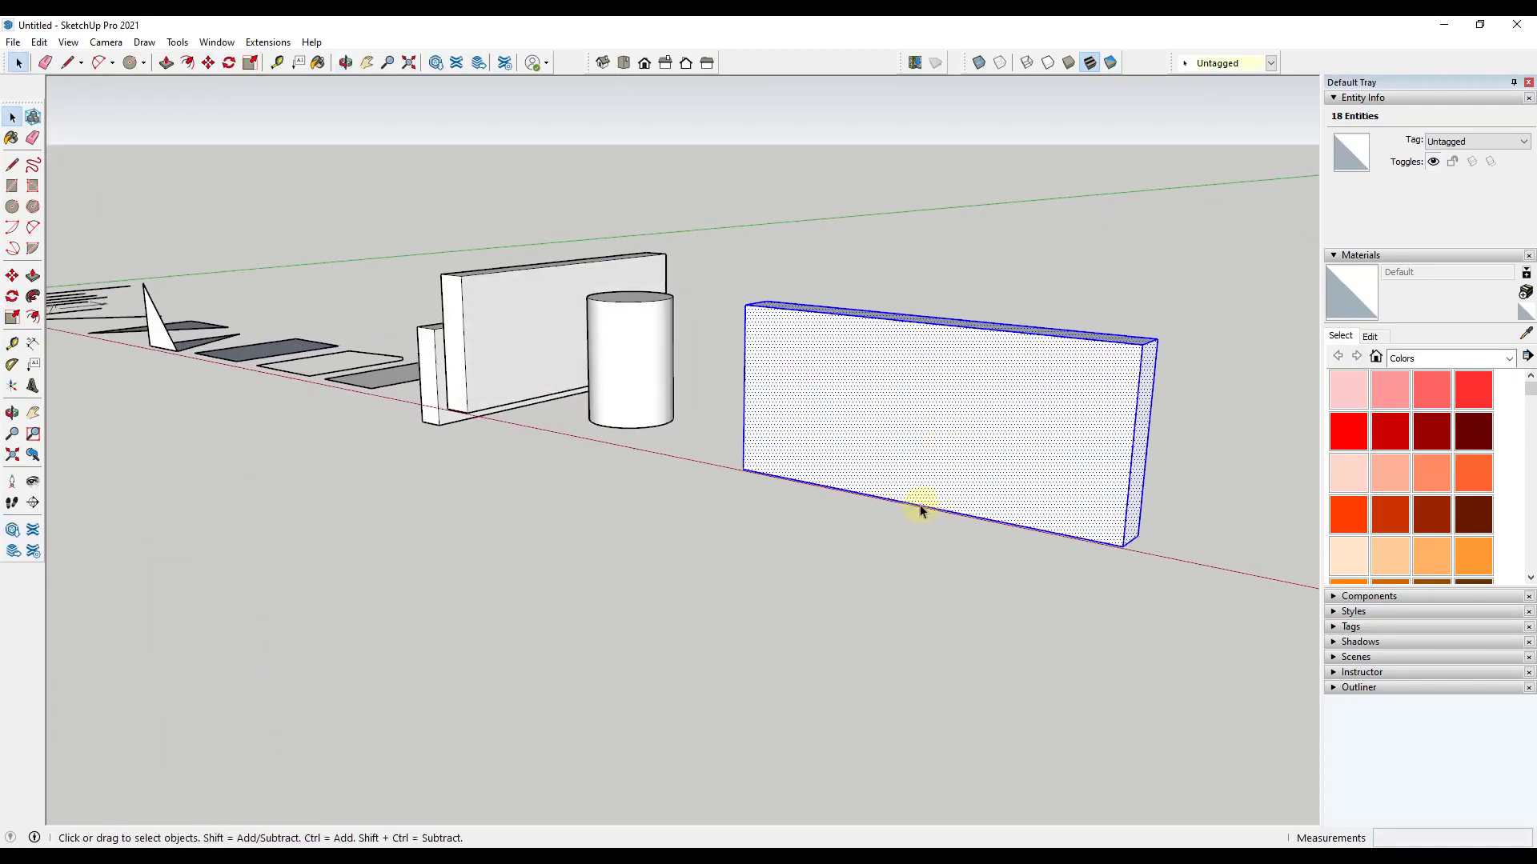
{"action": "left_click", "coordinate": [932, 548]}
{"action": "key", "text": "r"}
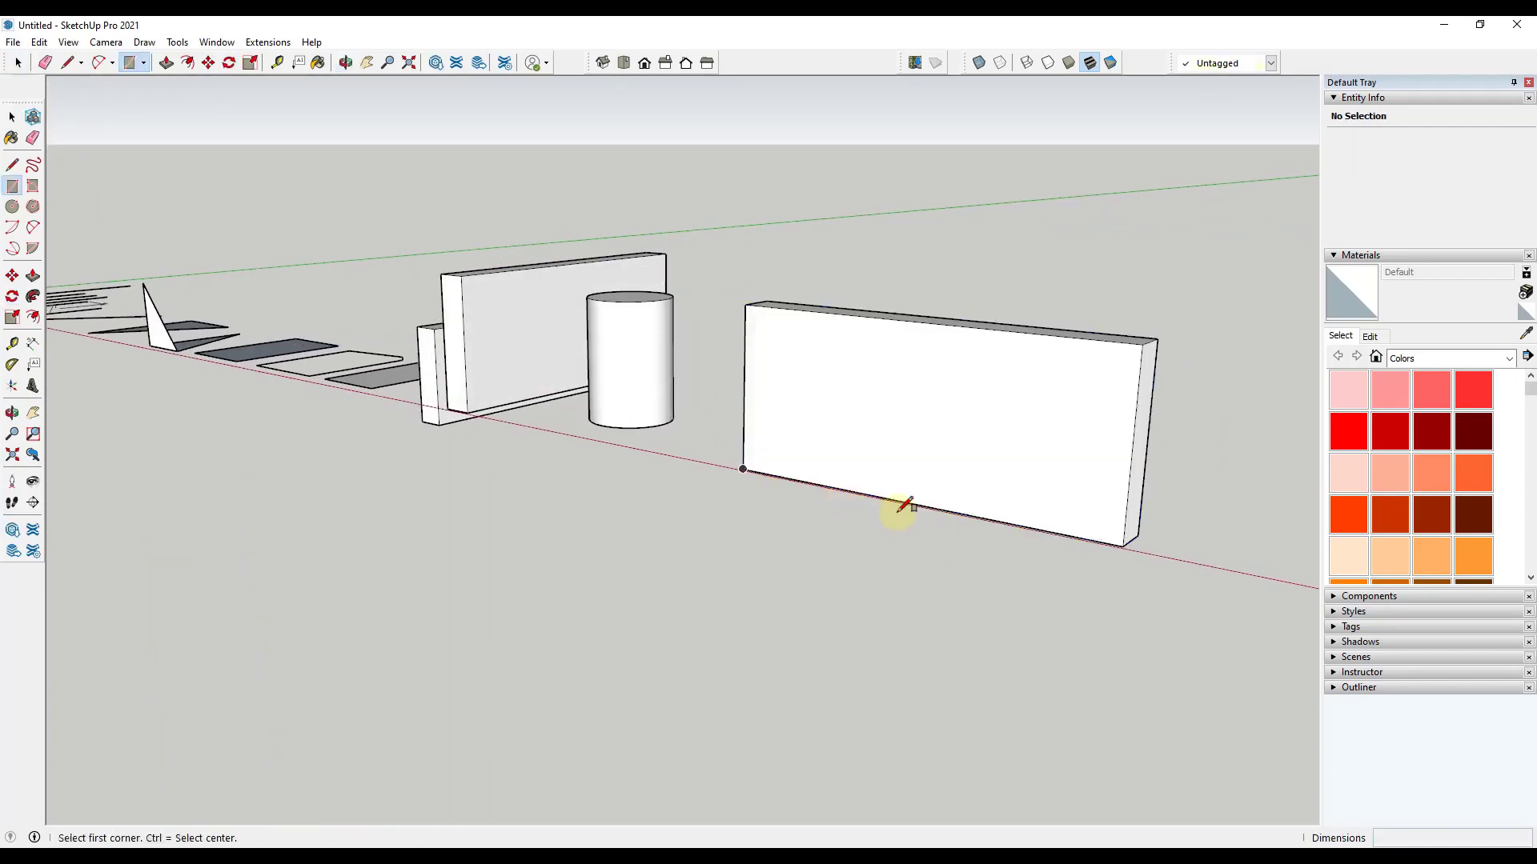
{"action": "key", "text": "space"}
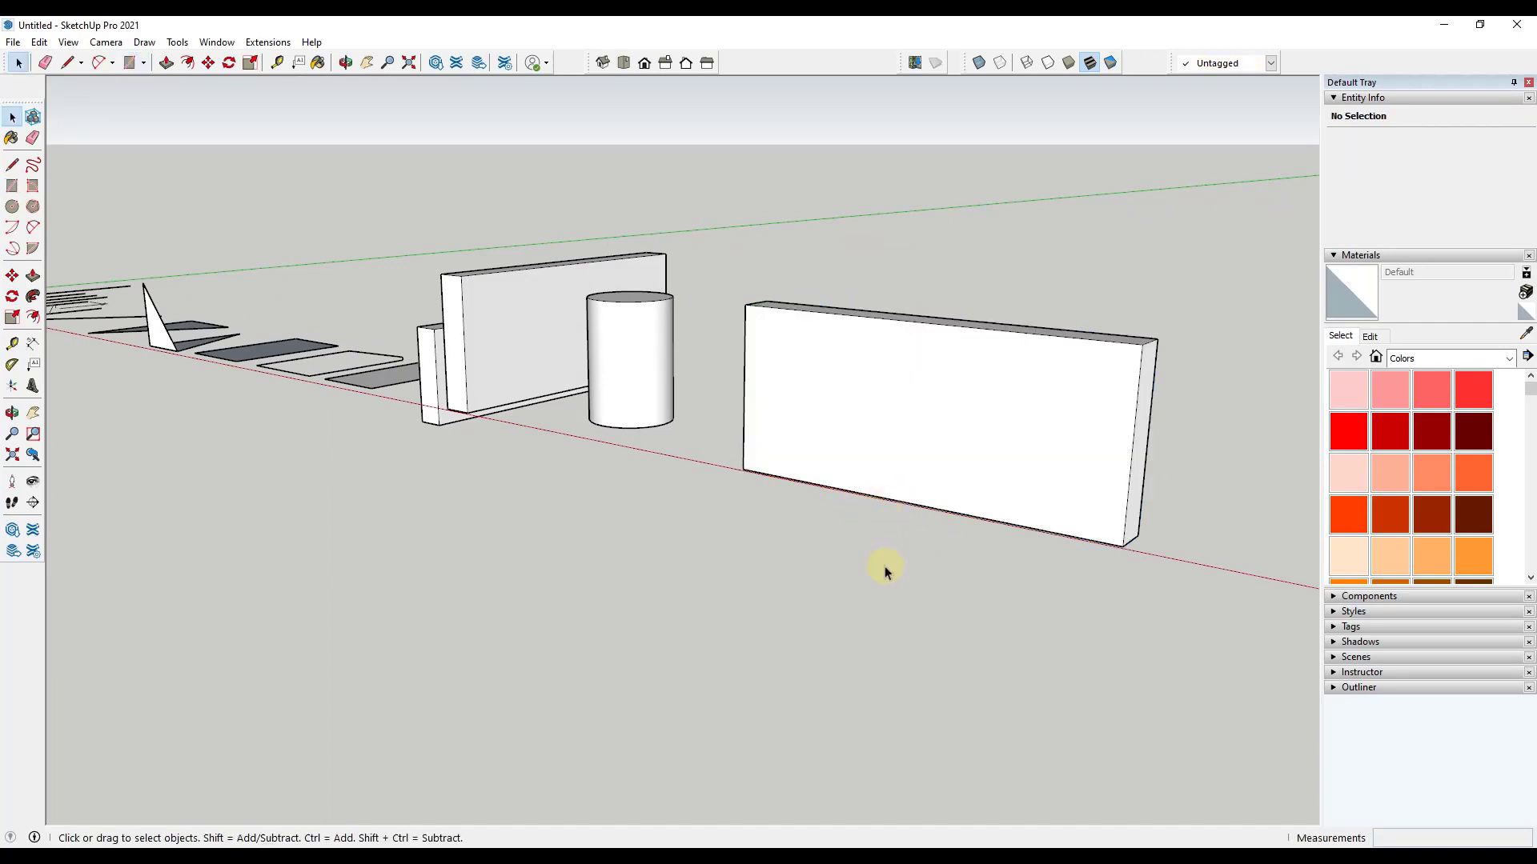
{"action": "scroll", "coordinate": [1097, 492], "scroll_direction": "up", "scroll_amount": 3}
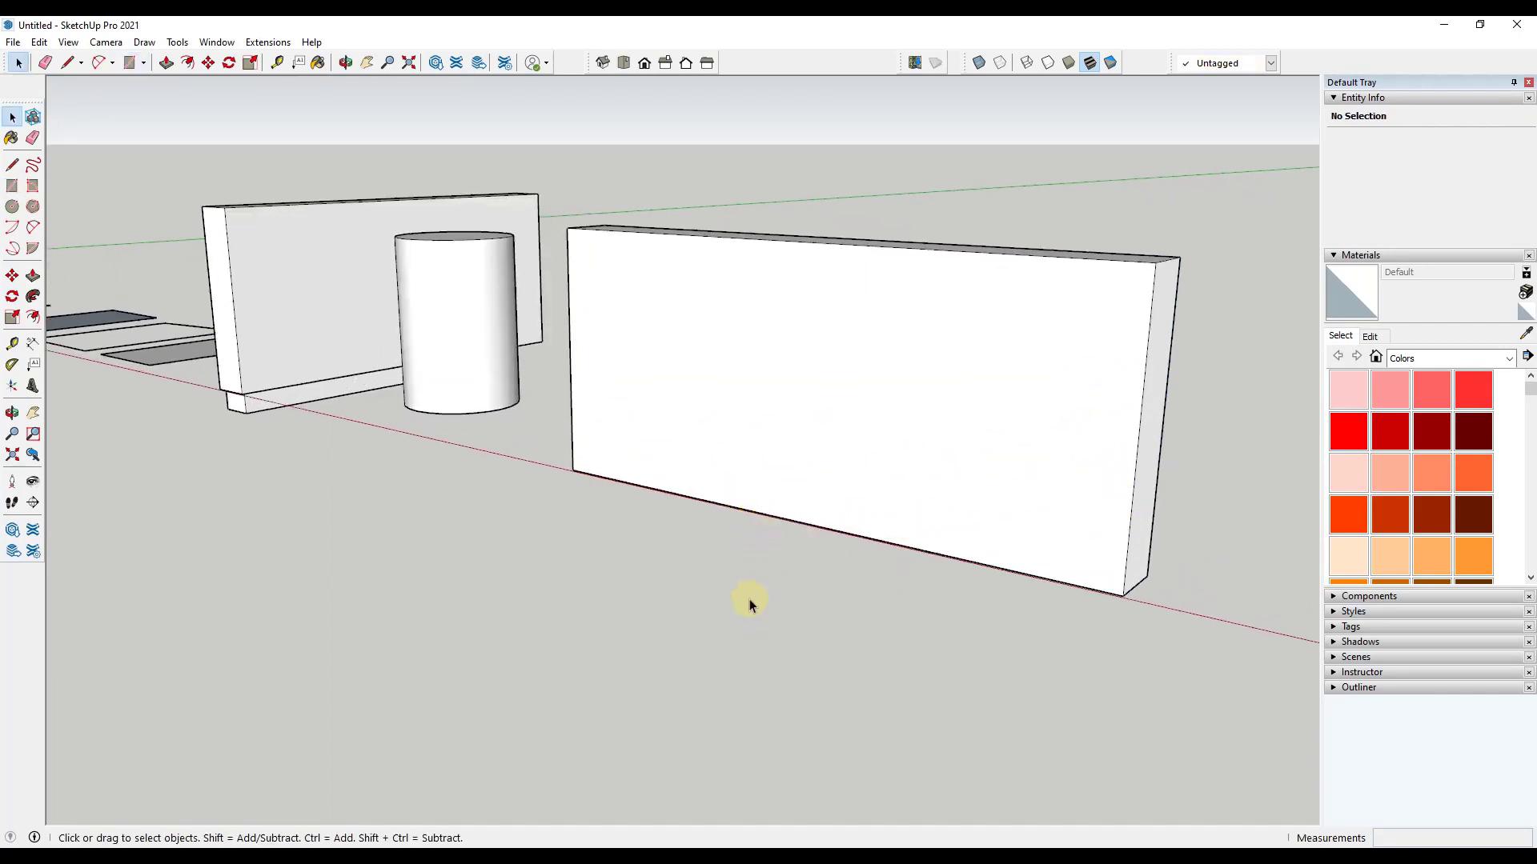
{"action": "key", "text": "r"}
{"action": "left_click", "coordinate": [723, 503]}
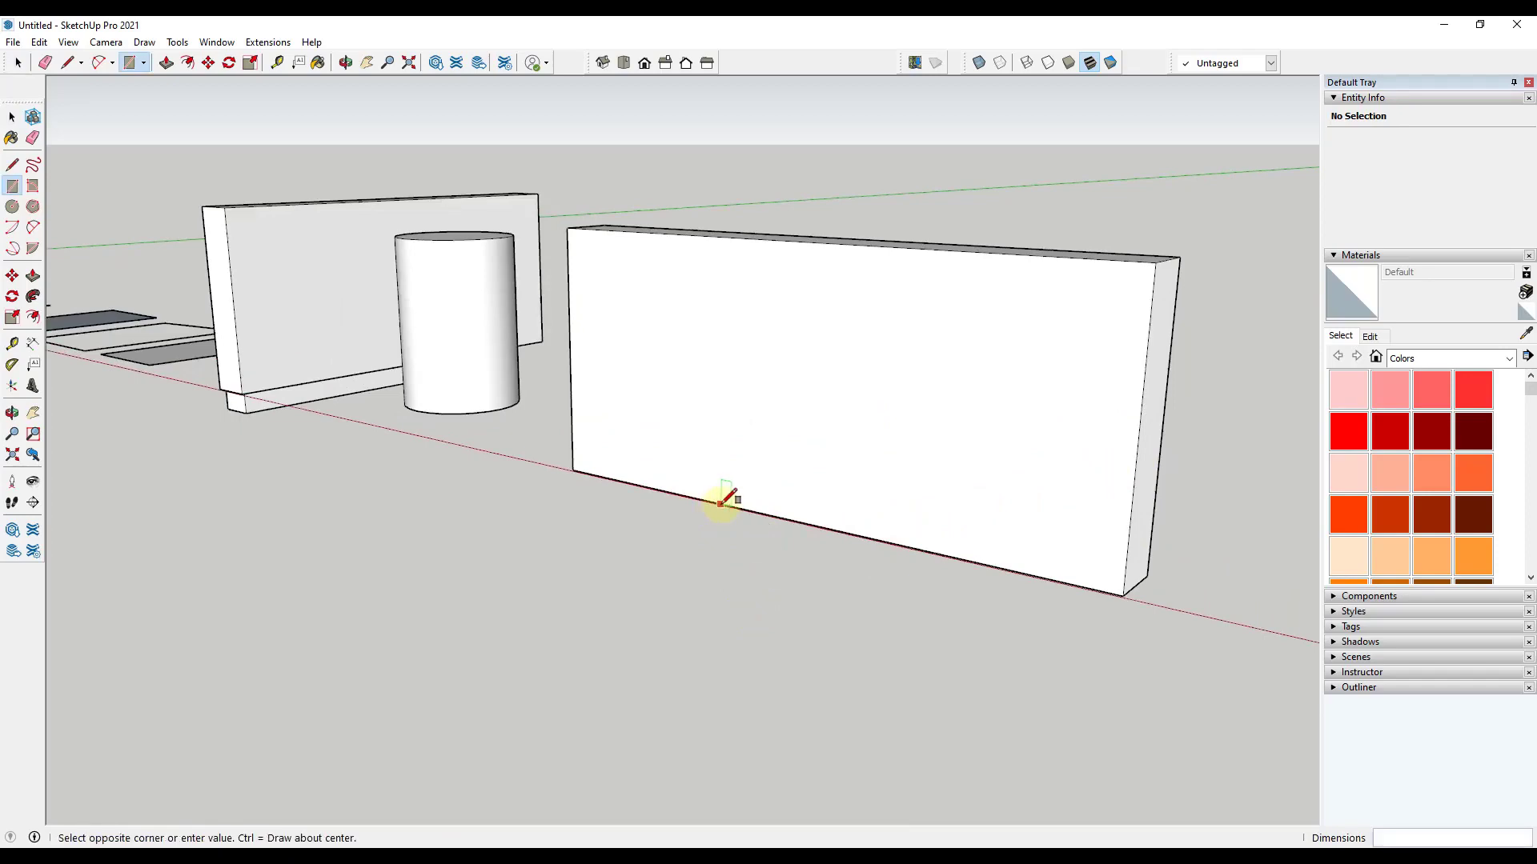
{"action": "left_click", "coordinate": [810, 336]}
{"action": "key", "text": "space"}
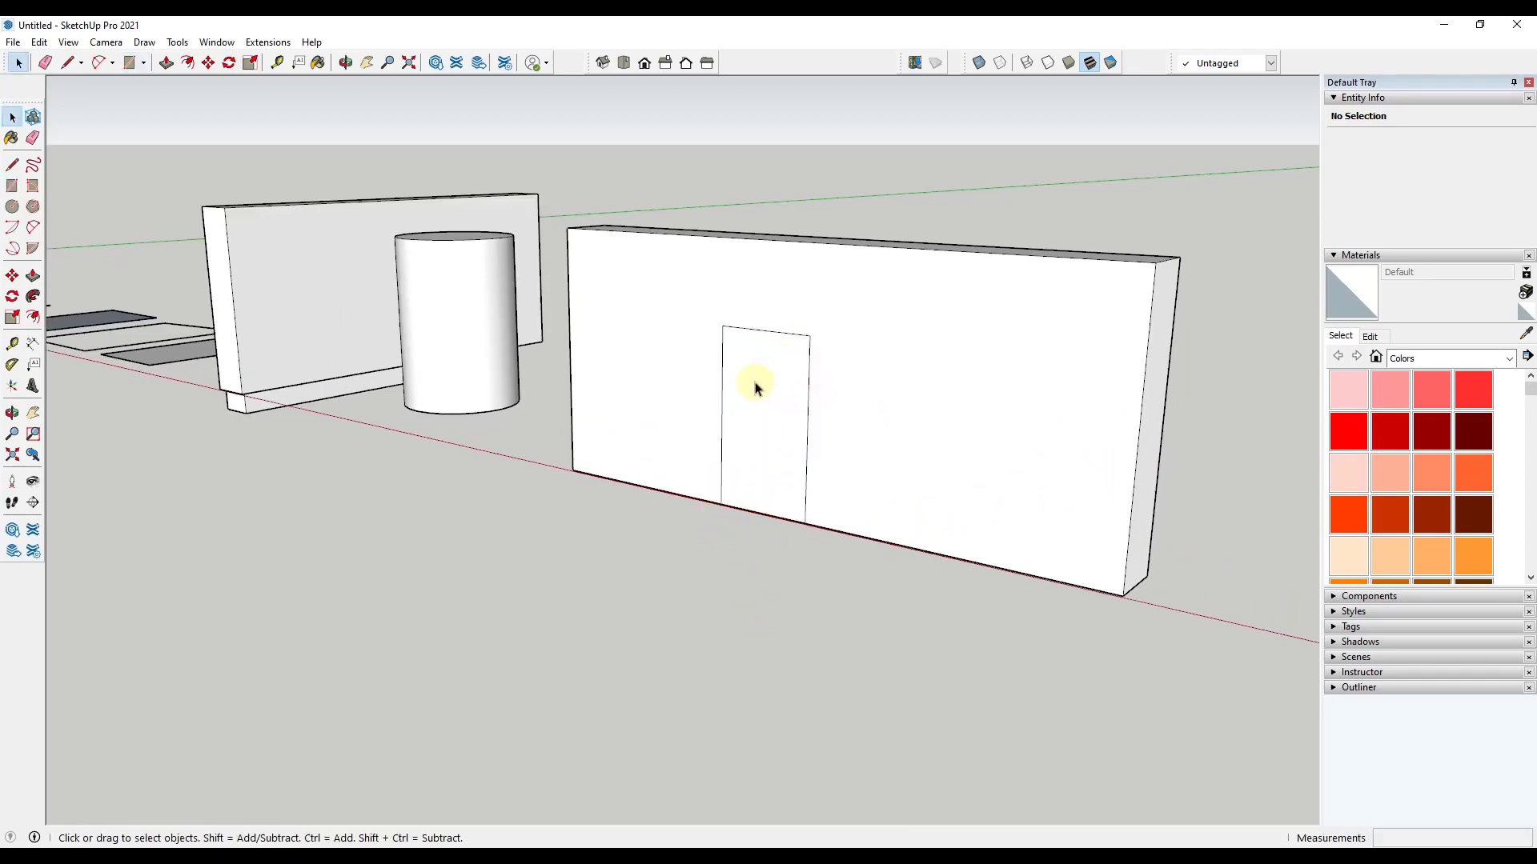
- Push the door rectangle 1' 2 13/16" back through the full wall thickness to cut a door opening
{"action": "left_click", "coordinate": [756, 387]}
{"action": "left_click", "coordinate": [917, 408]}
{"action": "left_click", "coordinate": [740, 408]}
{"action": "left_click", "coordinate": [953, 408]}
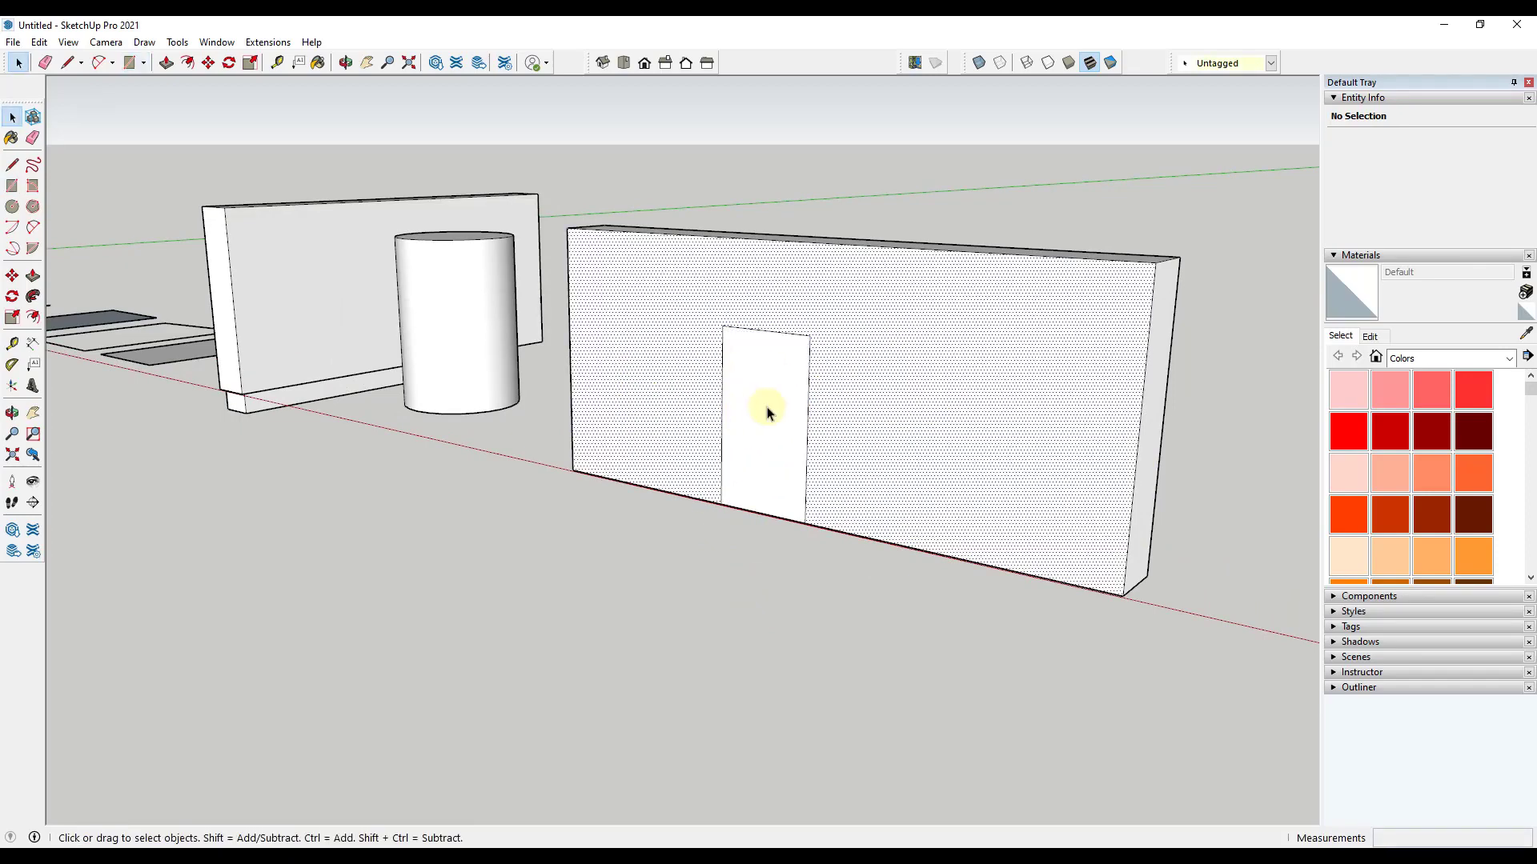
{"action": "left_click", "coordinate": [766, 412]}
{"action": "key", "text": "p"}
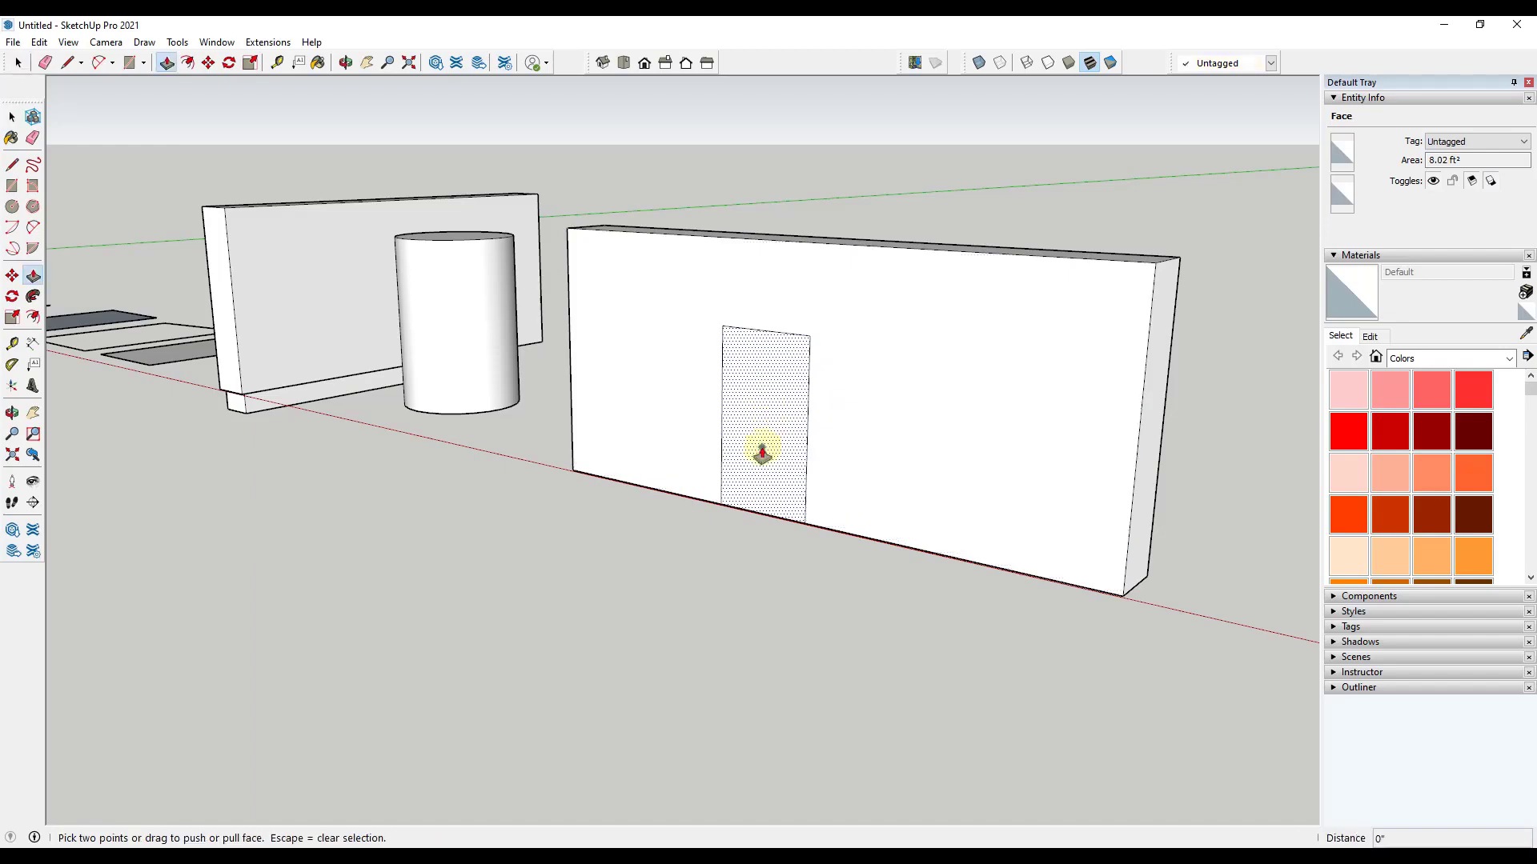
{"action": "left_click", "coordinate": [748, 491]}
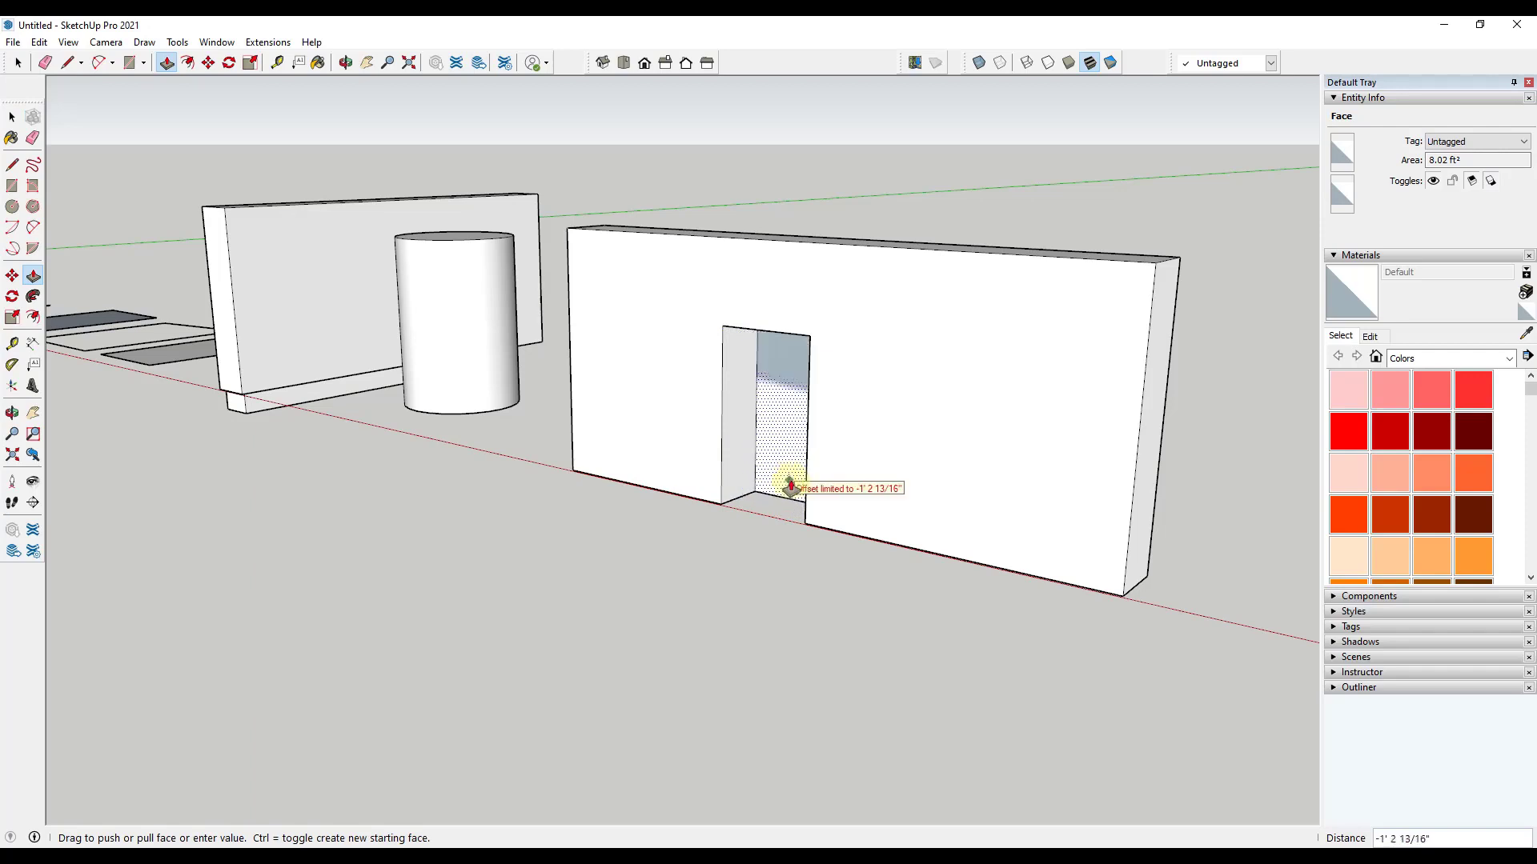
{"action": "left_click", "coordinate": [789, 412]}
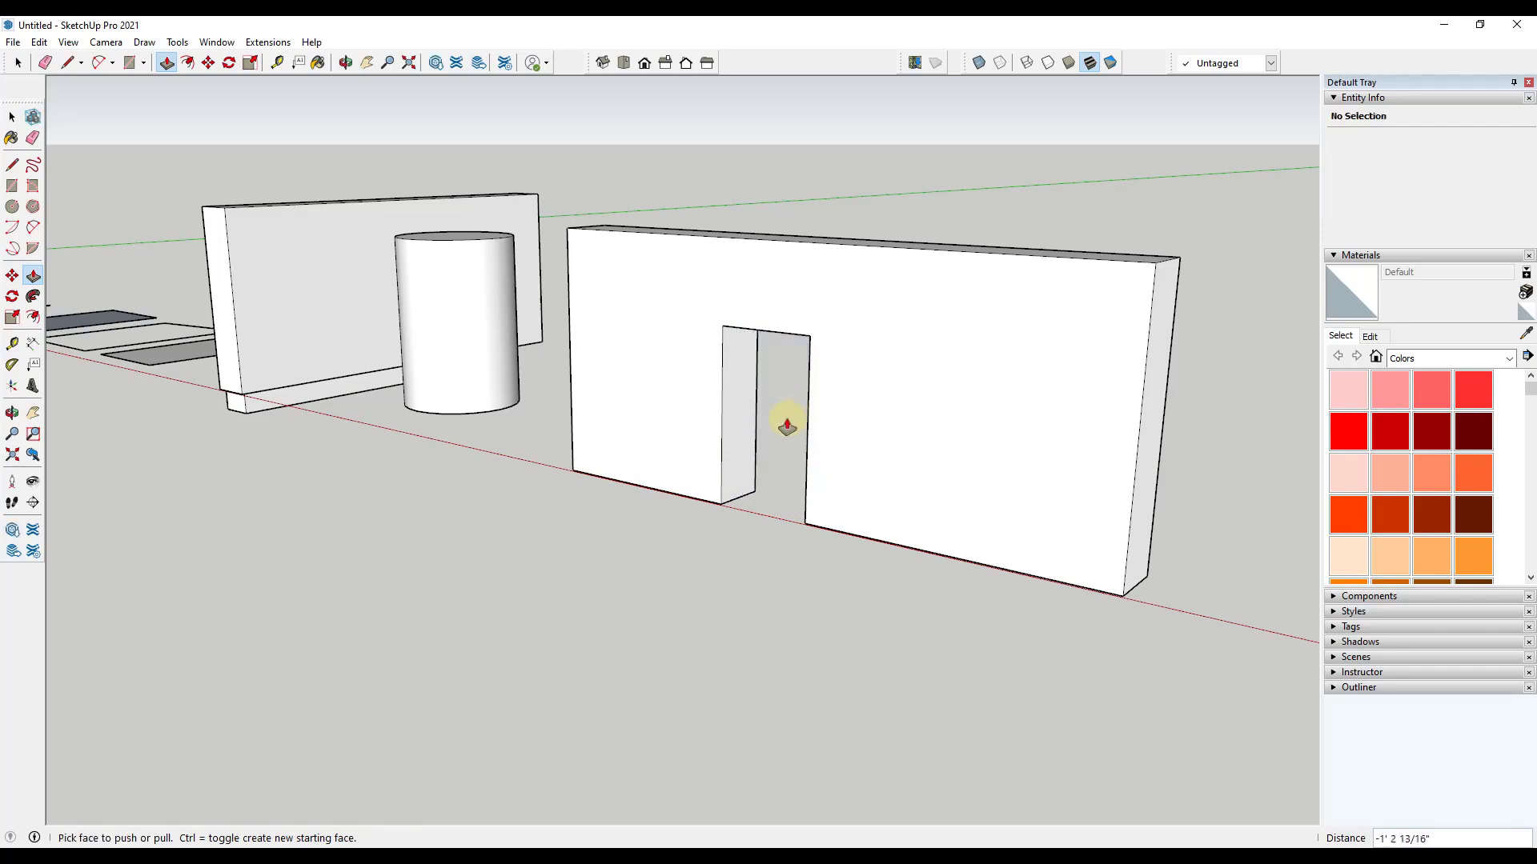
- Draw an arc across the upper outer corner of the wall's front face, from its top edge to its vertical end edge
{"action": "middle_click_drag", "start_coordinate": [785, 422], "coordinate": [745, 470]}
{"action": "key", "text": "space"}
{"action": "key", "text": "a"}
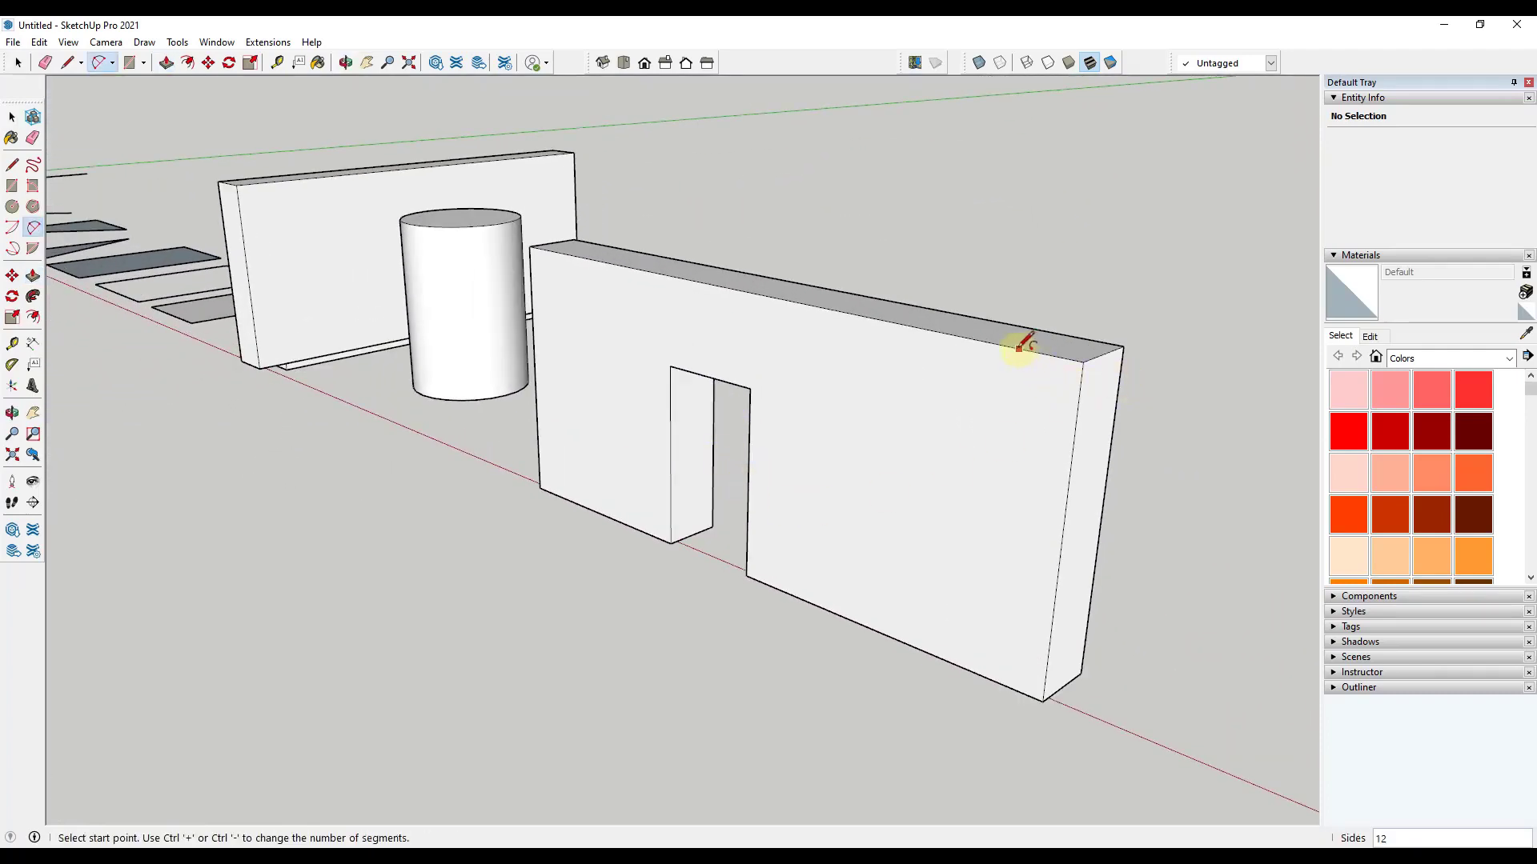
{"action": "key", "text": "space"}
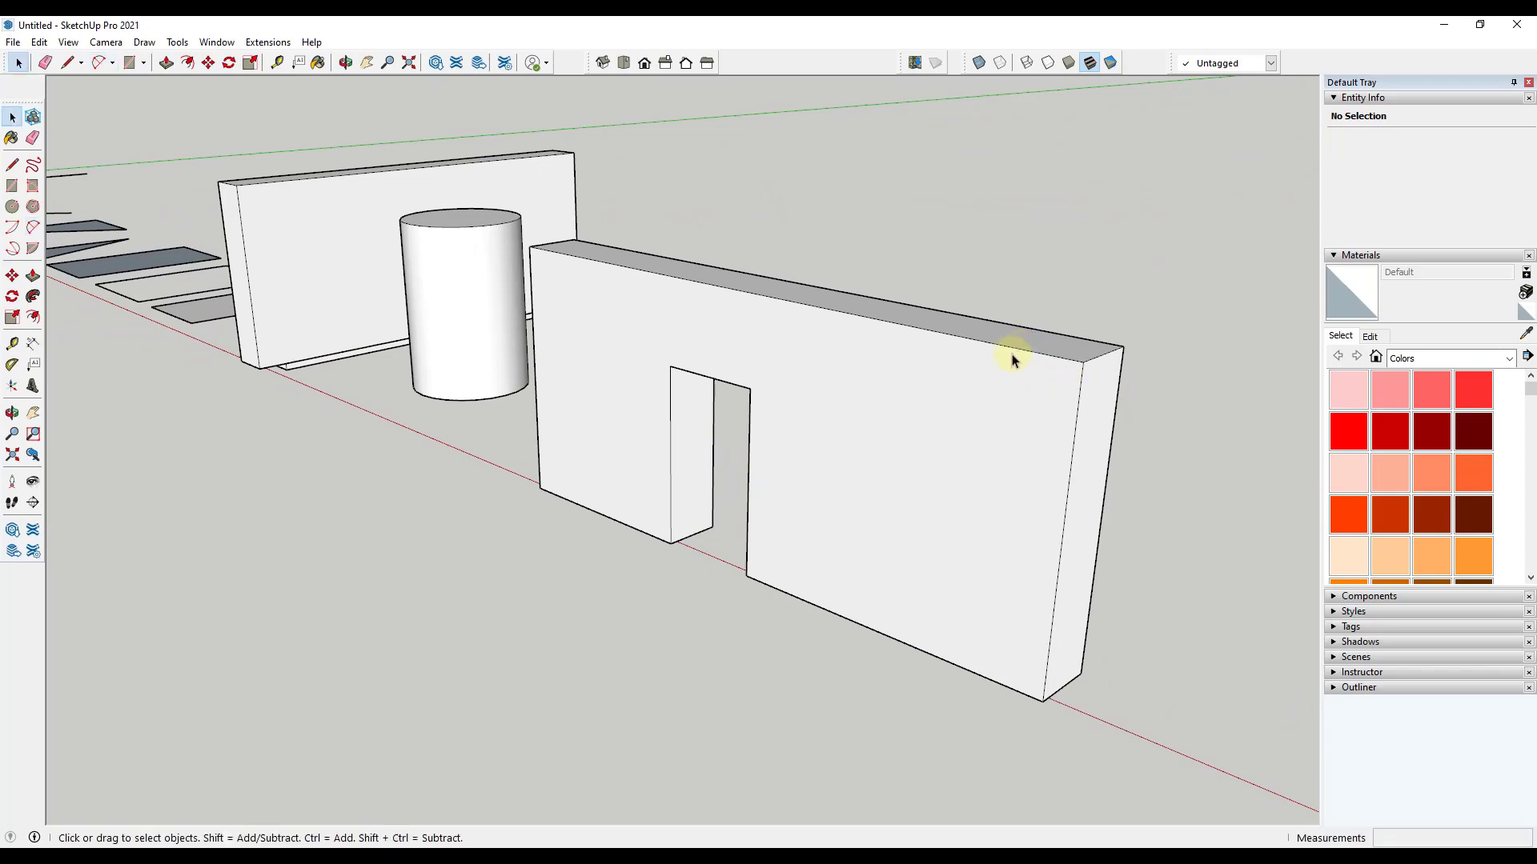
{"action": "key", "text": "a"}
{"action": "left_click", "coordinate": [1007, 346]}
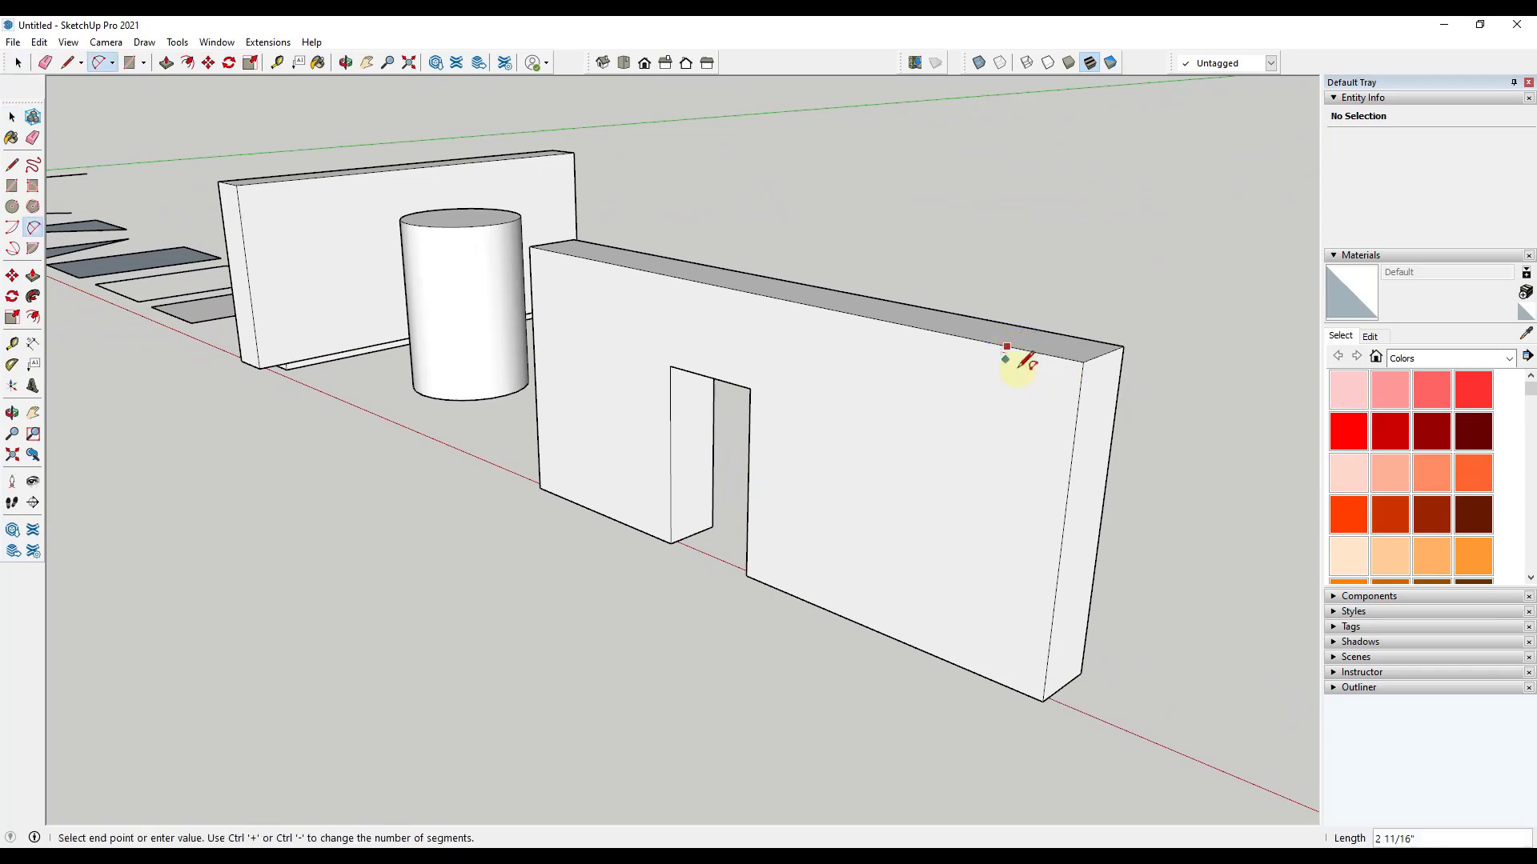
{"action": "left_click", "coordinate": [1075, 424]}
{"action": "left_click", "coordinate": [1075, 423]}
{"action": "key", "text": "space"}
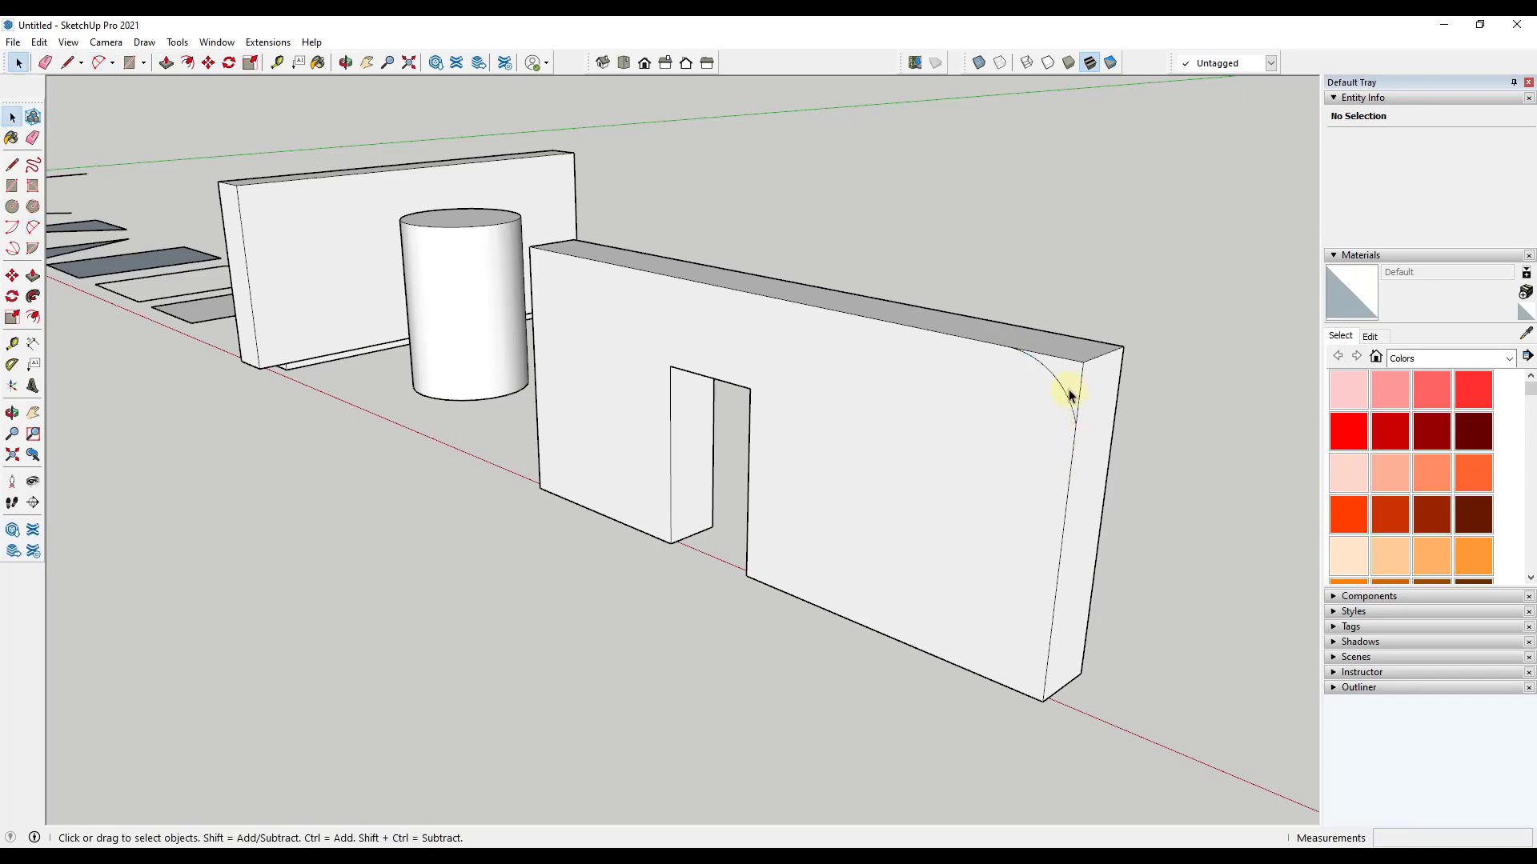
- Push the corner face outside the arc back 1' 2 13/16" through the wall to round off the corner
{"action": "left_click", "coordinate": [1015, 412]}
{"action": "key", "text": "p"}
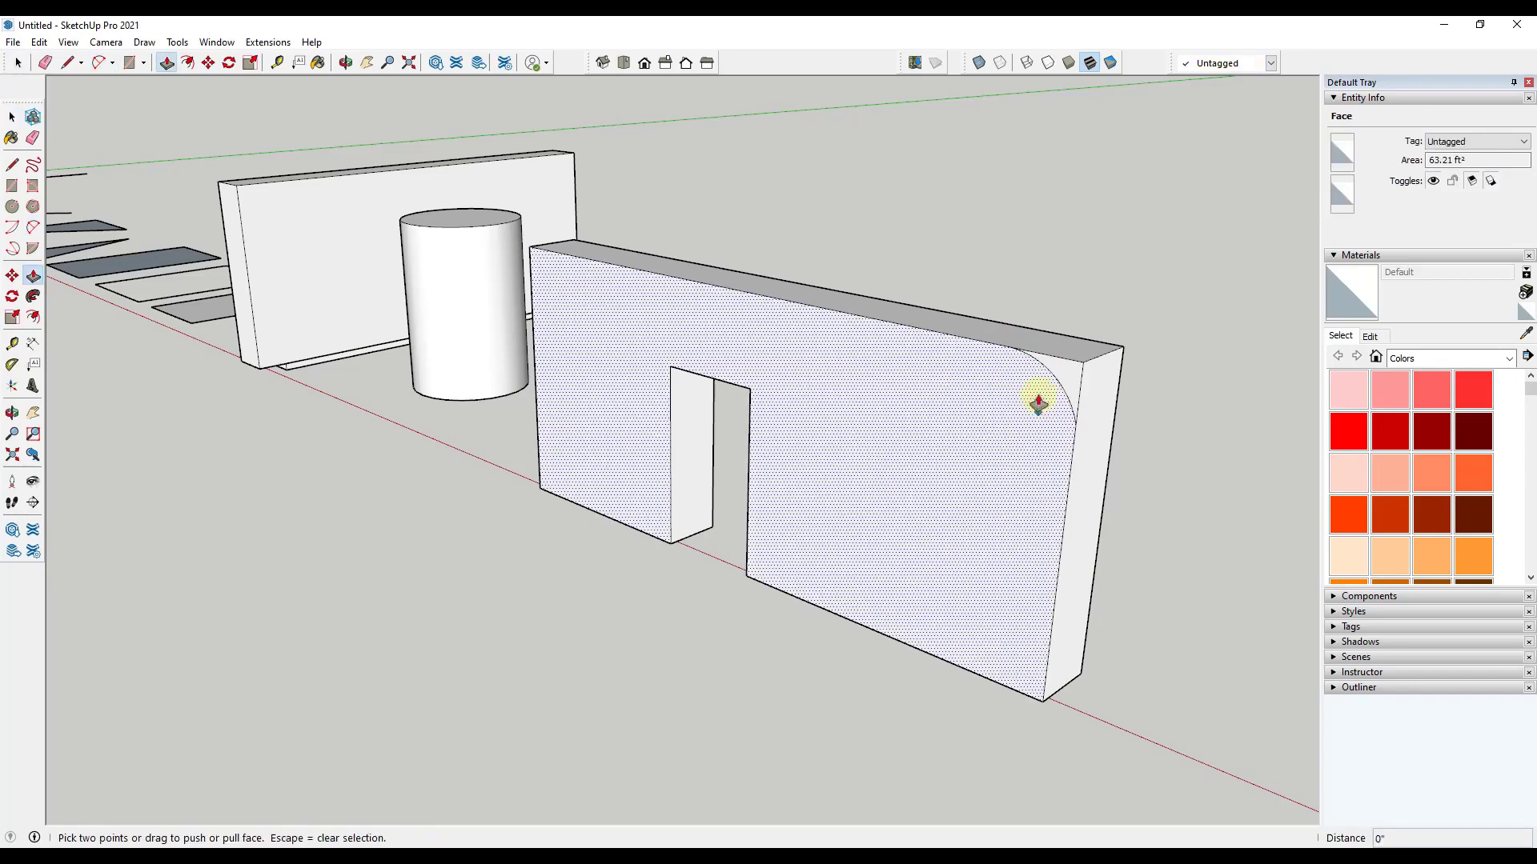
{"action": "key", "text": "space"}
{"action": "key", "text": "ctrl+t"}
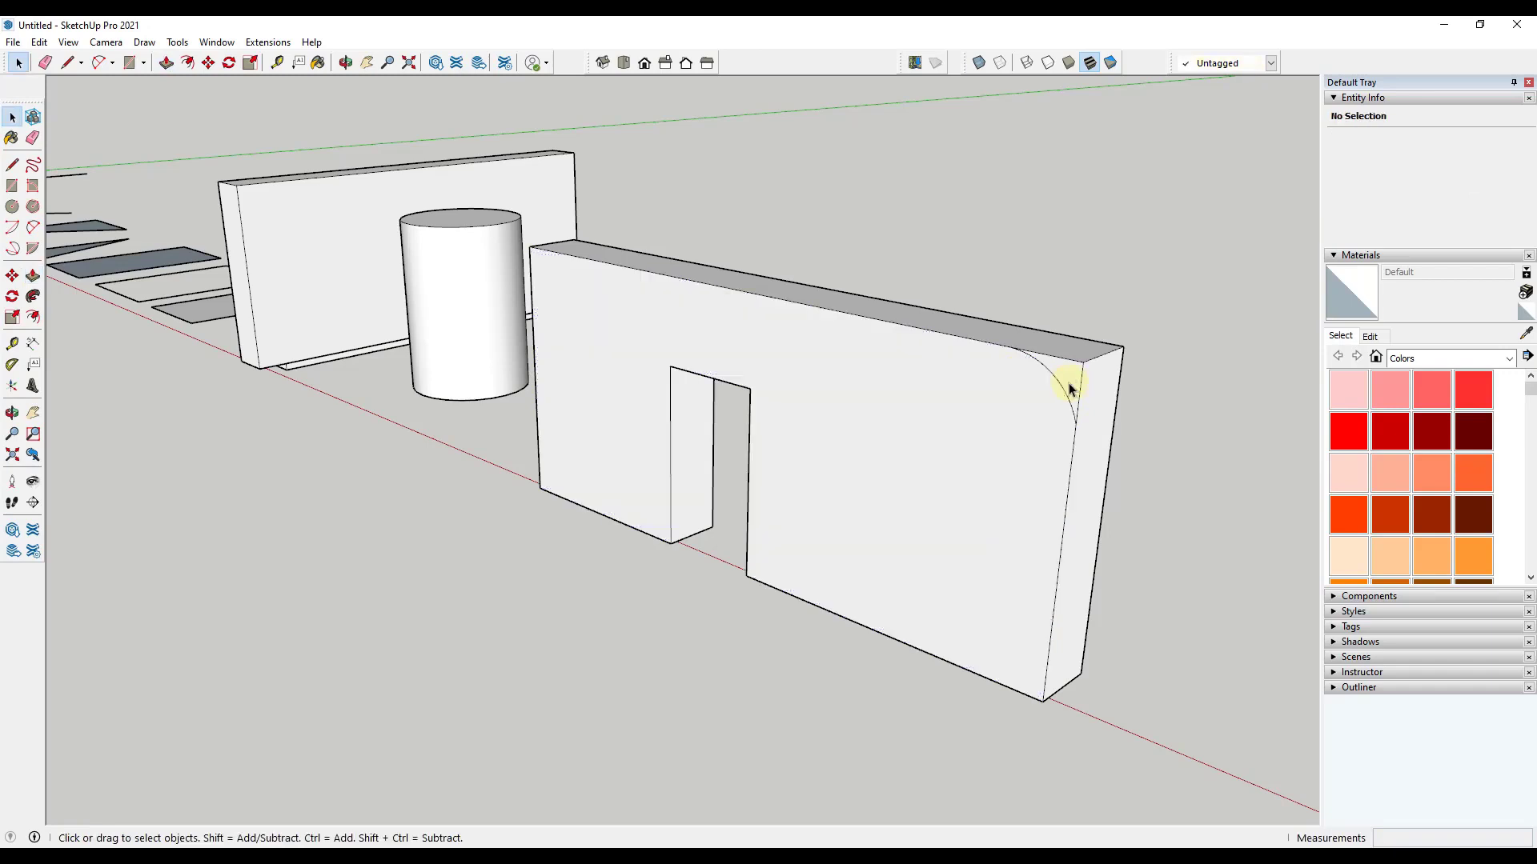
{"action": "key", "text": "p"}
{"action": "left_click", "coordinate": [1068, 386]}
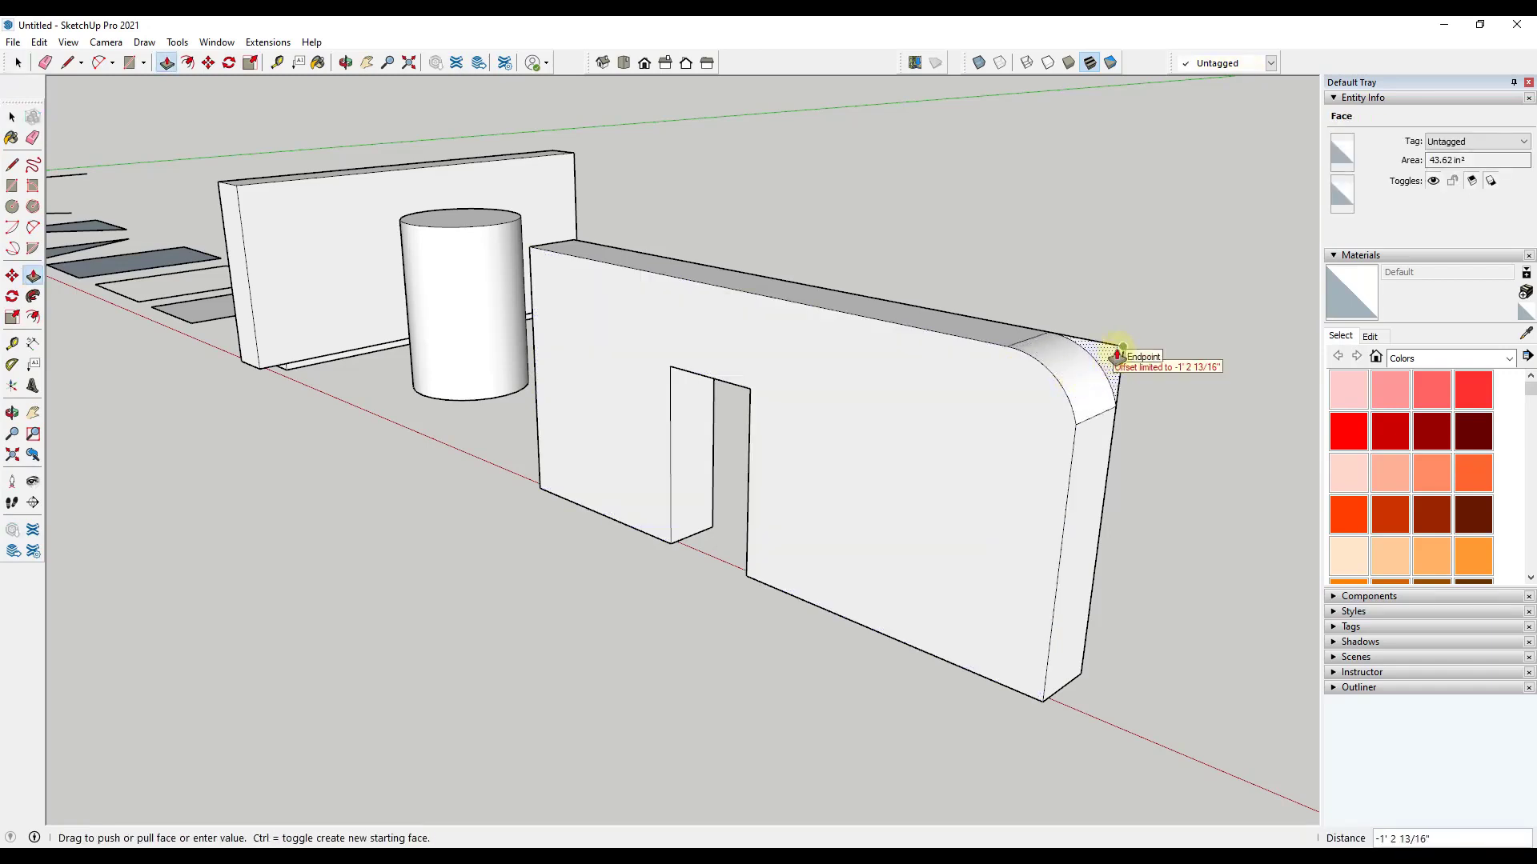
{"action": "left_click", "coordinate": [1119, 352]}
{"action": "key", "text": "space"}
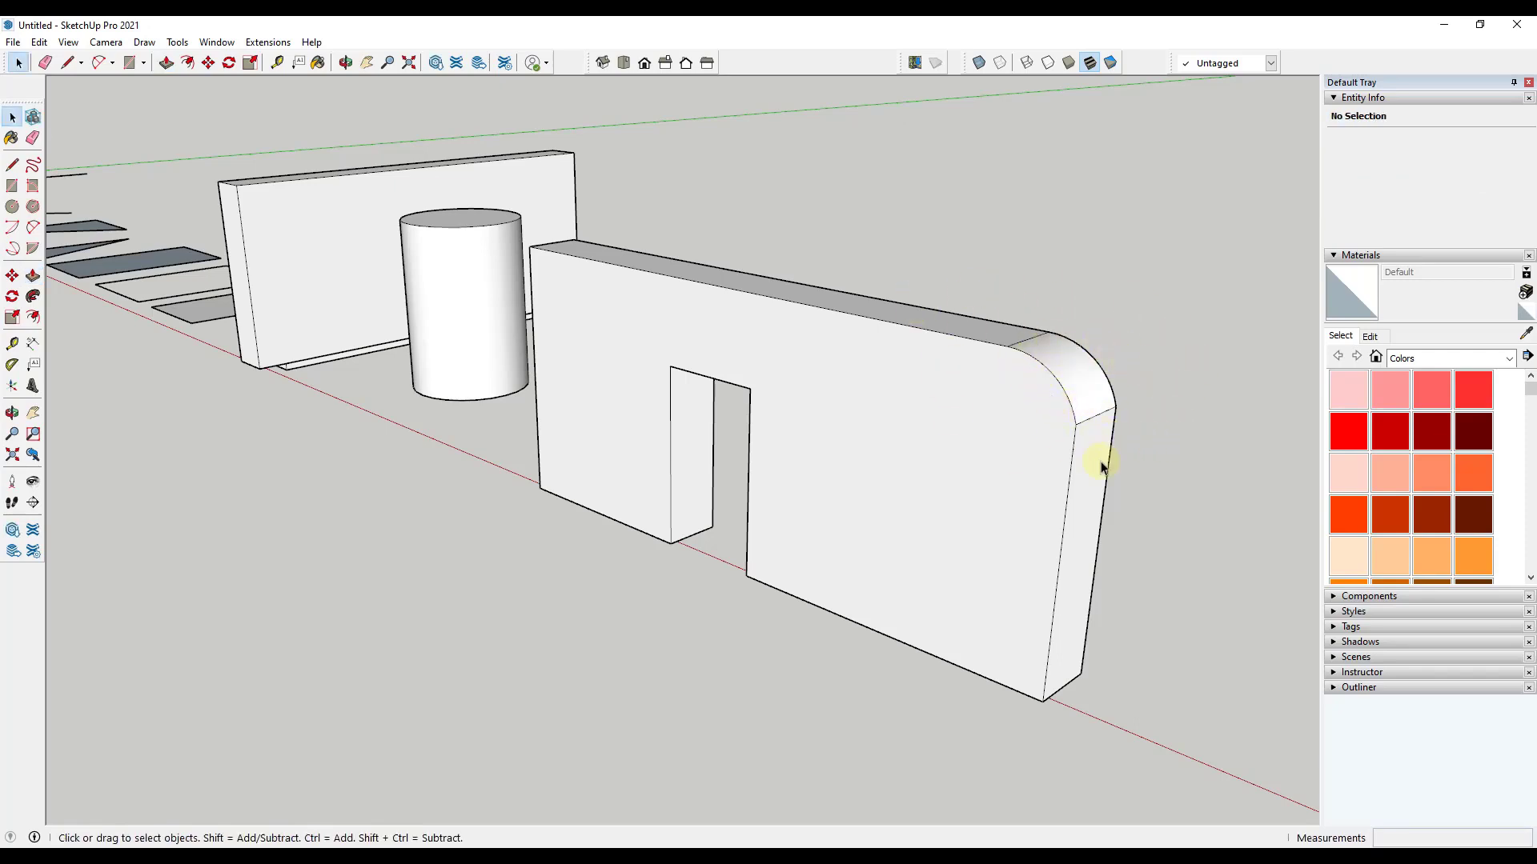
- Draw a small circle on the front face between the door opening and rounded end, and push it through the full wall thickness
{"action": "key", "text": "c"}
{"action": "left_click", "coordinate": [902, 468]}
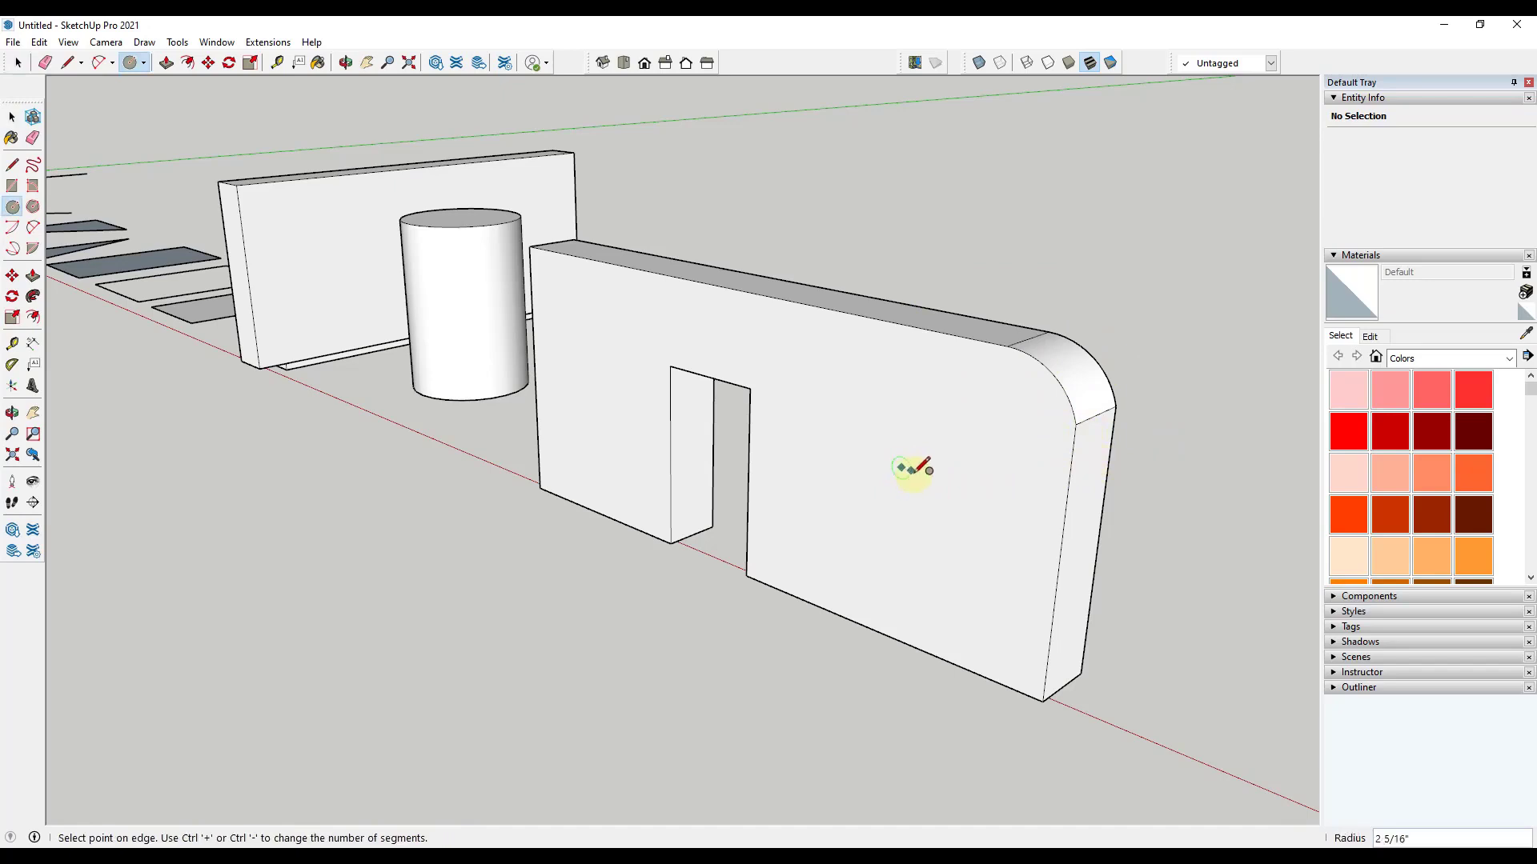
{"action": "left_click", "coordinate": [922, 477]}
{"action": "key", "text": "p"}
{"action": "left_click", "coordinate": [906, 476]}
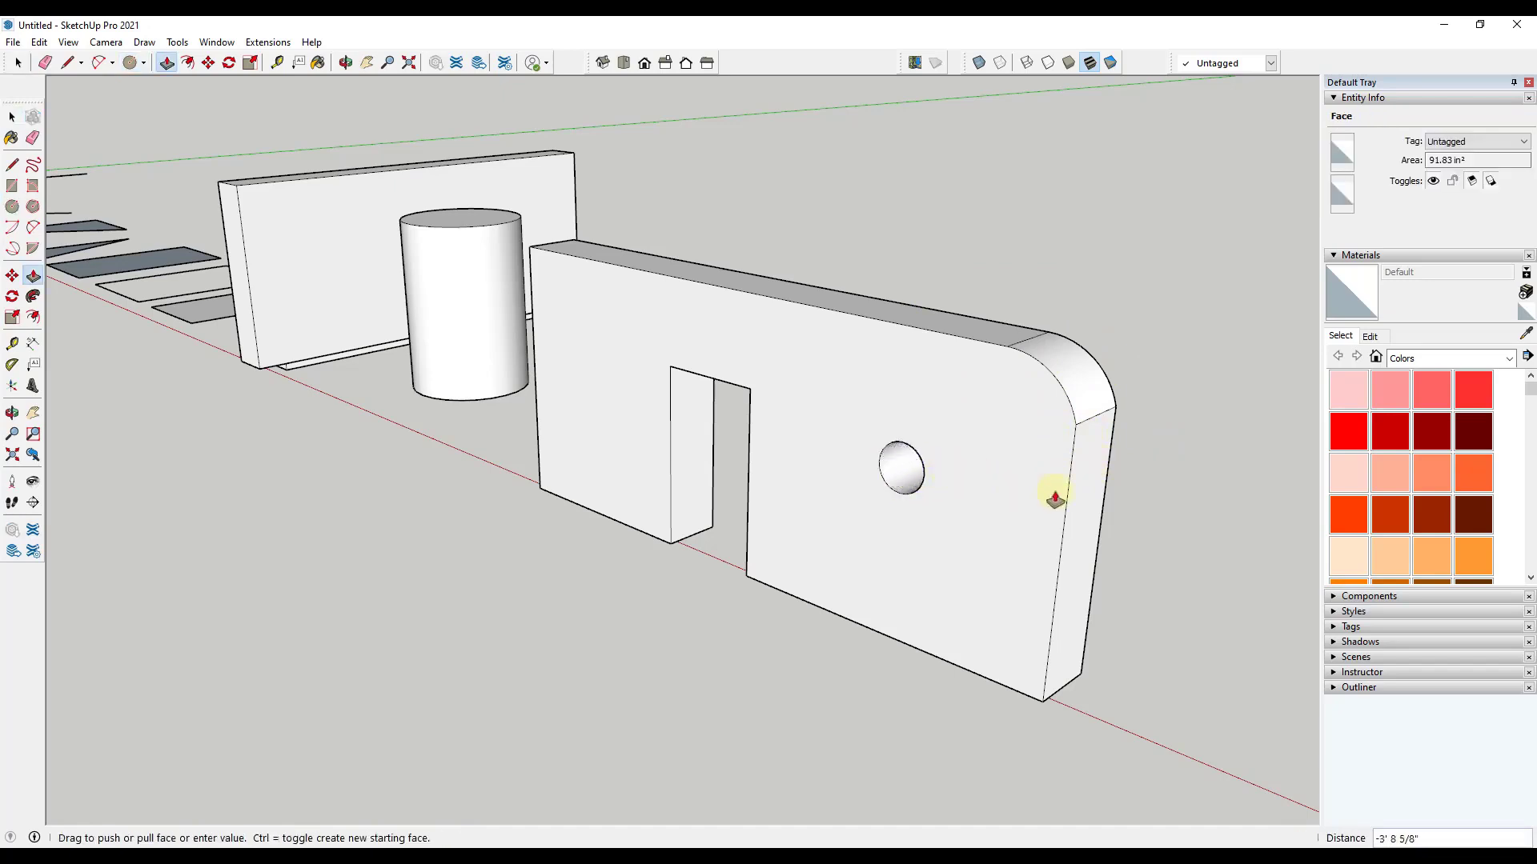
{"action": "left_click", "coordinate": [1116, 411]}
{"action": "middle_click_drag", "start_coordinate": [1115, 456], "coordinate": [1035, 503]}
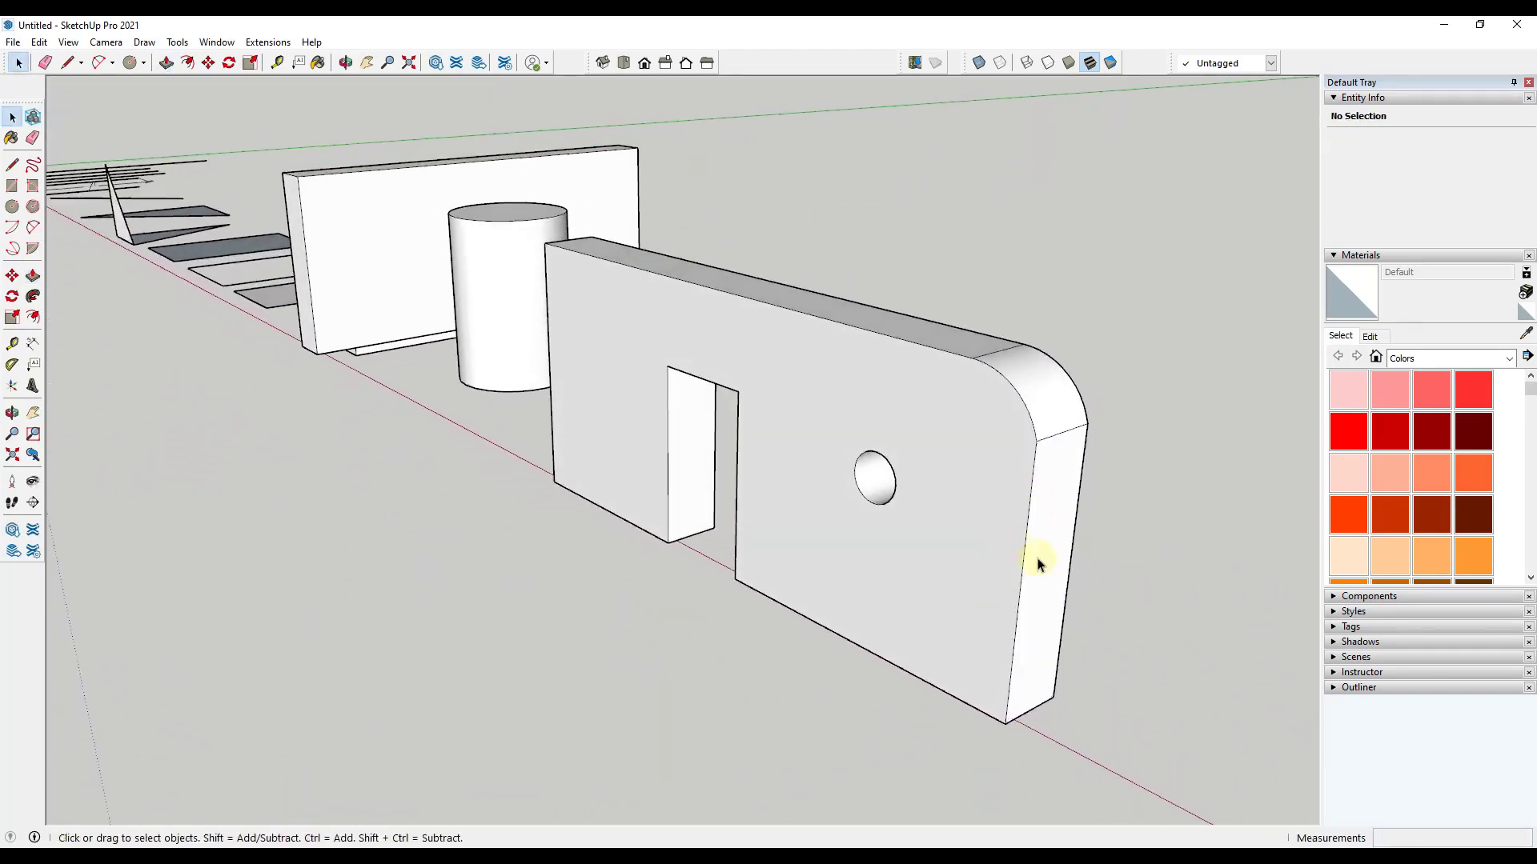
- Try to use Push/Pull on the curved surface of the wall's rounded corner
{"action": "key", "text": "p"}
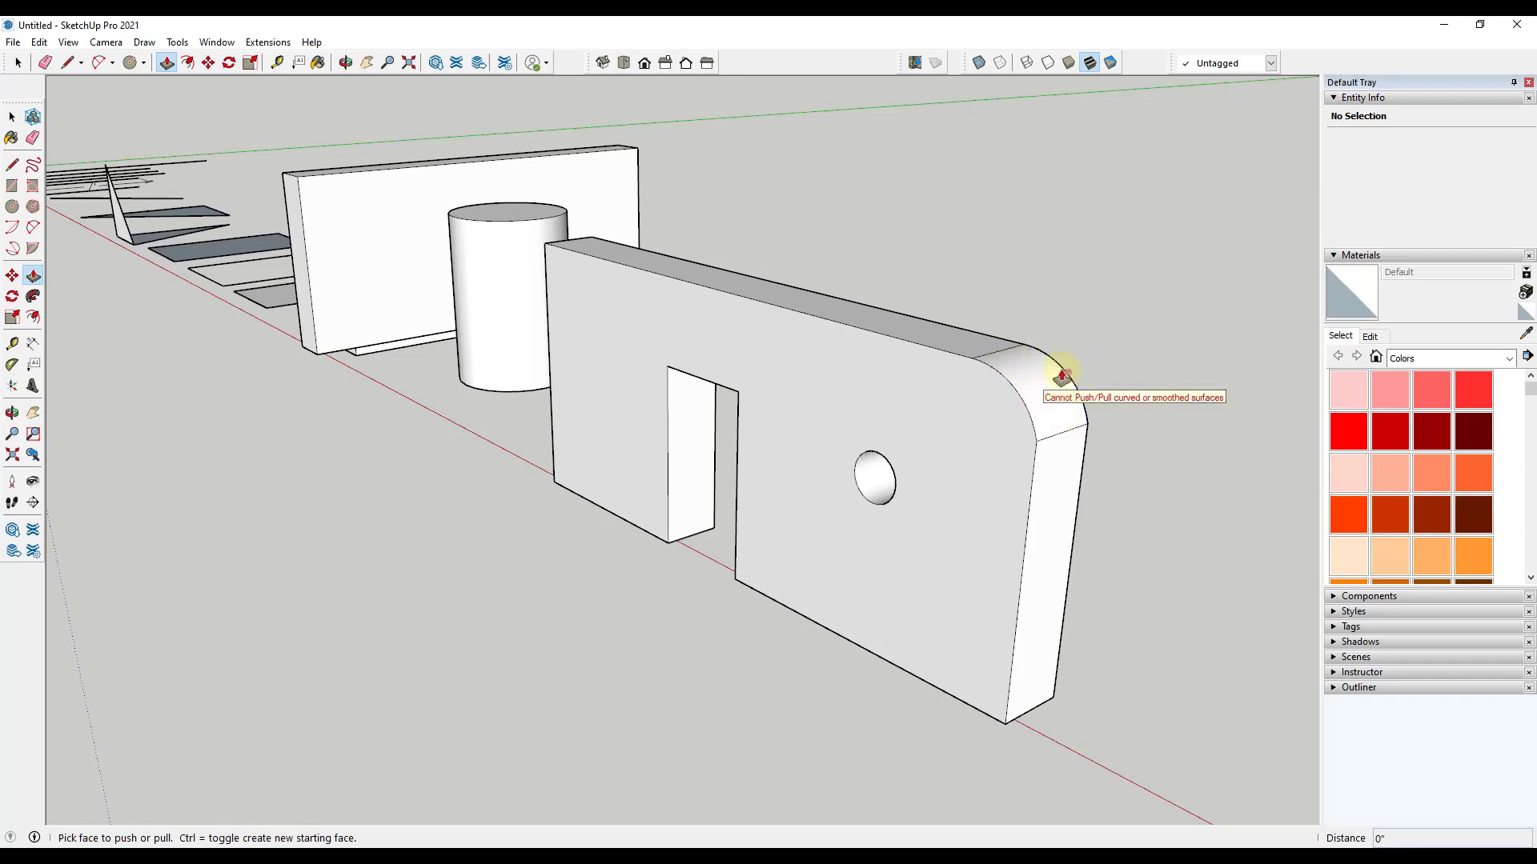
{"action": "key", "text": "space"}
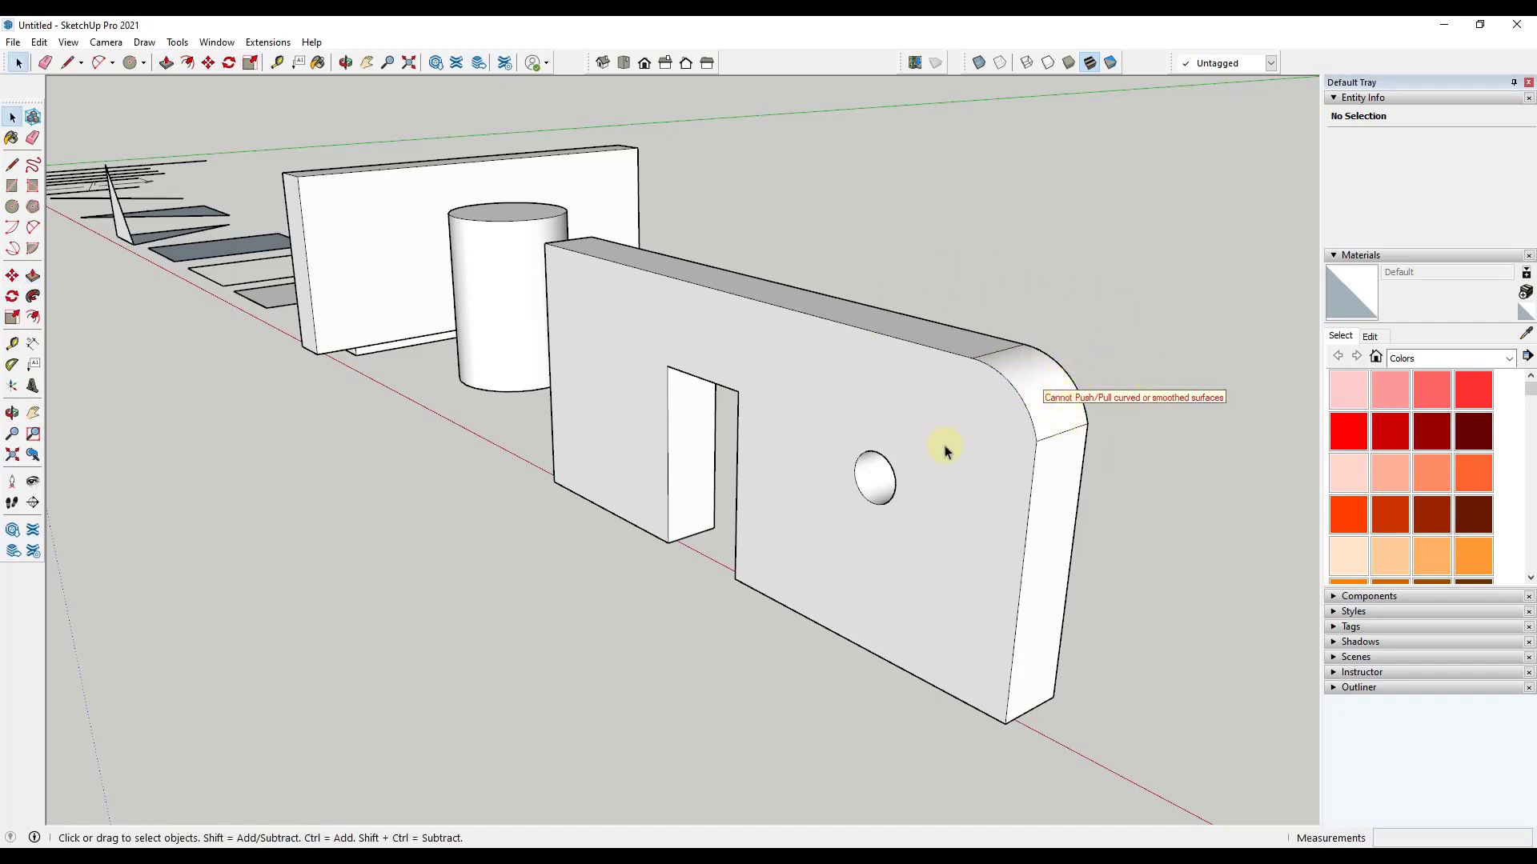
{"action": "scroll", "coordinate": [1065, 497], "scroll_direction": "down", "scroll_amount": 3}
{"action": "middle_click_drag", "start_coordinate": [1025, 501], "coordinate": [1117, 464]}
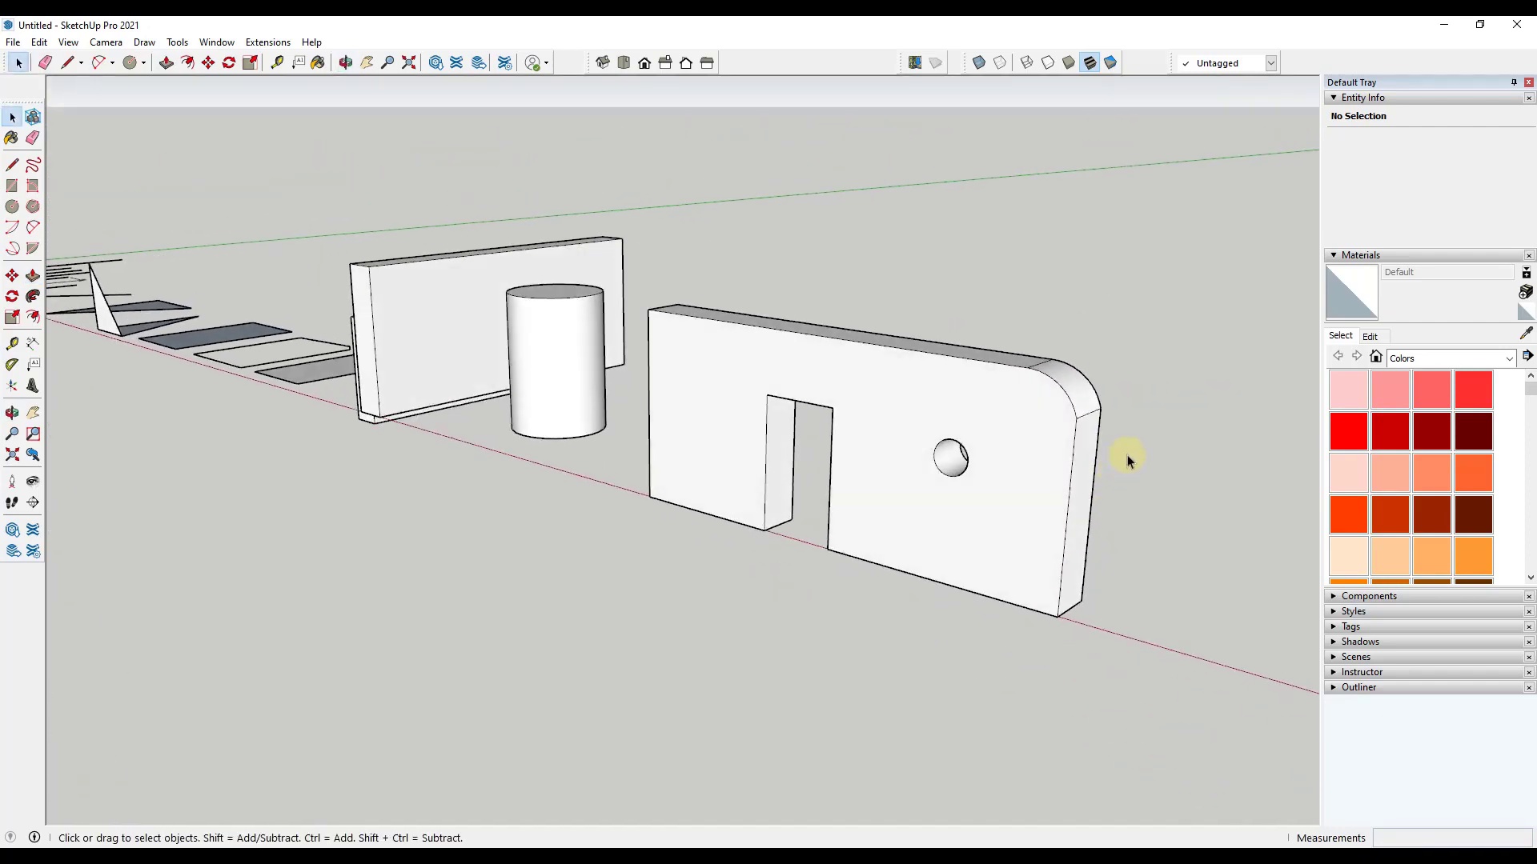